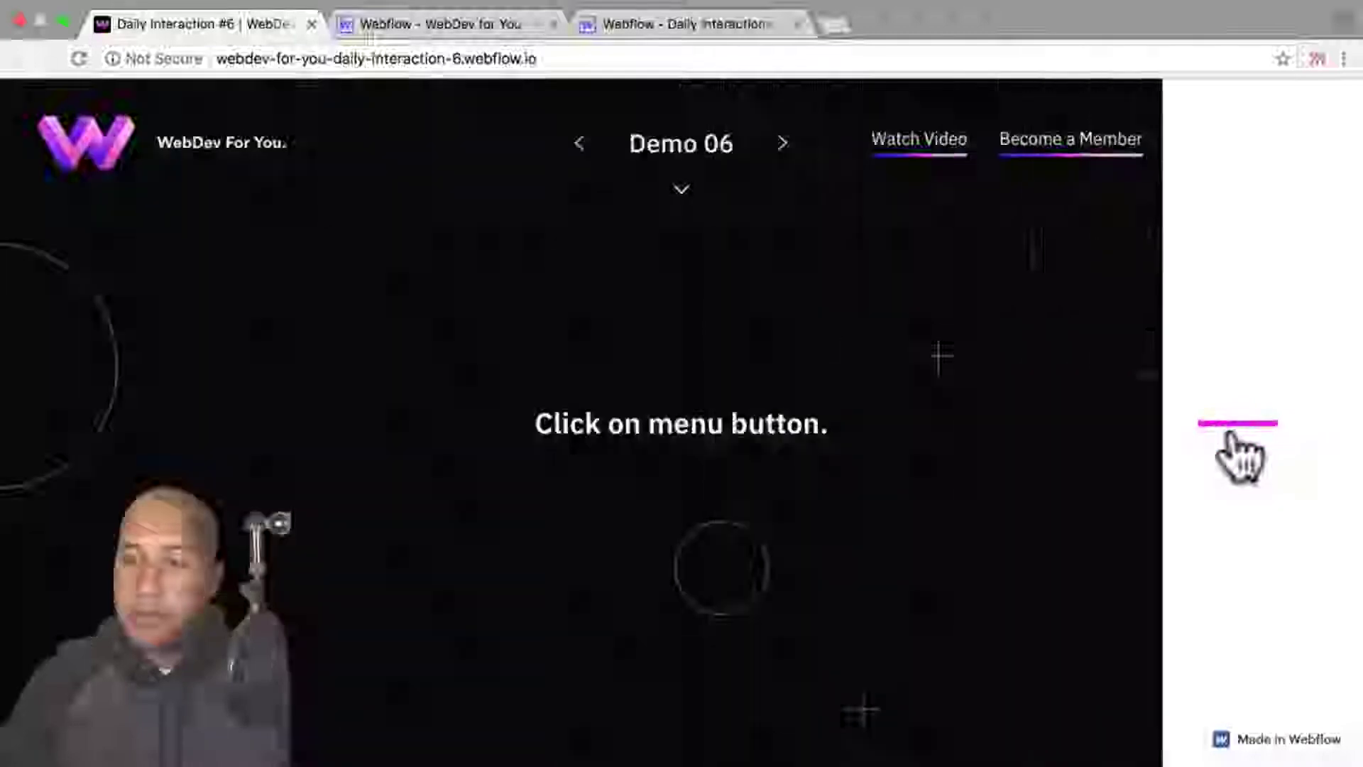
Open and close the full-screen menu in the demo page to examine the finished interaction
left_click(1249, 447)
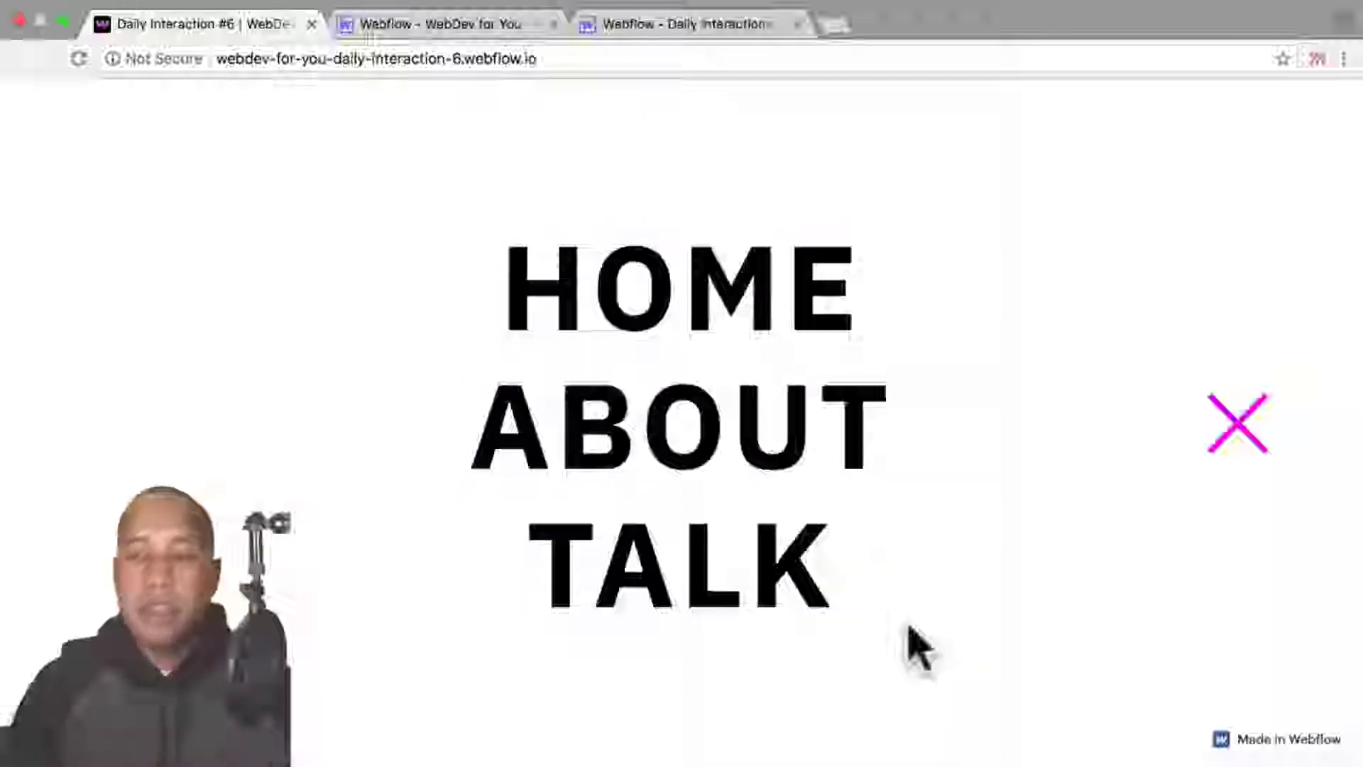
left_click(1228, 430)
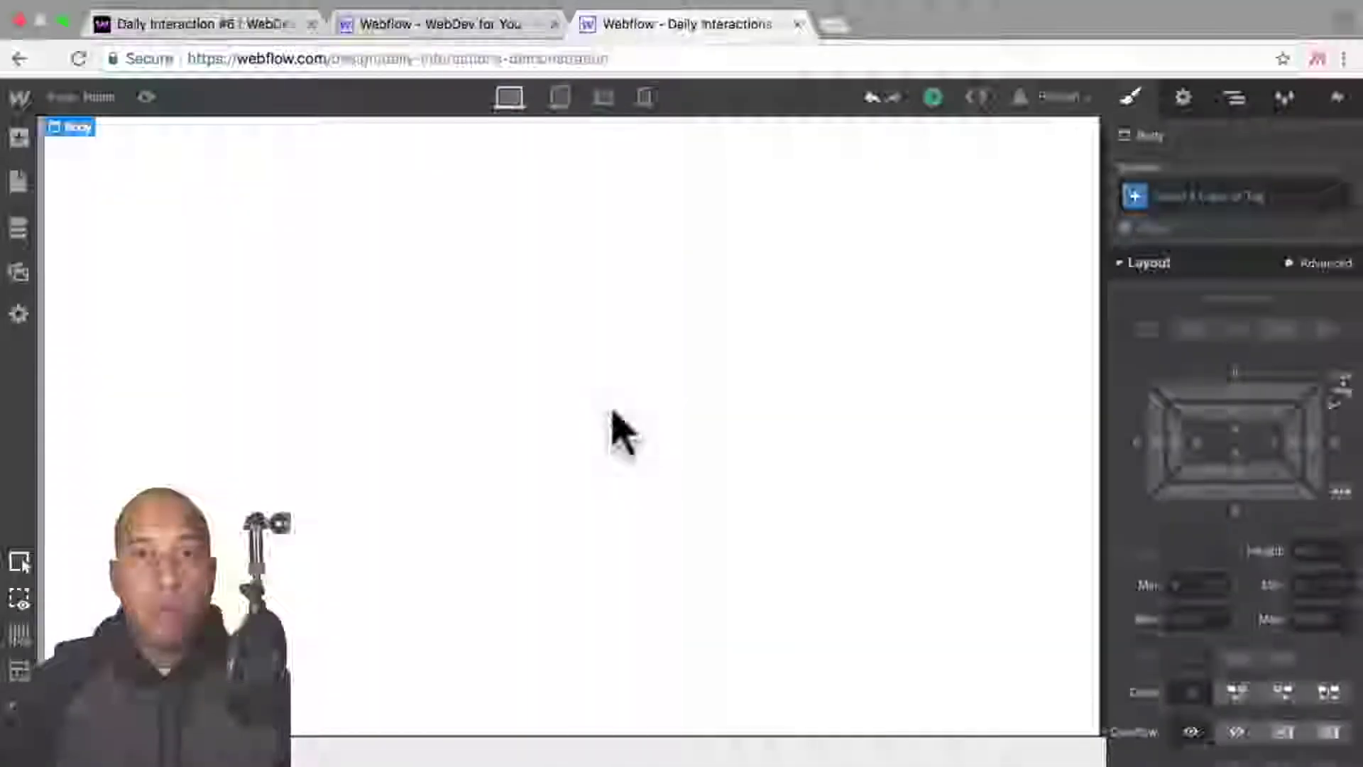
Create and assign the class d-6-body to the page's Body element
left_click(1188, 198)
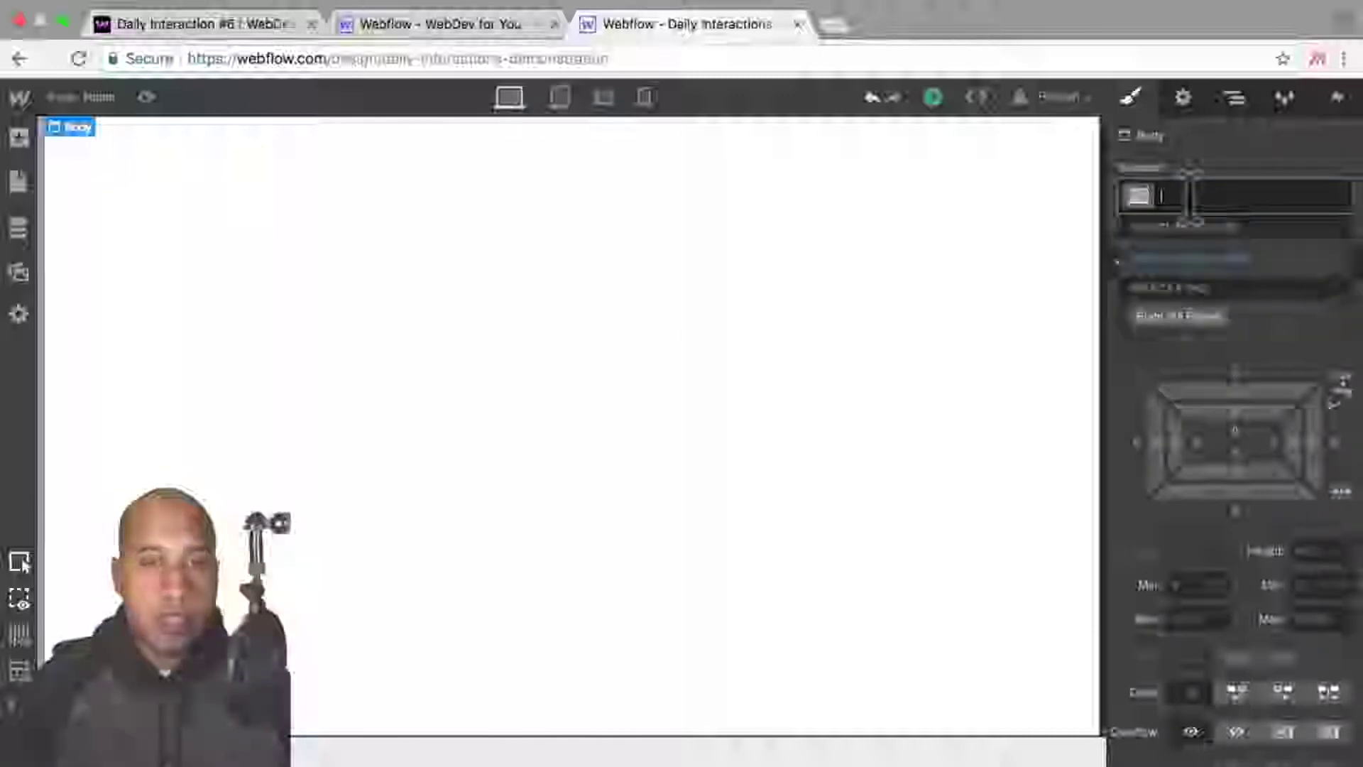
type("d-")
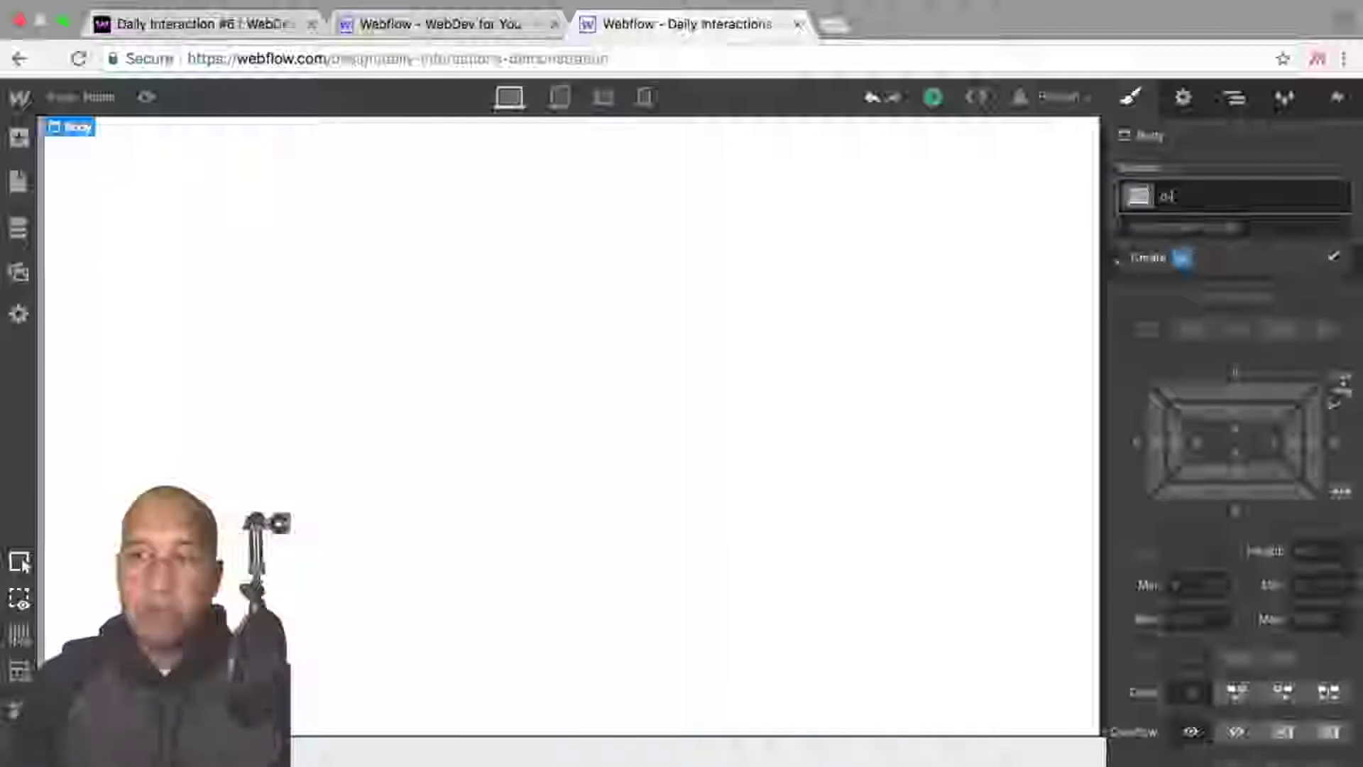
type("6-")
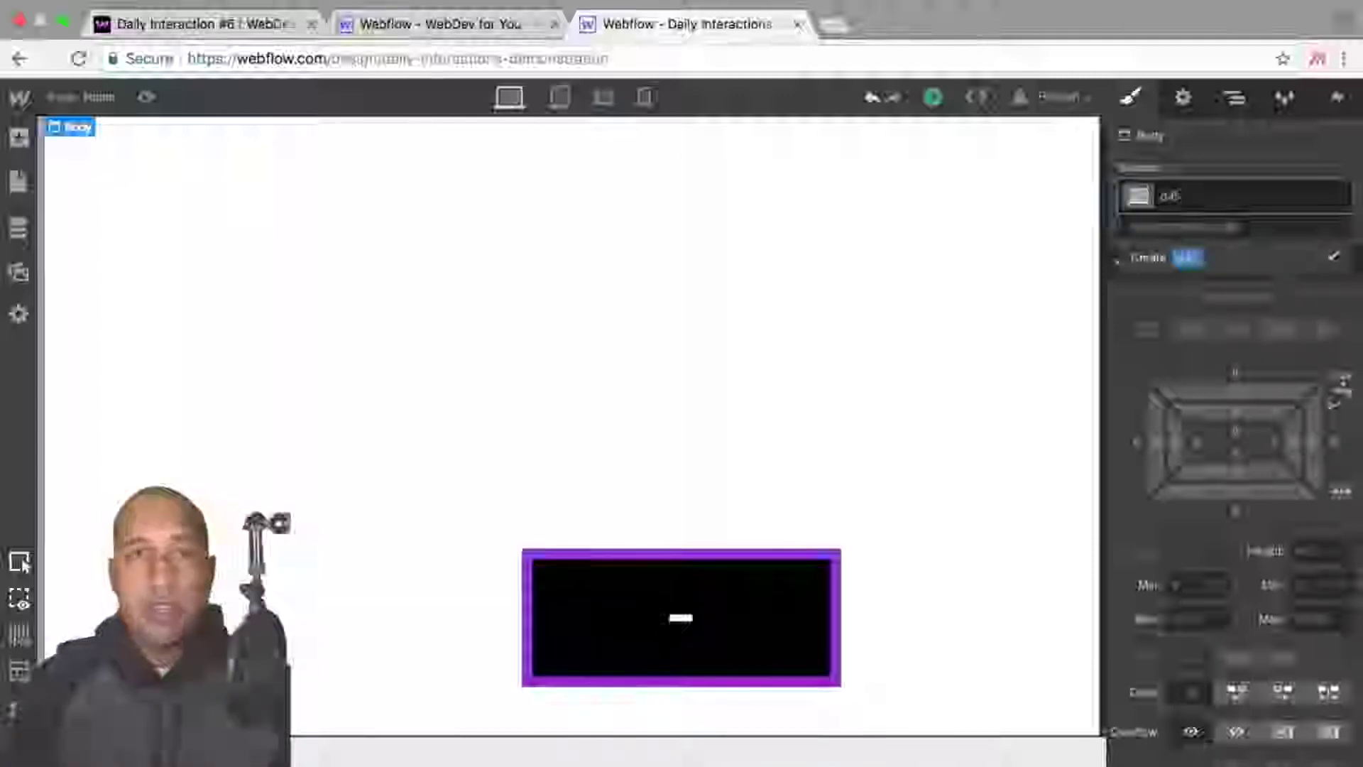
type("body")
key("Return")
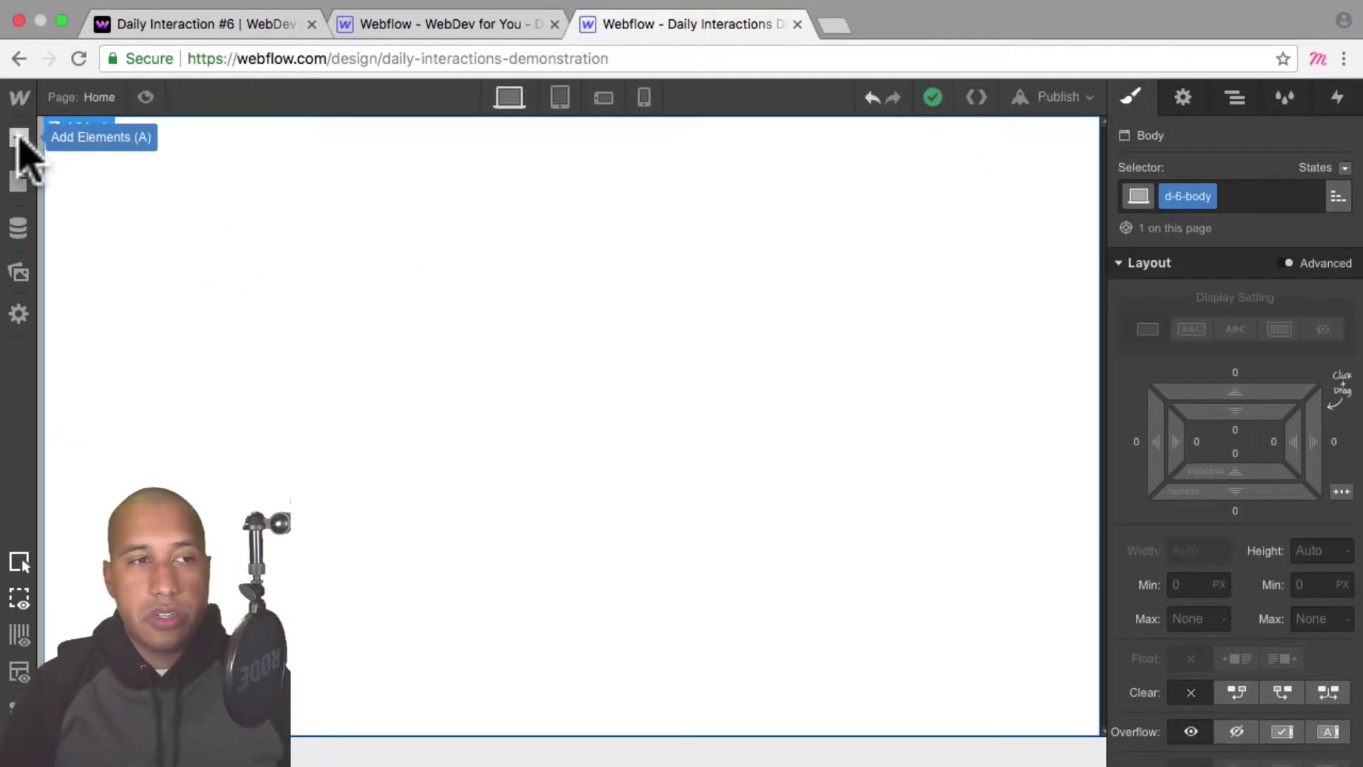
Add a Section to the page body and give it the new class d-6-section
left_click(19, 137)
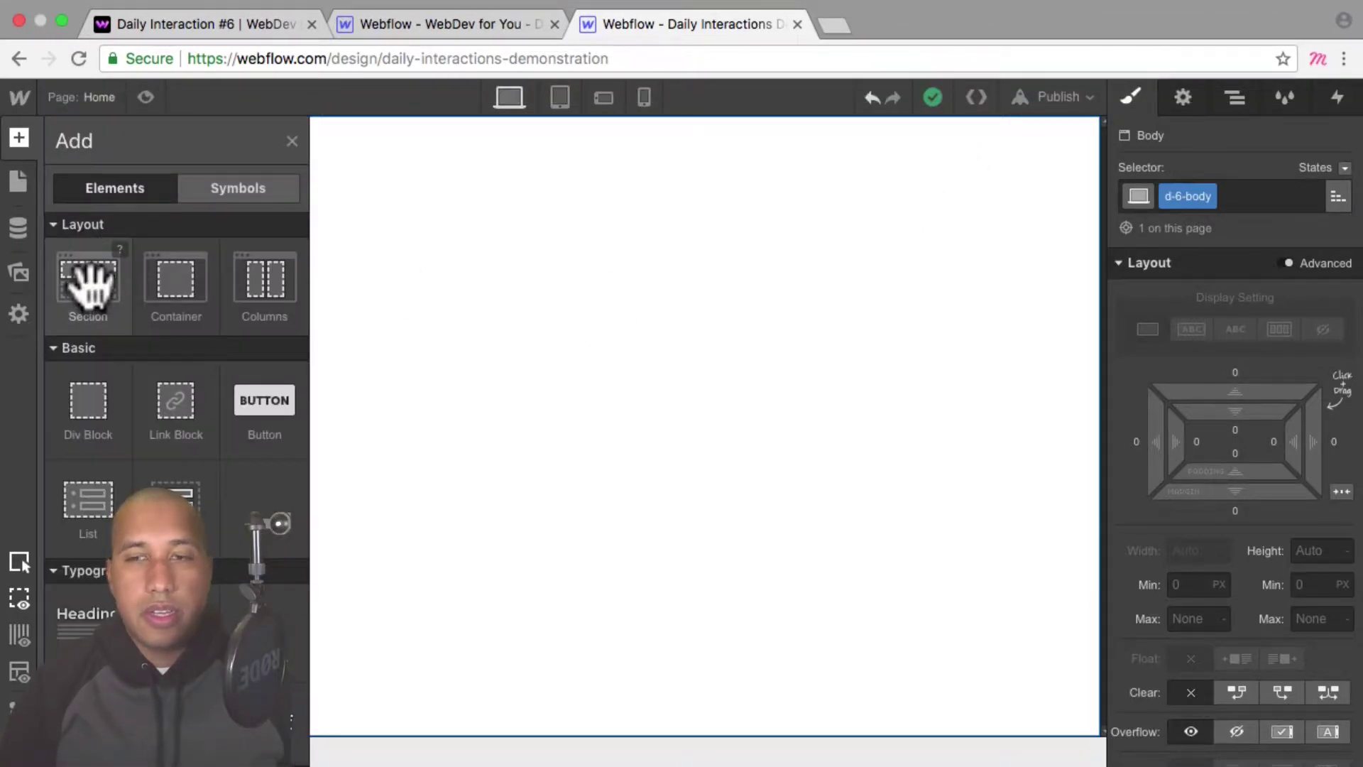
left_click_drag(89, 284, 327, 294)
left_click(1191, 195)
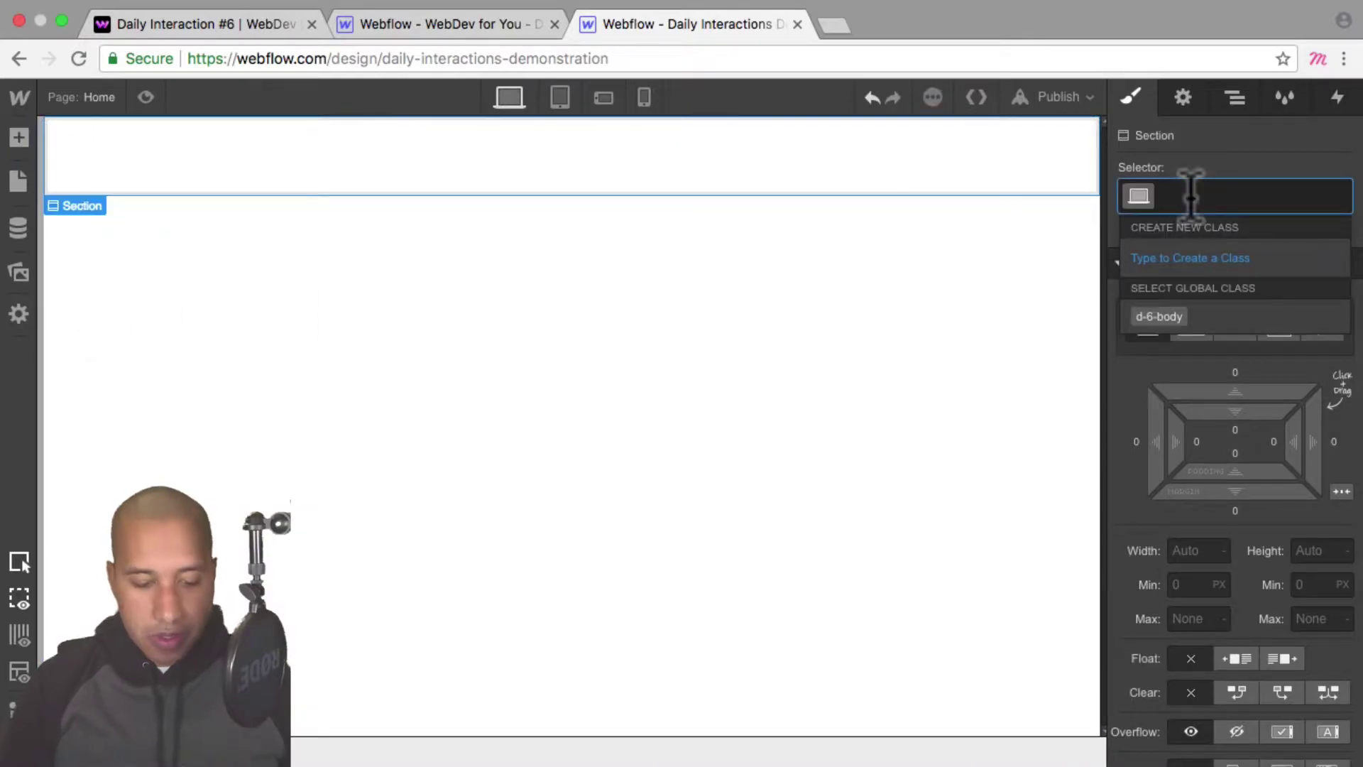
type("d-6-sec")
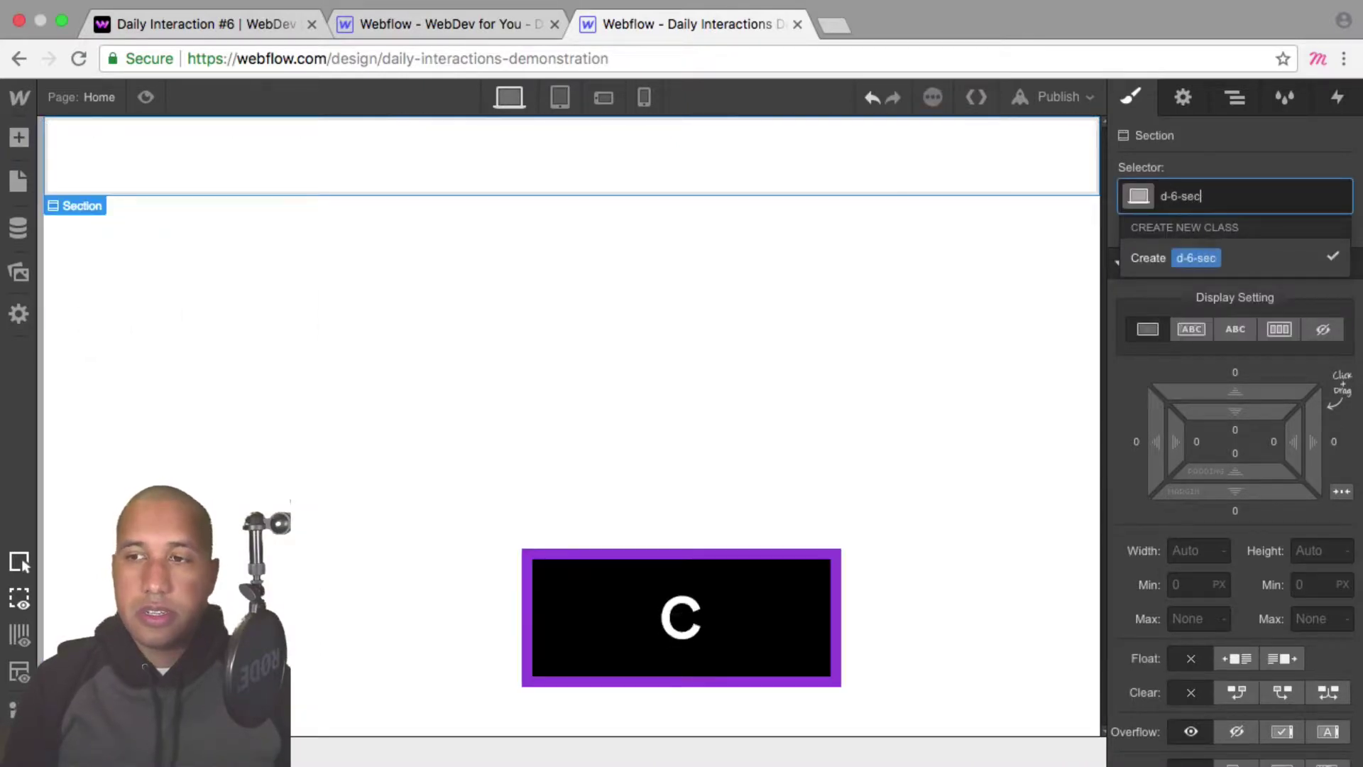
type("tion")
key("Return")
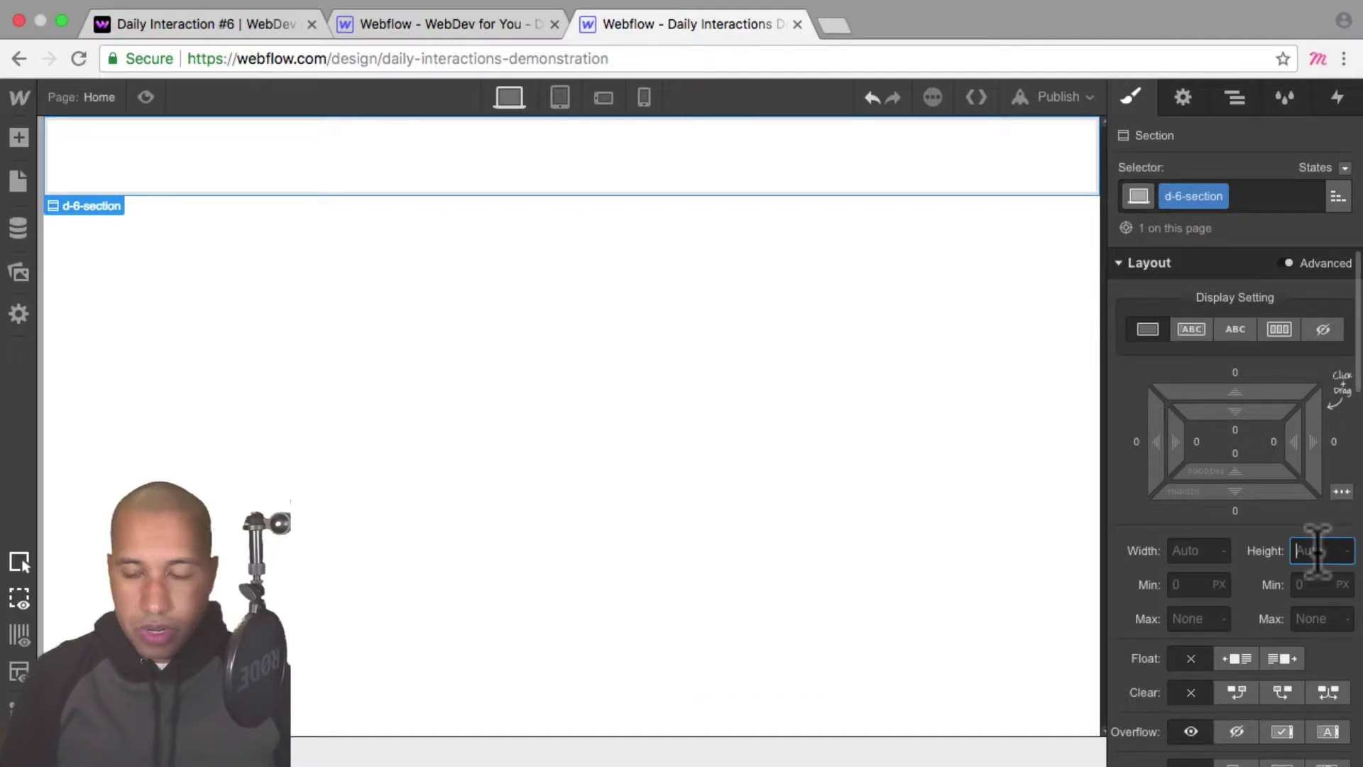
Set the d-6-section's height to 100 VH and its background color to black
type("100vh")
key("Return")
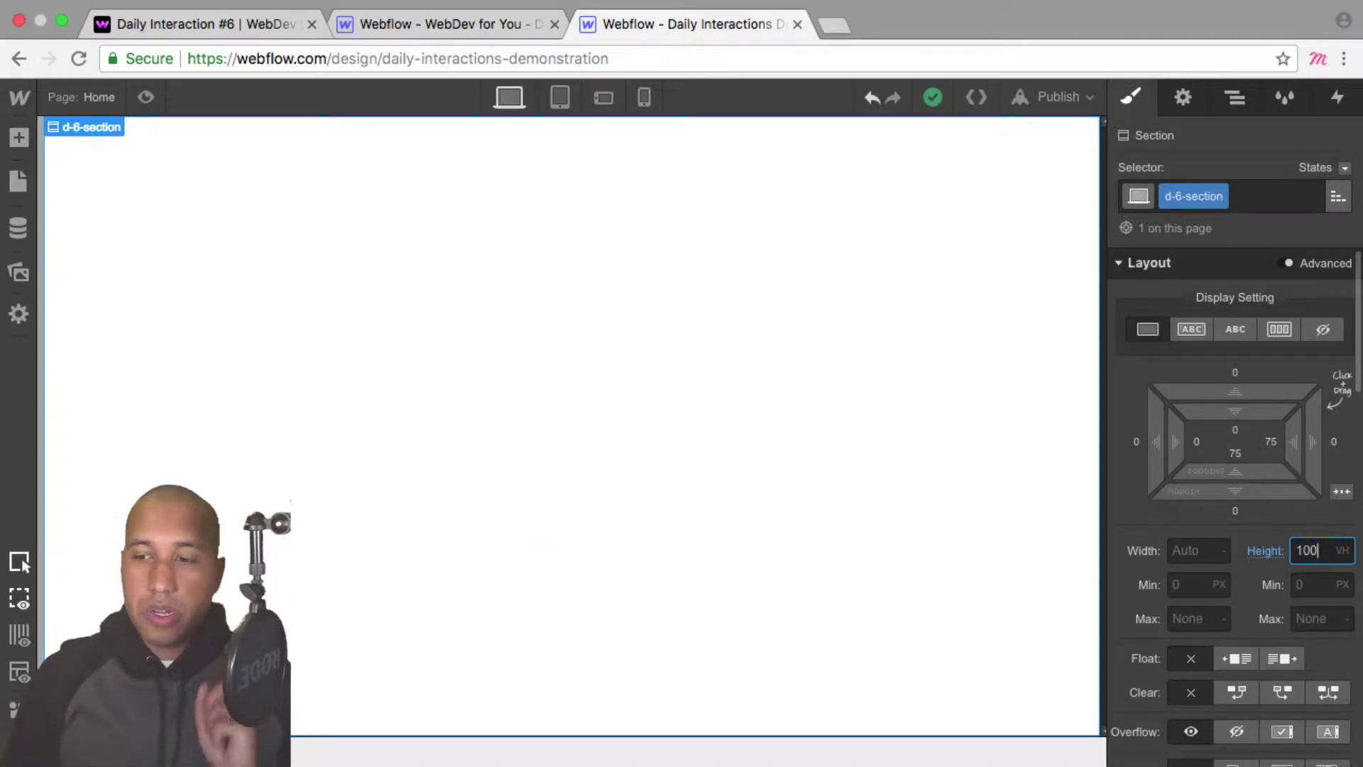
scroll(1293, 578, "down", 10)
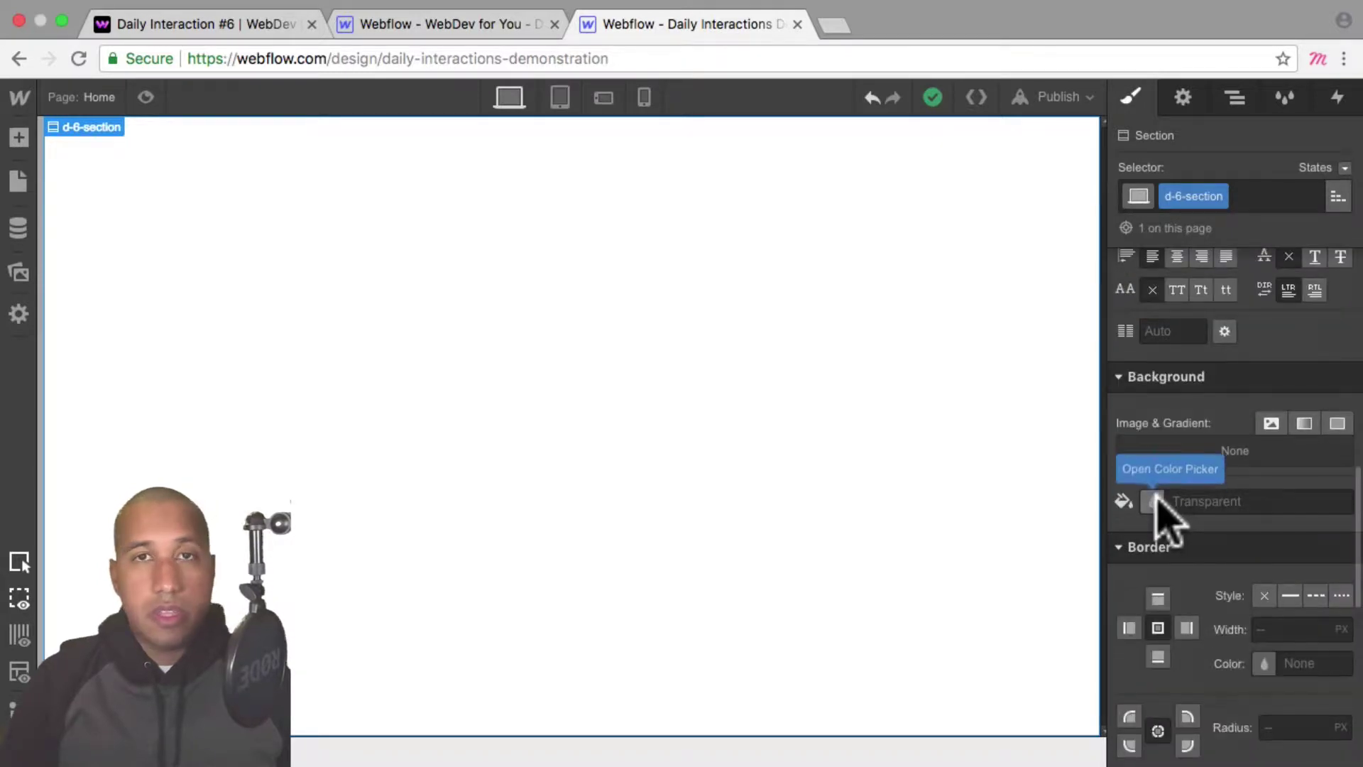
left_click(1153, 499)
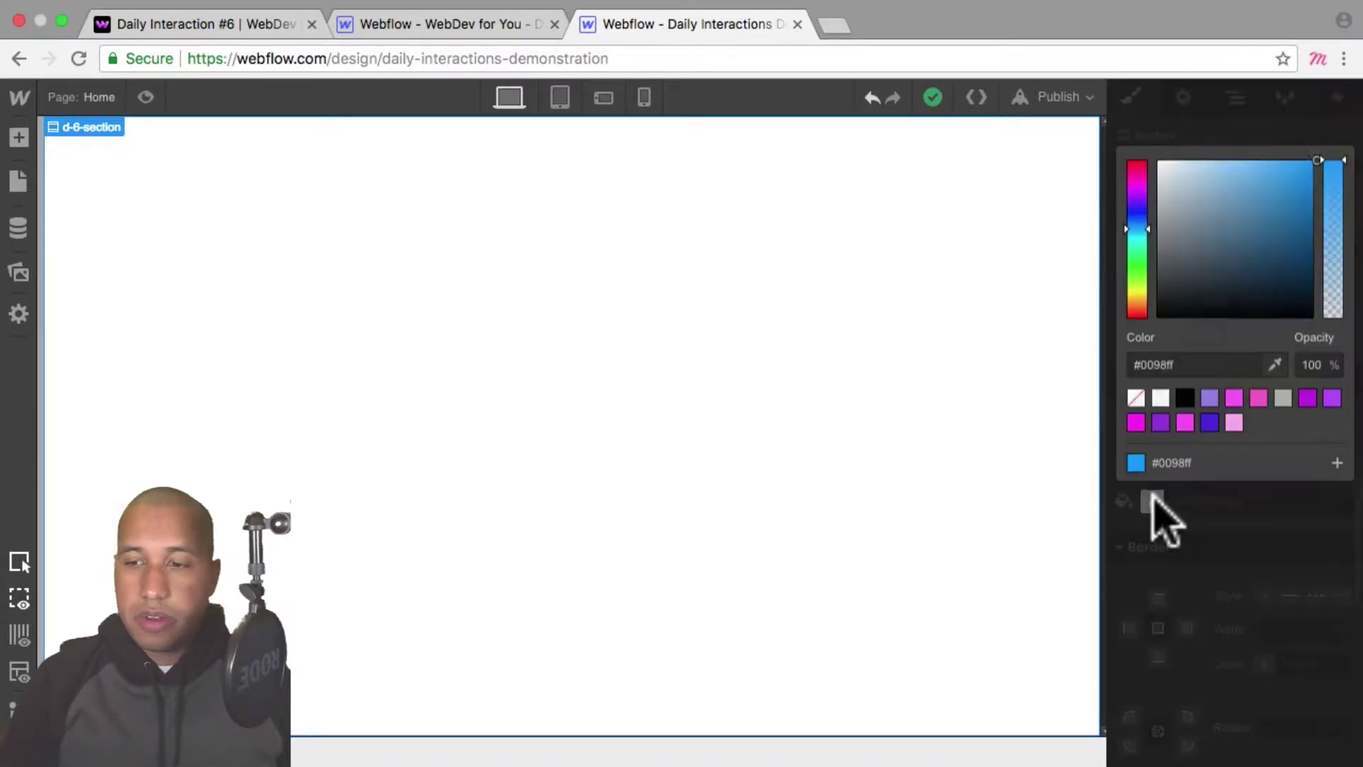
left_click(1184, 399)
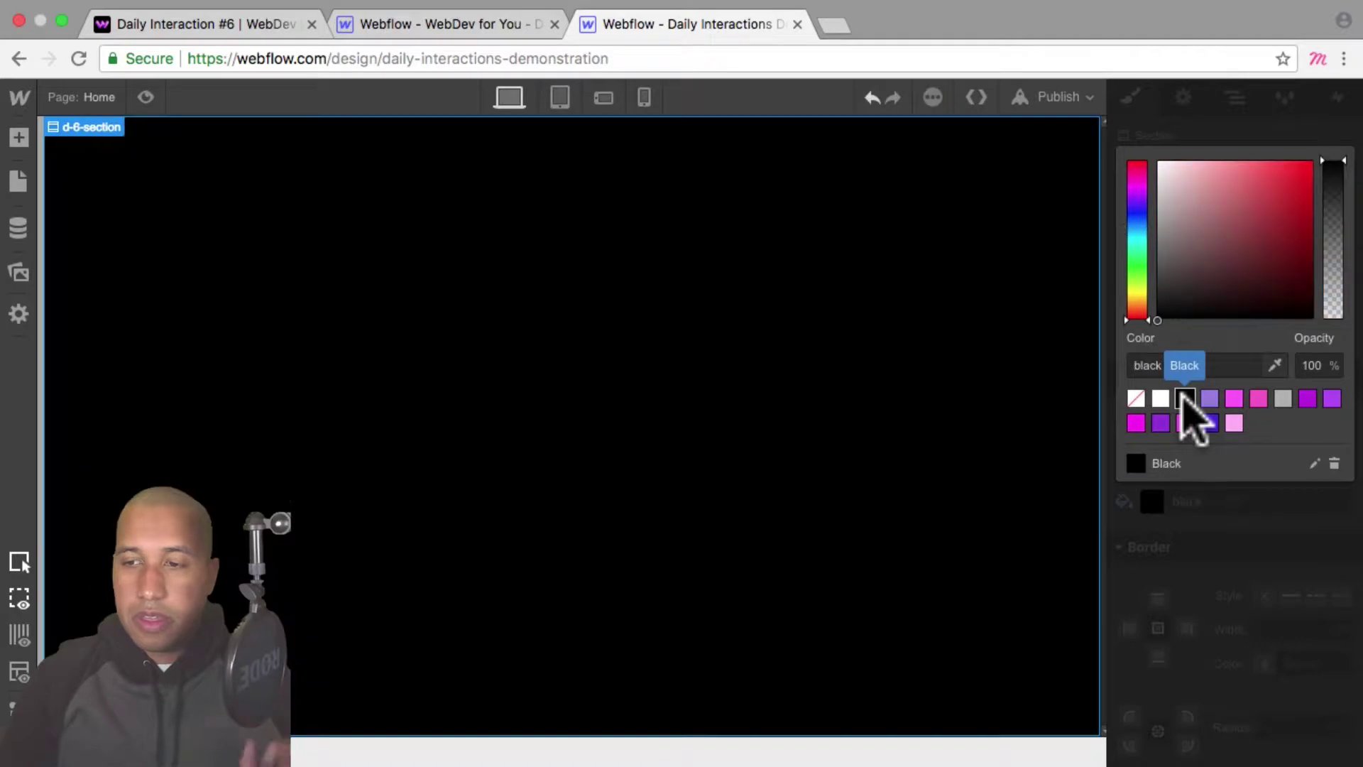
left_click(1205, 533)
Set the d-6-section's position to Relative
scroll(1260, 558, "up", 10)
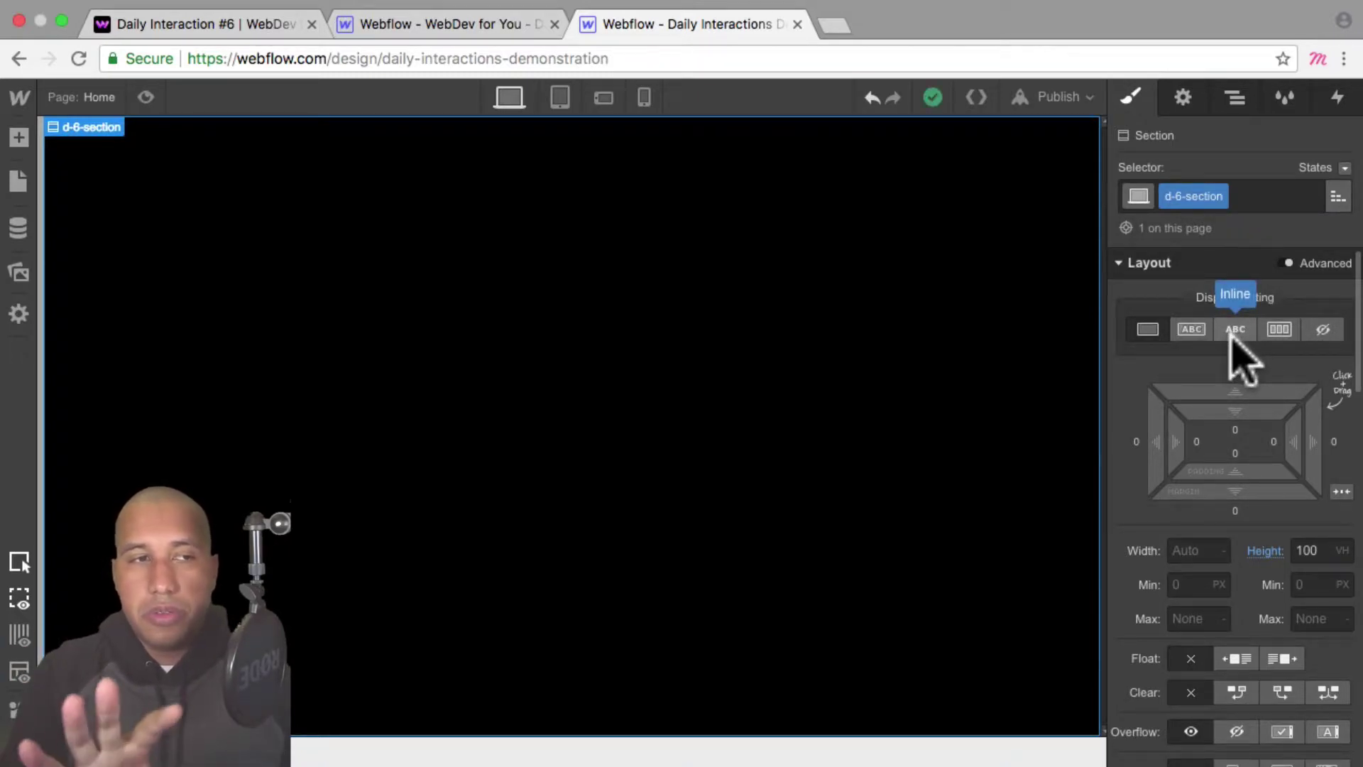
scroll(1229, 370, "down", 5)
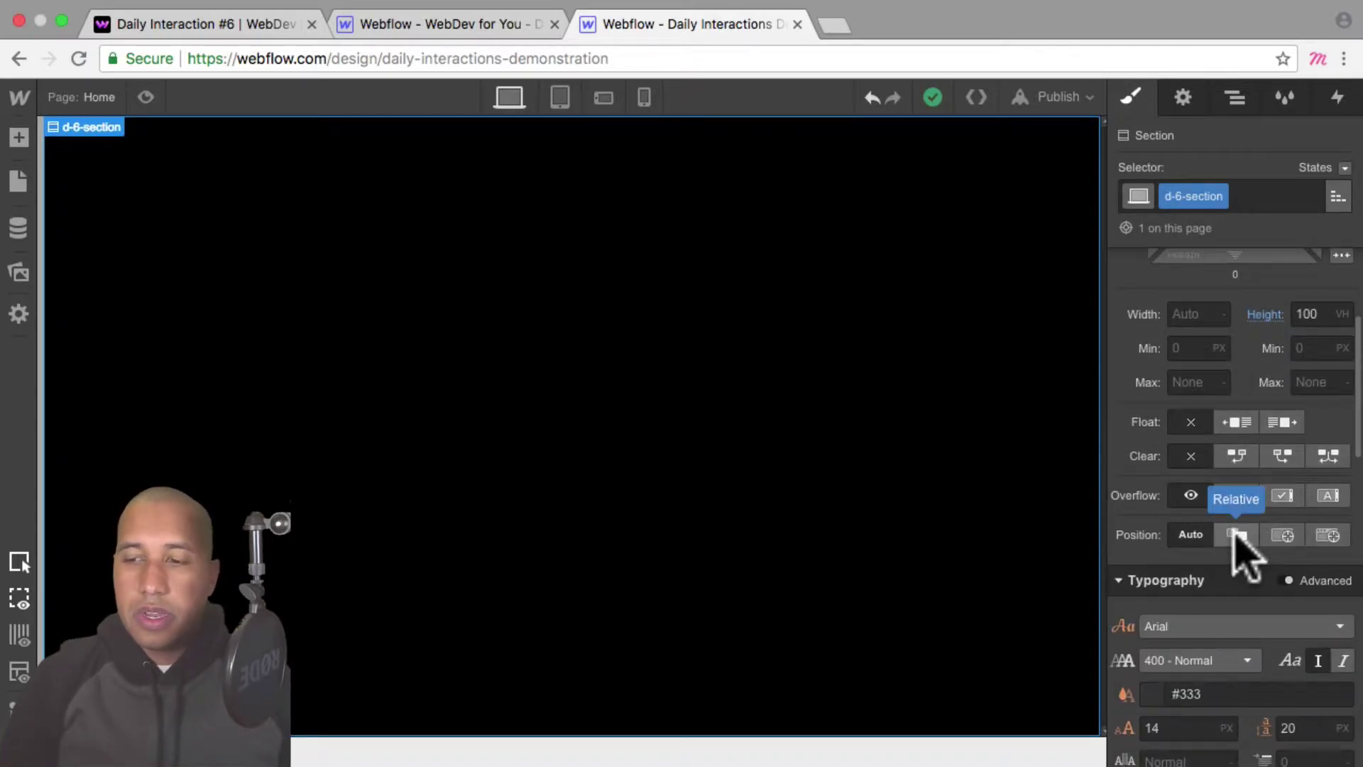
left_click(1236, 536)
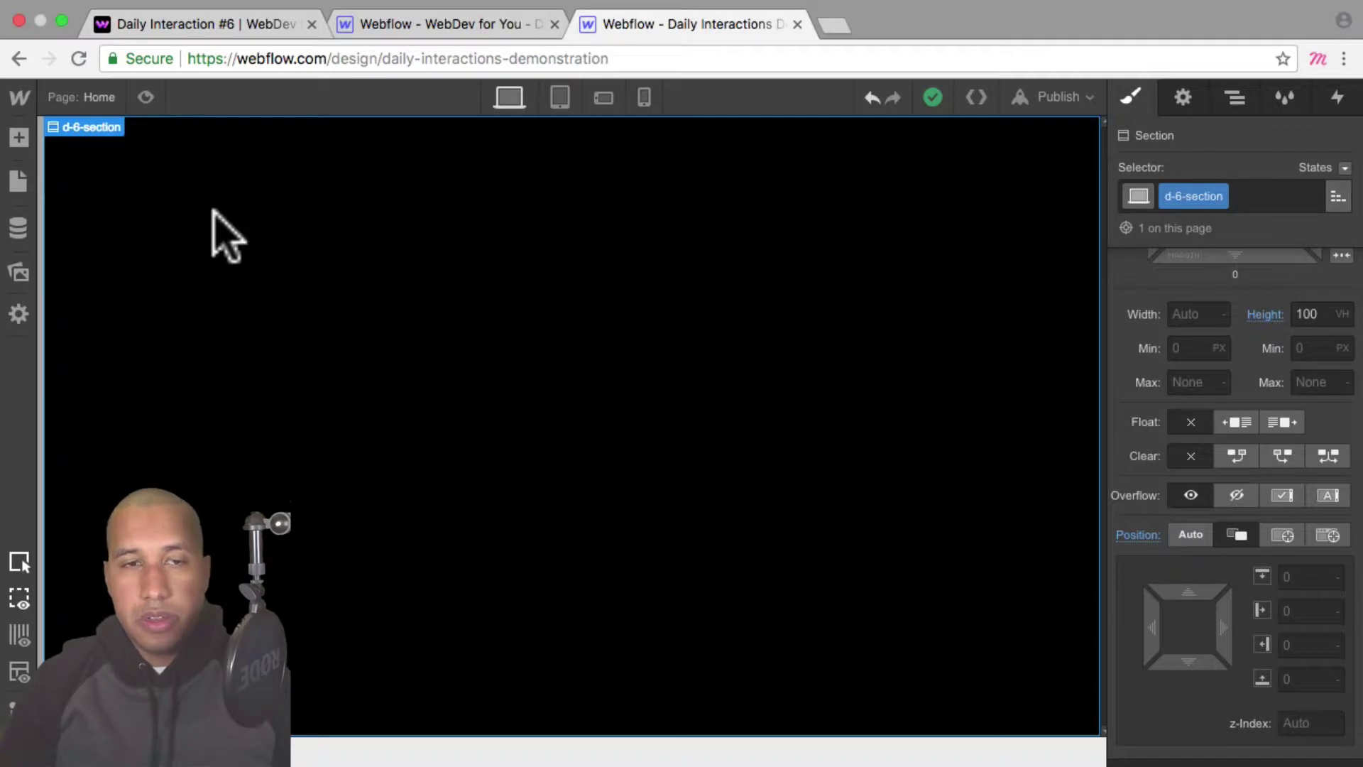
Add a Div Block inside the section and give it the new class d-6-menu-wrapper
left_click(18, 139)
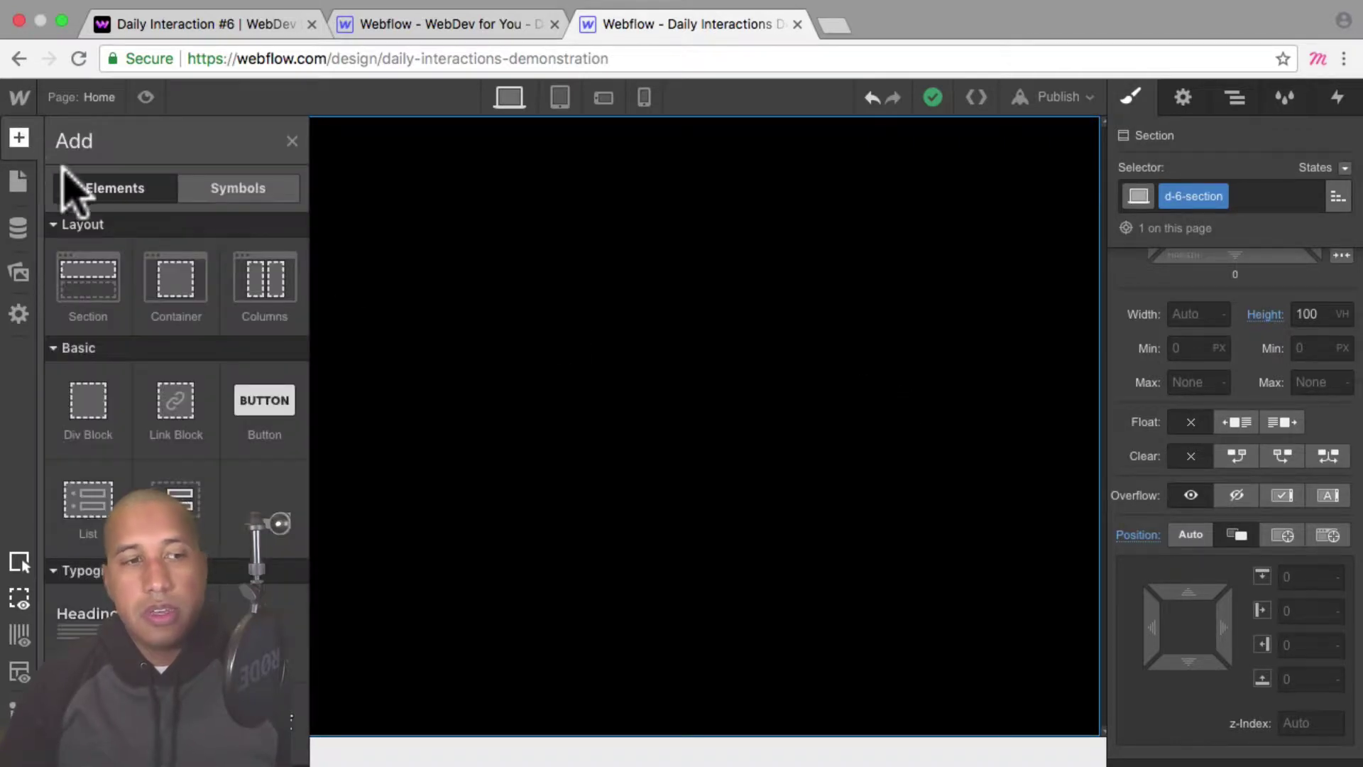
left_click_drag(89, 401, 776, 360)
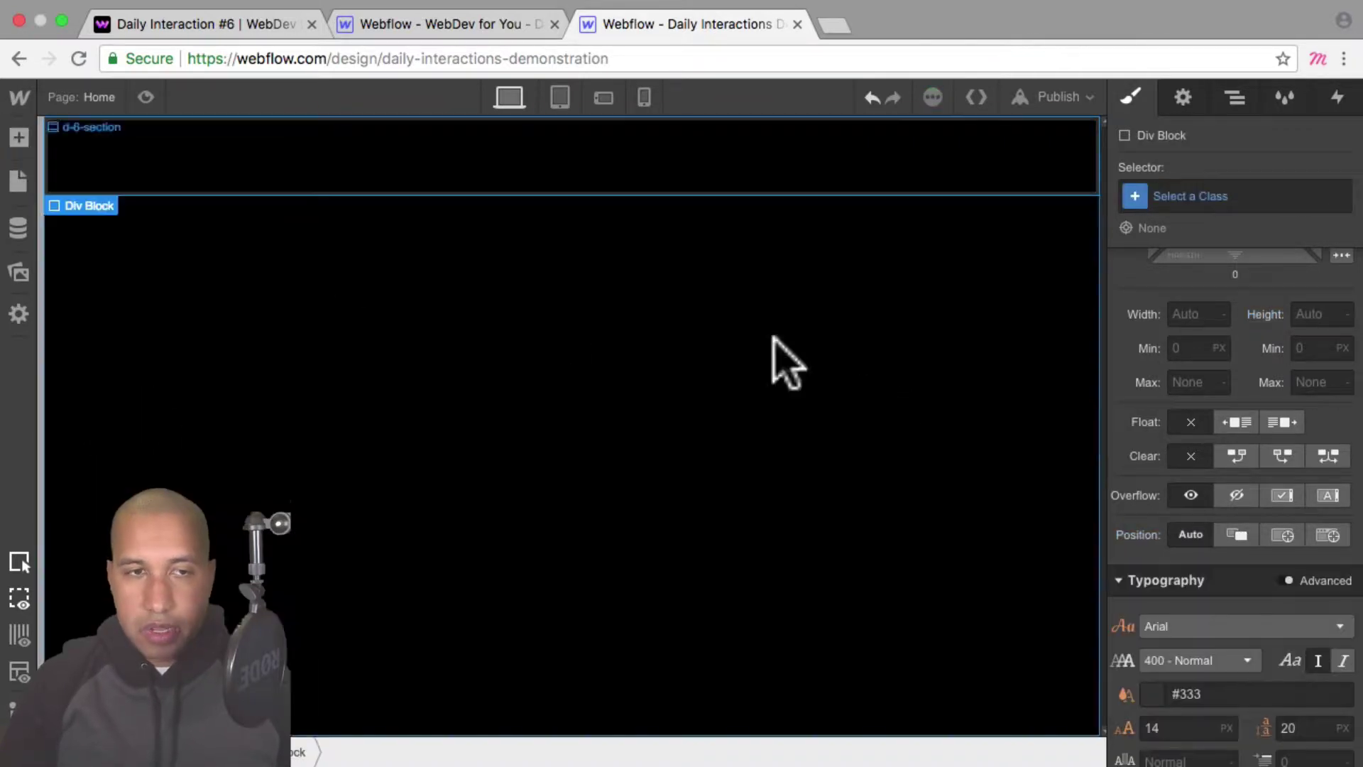
left_click(1259, 203)
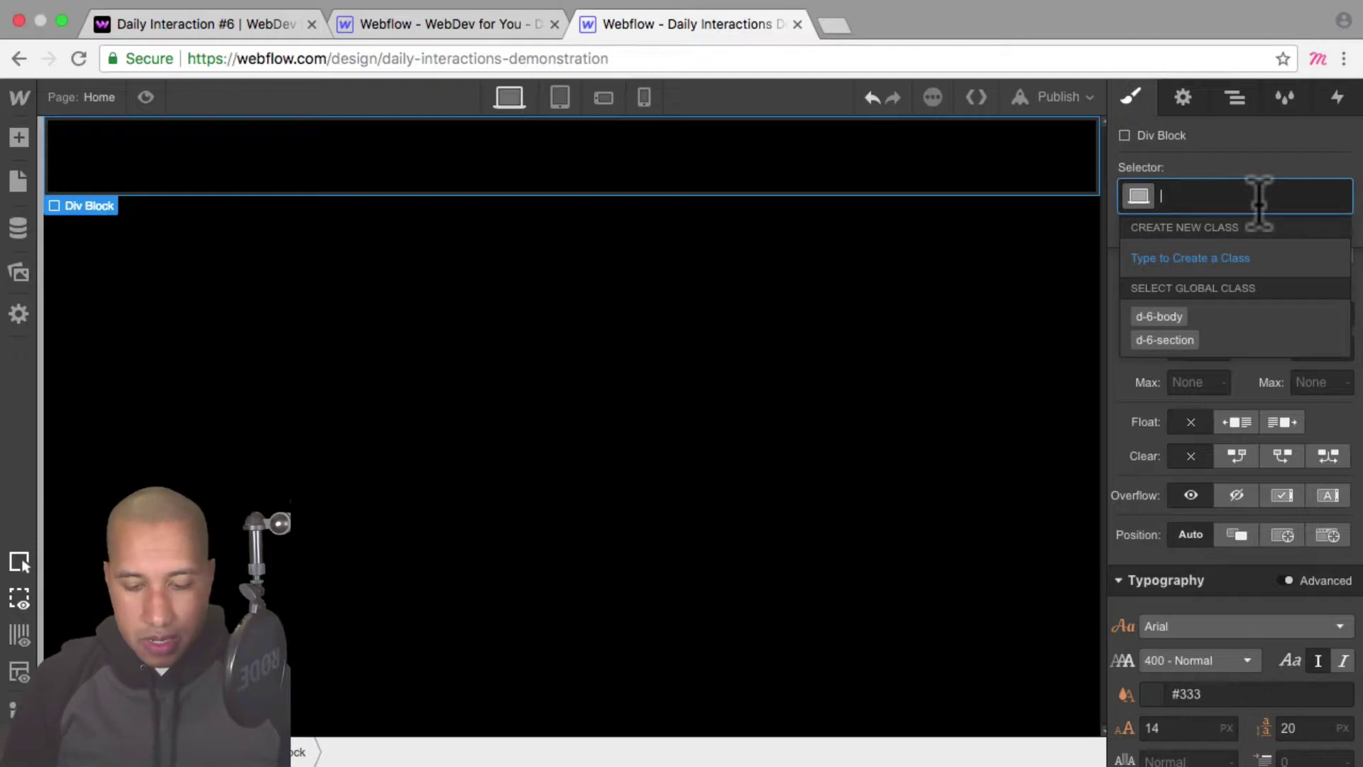
type("d-6-menu-w")
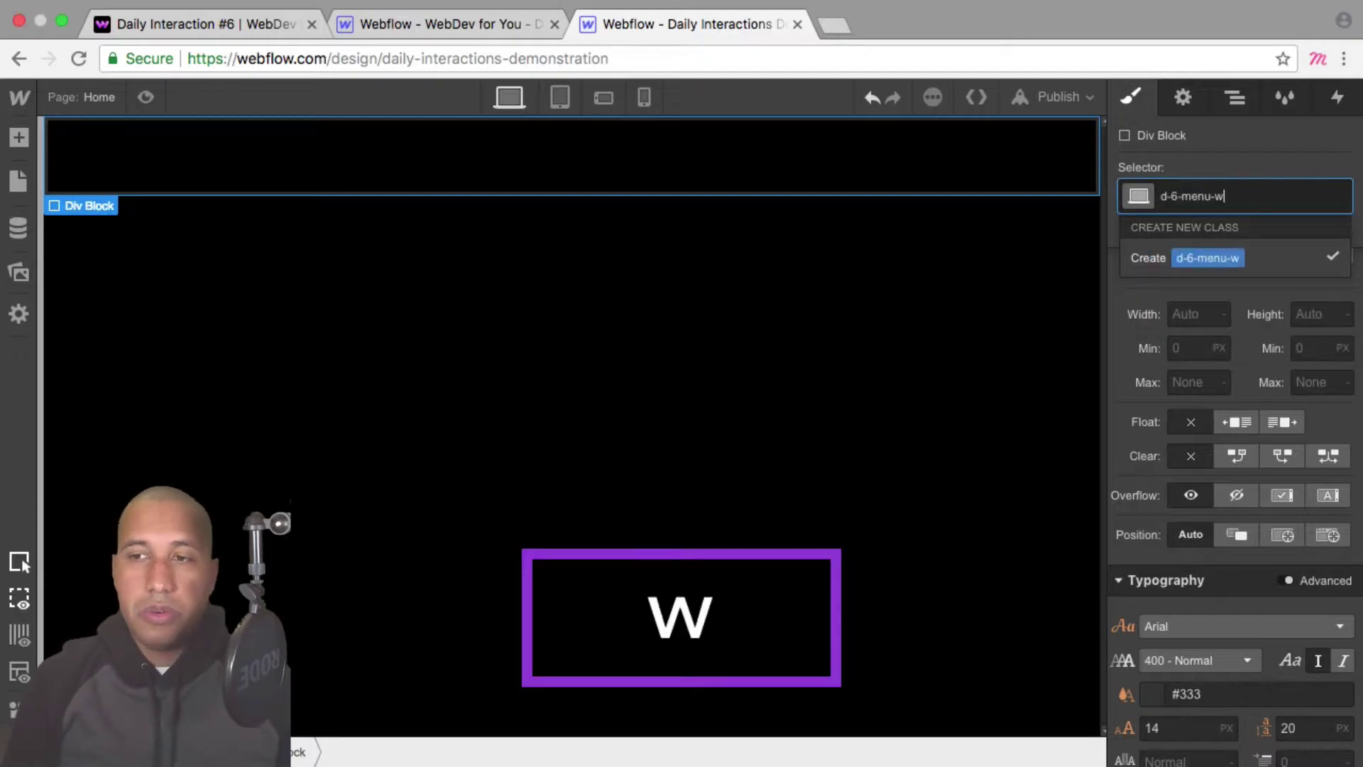
type("rapper")
key("Return")
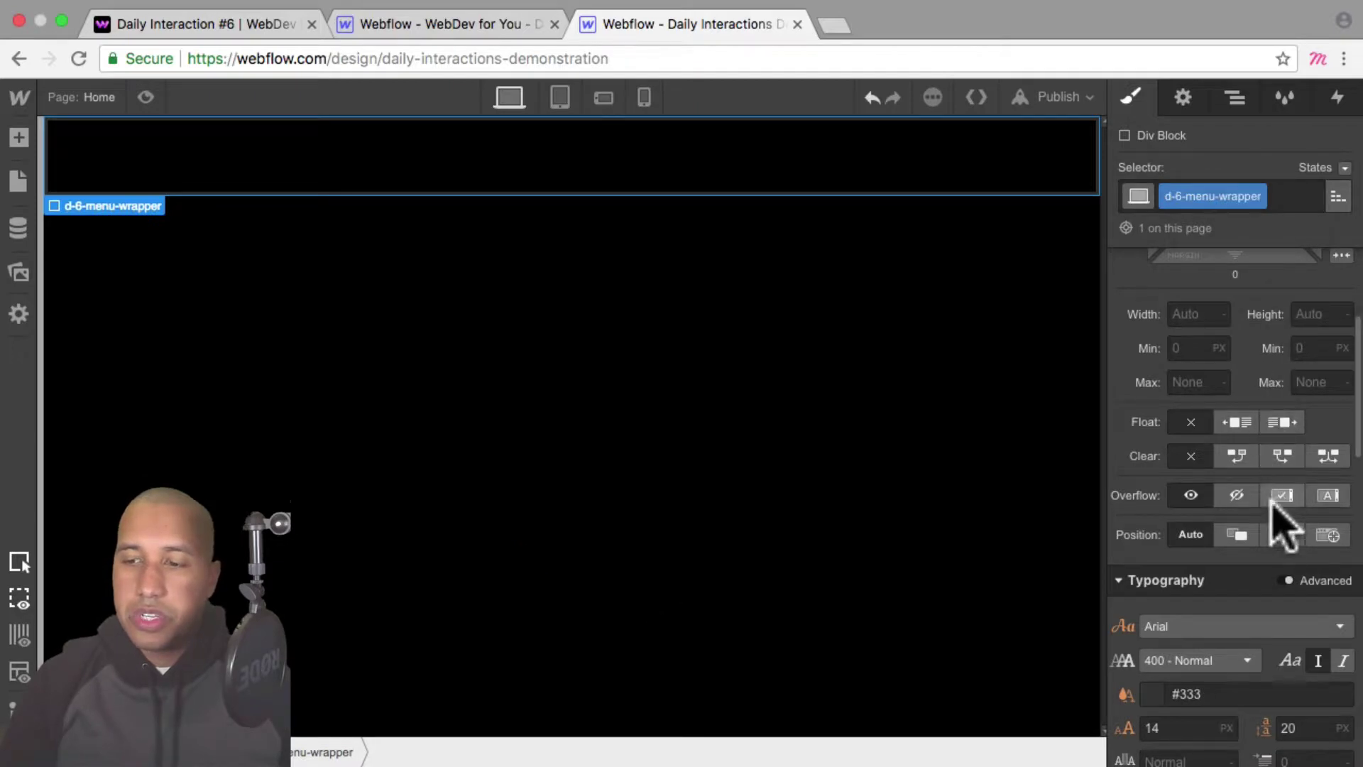
Give the menu wrapper a Fixed position with the Full preset, so all four offsets are 0 px
left_click(1282, 536)
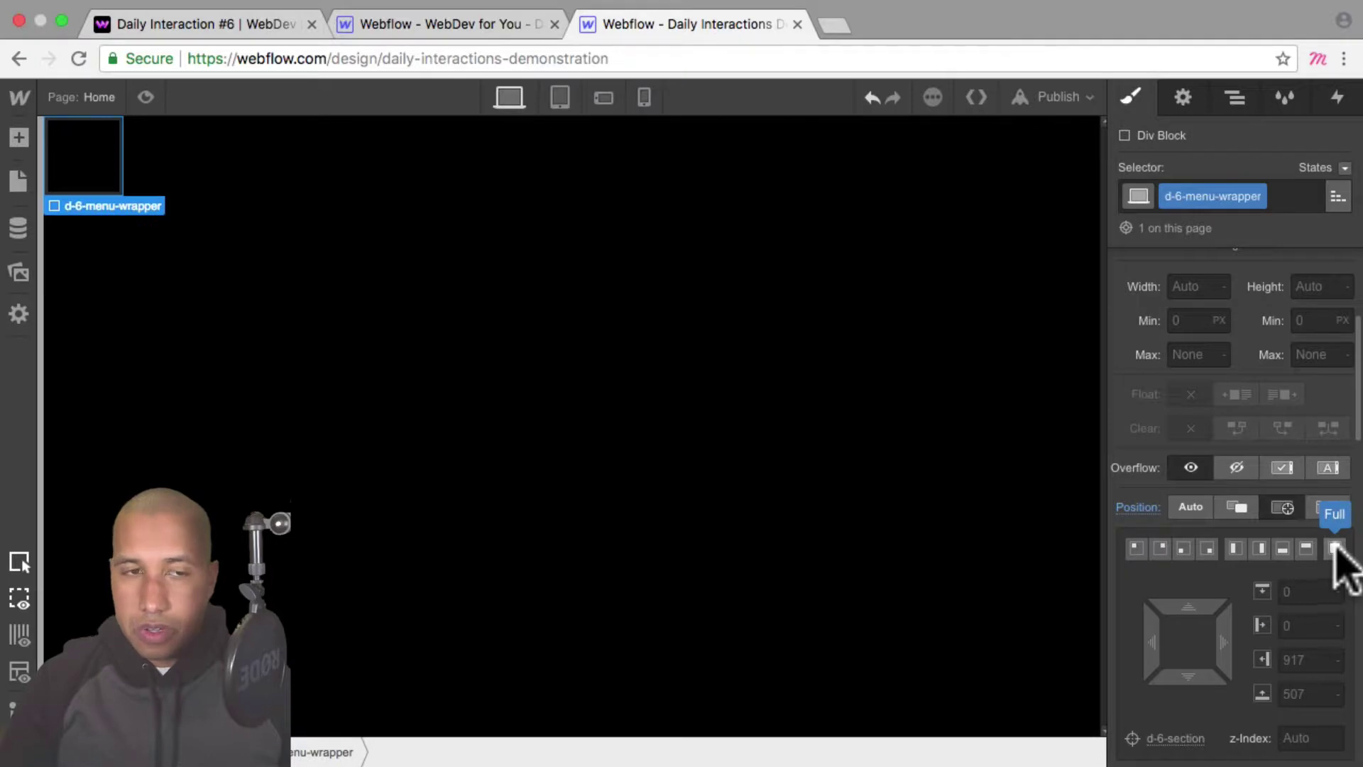
left_click(1334, 548)
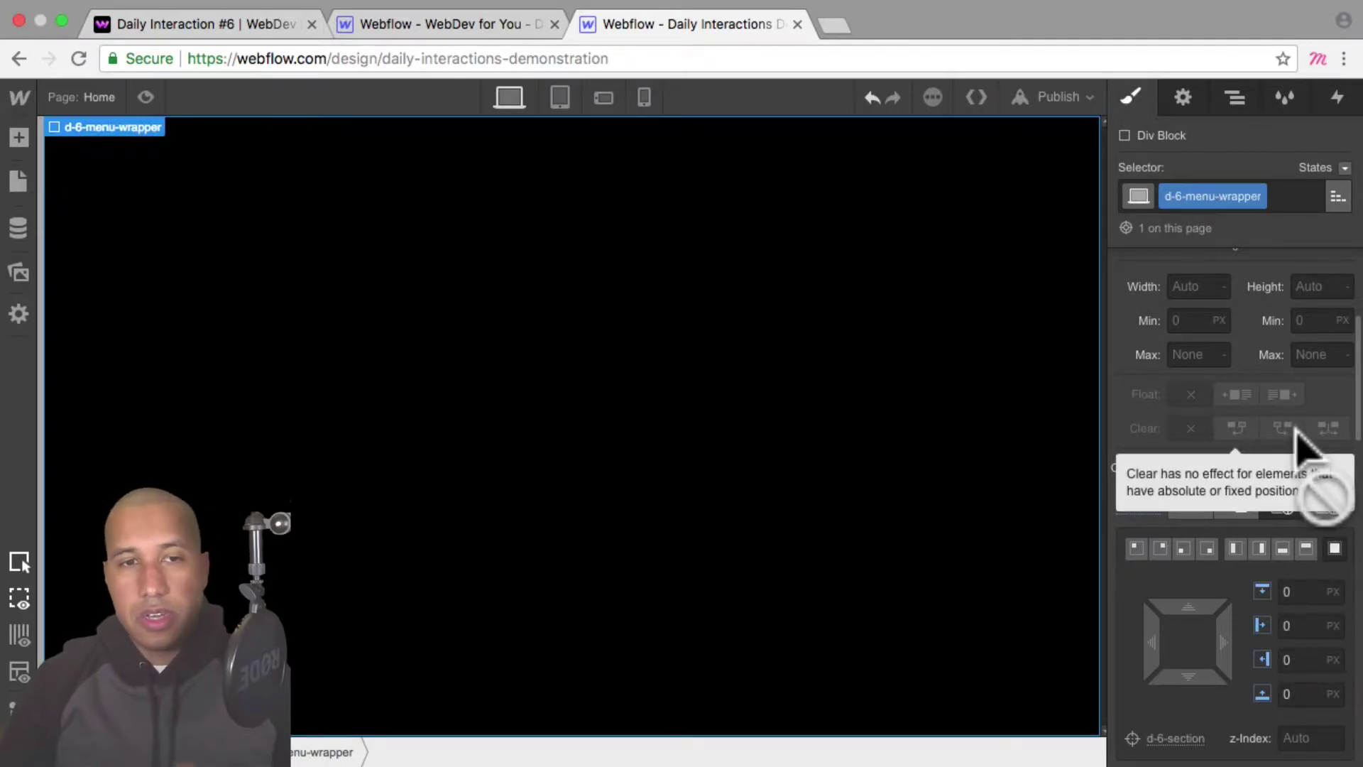
scroll(1271, 334, "down", 1)
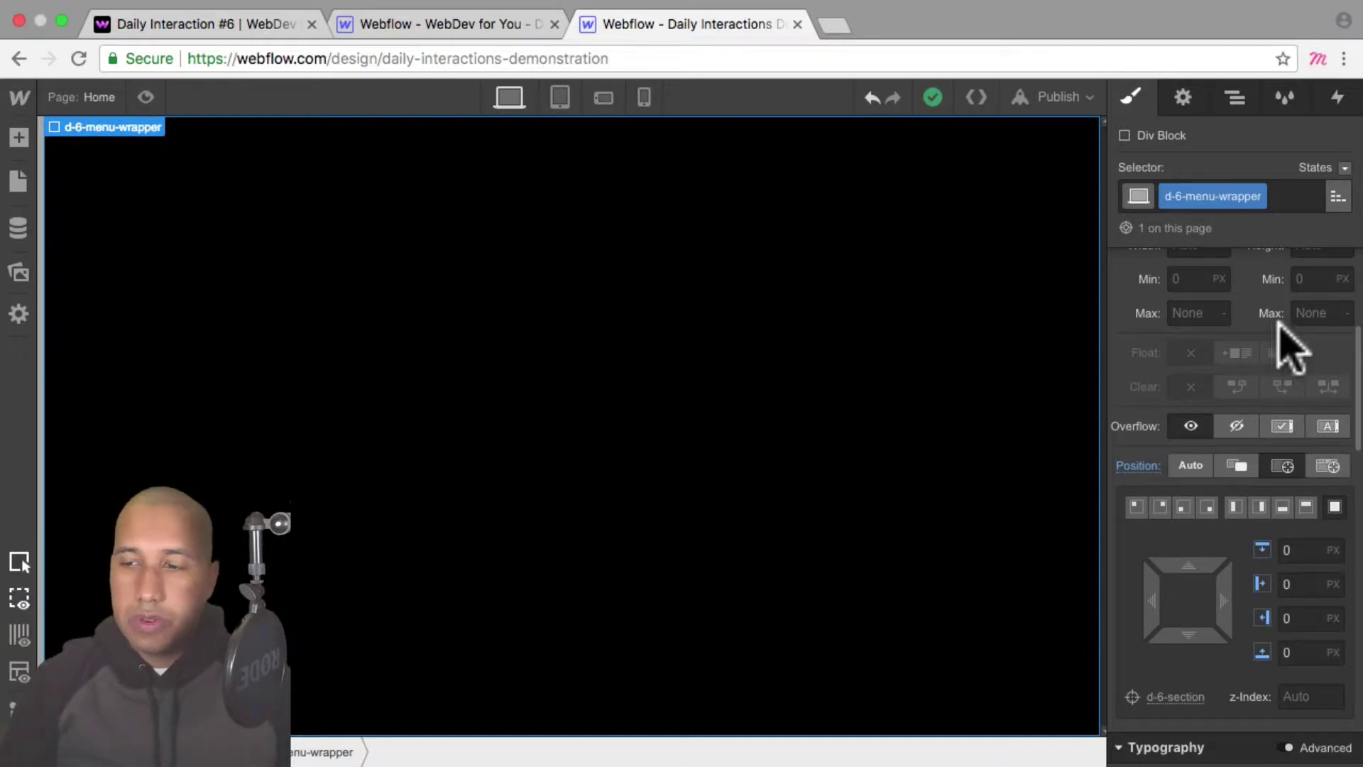
scroll(1267, 359, "down", 1)
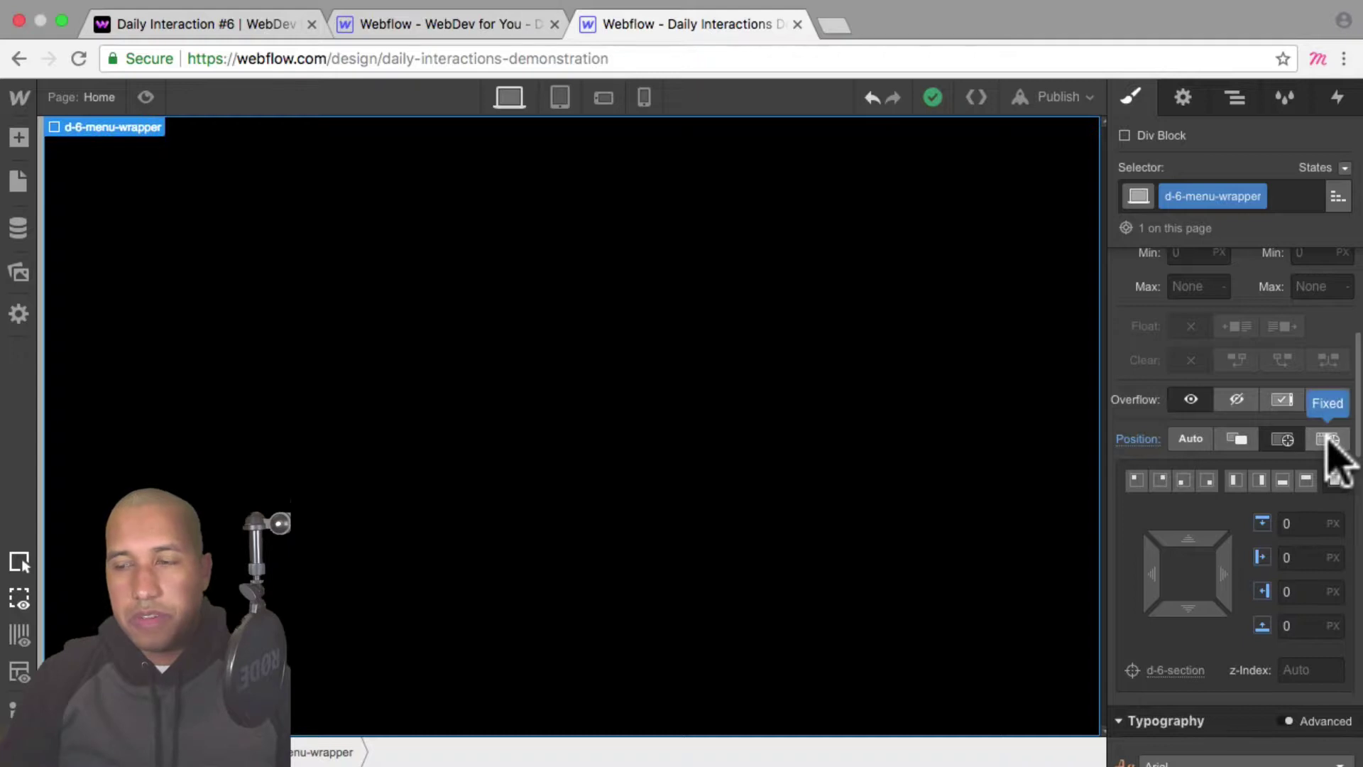
left_click(1326, 439)
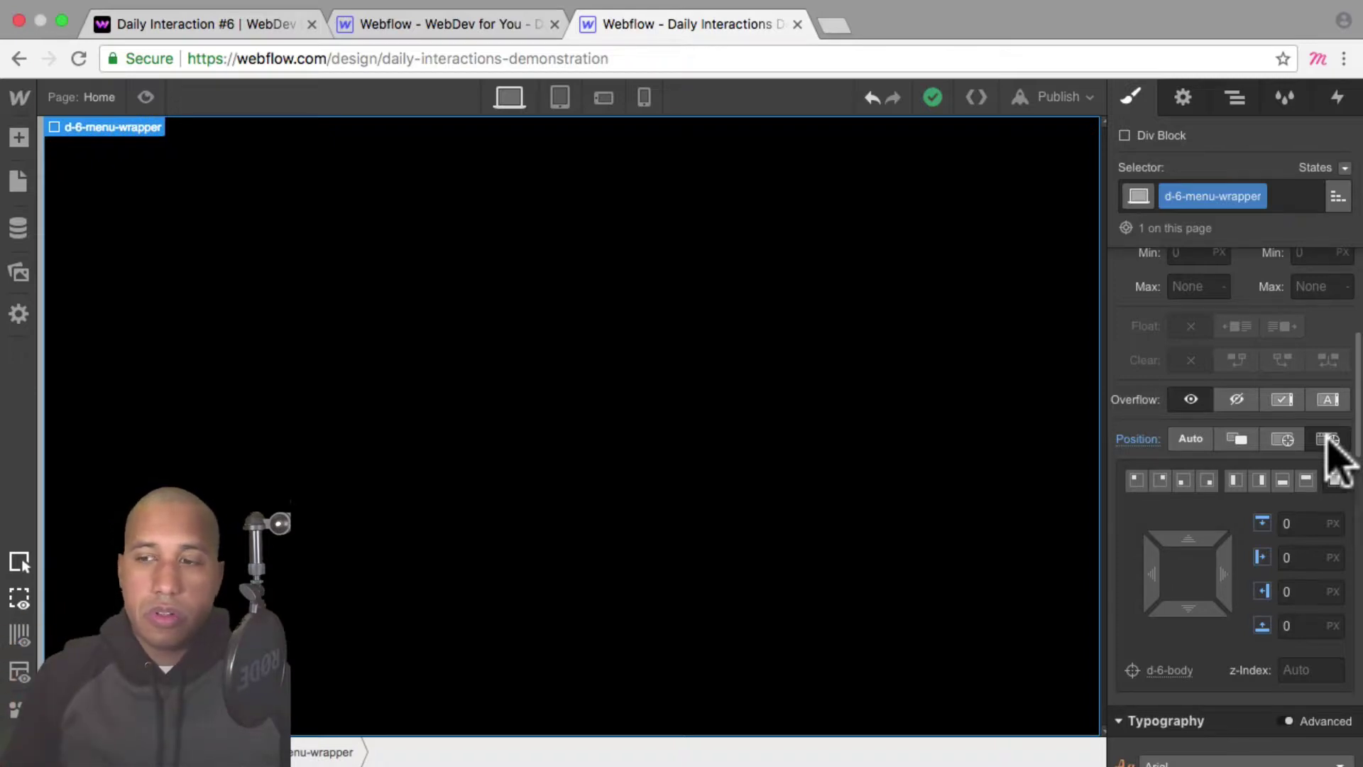
Set the menu wrapper's background color to white
scroll(1288, 441, "down", 6)
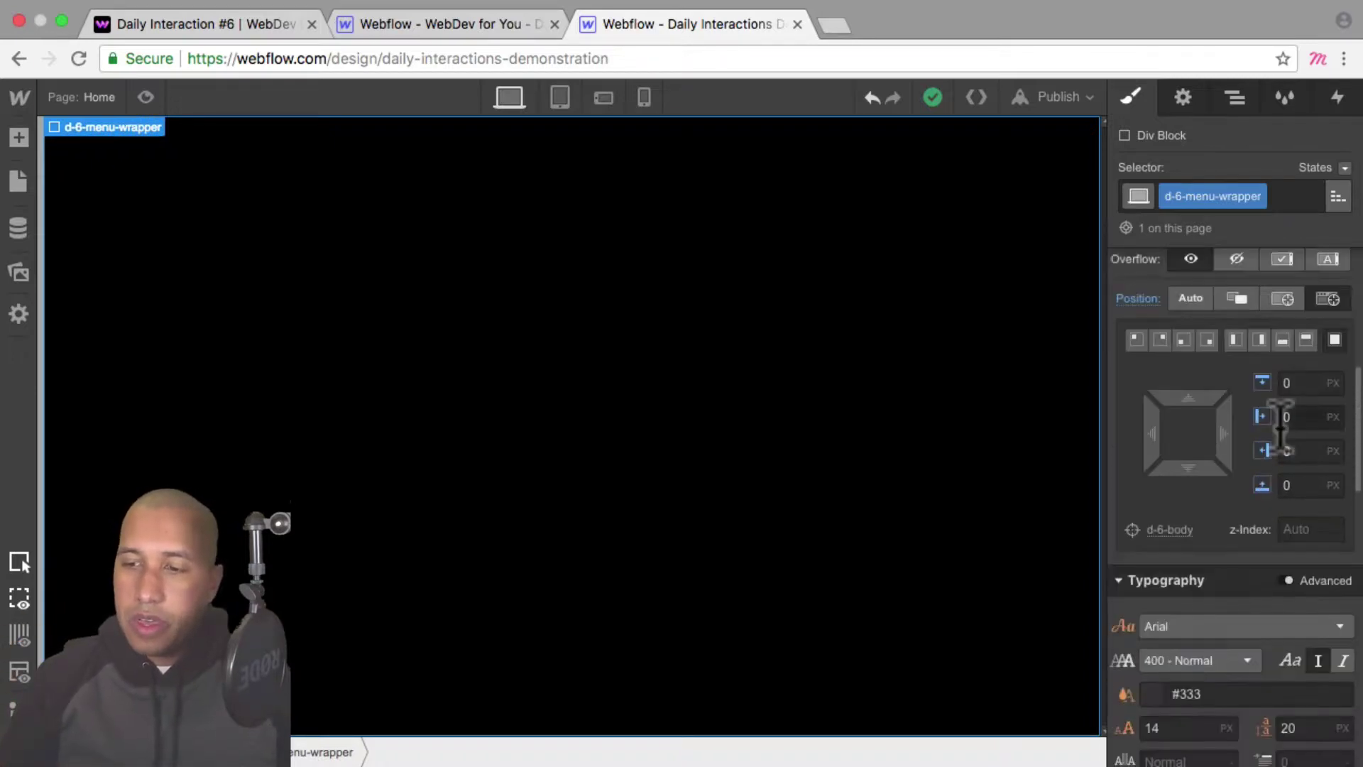
scroll(1279, 441, "down", 5)
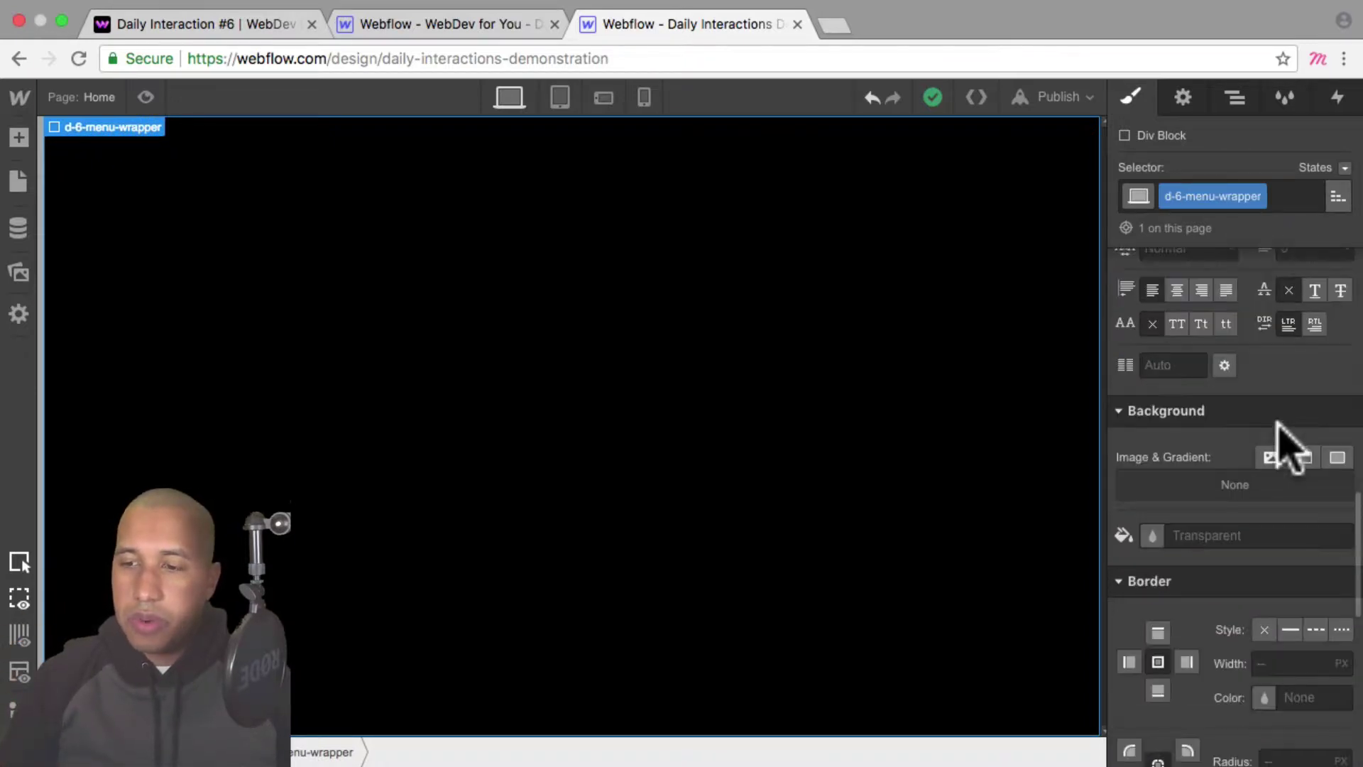
left_click(1151, 522)
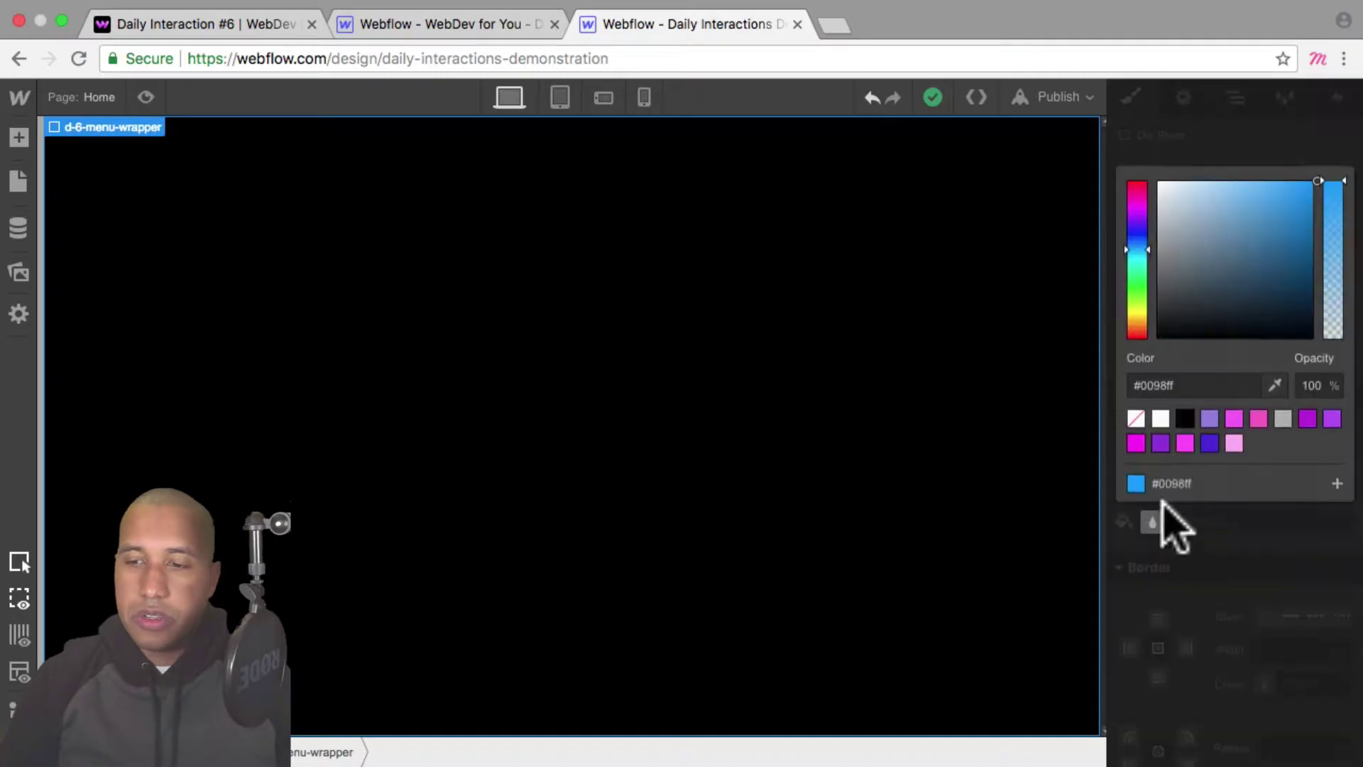
left_click(1160, 419)
left_click(787, 293)
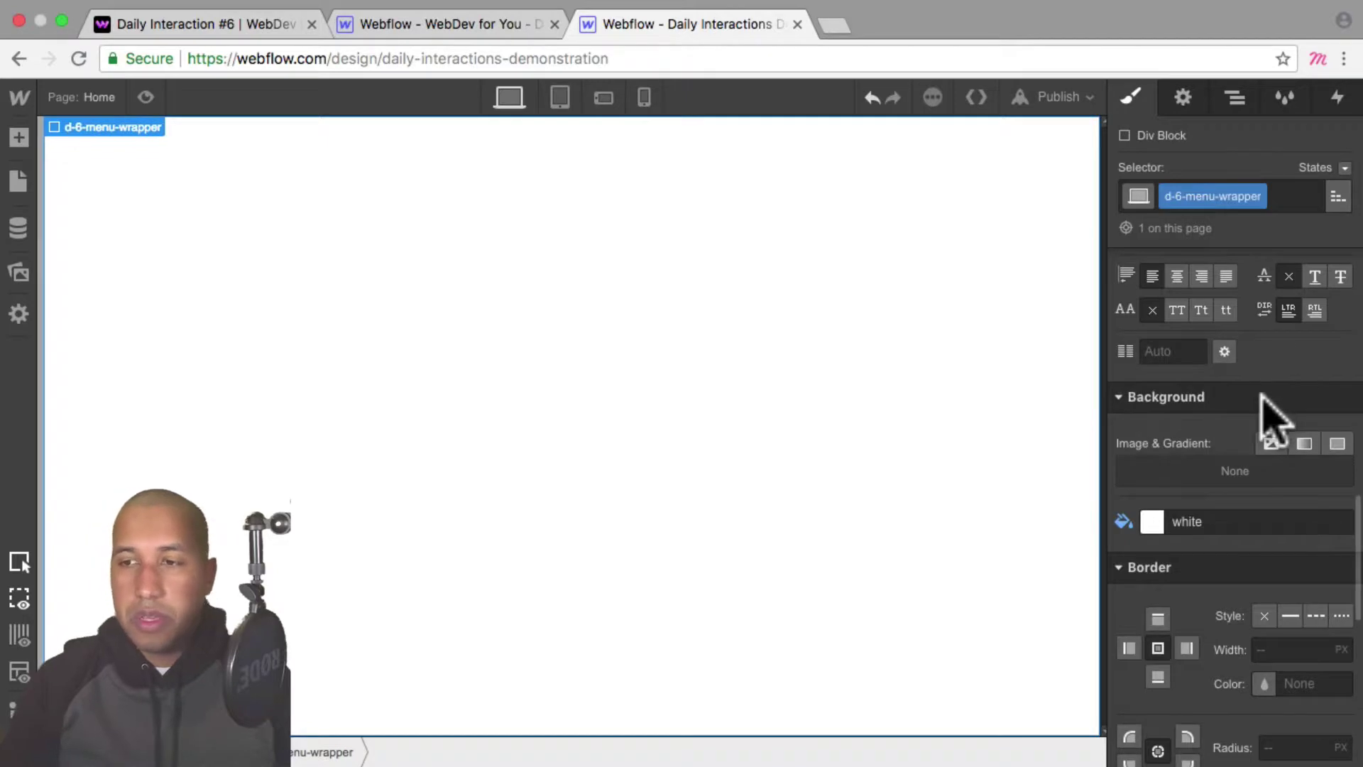
Give the d-6-menu-wrapper a vertical flex layout with its children centered both vertically and horizontally
scroll(1266, 411, "up", 5)
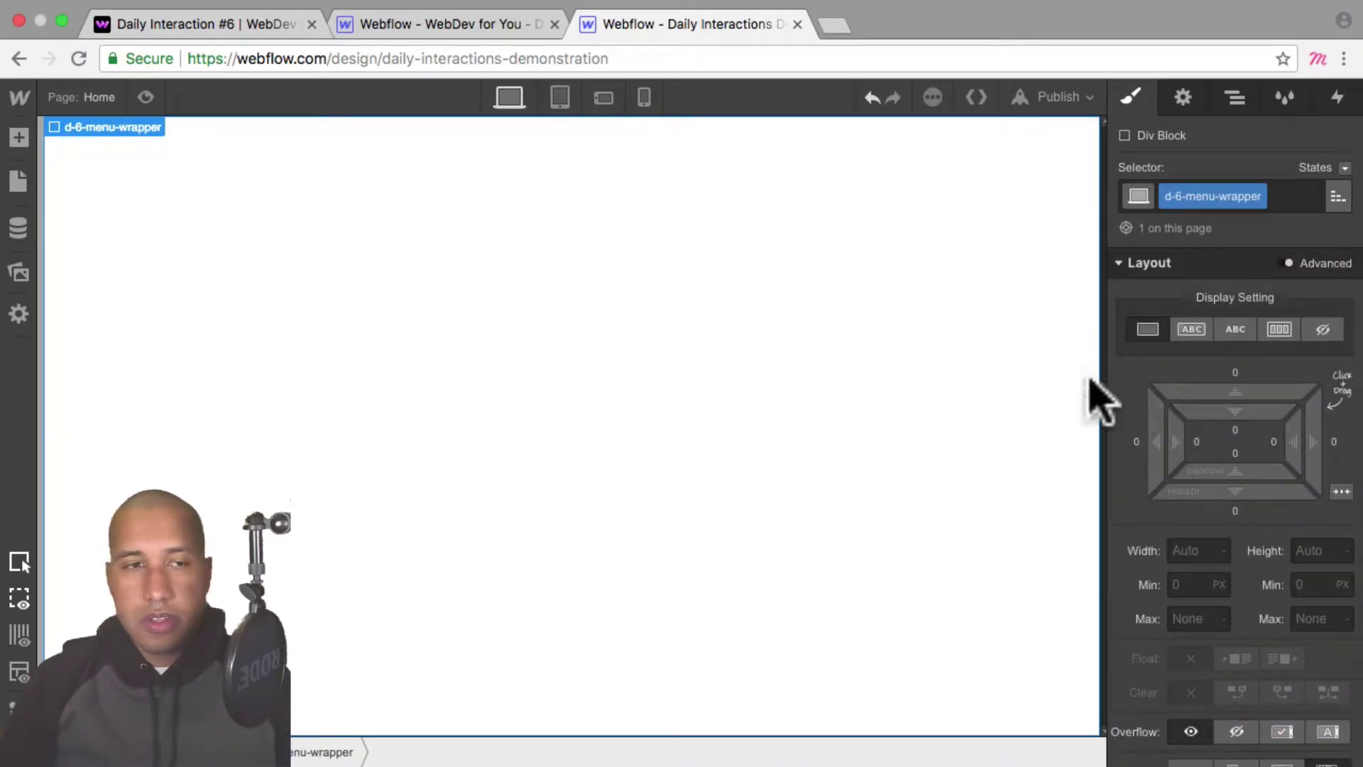
left_click(1279, 329)
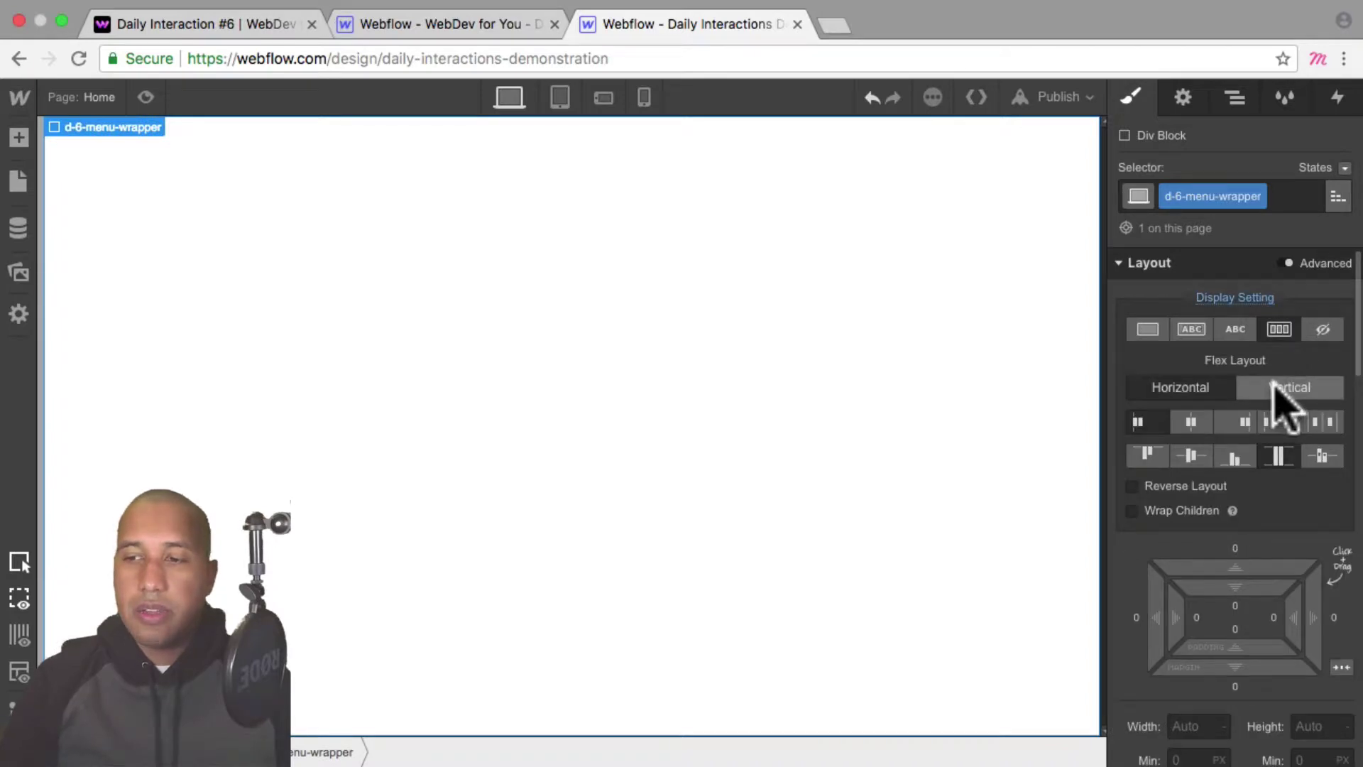
left_click(1276, 384)
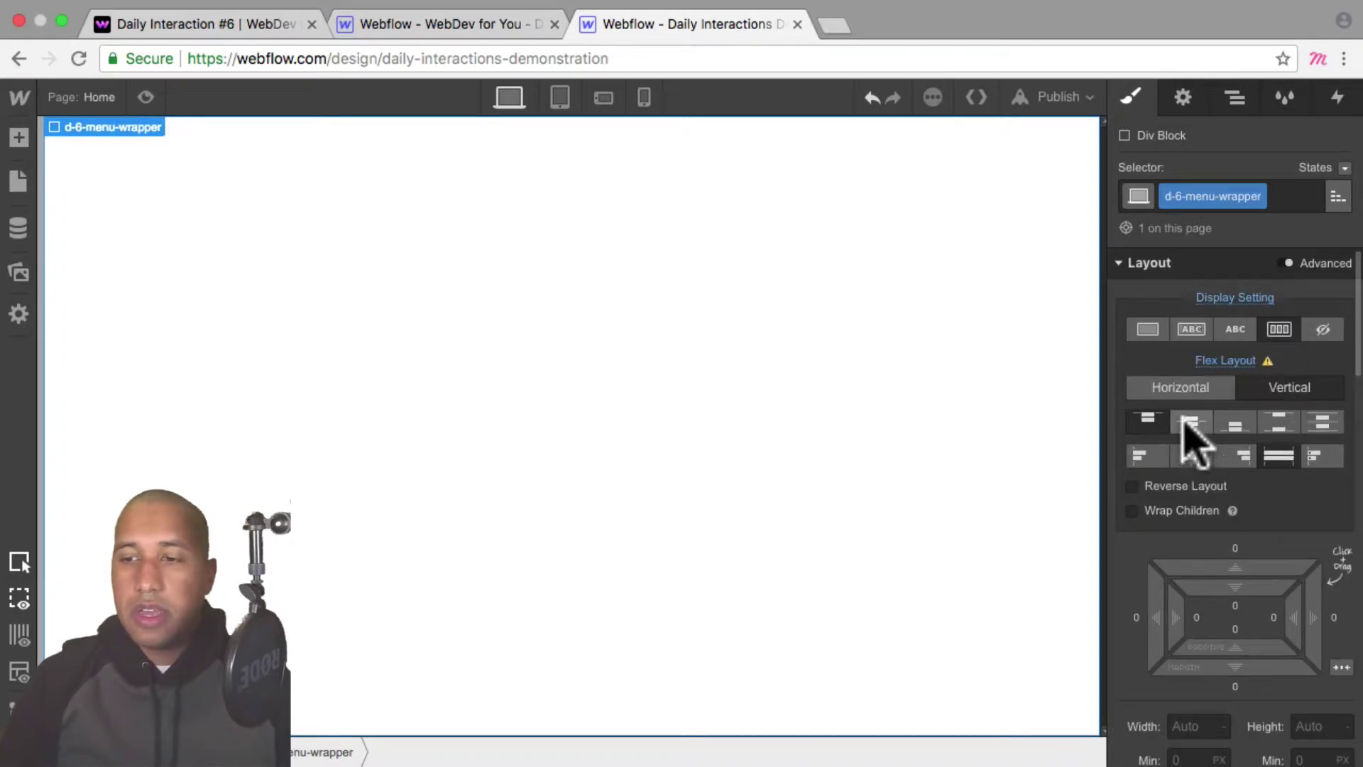
left_click(1190, 421)
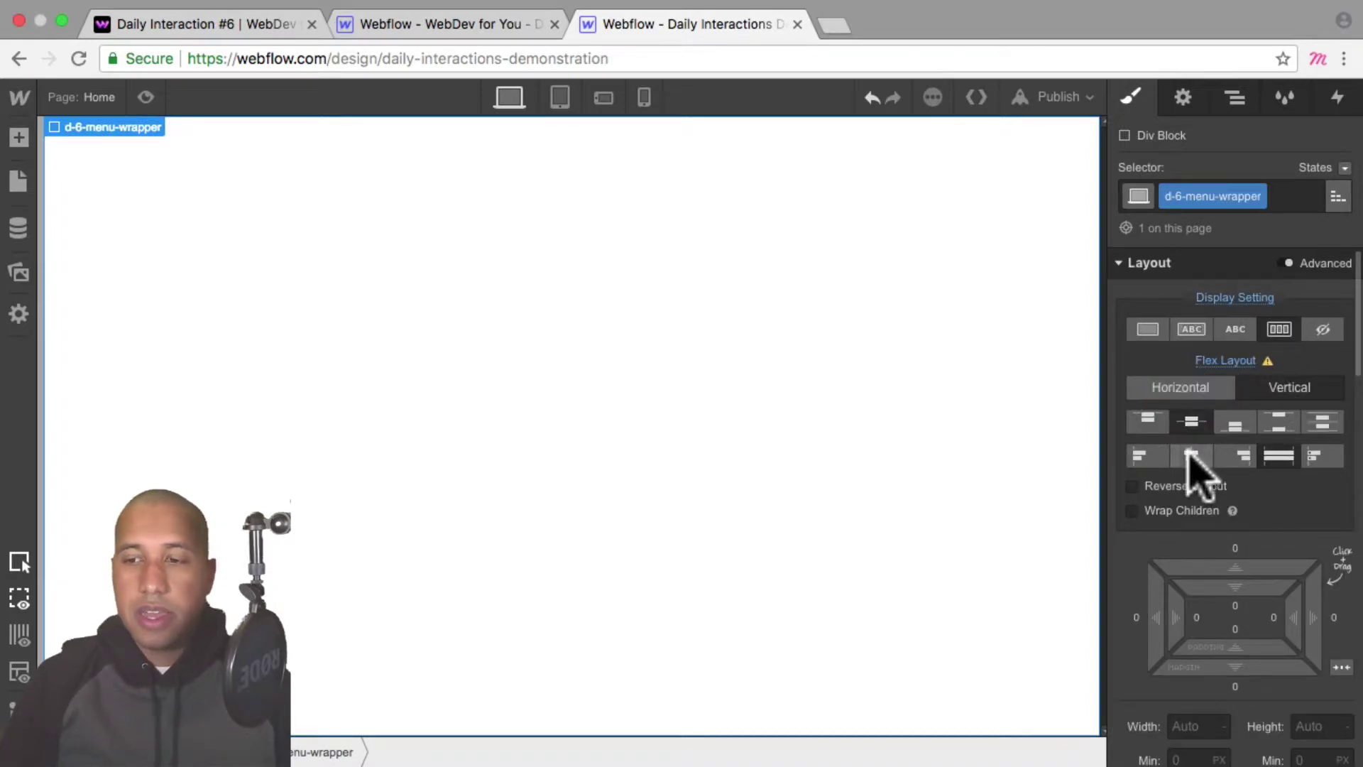
left_click(1190, 456)
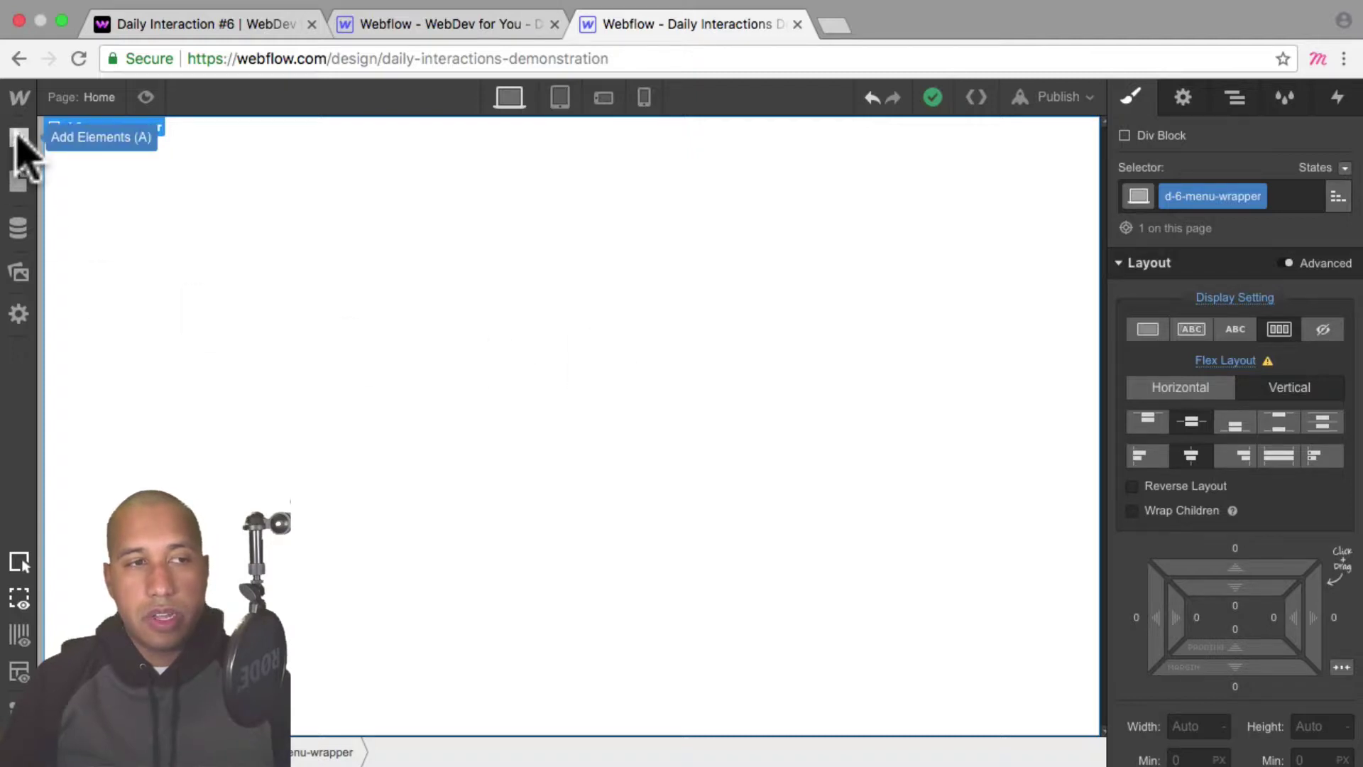
Add a Link Block inside the menu wrapper and give it the new class d-6-link-block
left_click(19, 138)
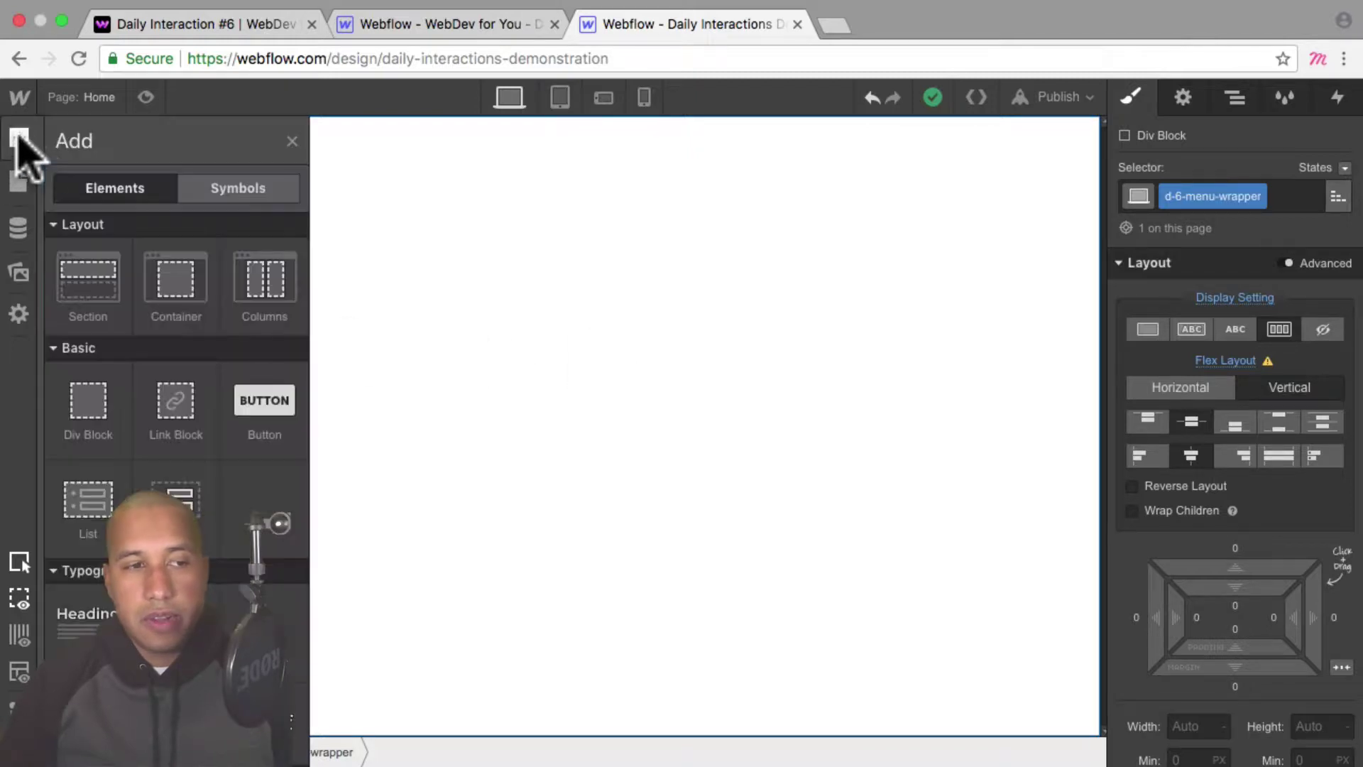
left_click(178, 403)
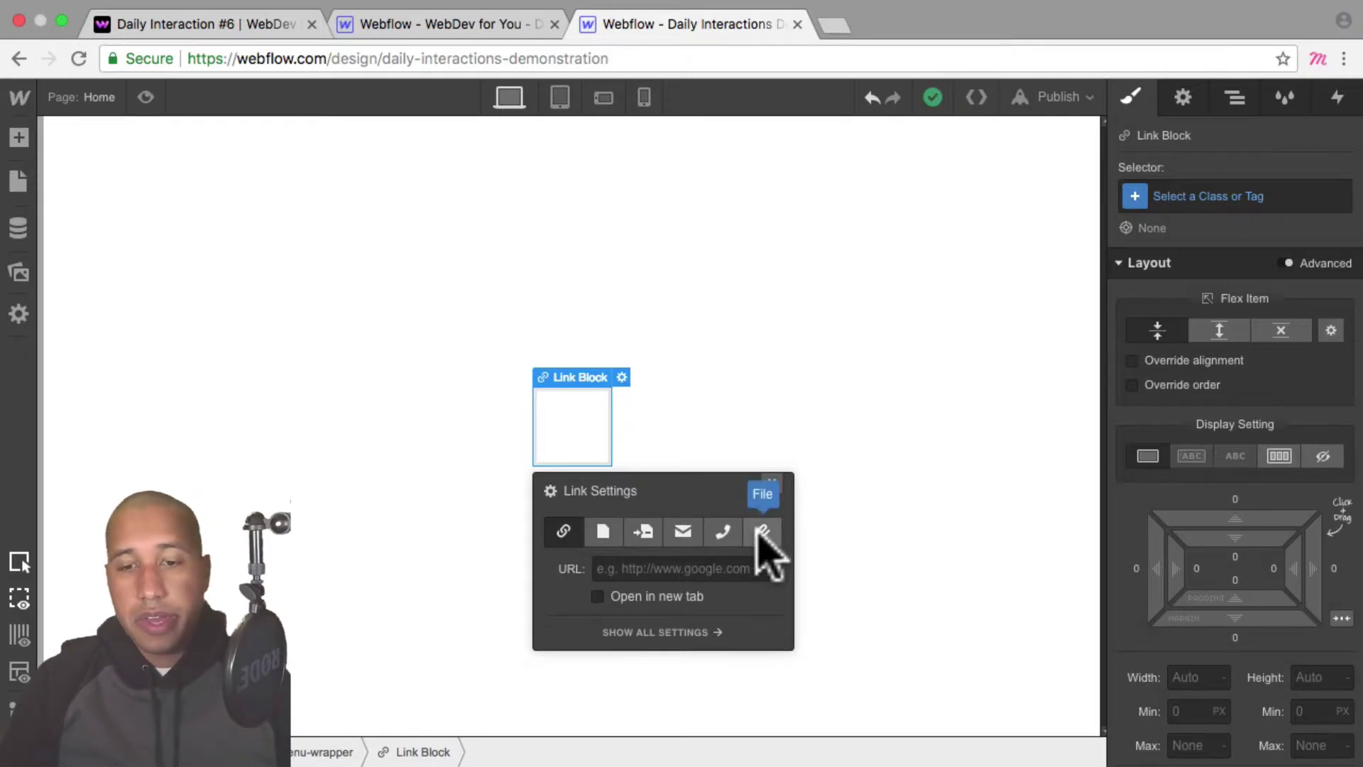
left_click(1232, 196)
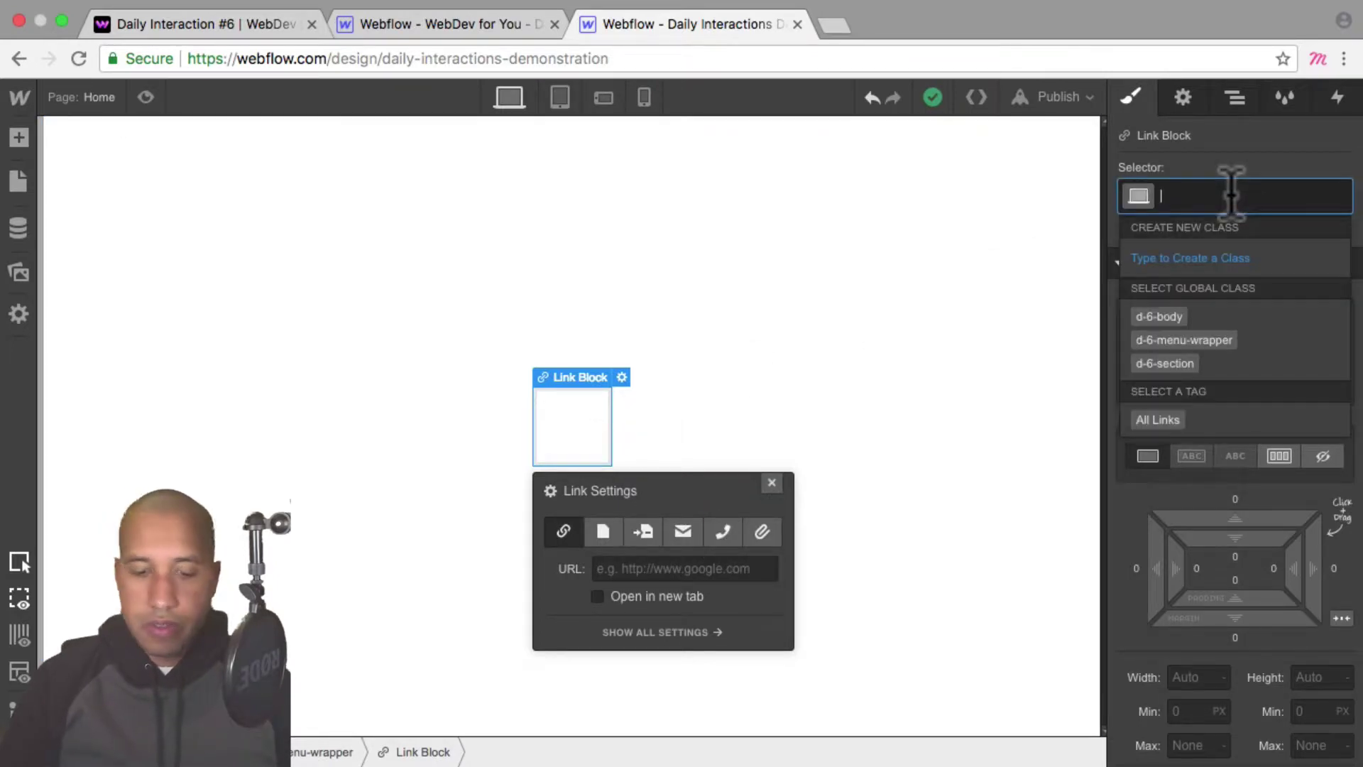
type("d-6-lin")
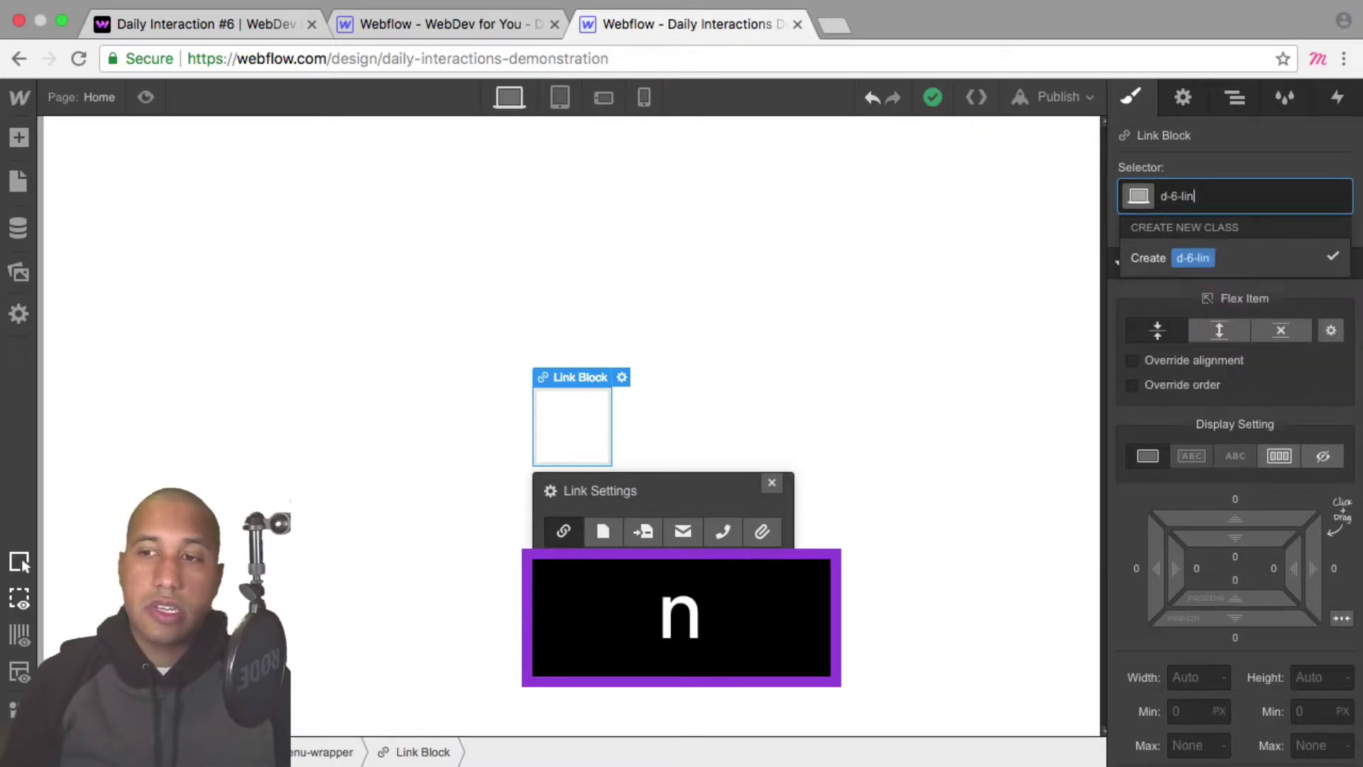
type("k-block")
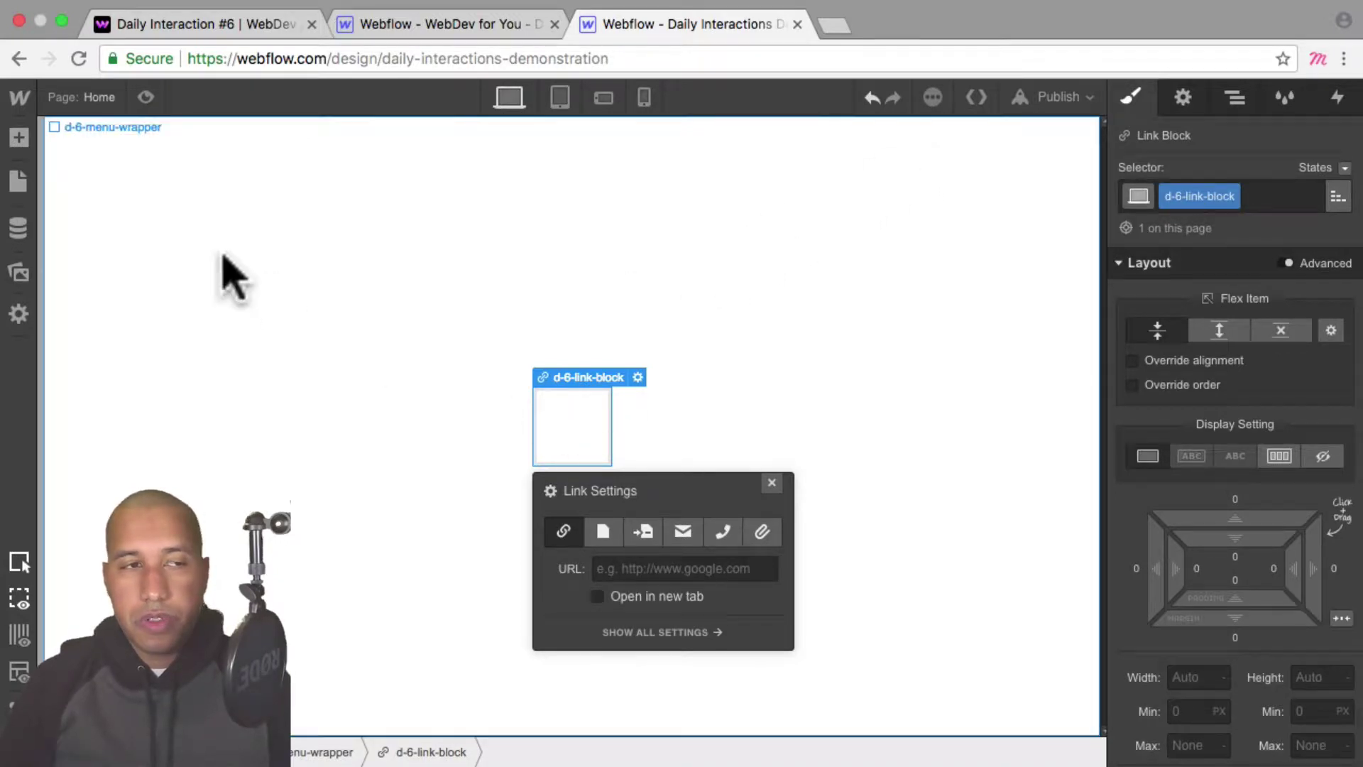
Add a Text Block inside the link block and give it the new class d-6-menu-item-text
left_click(19, 138)
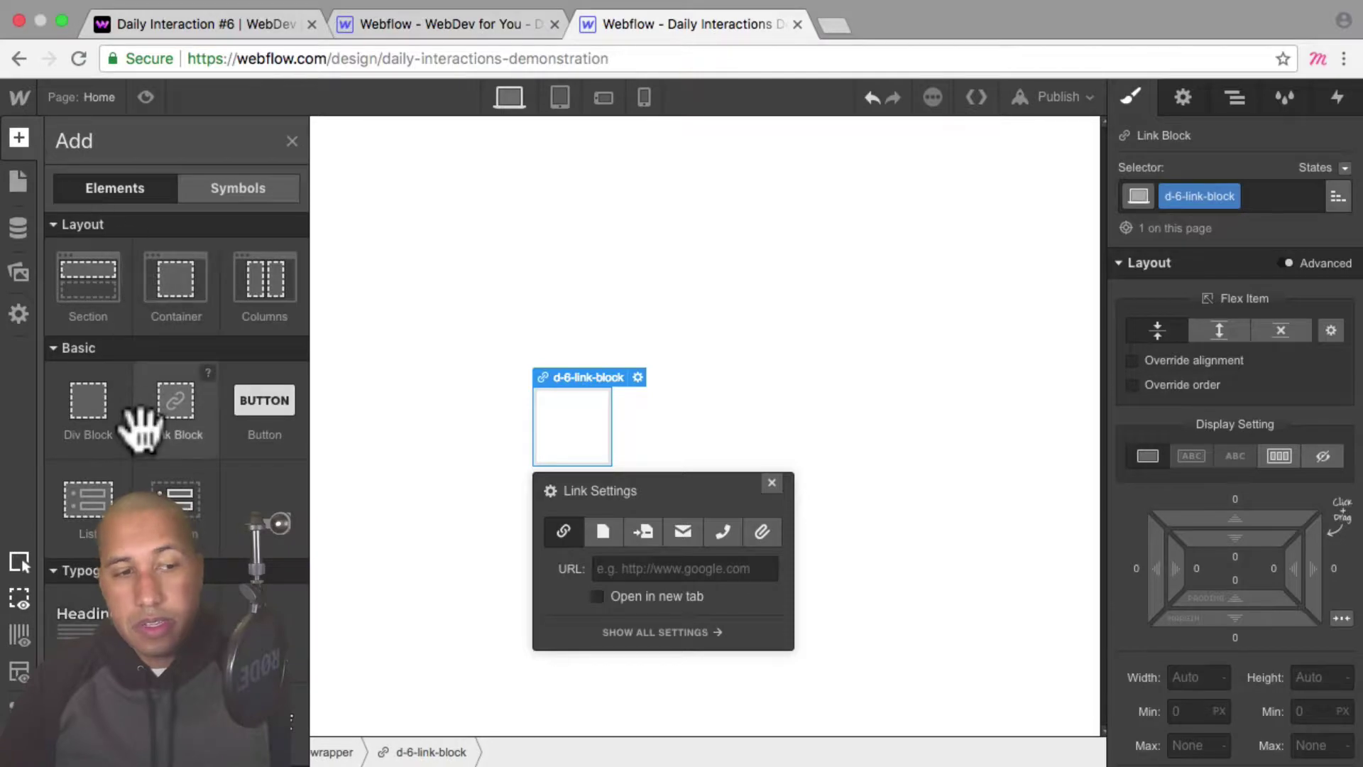
scroll(146, 419, "down", 2)
scroll(114, 490, "down", 1)
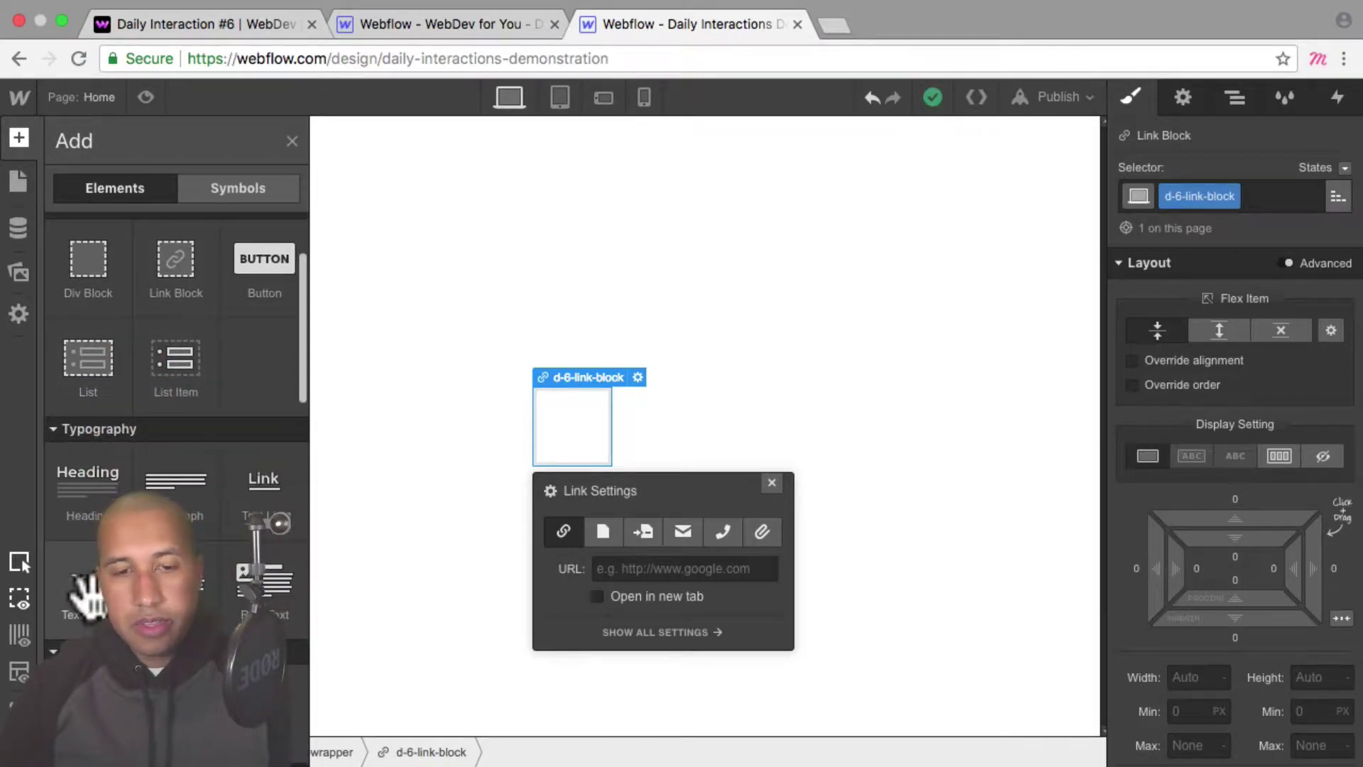
left_click_drag(86, 592, 573, 426)
left_click(1211, 197)
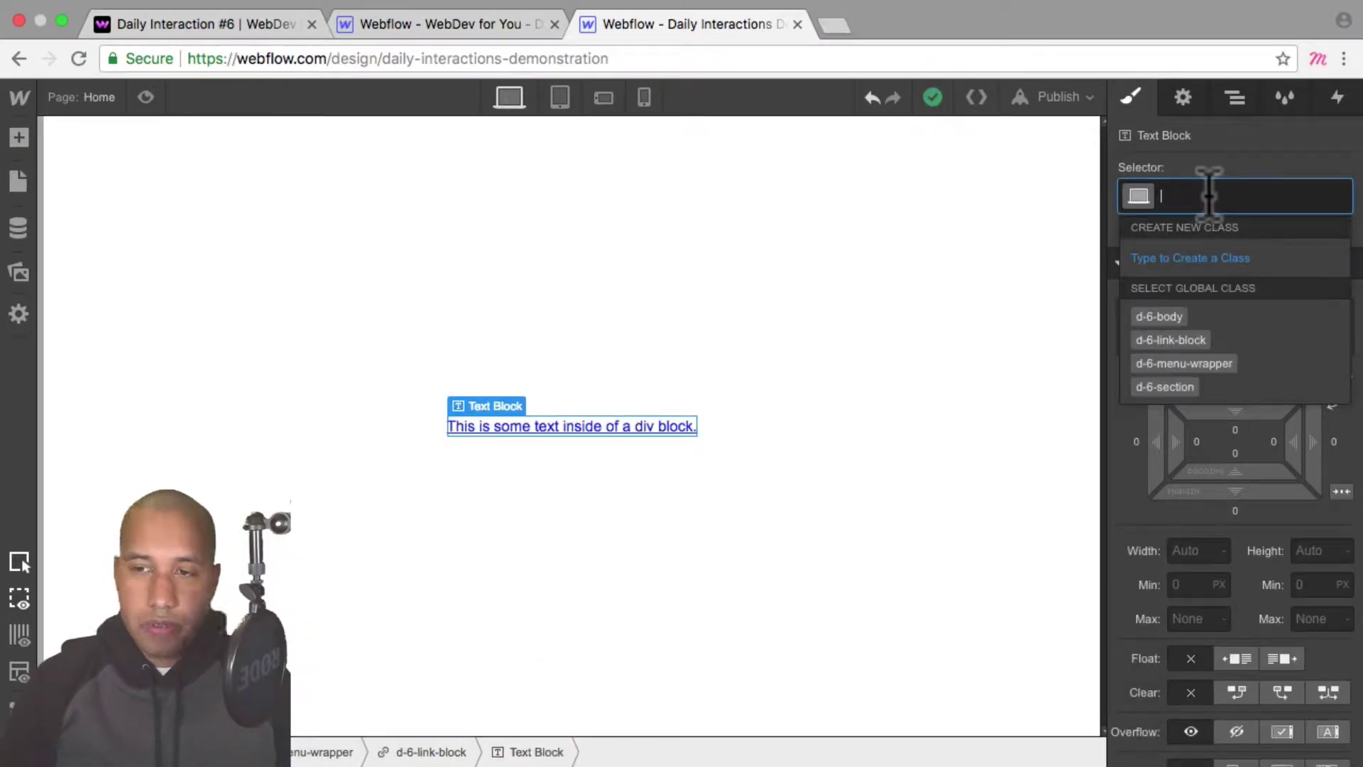
type("d-6-")
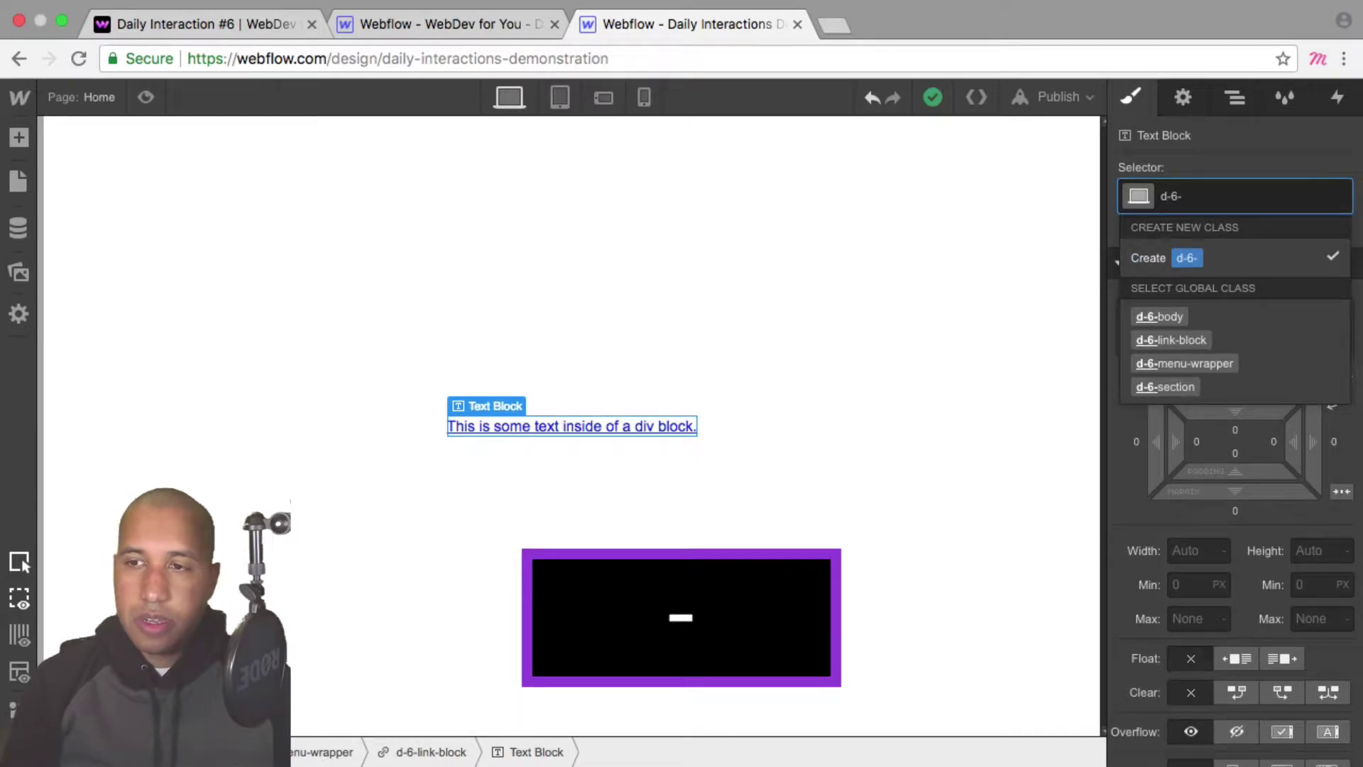
type("menu-item-text")
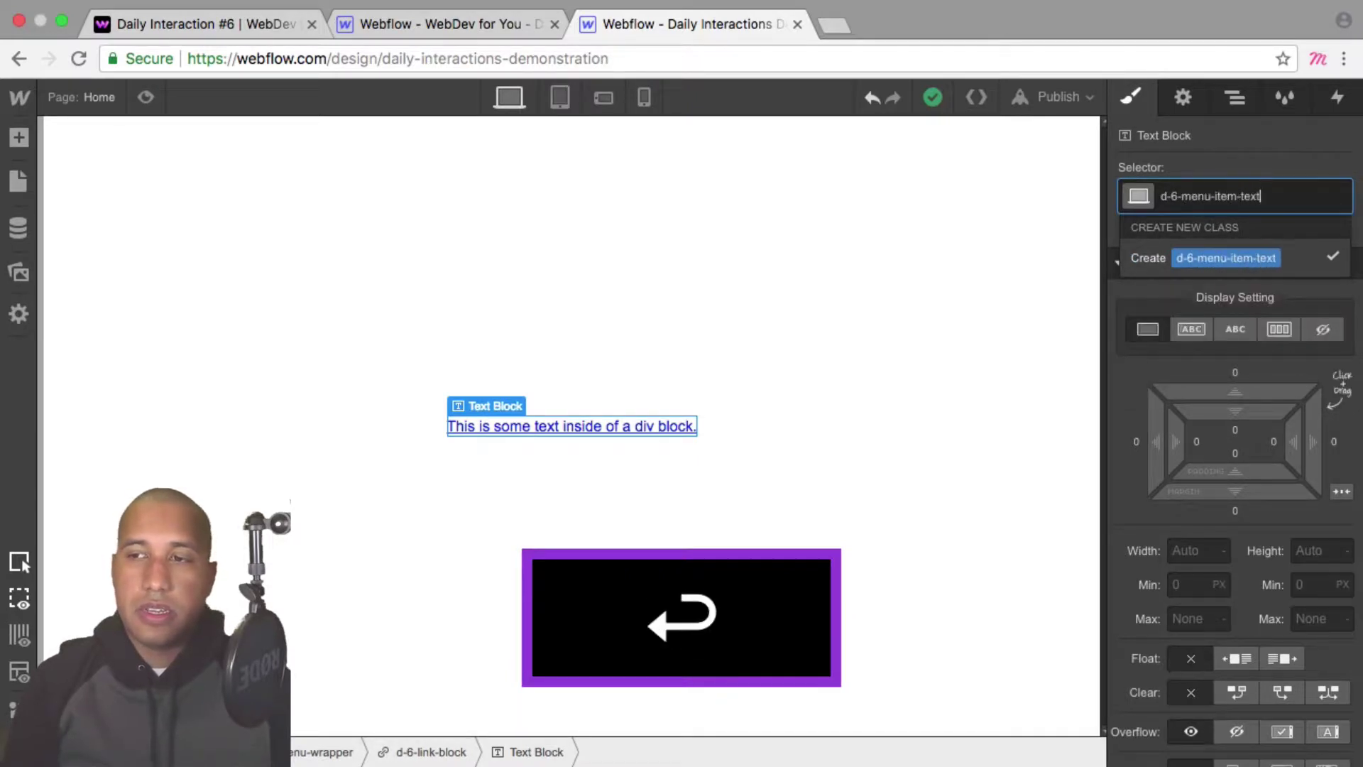
key("Return")
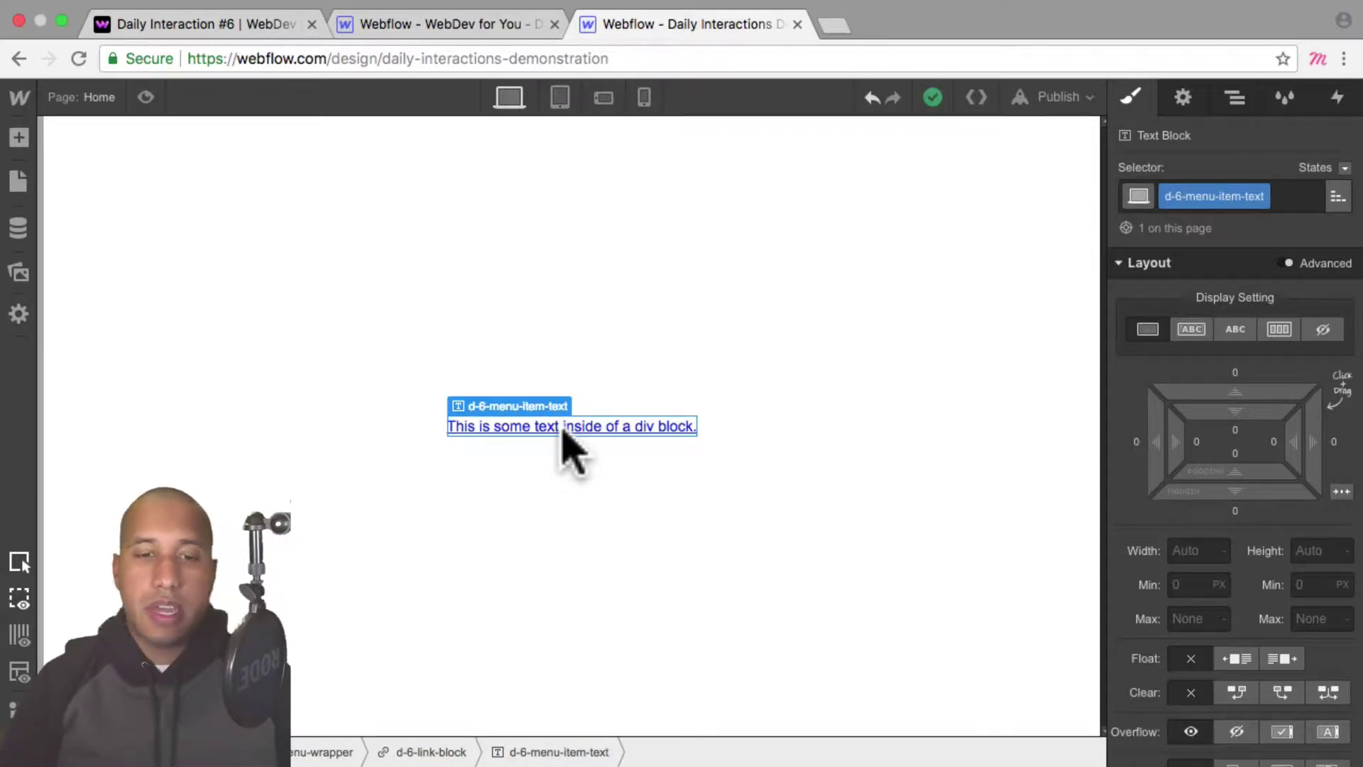
Remove the underline from the d-6-link-block by setting its text decoration to none
left_click(1234, 96)
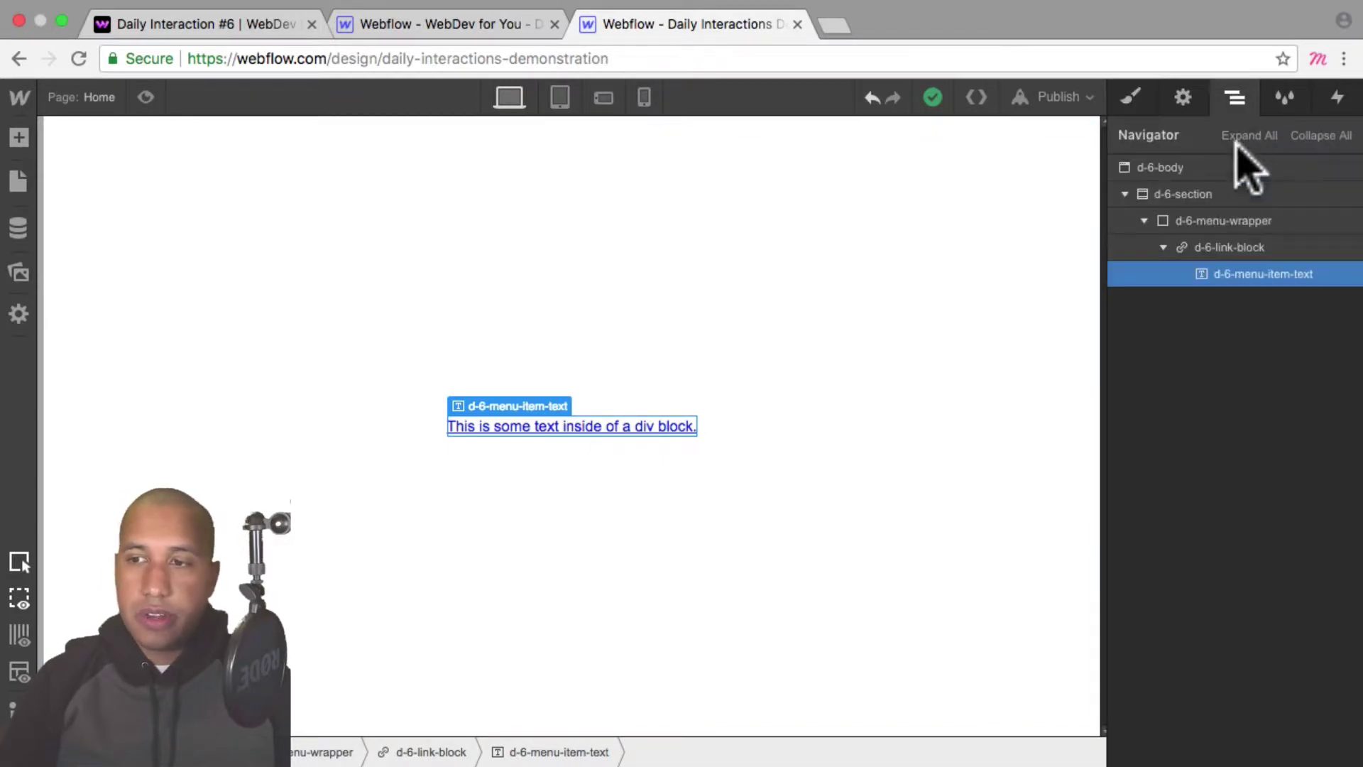
left_click(1229, 247)
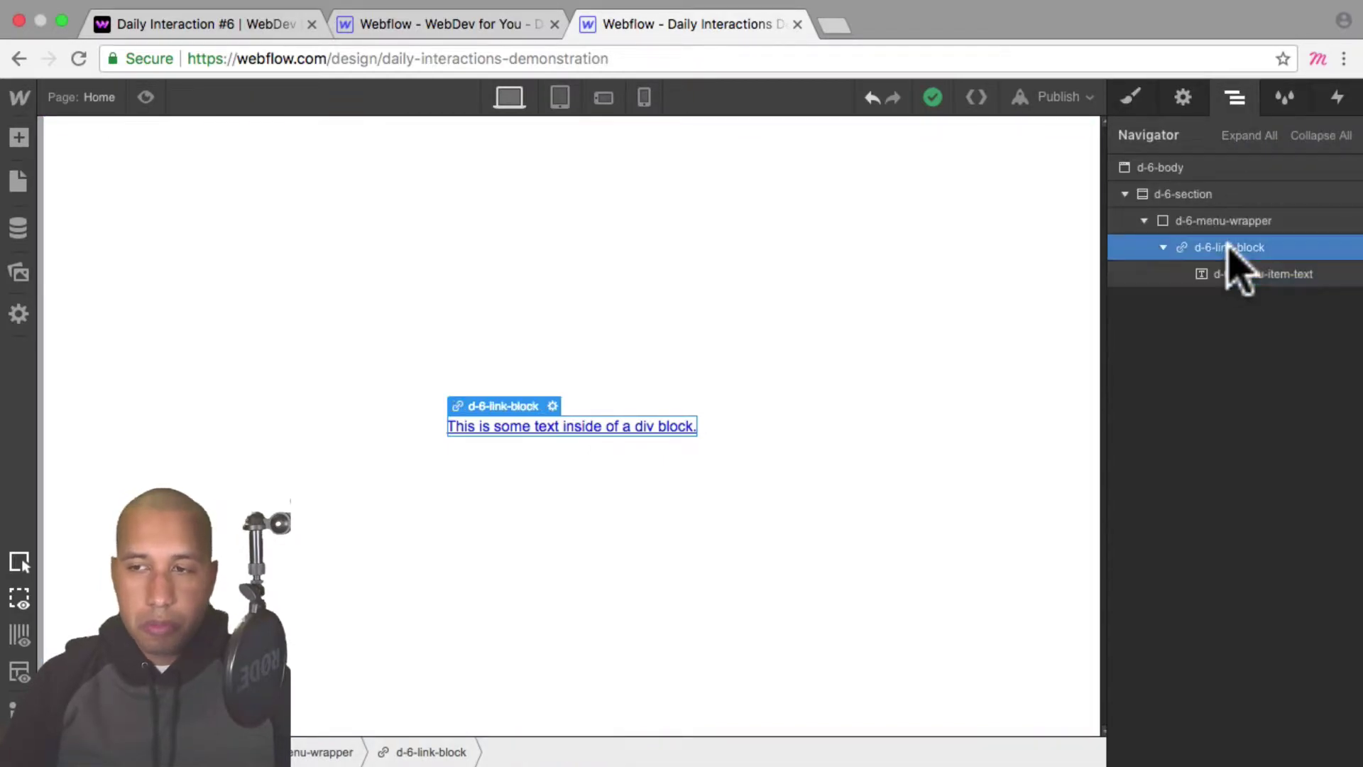
left_click(1129, 98)
scroll(1289, 391, "down", 5)
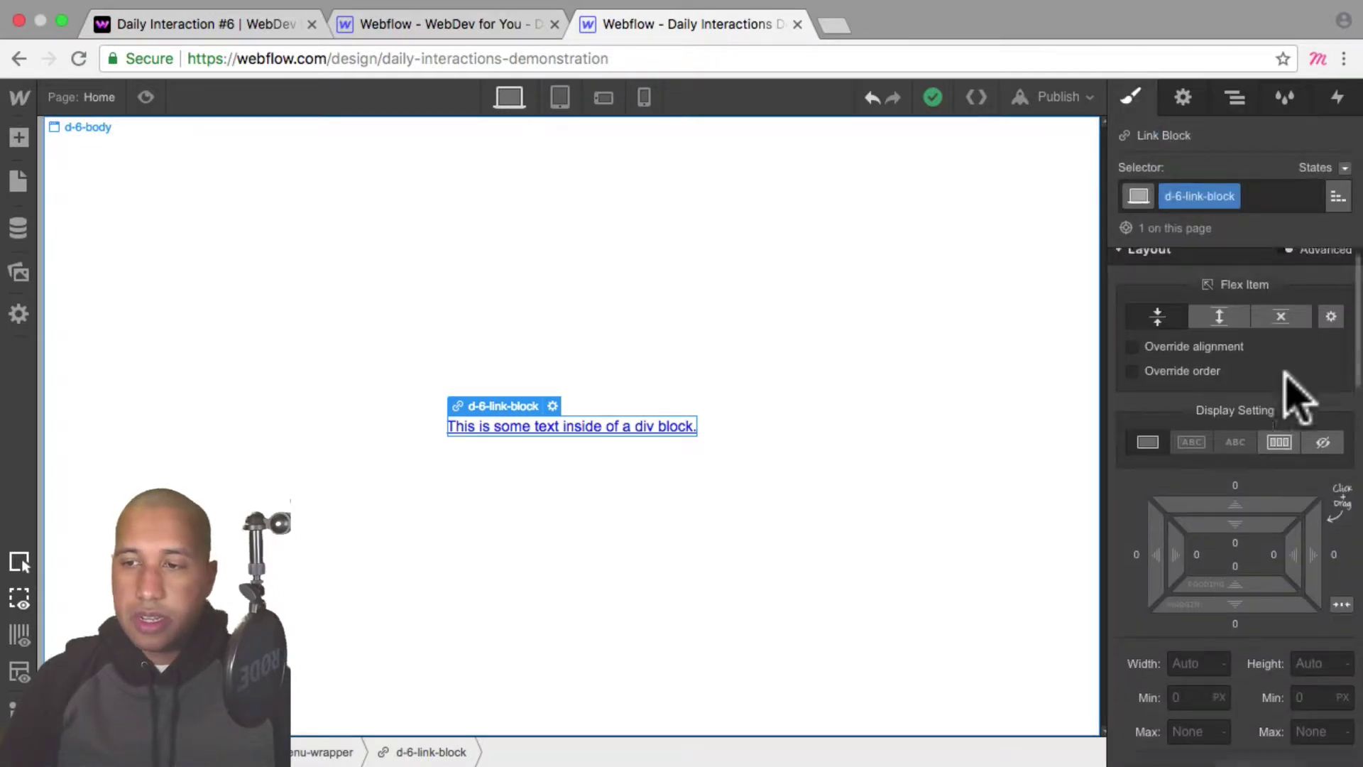
scroll(1289, 391, "down", 4)
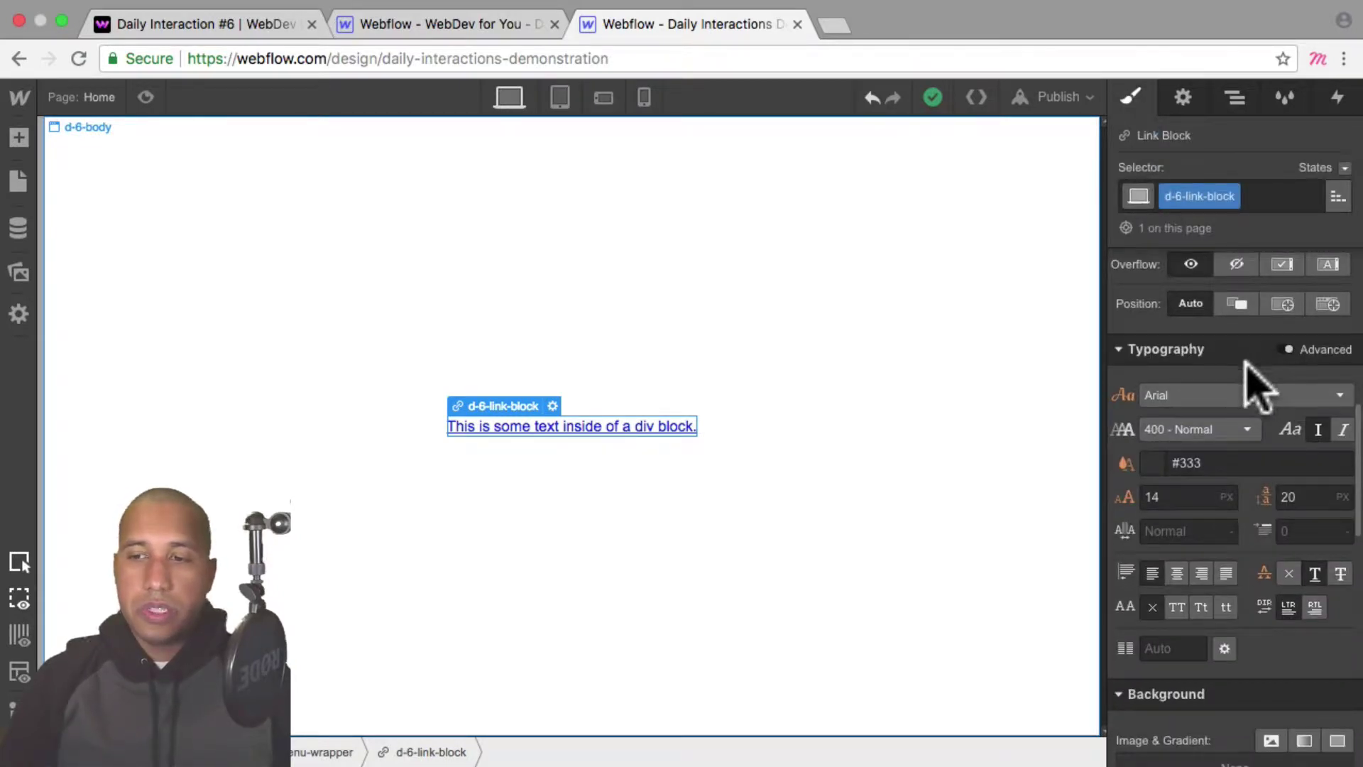
left_click(1232, 395)
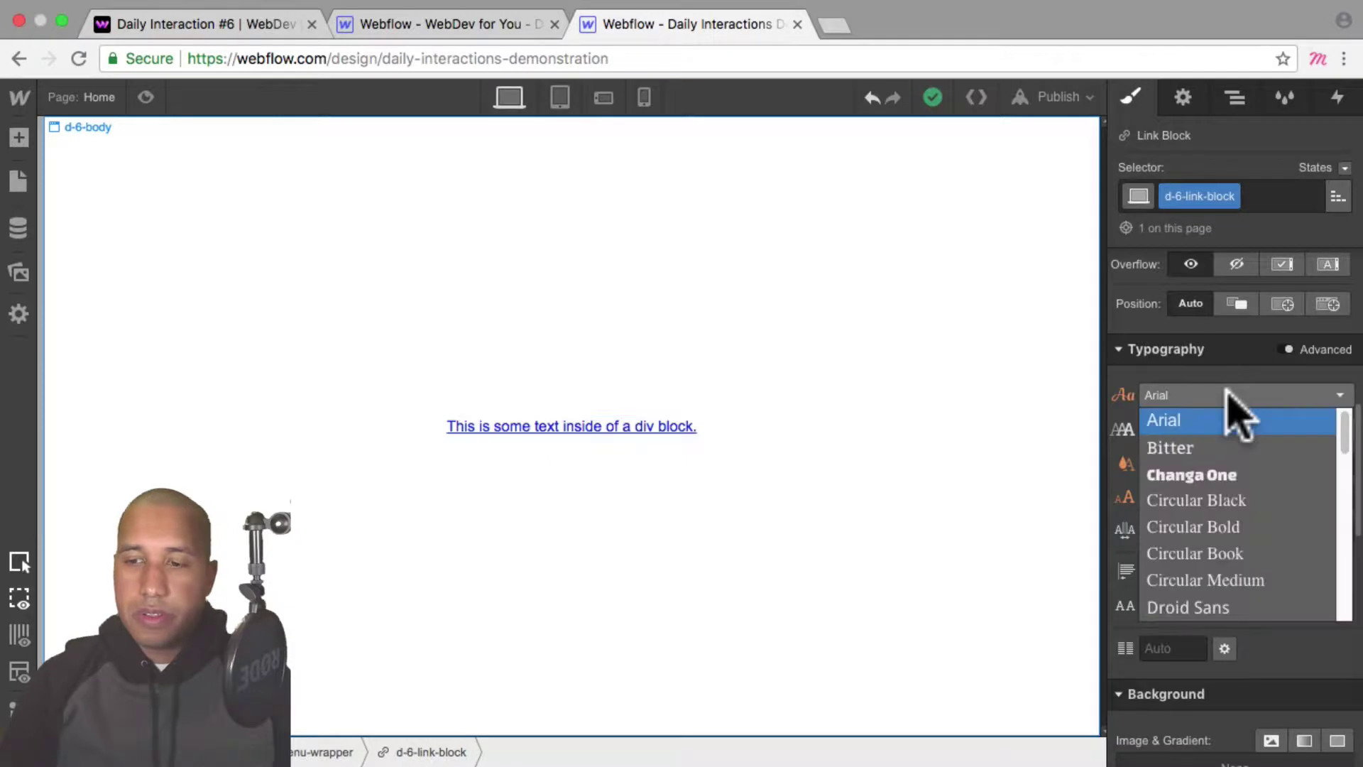
left_click(1233, 415)
scroll(1303, 490, "down", 1)
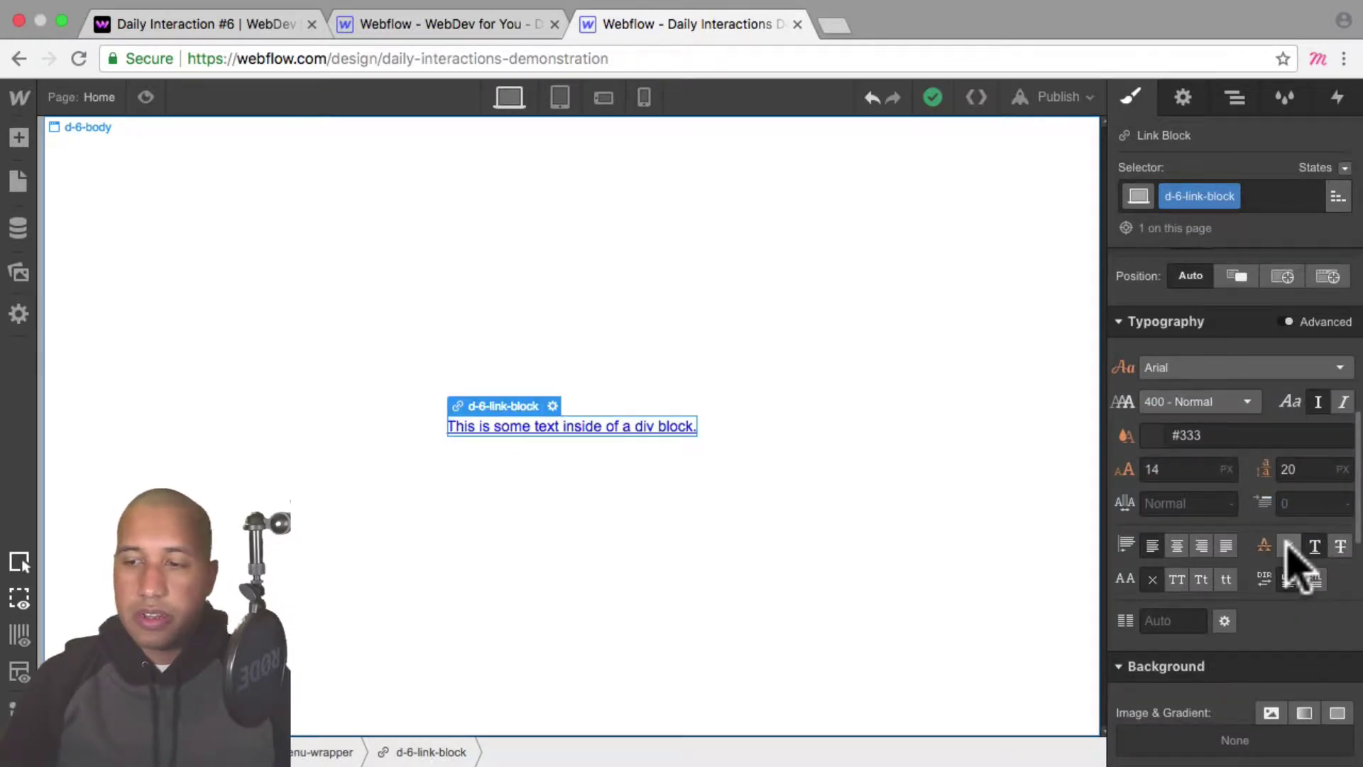
left_click(1287, 545)
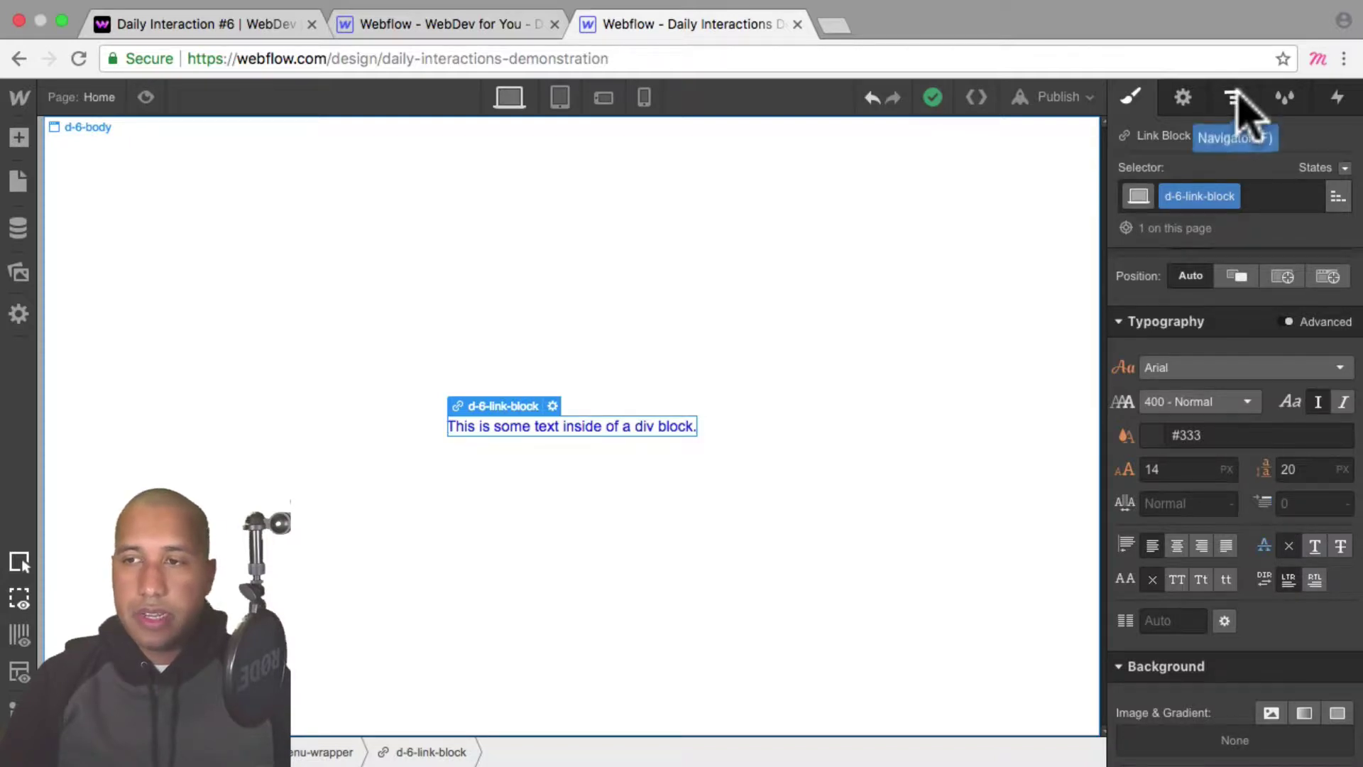
Replace the placeholder text of the d-6-menu-item-text block with "home"
left_click(1236, 97)
left_click(1256, 273)
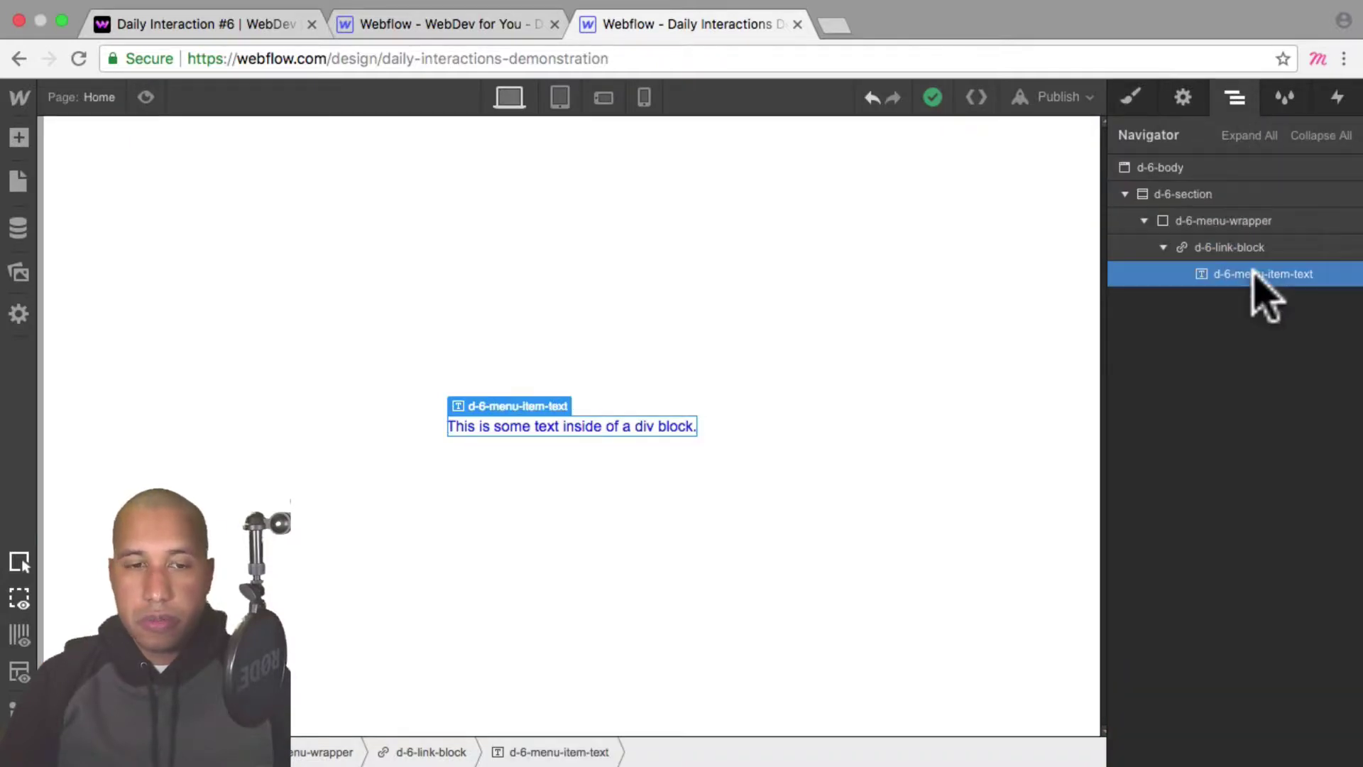
left_click(1132, 98)
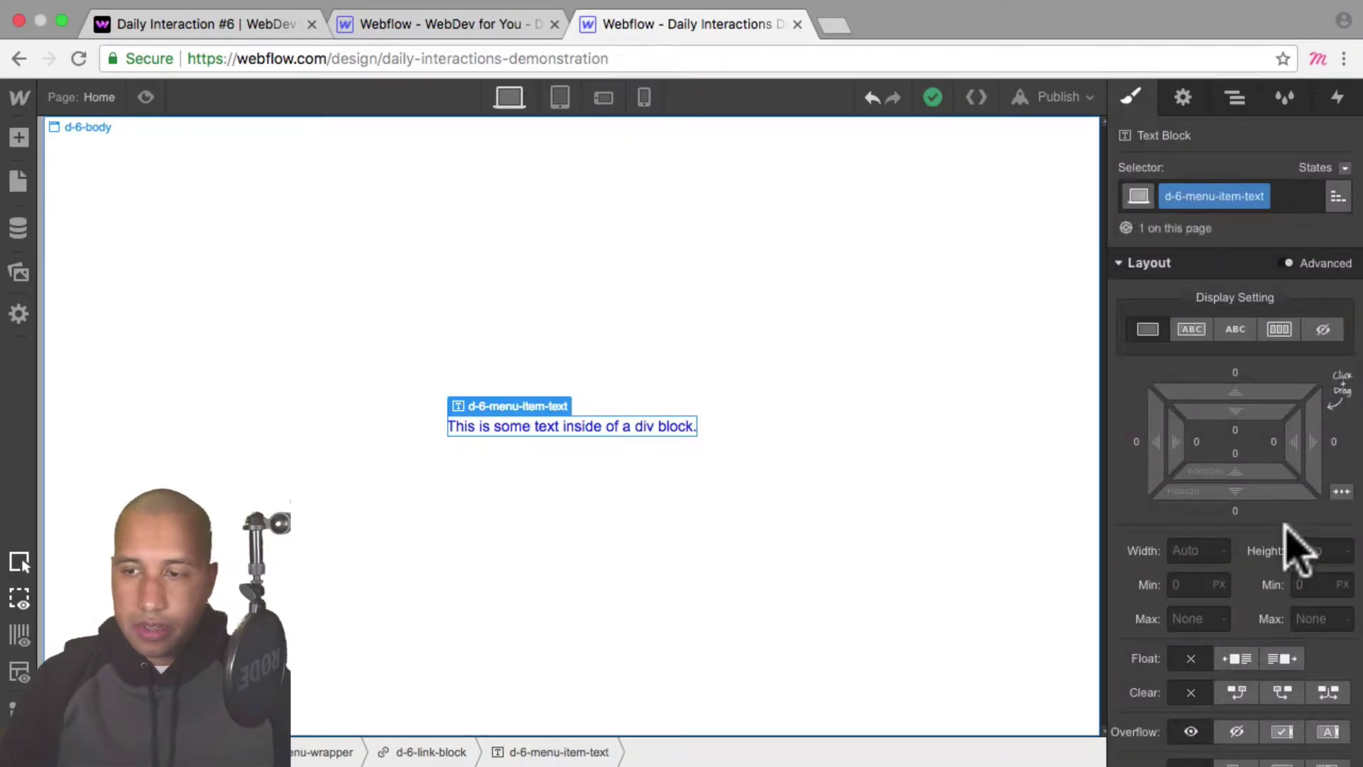
scroll(1292, 550, "down", 5)
scroll(1292, 551, "down", 3)
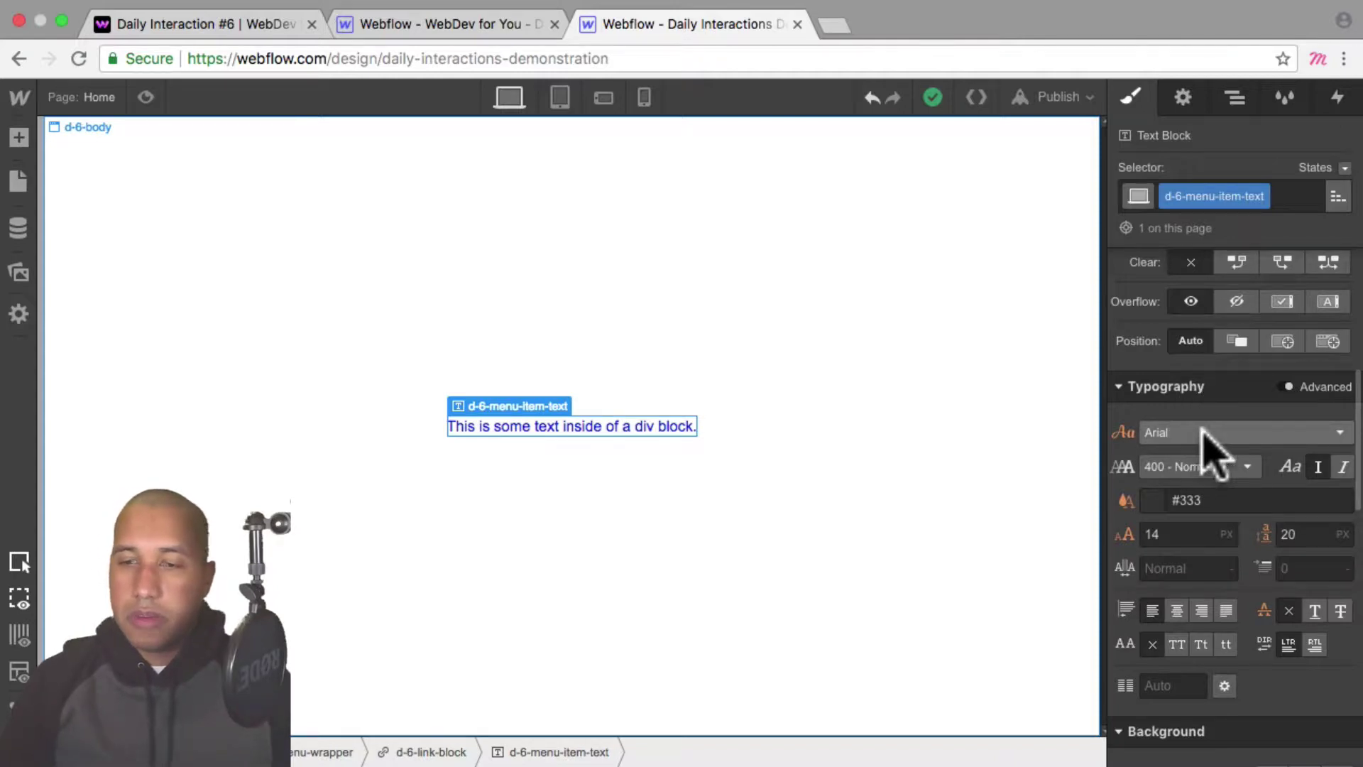
double_click(600, 427)
key("super+a")
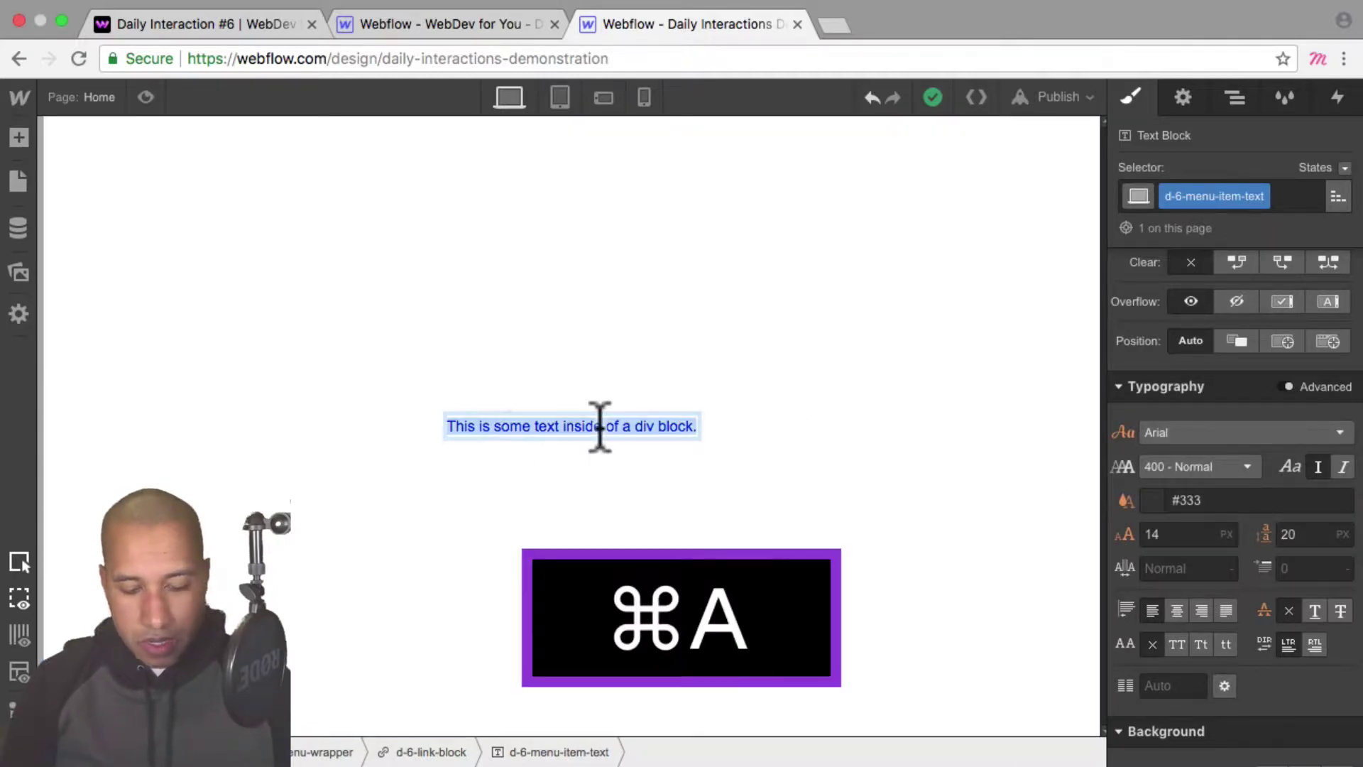
type("H")
key("BackSpace")
type("home")
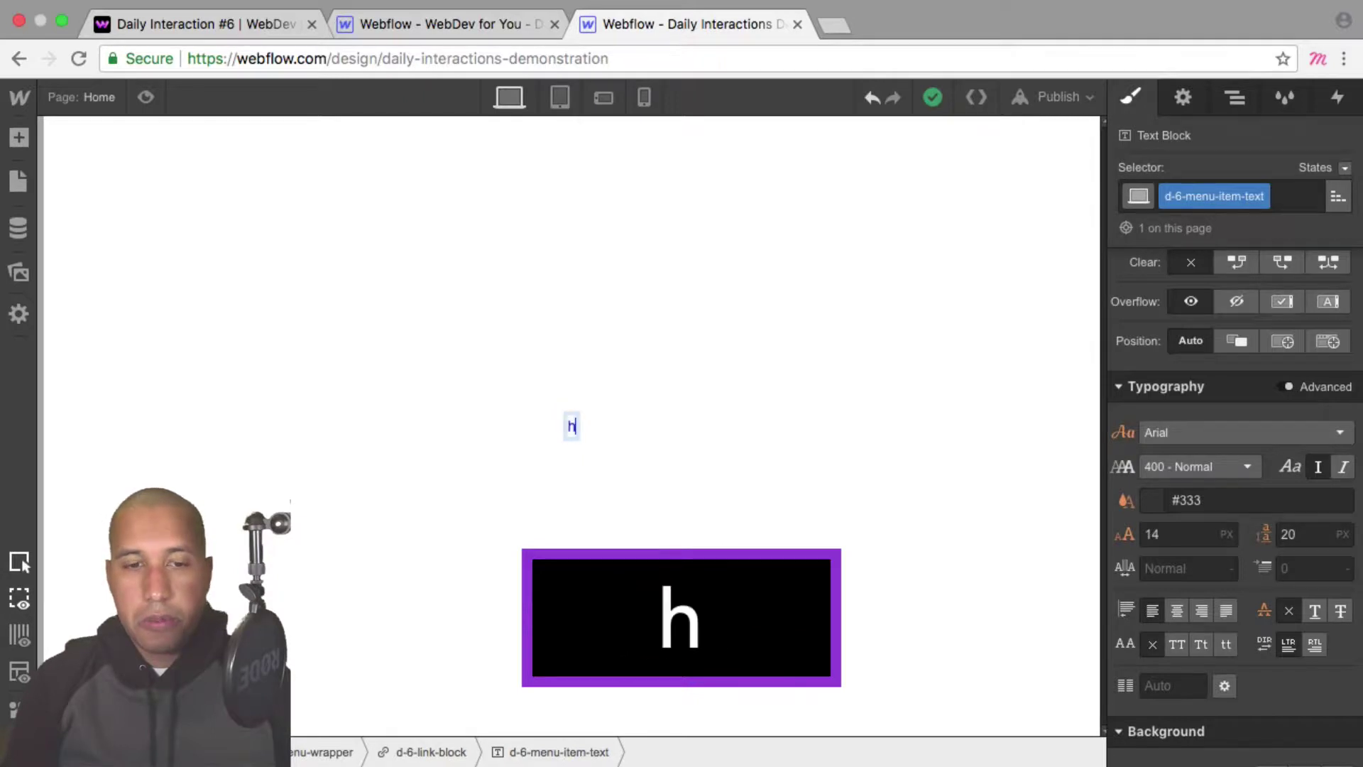
left_click(592, 454)
left_click(586, 430)
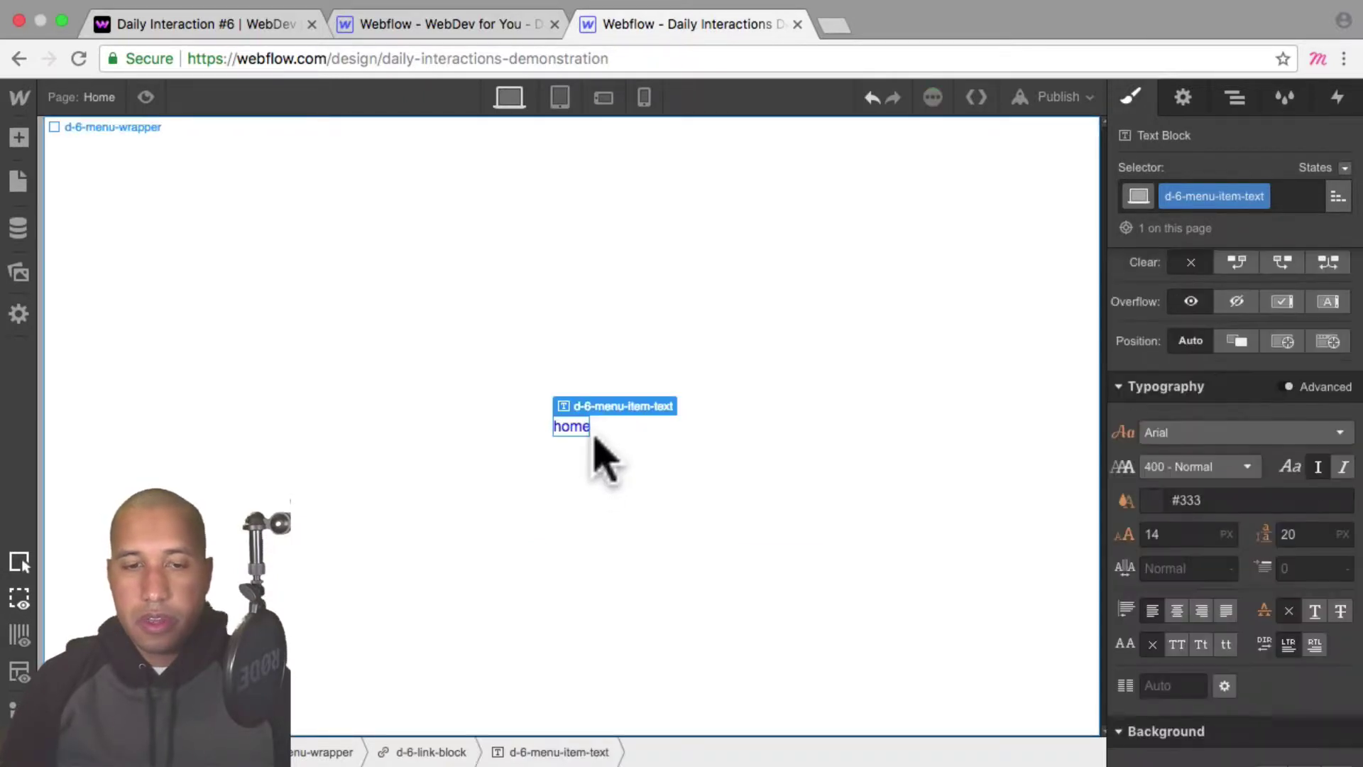
Set the menu item text's font to Circular Black with the weight 900 - Black
left_click(1228, 430)
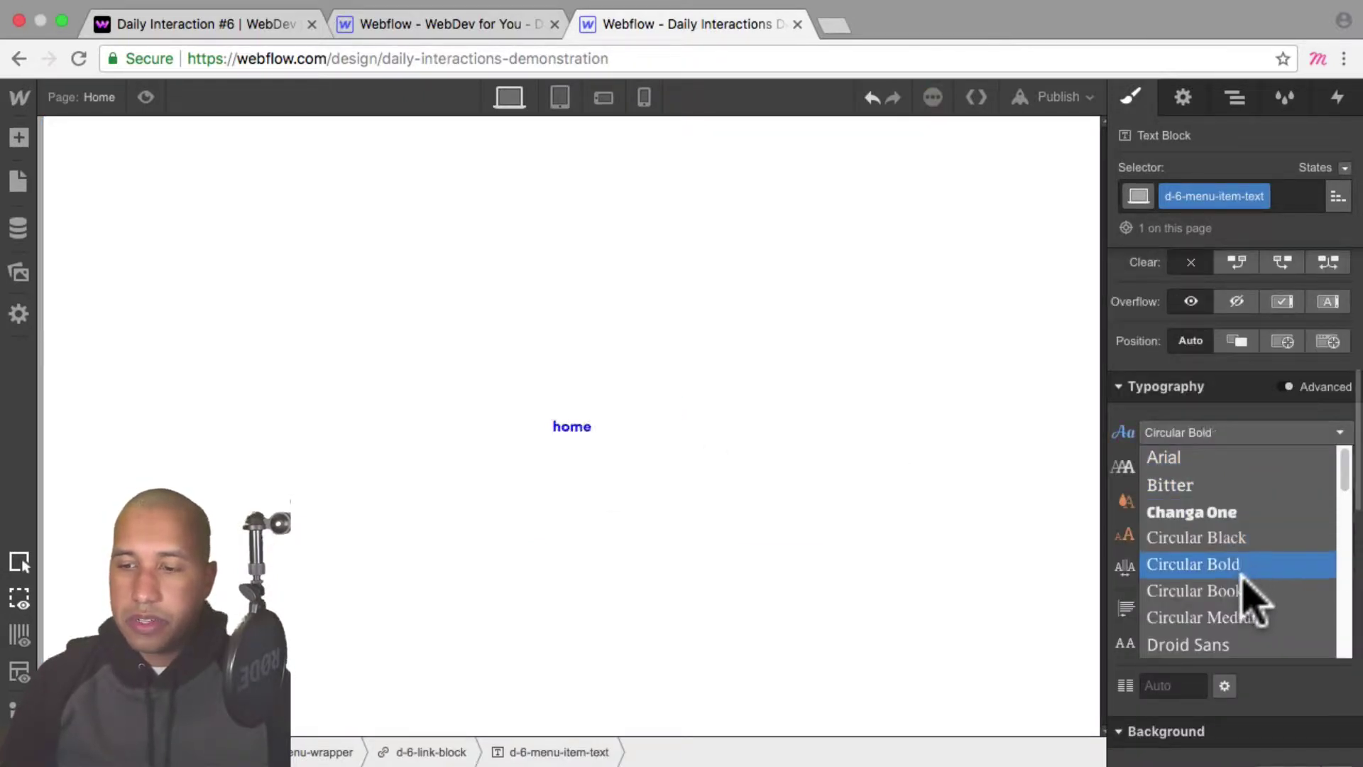
left_click(1239, 537)
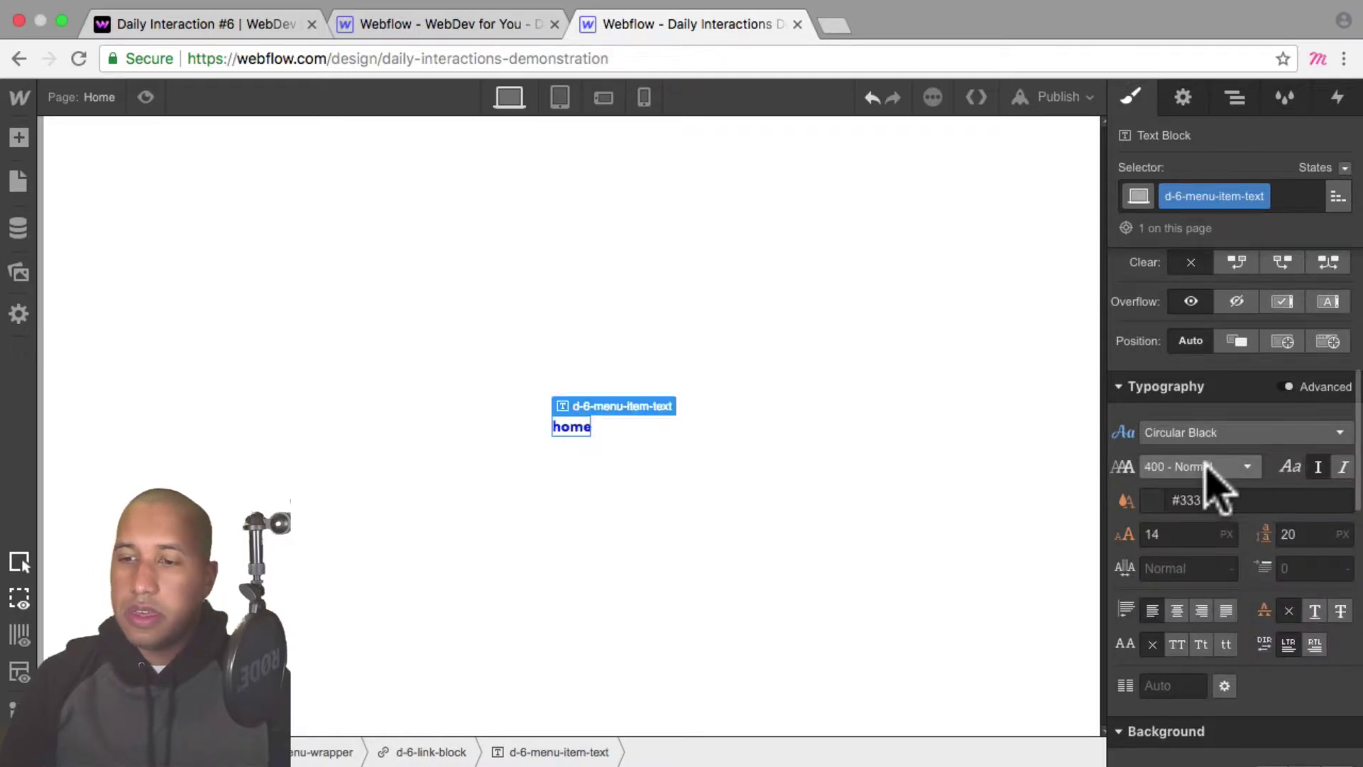
left_click(1207, 466)
left_click(1196, 650)
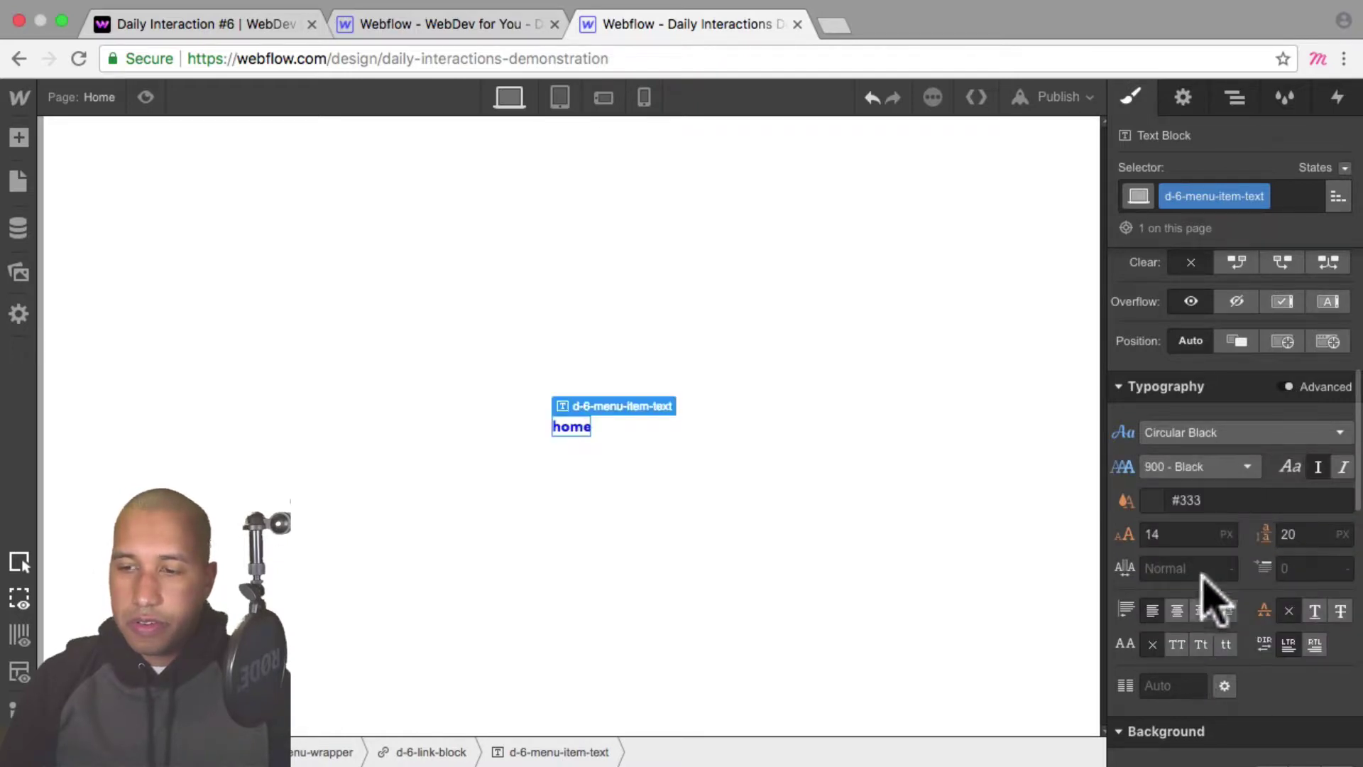
Set the menu item text's color to black and its font size to 84 px
left_click(1154, 500)
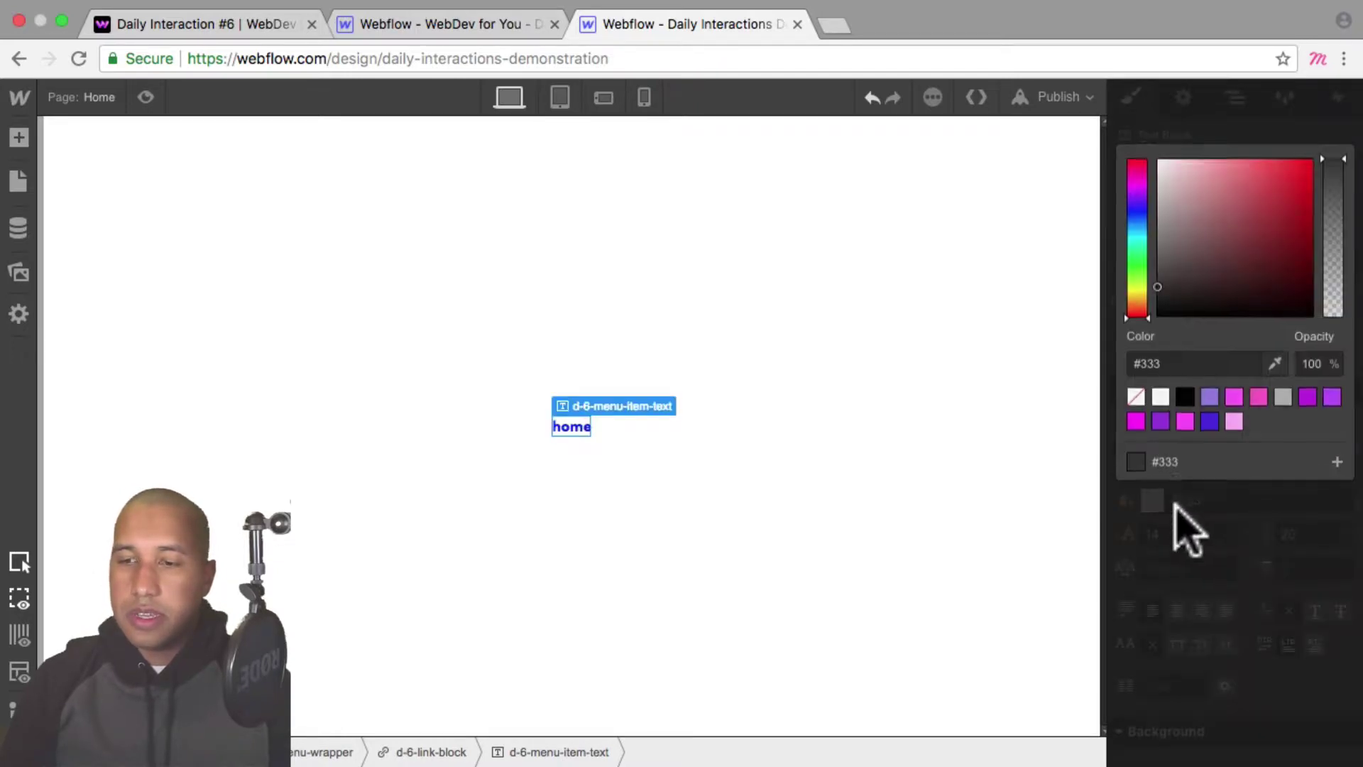
left_click(1185, 398)
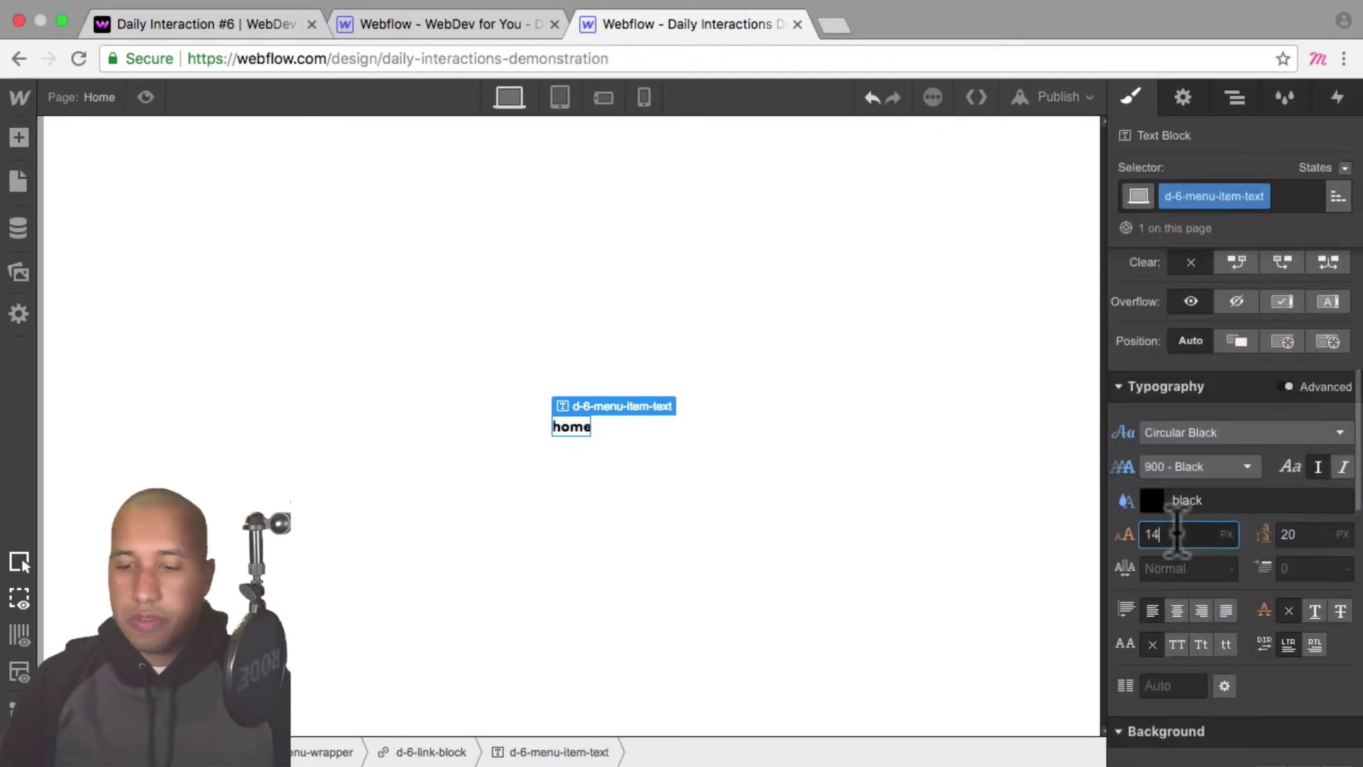
key("shift+Up")
key("shift+Up")
key("shift+Up")
key("shift+Up")
key("shift+Up")
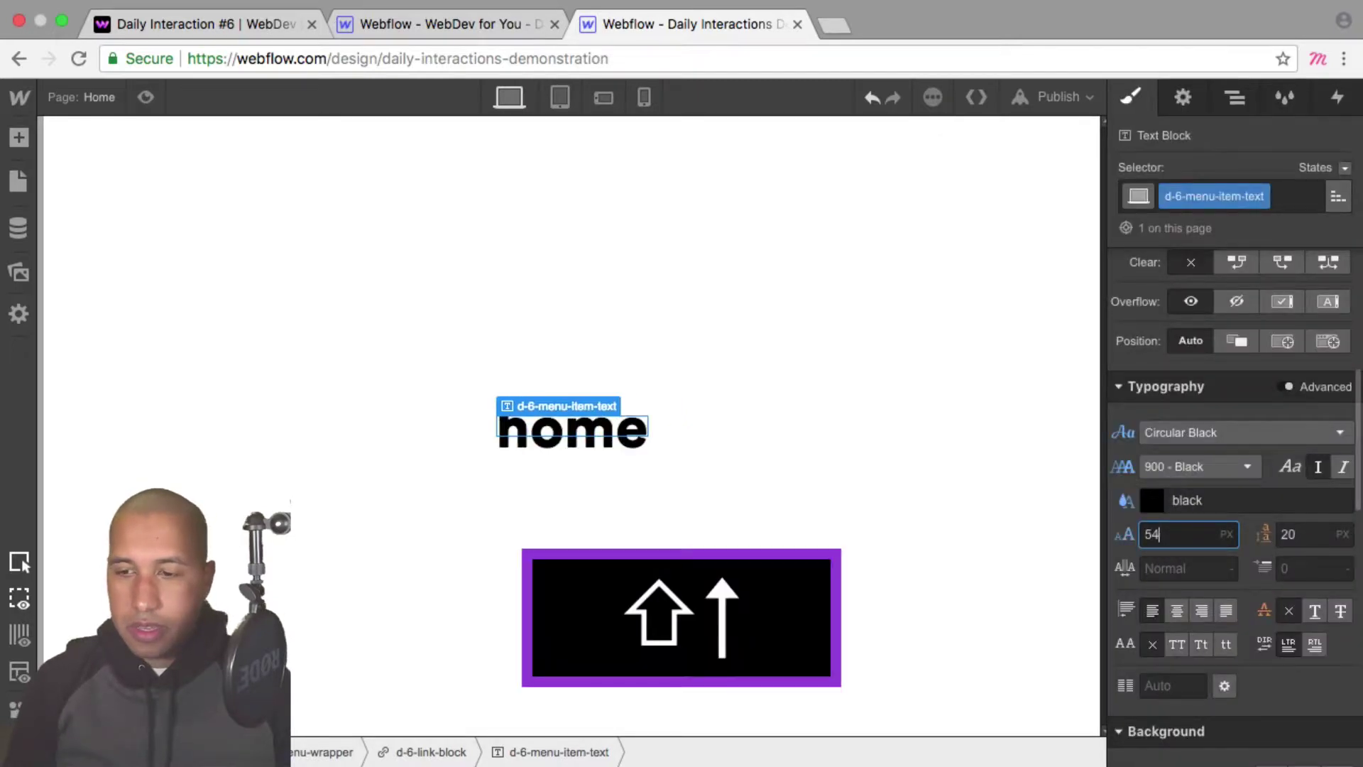
key("shift+Up")
key("shift+Up")
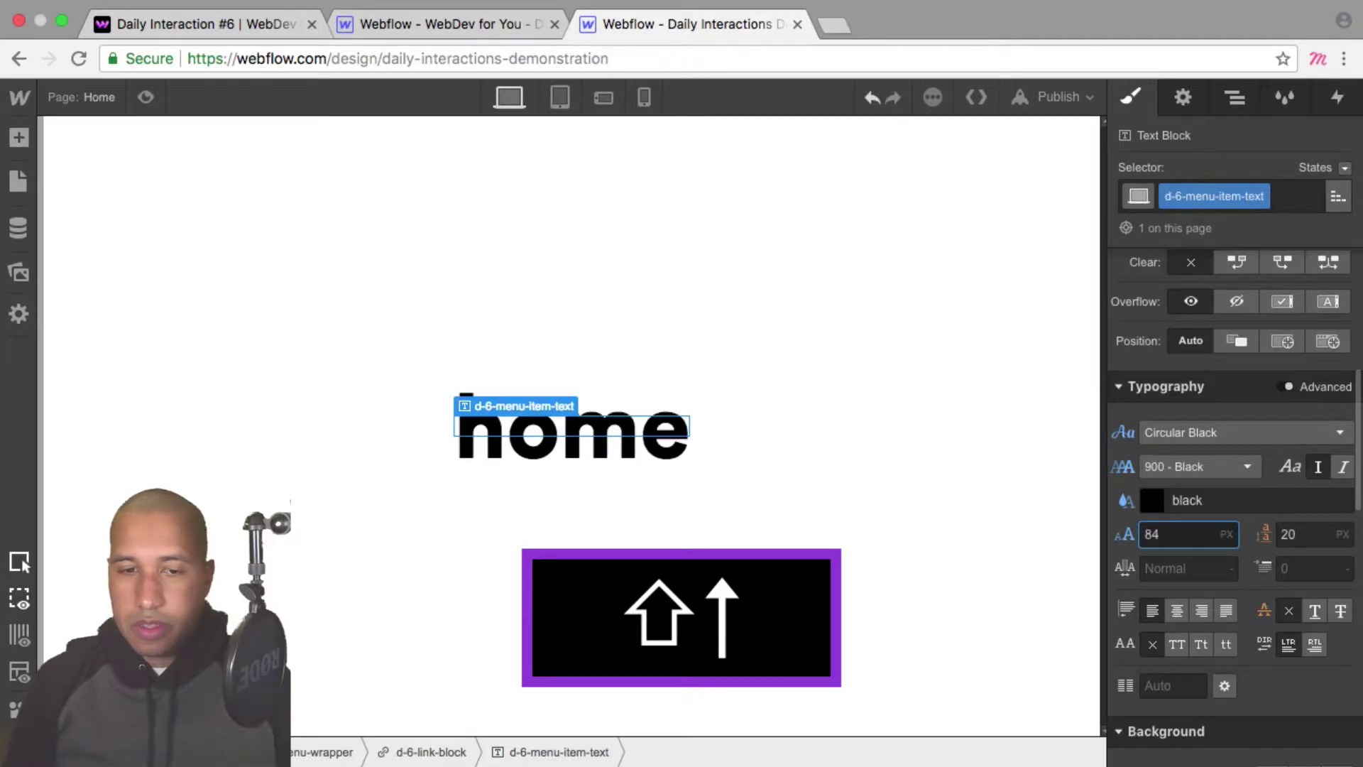
Set the menu item text's line height to 100 px and transform it to all caps
left_click(1299, 536)
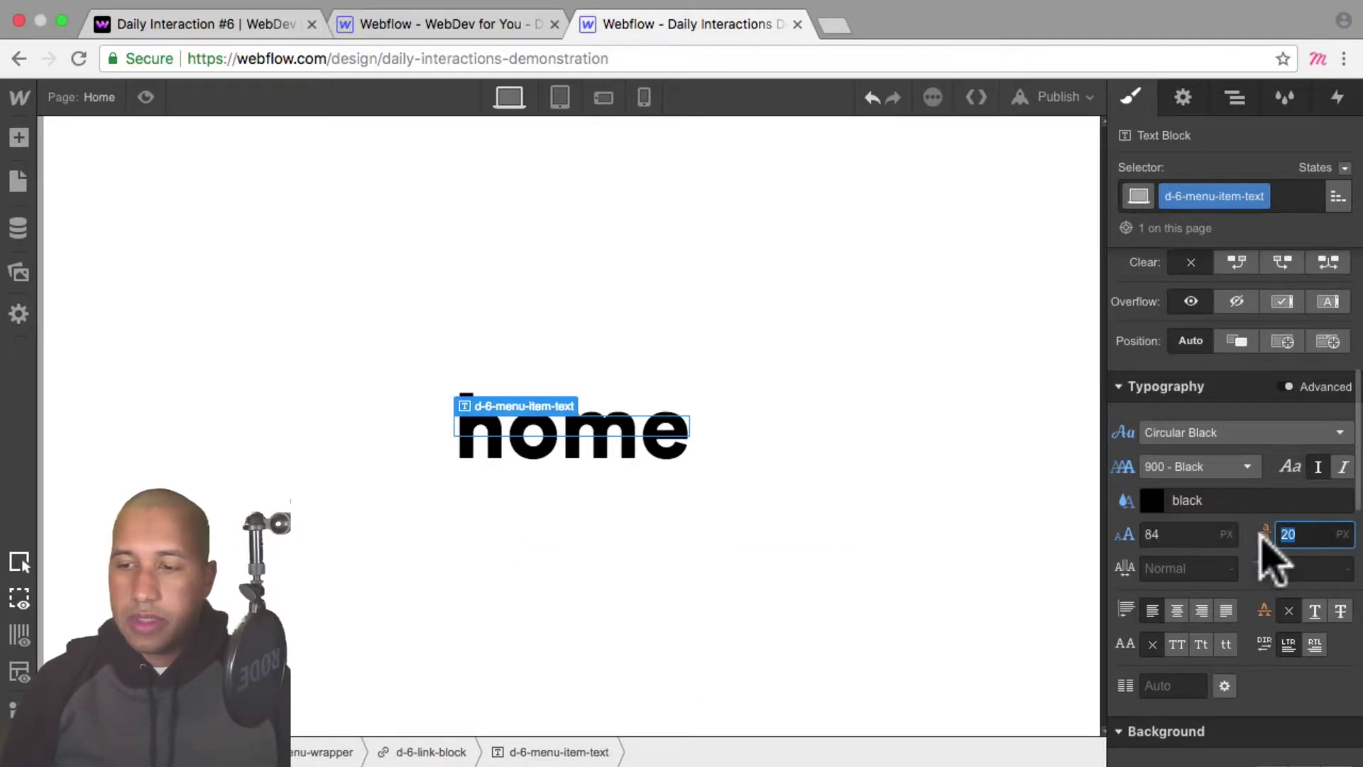
key("shift+Up")
key("shift+Up")
key("shift+Up")
key("shift+Up")
key("shift+Up")
key("shift+Up")
key("shift+Up")
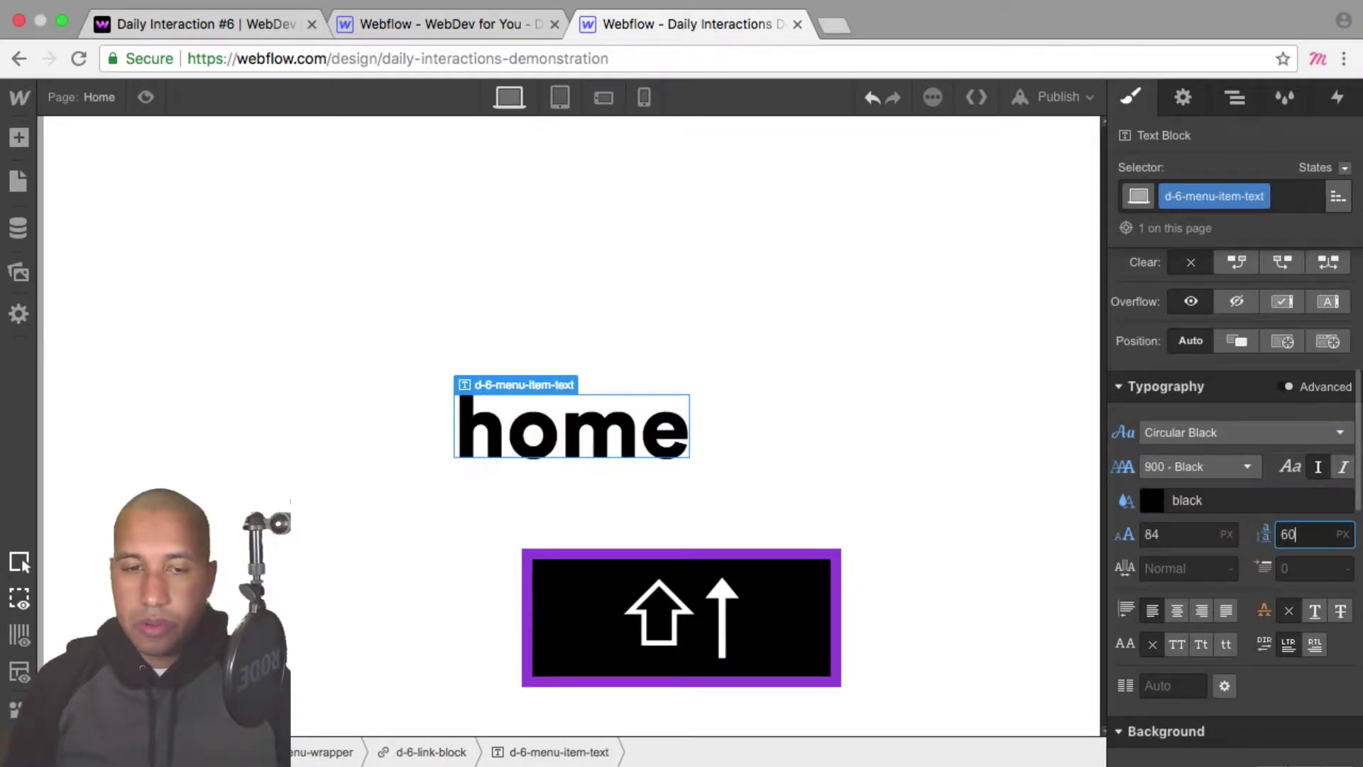
key("shift+Up")
key("shift")
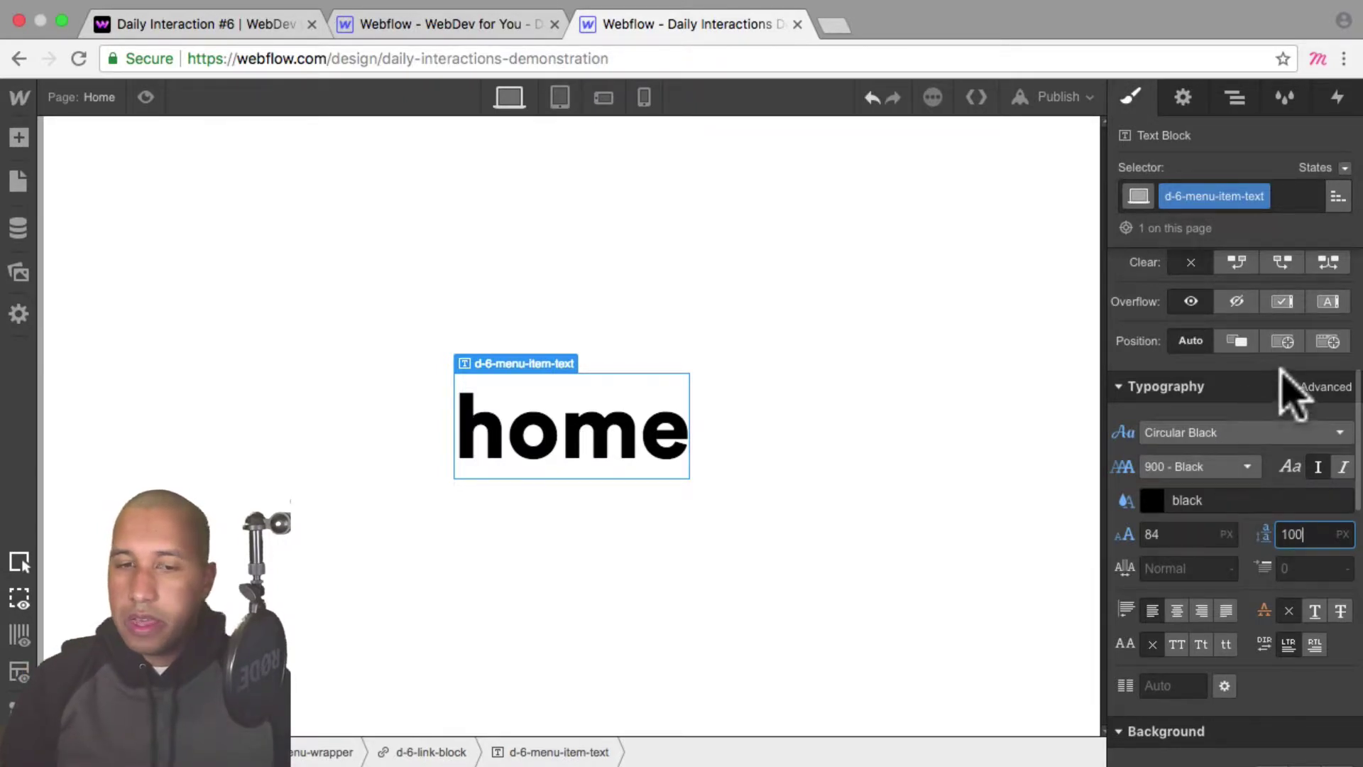
left_click(1175, 644)
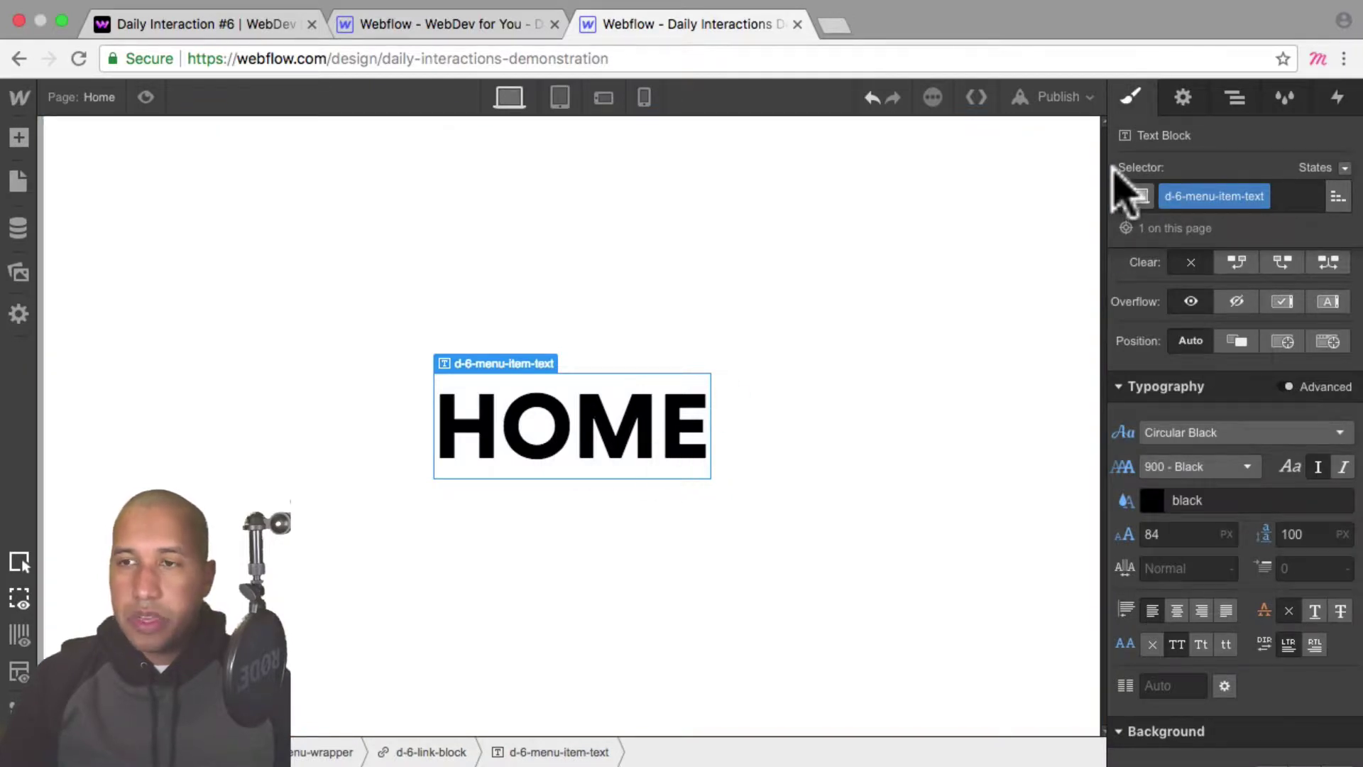
Examine the open full-screen menu on the published Daily Interaction #6 page for comparison, and return to the Webflow Designer
left_click(249, 32)
left_click(1251, 438)
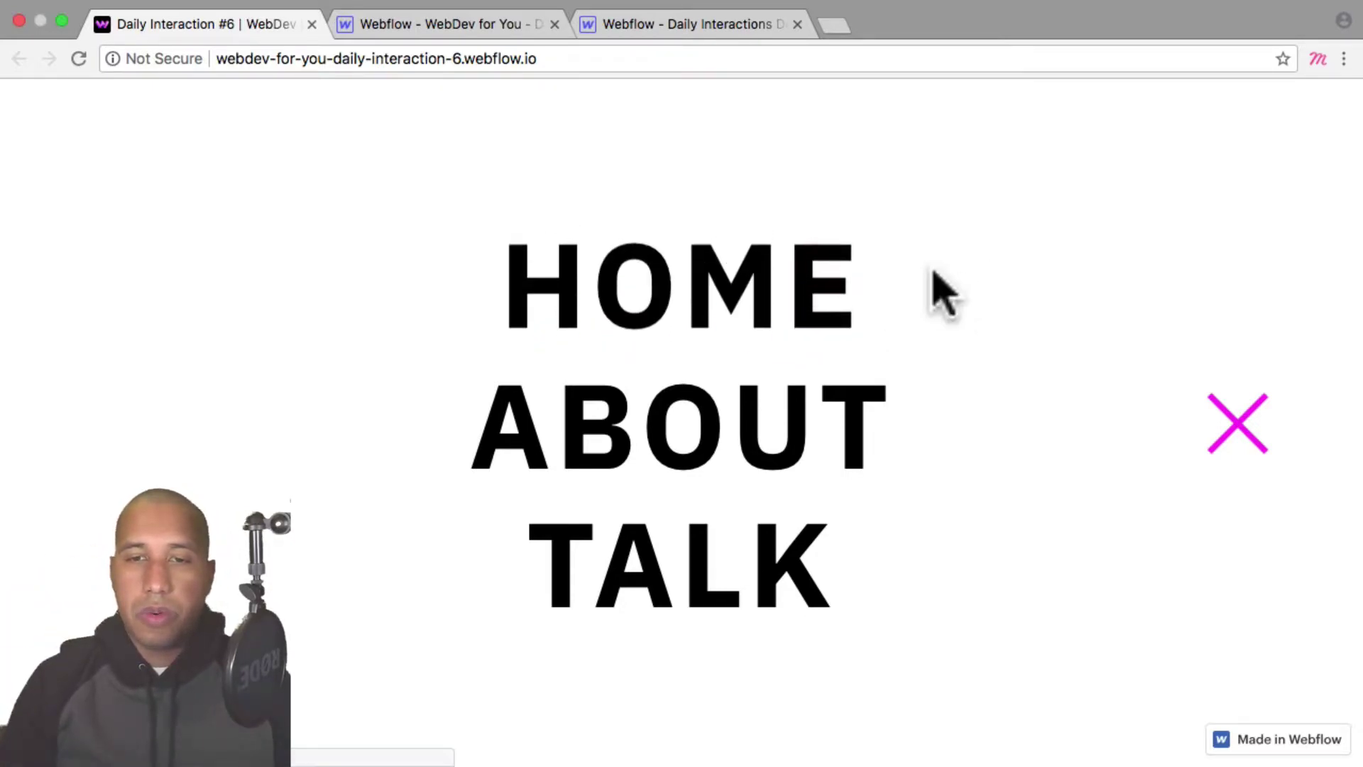
left_click(651, 31)
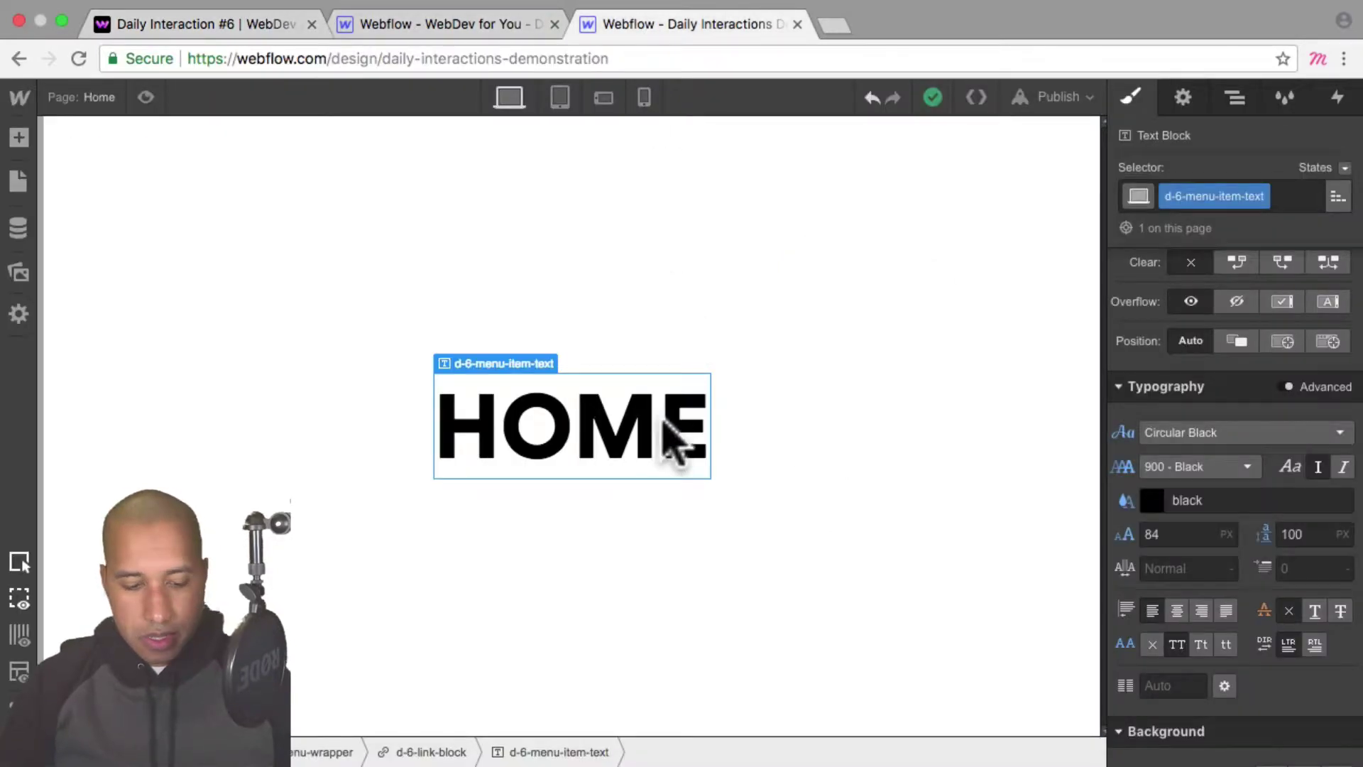
Duplicate the HOME text block inside the link block
key("super")
key("super+c")
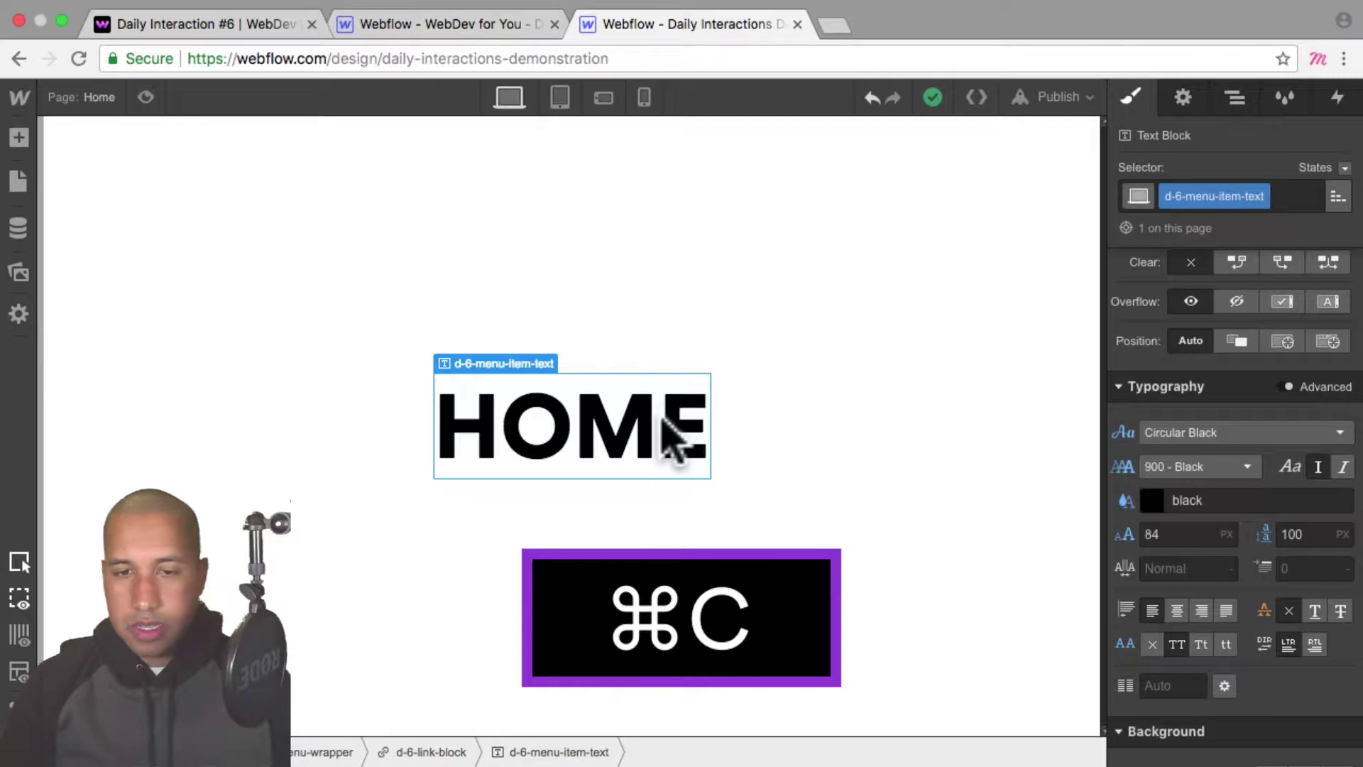
key("super+v")
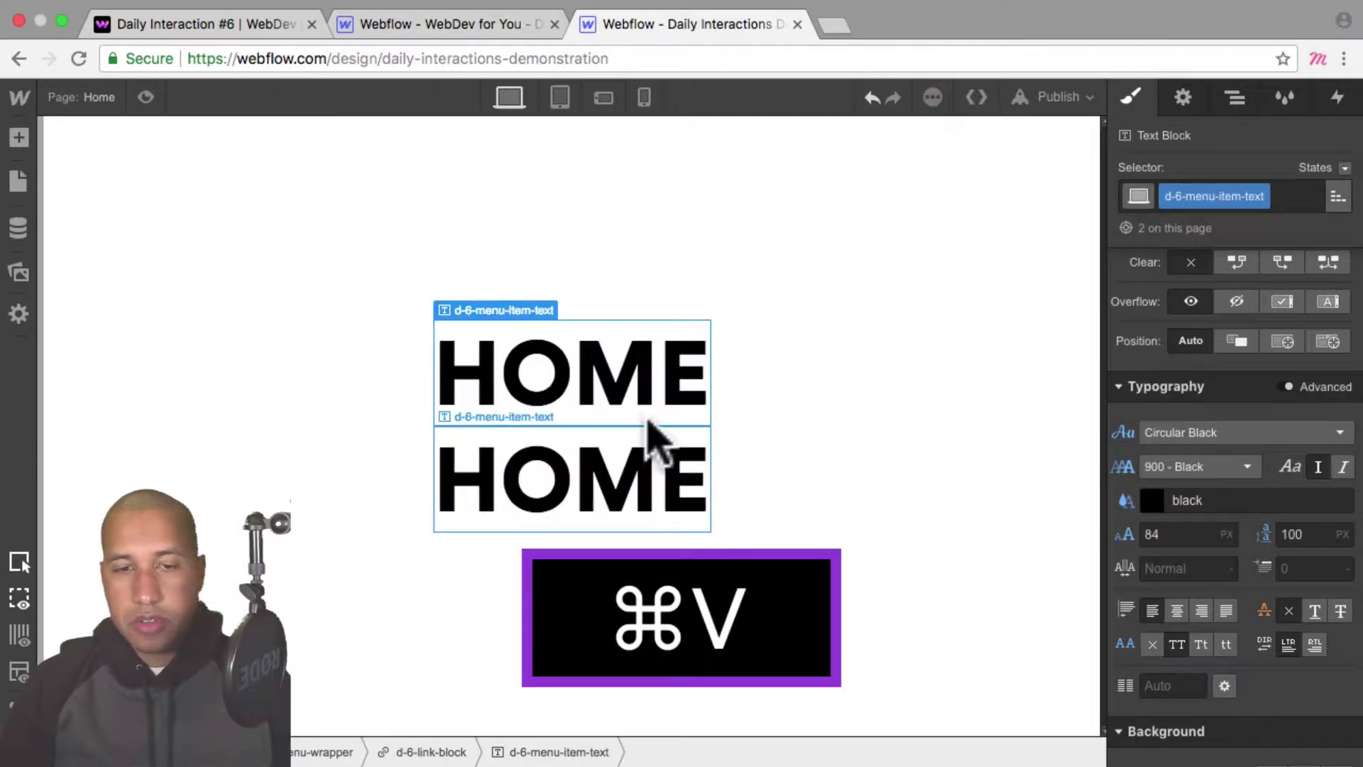
Give the lower HOME text block the combo class second and color its text pink #ff47f9, accepting the save without interactions
left_click(643, 485)
left_click(1288, 195)
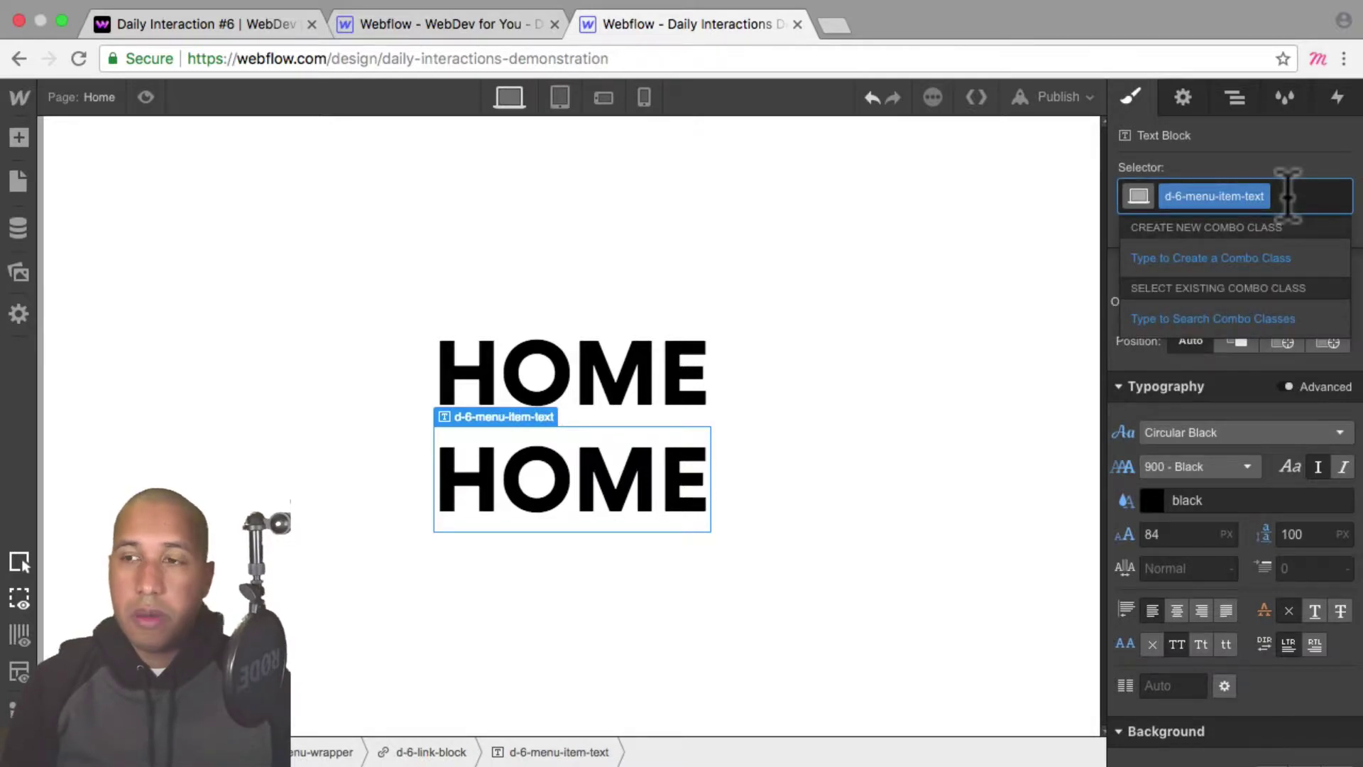
type("second")
key("Return")
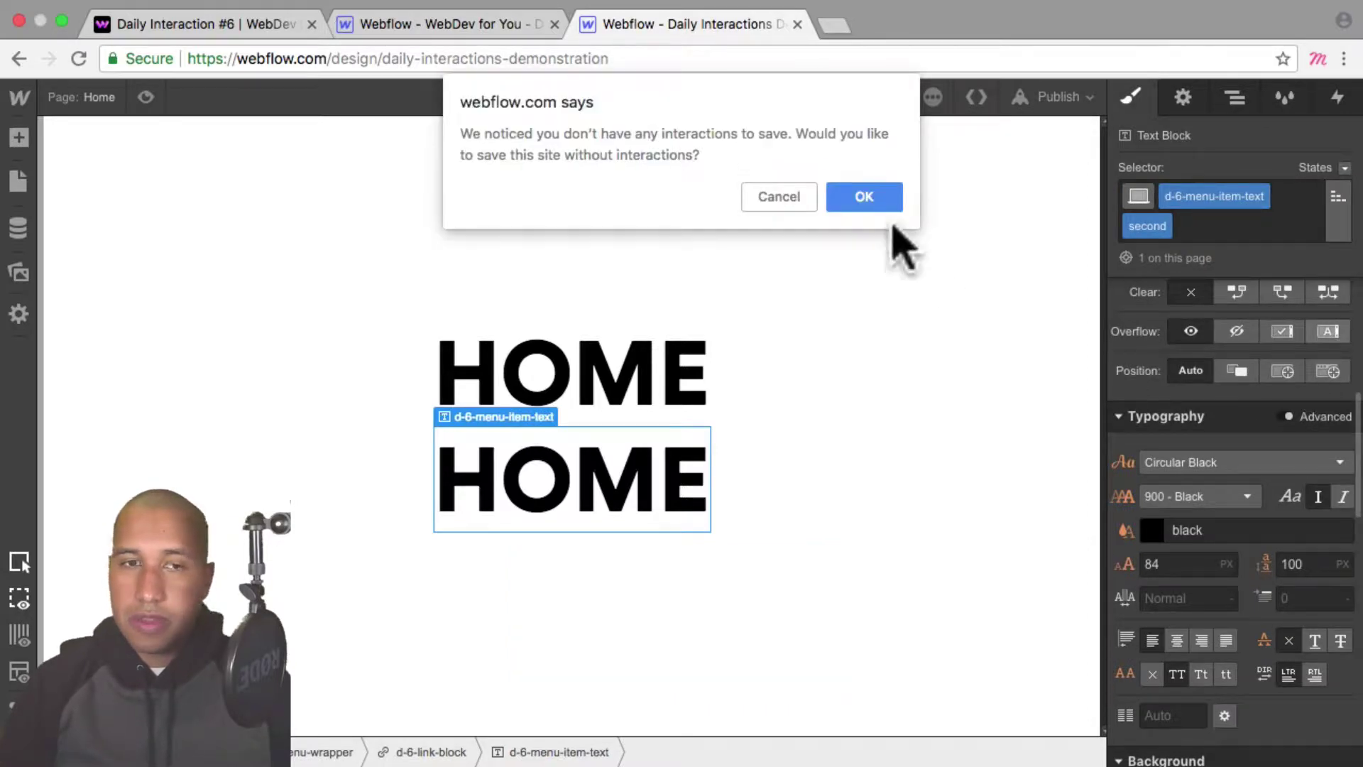
left_click(862, 198)
scroll(1239, 444, "down", 2)
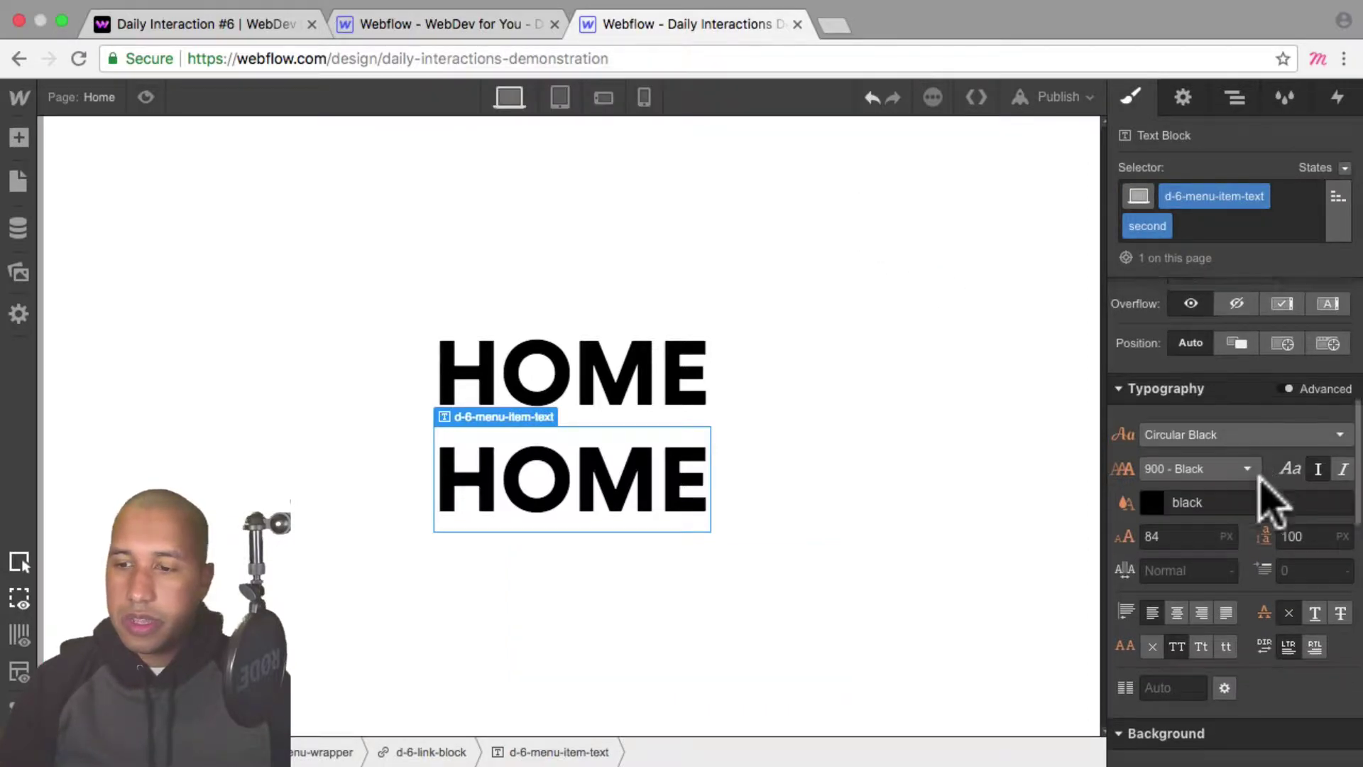
left_click(1157, 497)
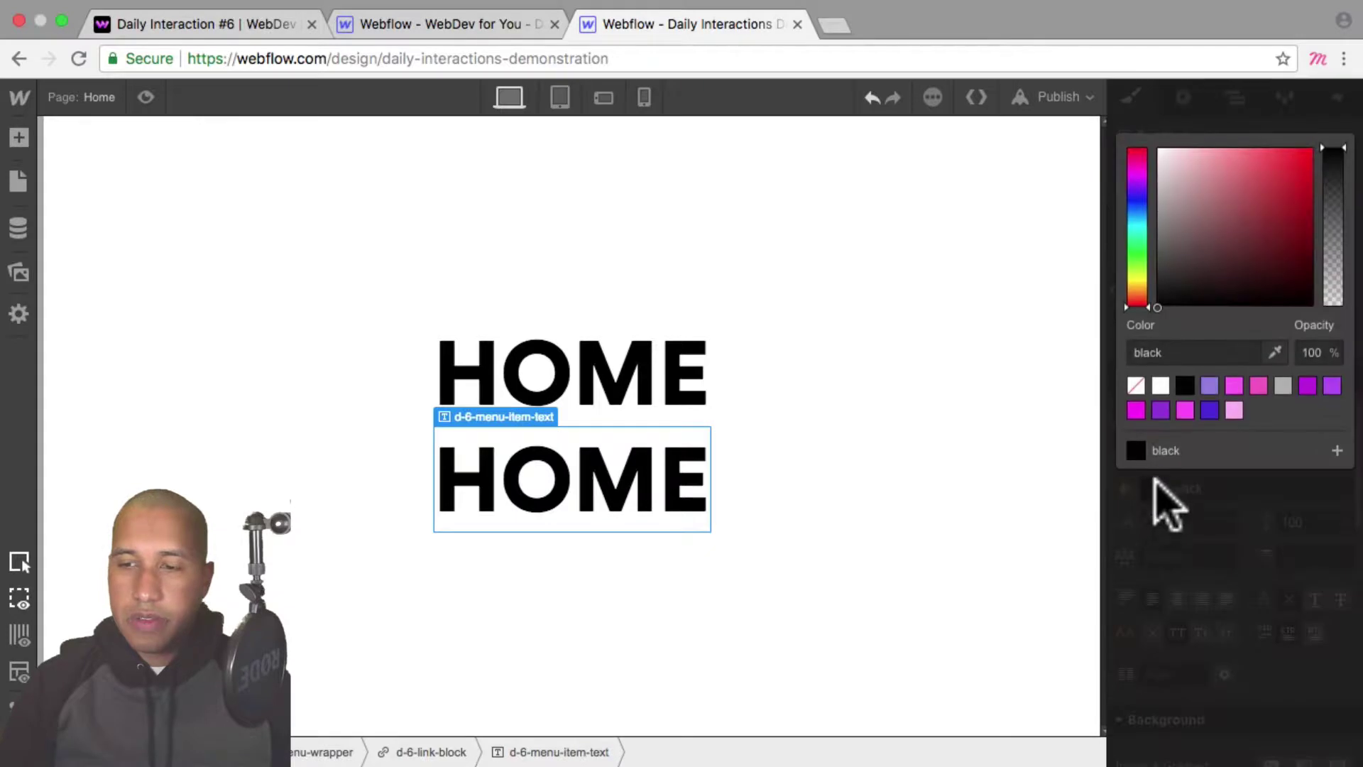
left_click(1185, 411)
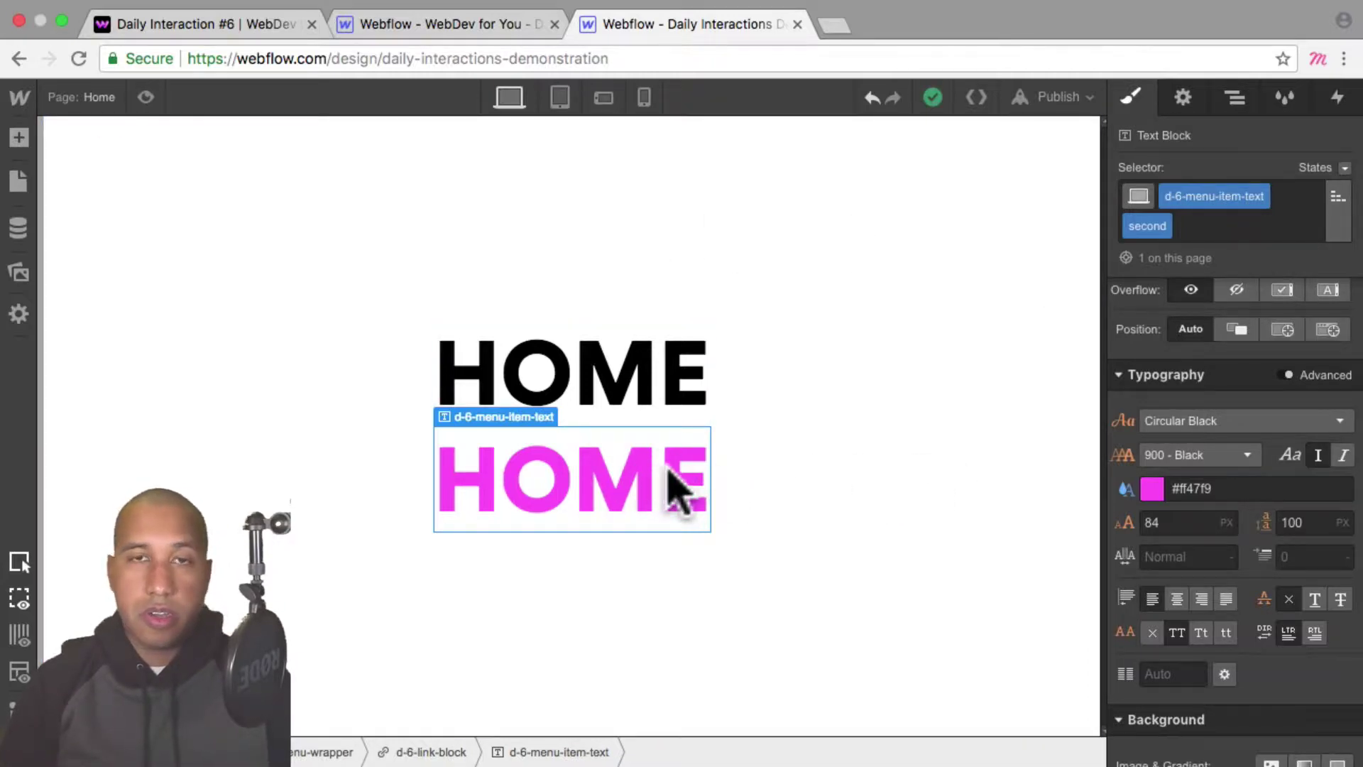
Duplicate the d-6-link-block twice inside d-6-menu-wrapper so the menu has three link blocks, checking the published menu for reference
left_click(1235, 97)
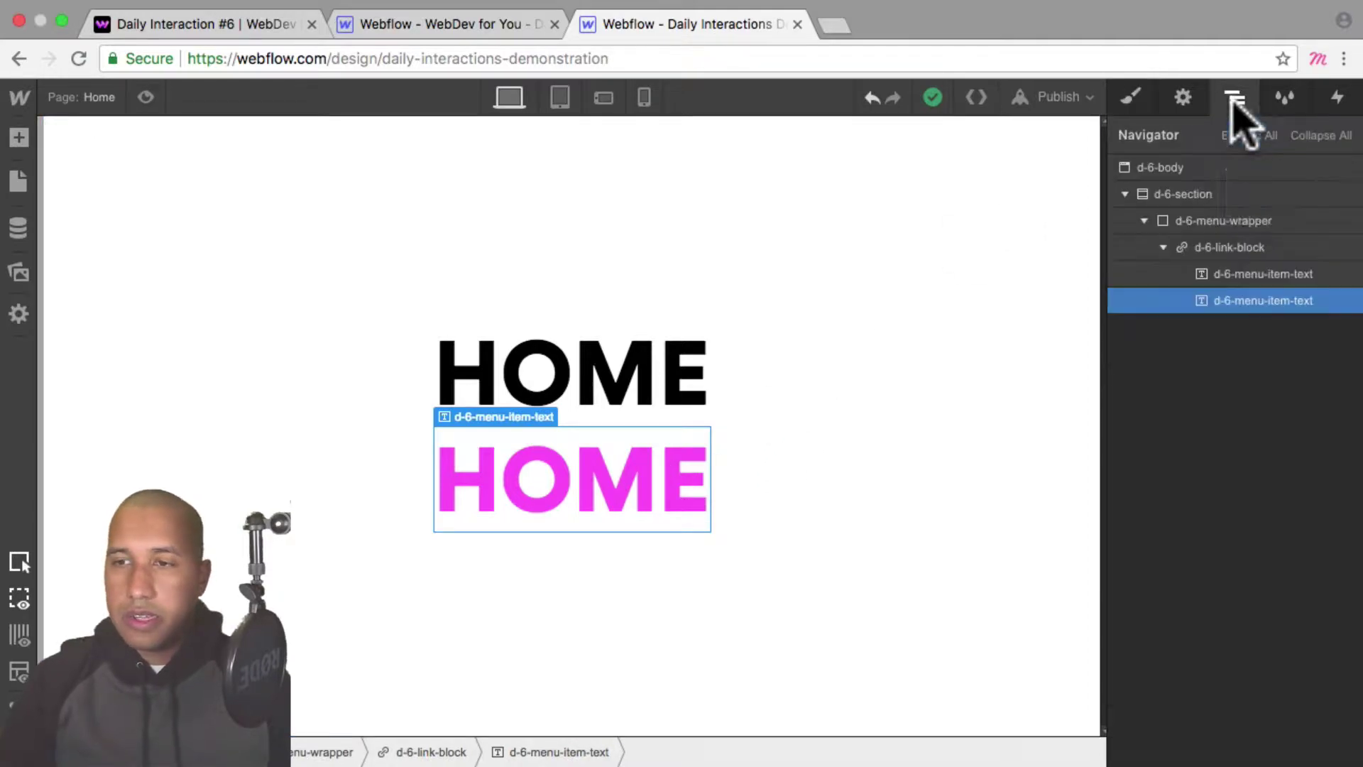
left_click(1217, 247)
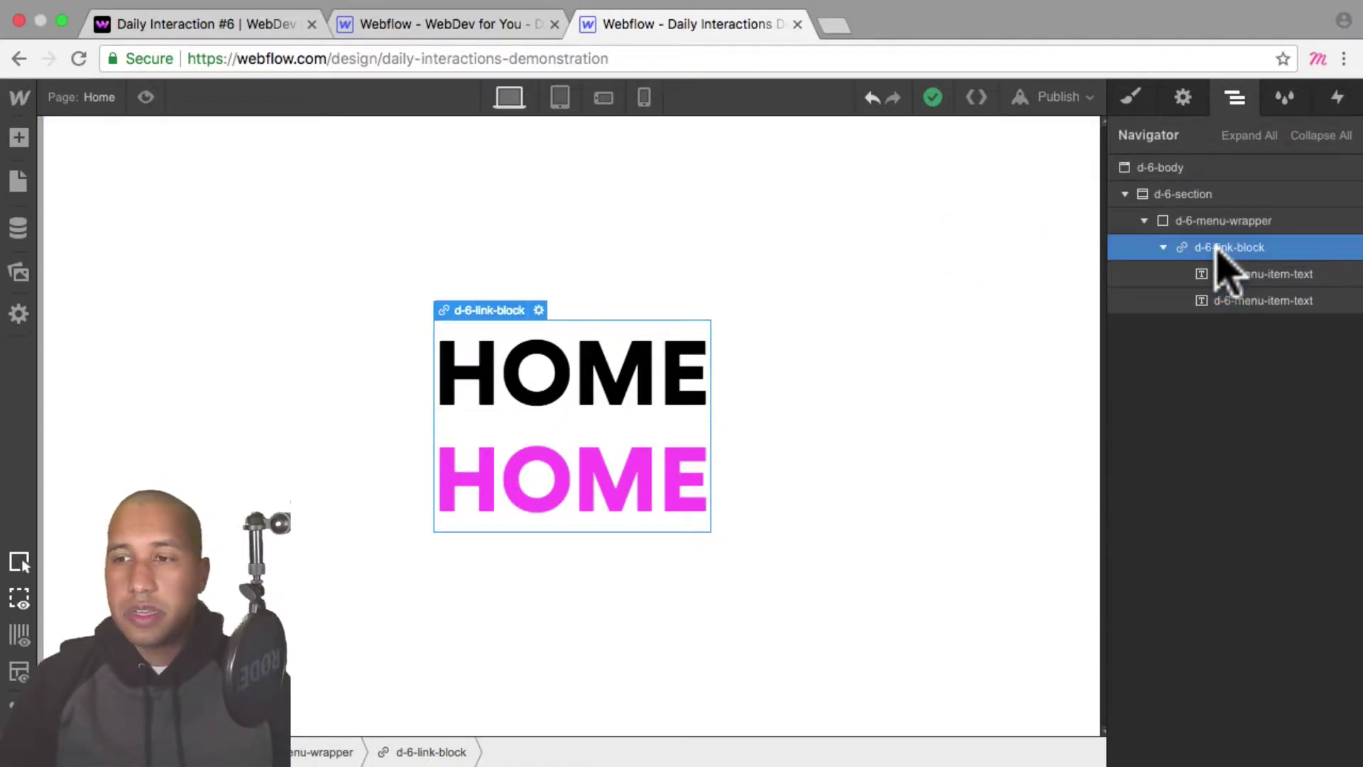
left_click(288, 27)
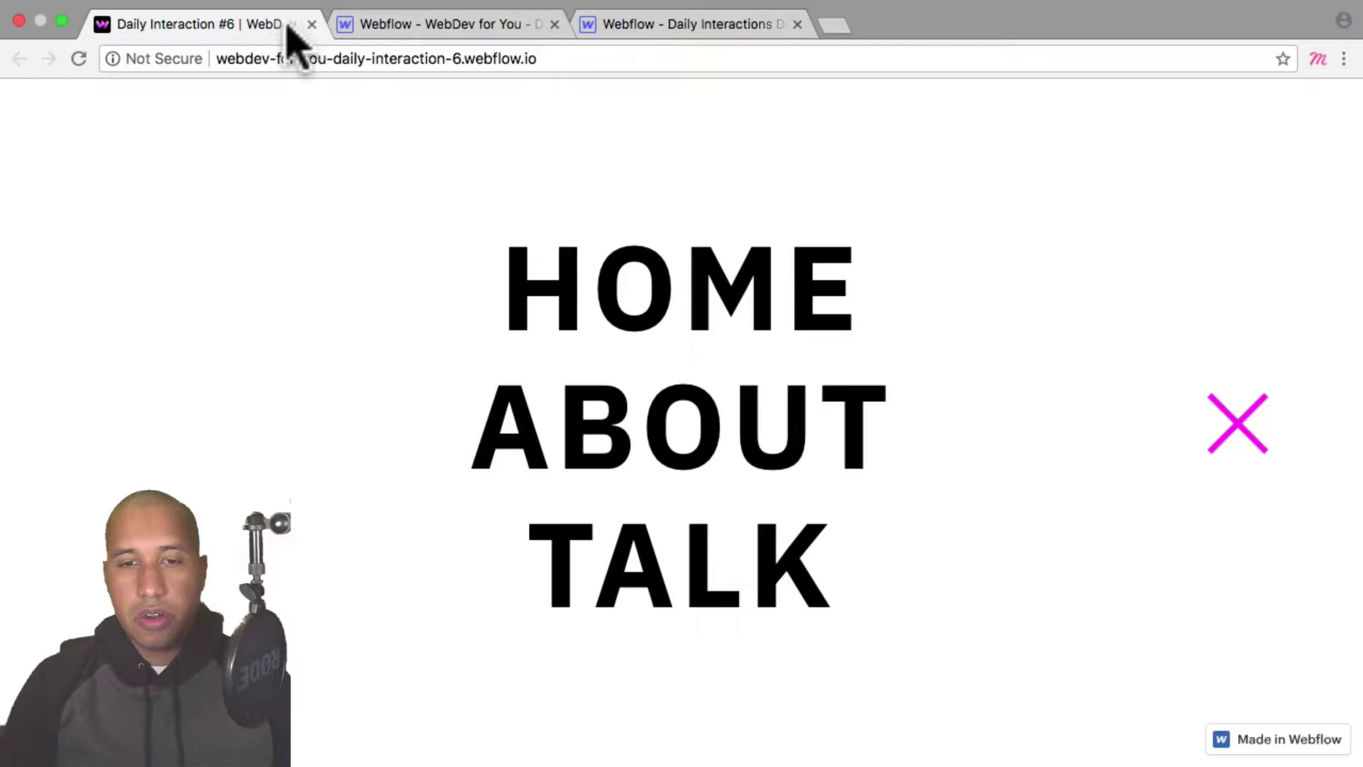
left_click(646, 24)
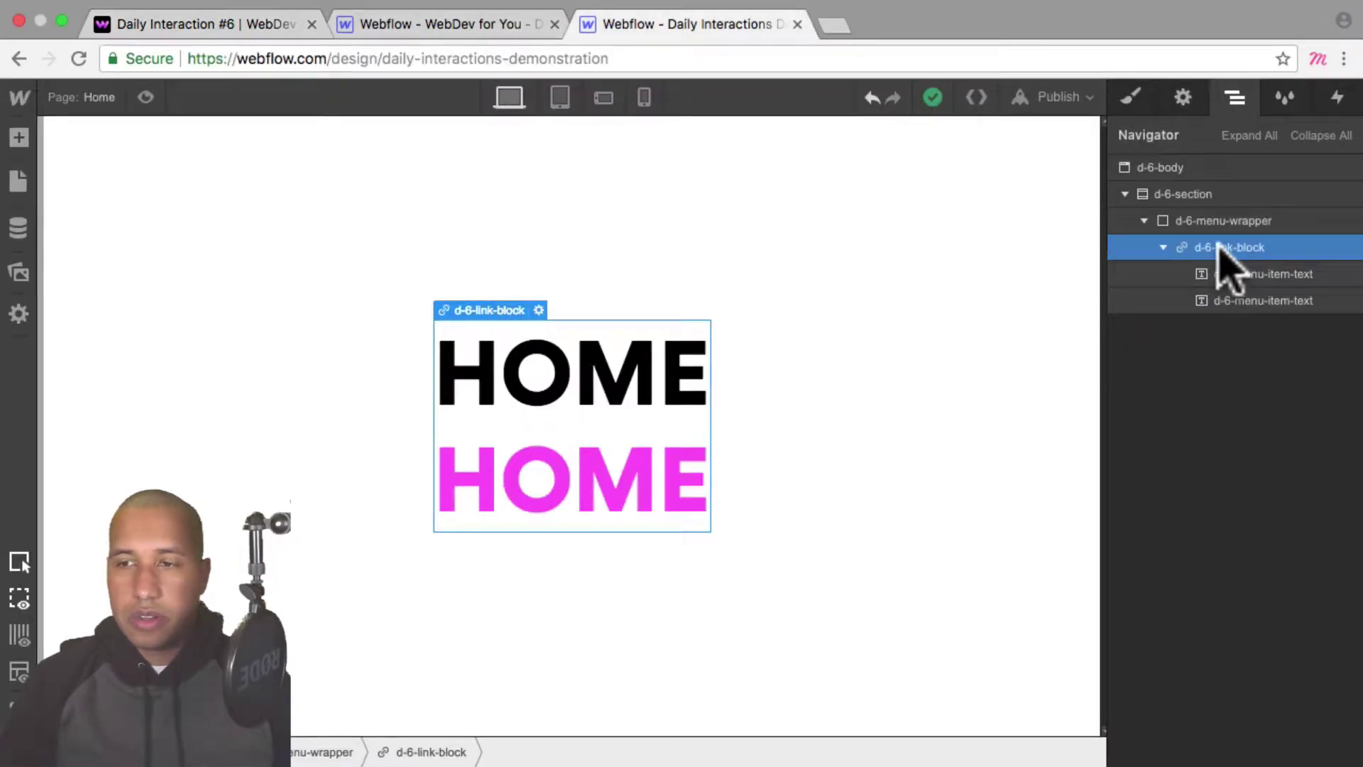
key("super")
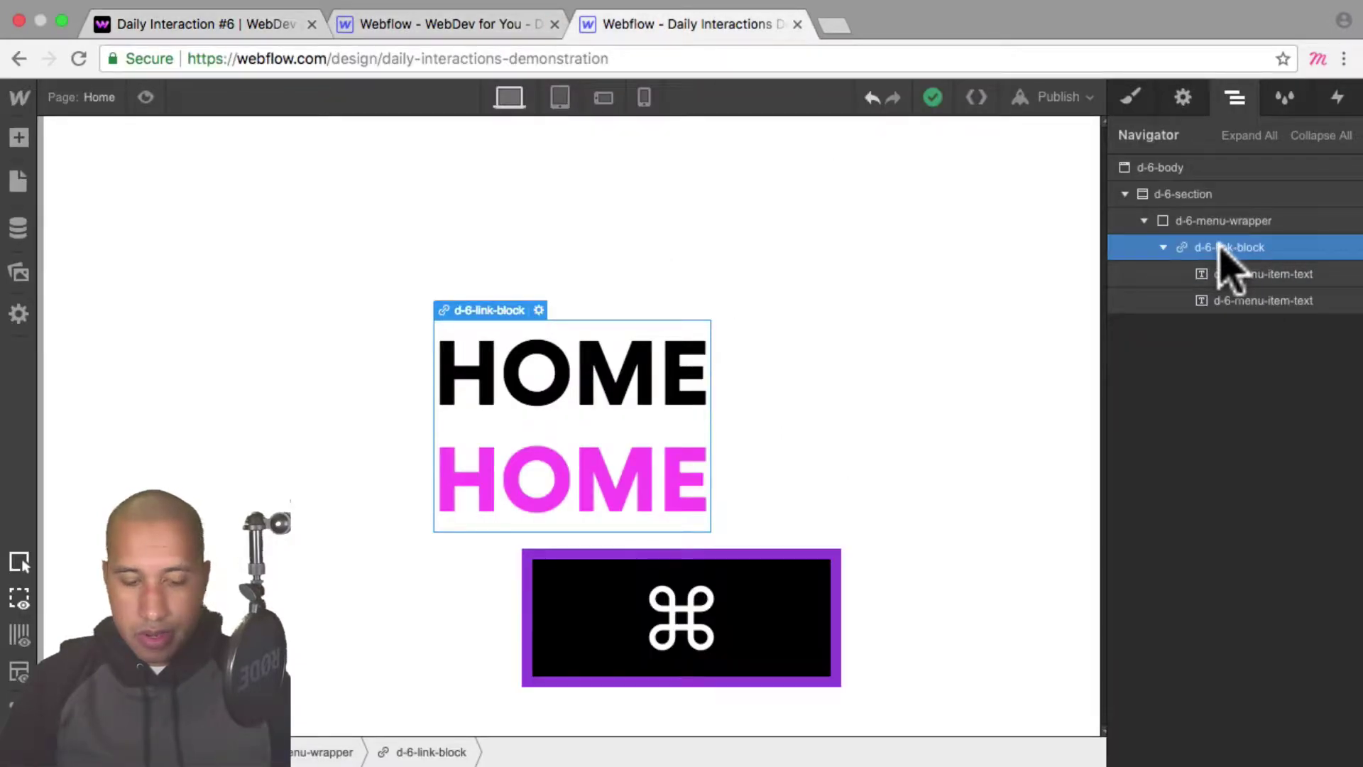
key("super+c")
key("super+v")
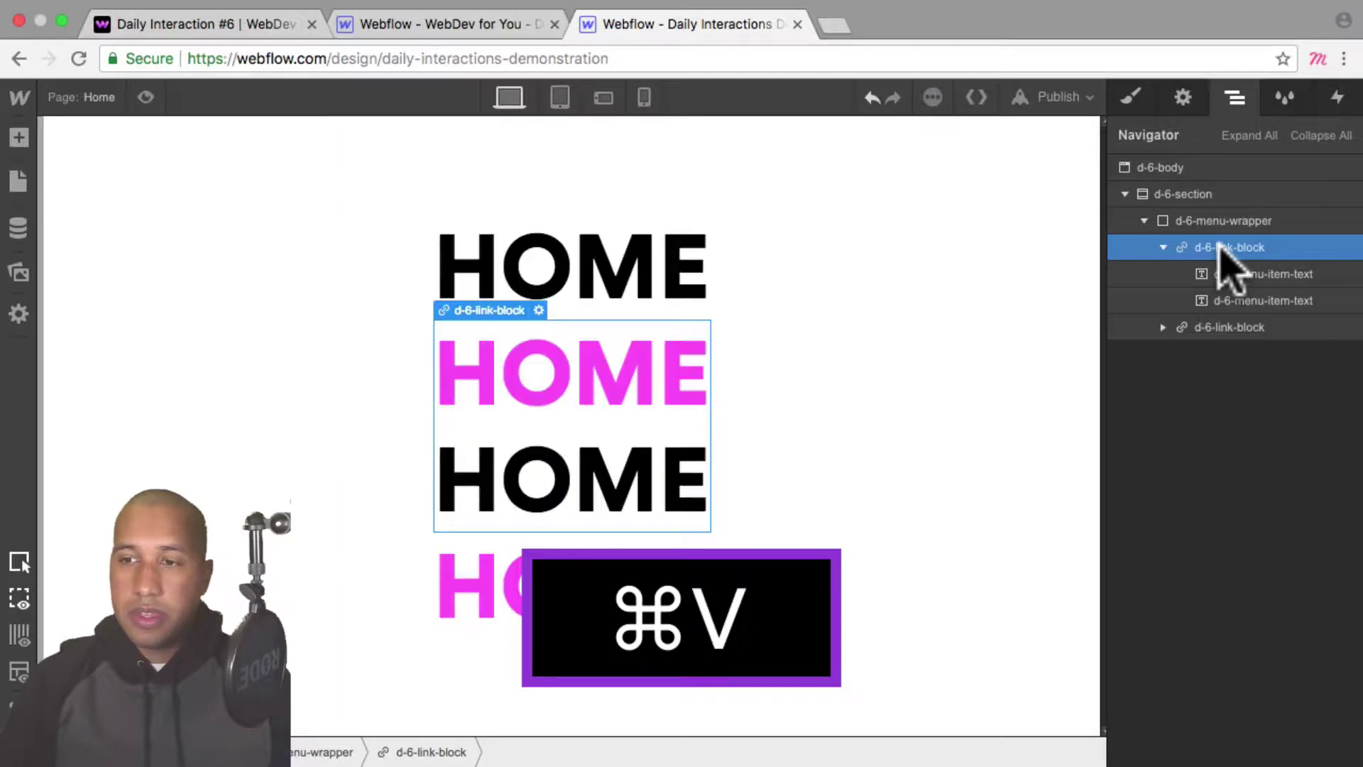
key("super+v")
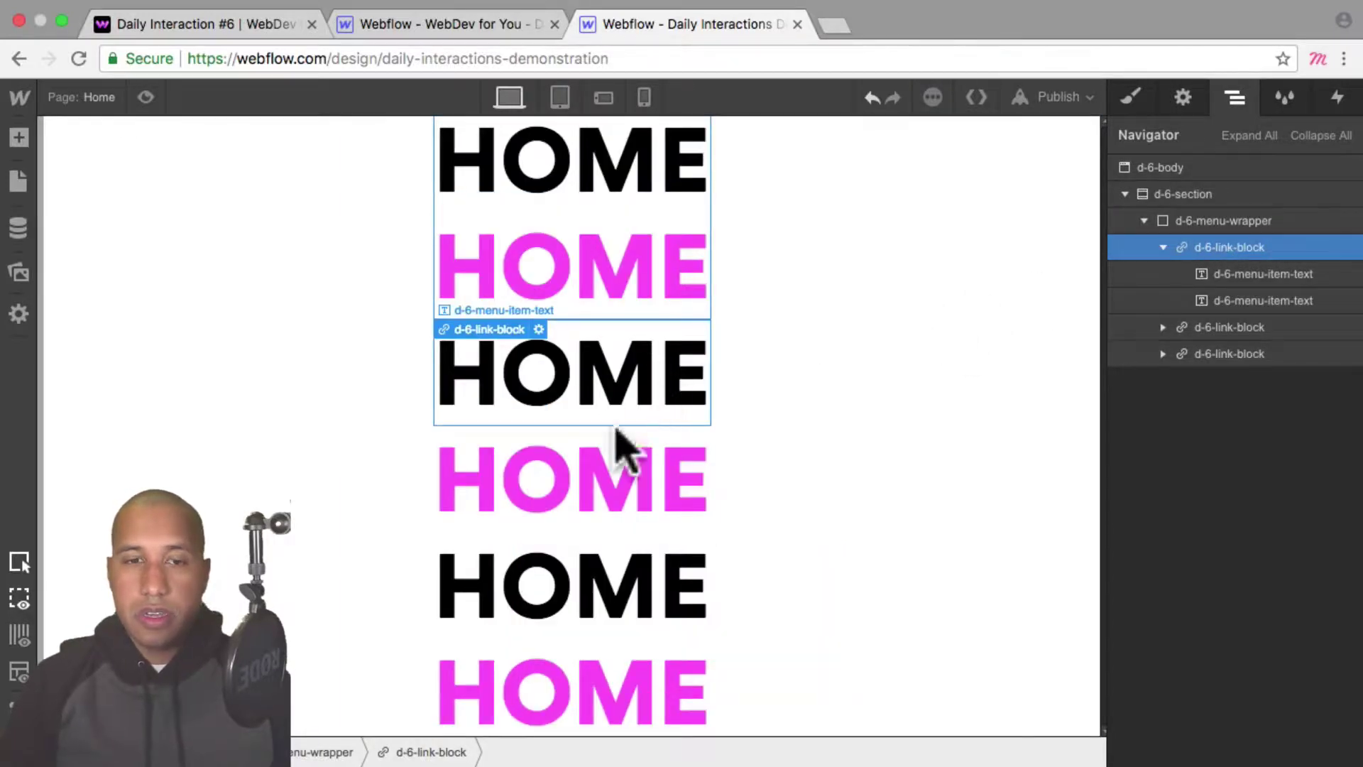
Replace both the black and the pink text in the second link block with "About"
double_click(622, 377)
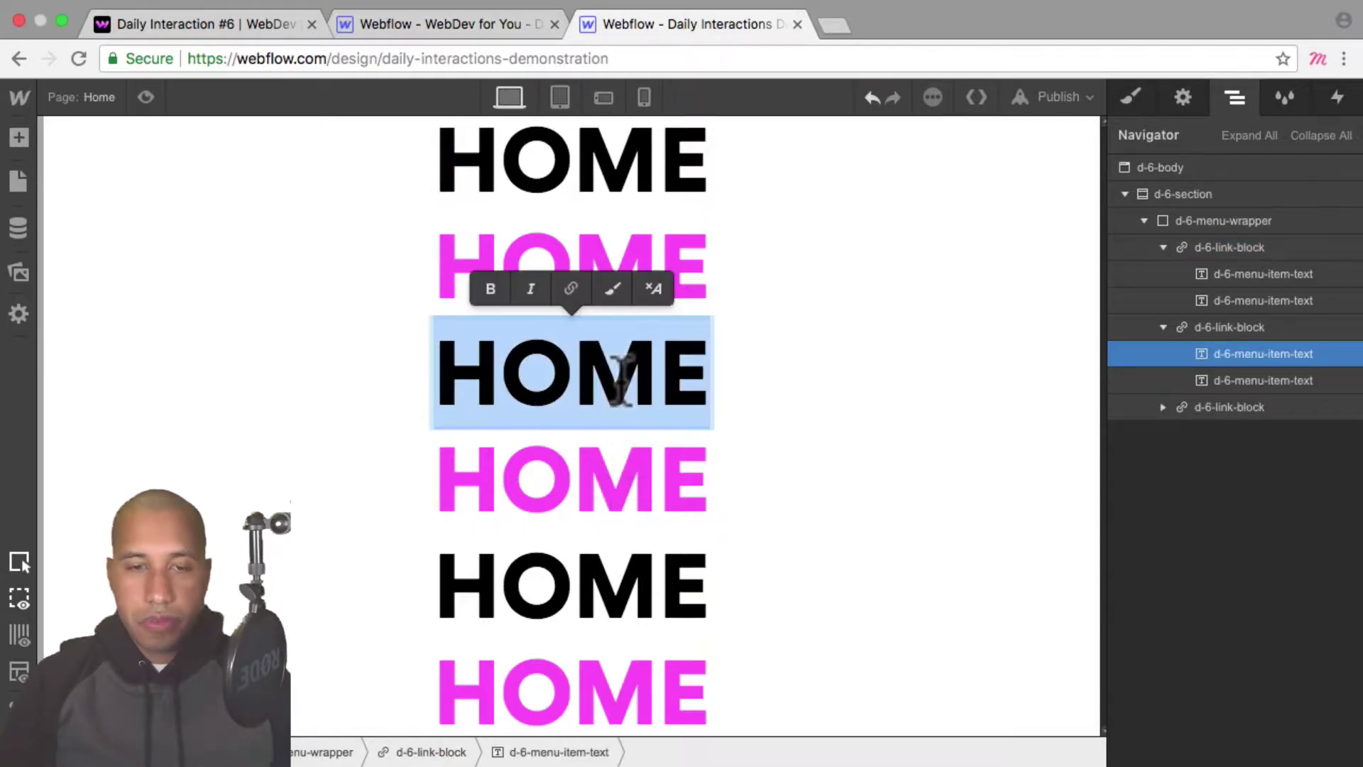
type("About")
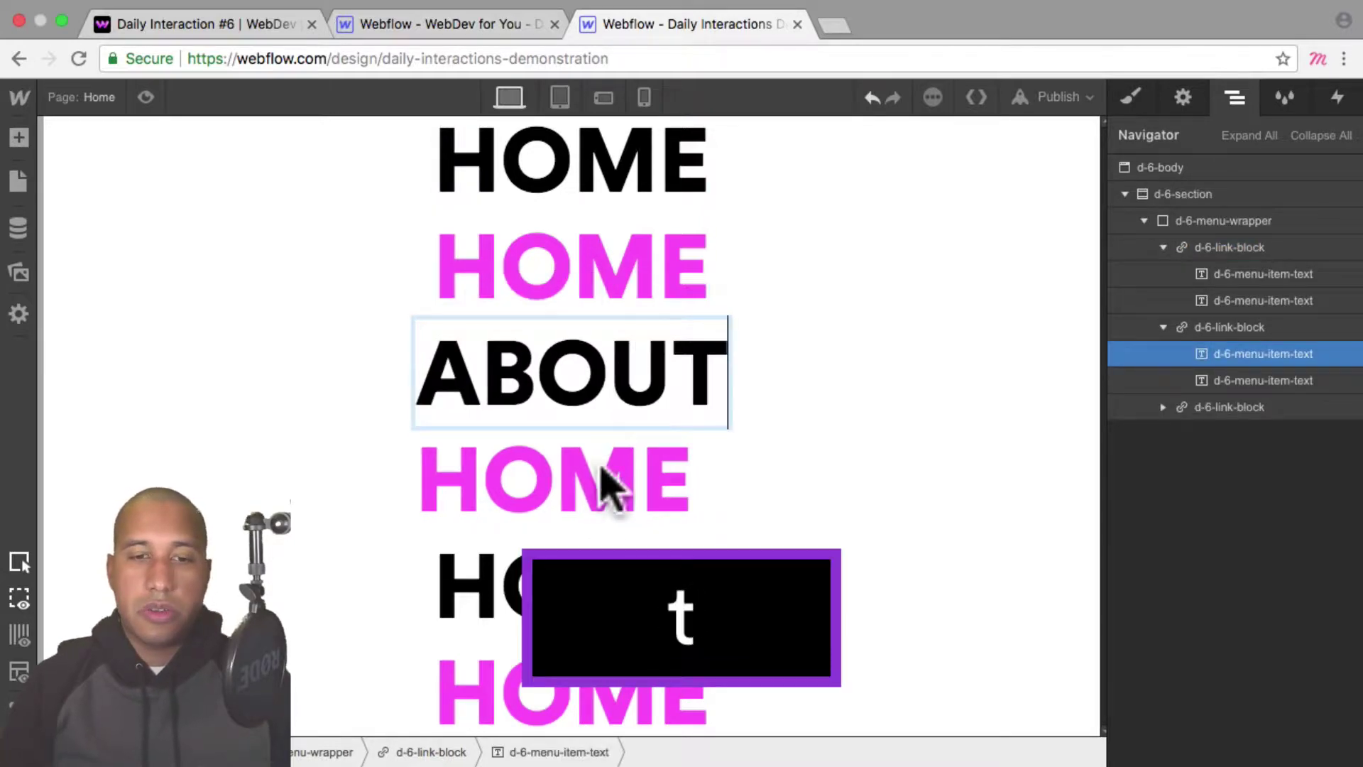
double_click(602, 472)
type("About")
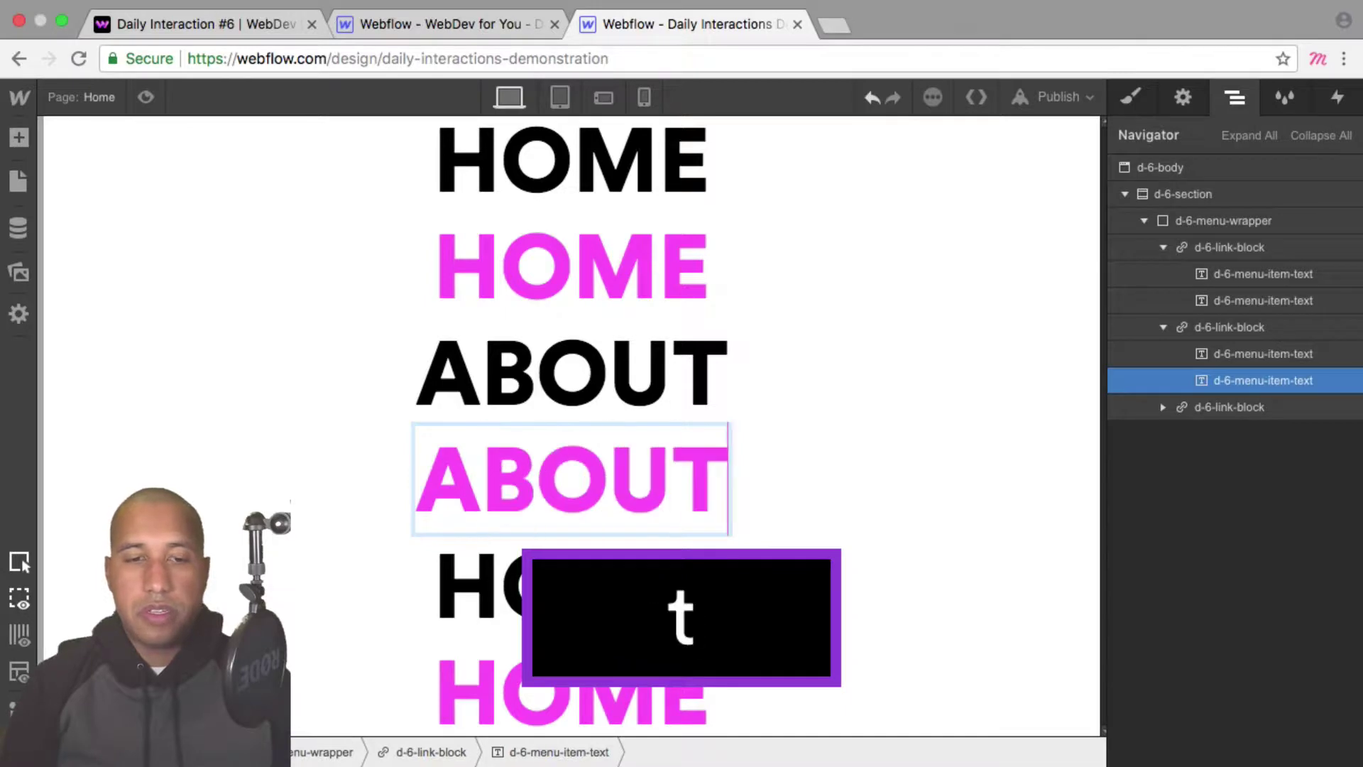
Replace both the black and the pink text in the third link block with "Talk", accepting the save without interactions
double_click(587, 589)
type("Tal")
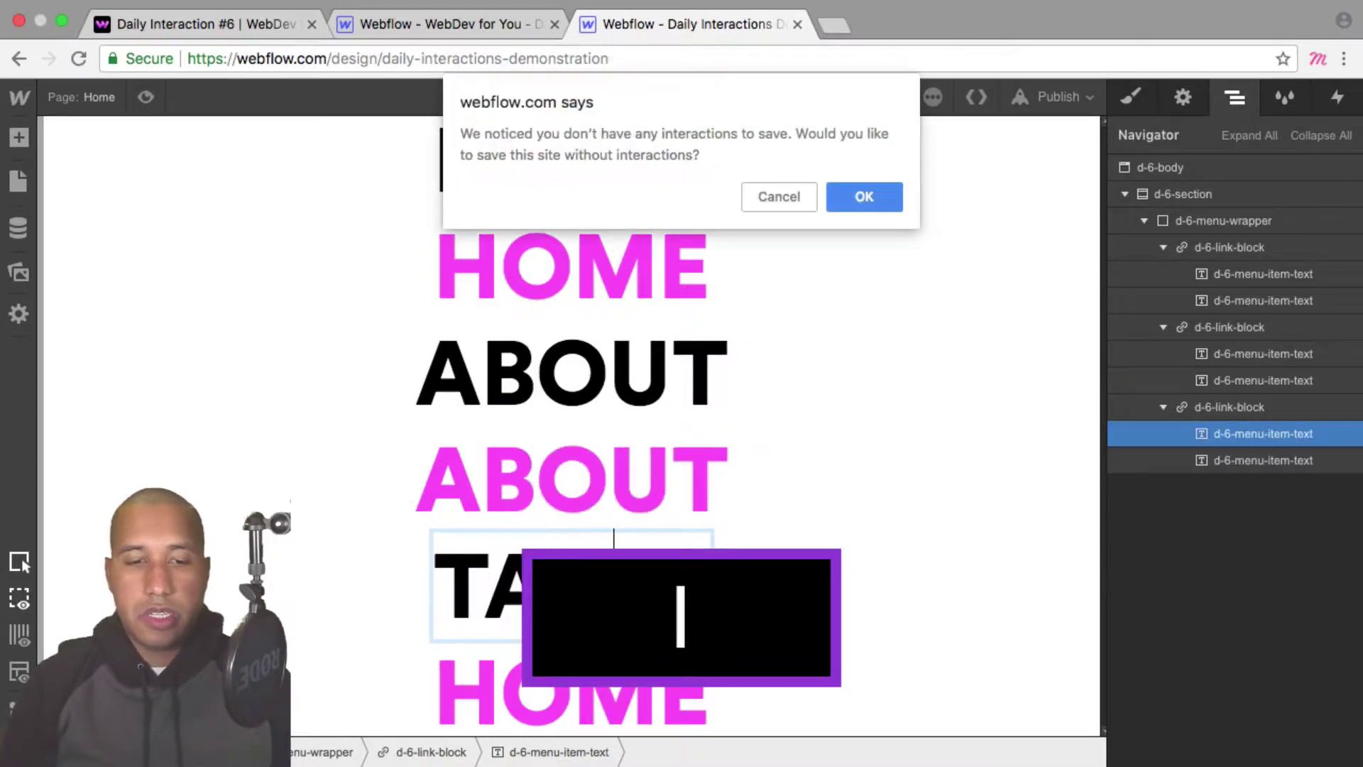
key("BackSpace")
left_click(863, 196)
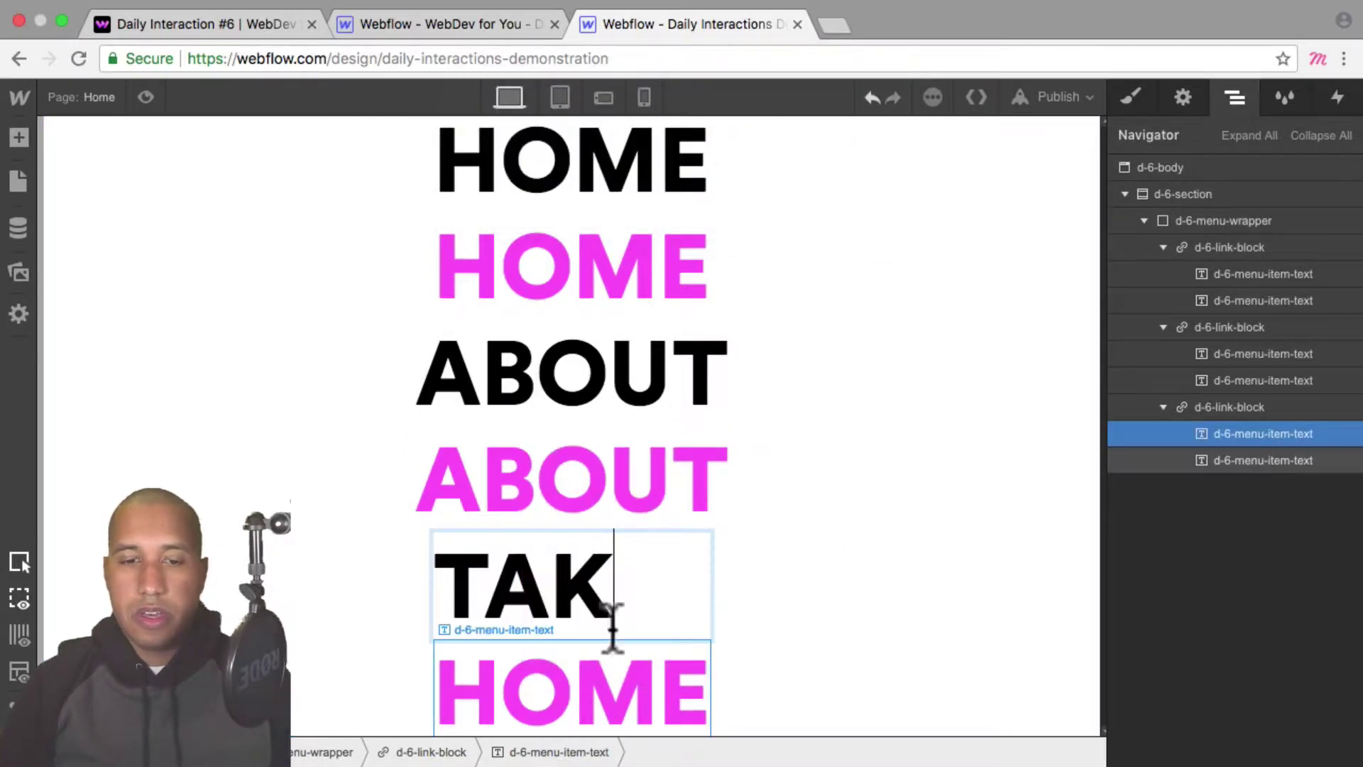
key("BackSpace")
type("k")
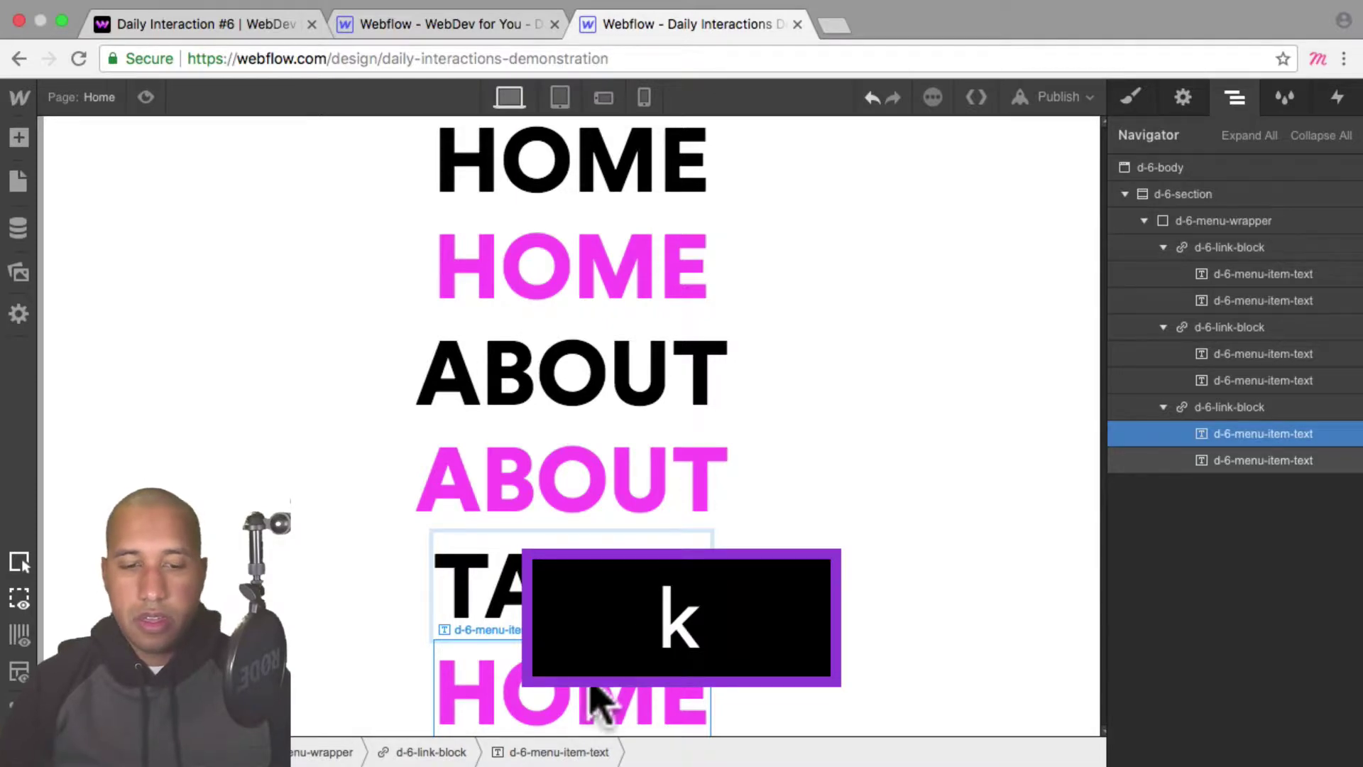
double_click(593, 692)
type("talk")
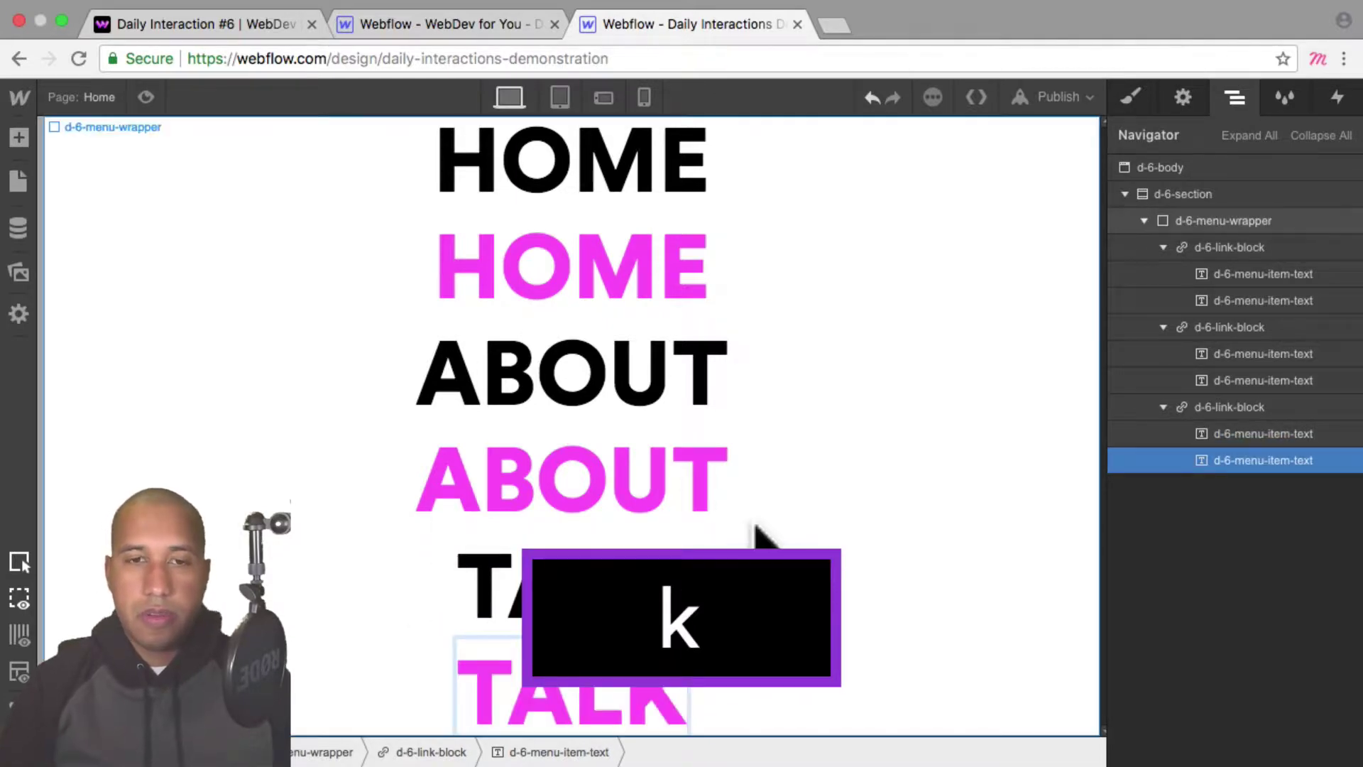
left_click(776, 487)
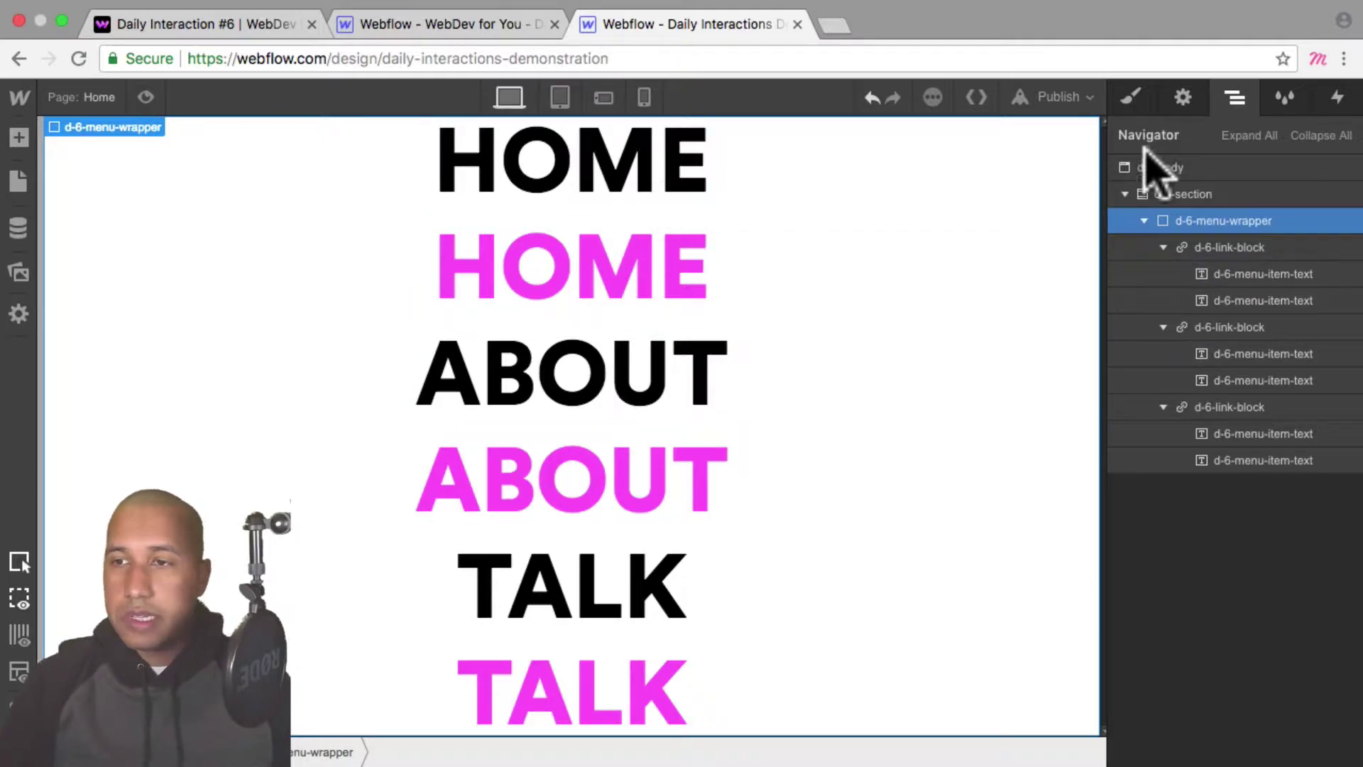
Set the height of the first d-6-link-block to 100 px and its overflow to hidden
left_click(1222, 250)
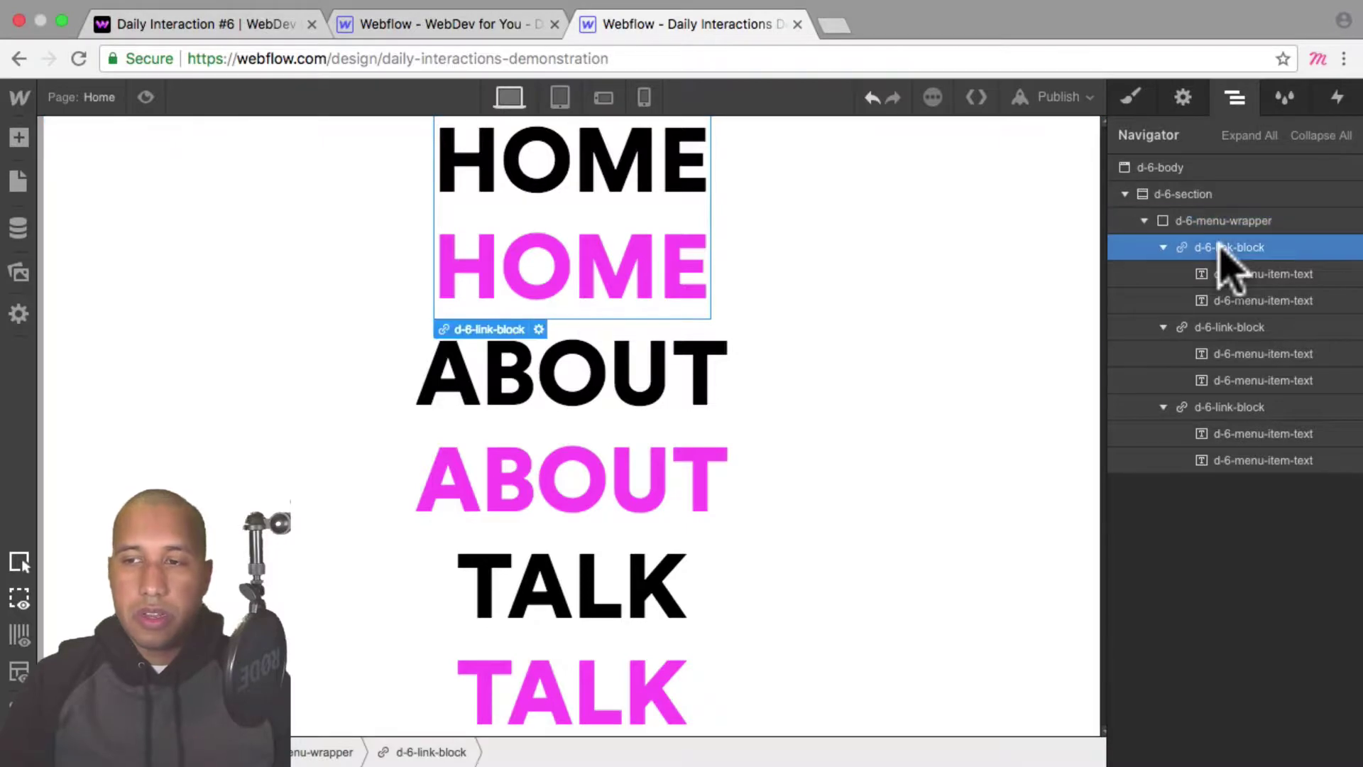
left_click(1134, 100)
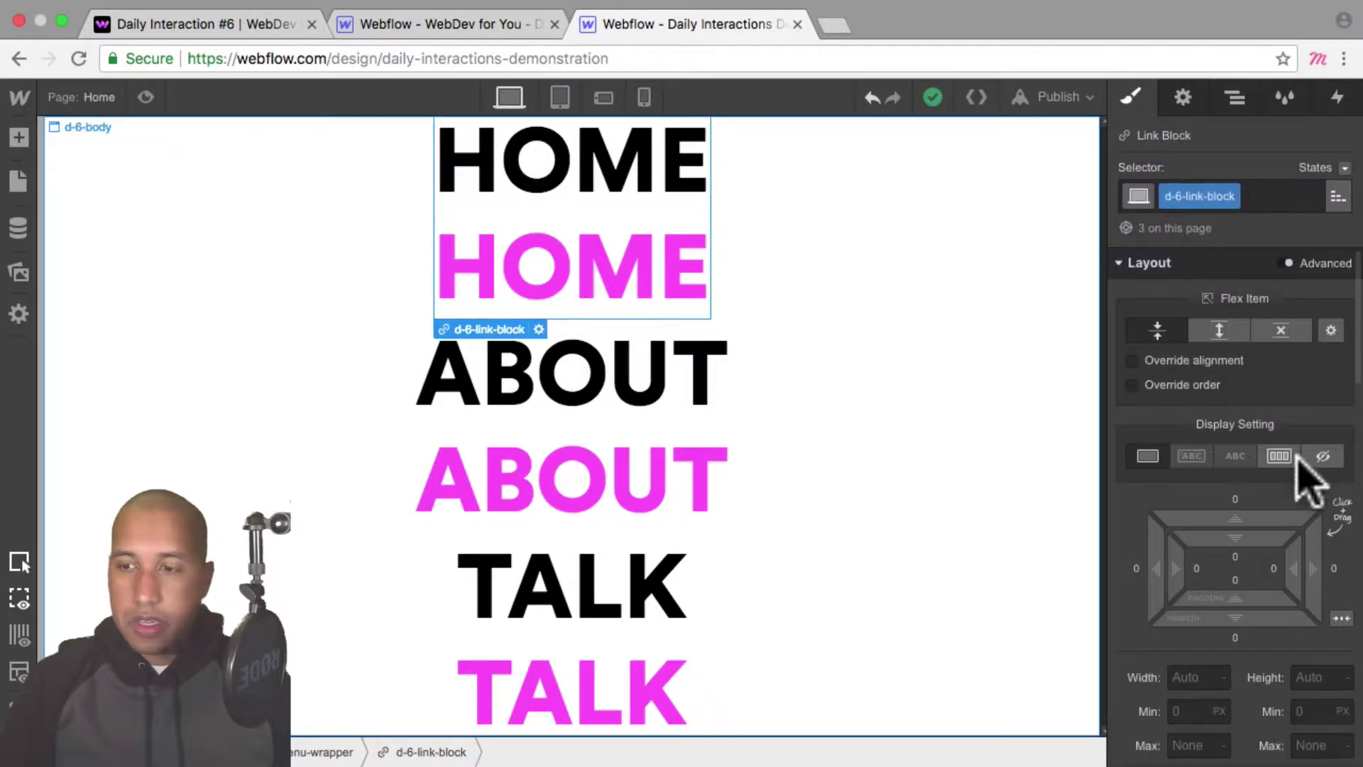
scroll(1314, 532, "down", 3)
scroll(1317, 540, "down", 2)
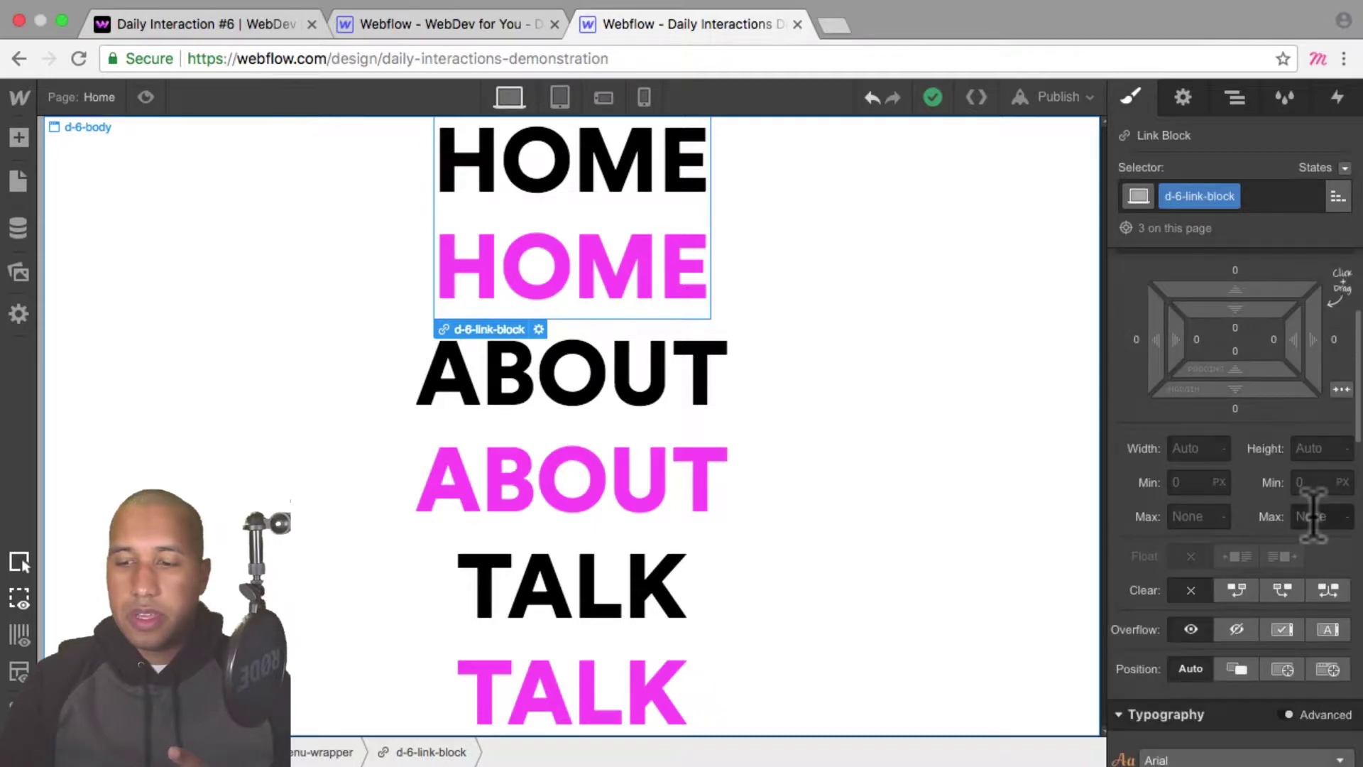
scroll(1313, 525, "down", 1)
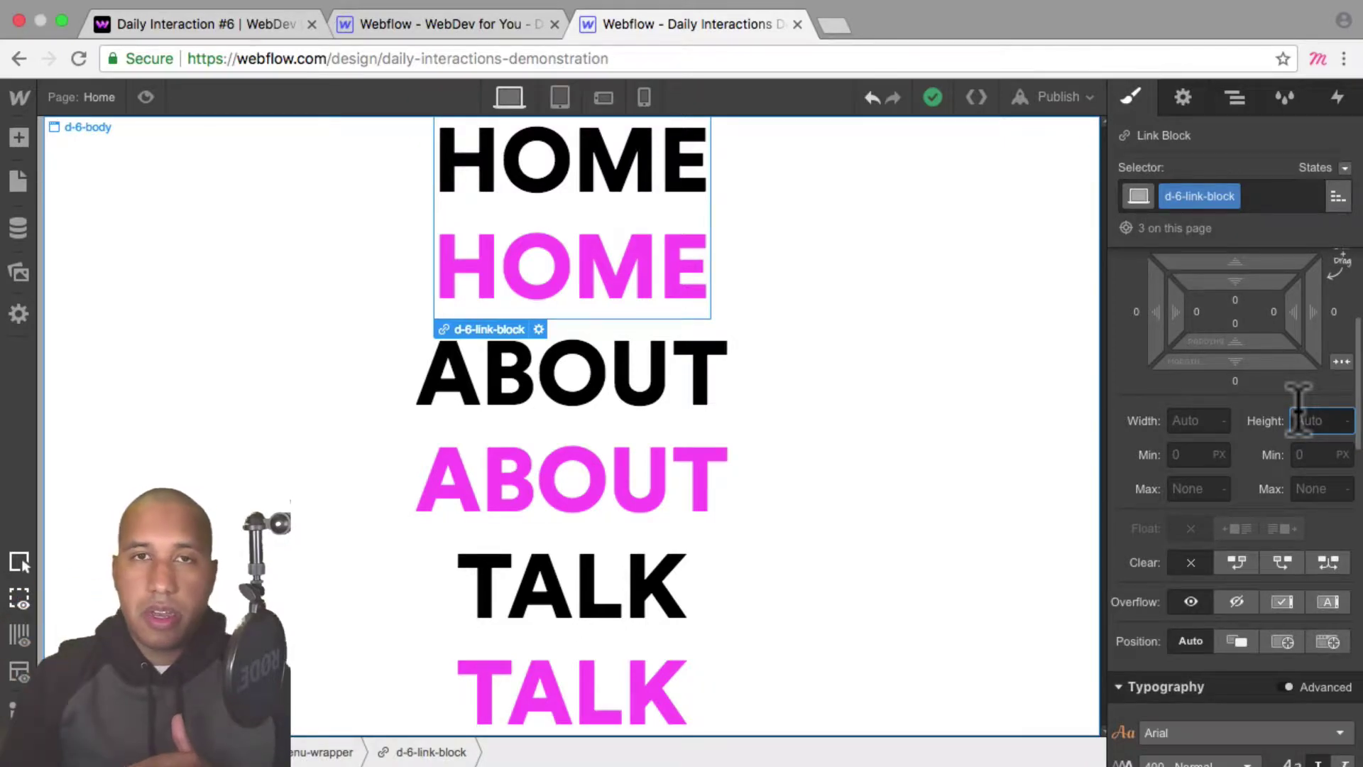
type("10")
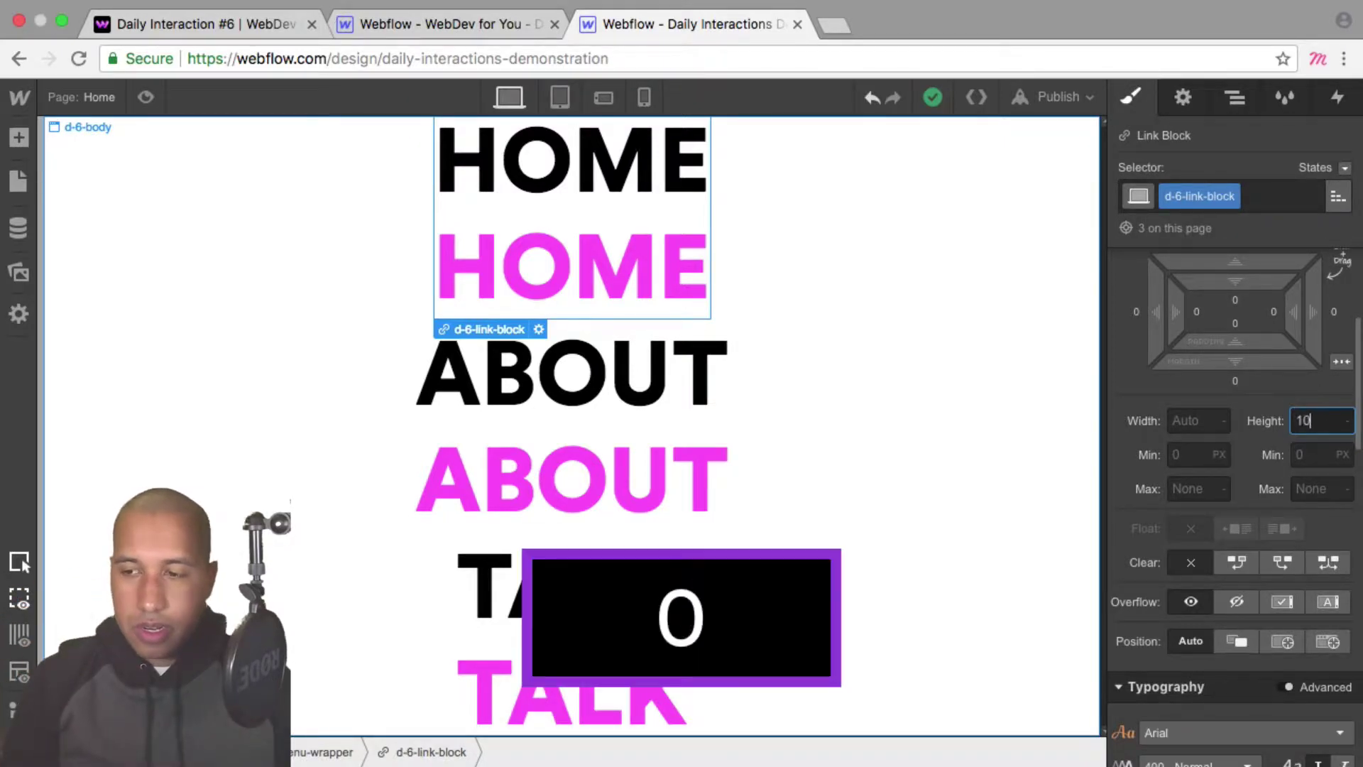
type("0p")
key("Return")
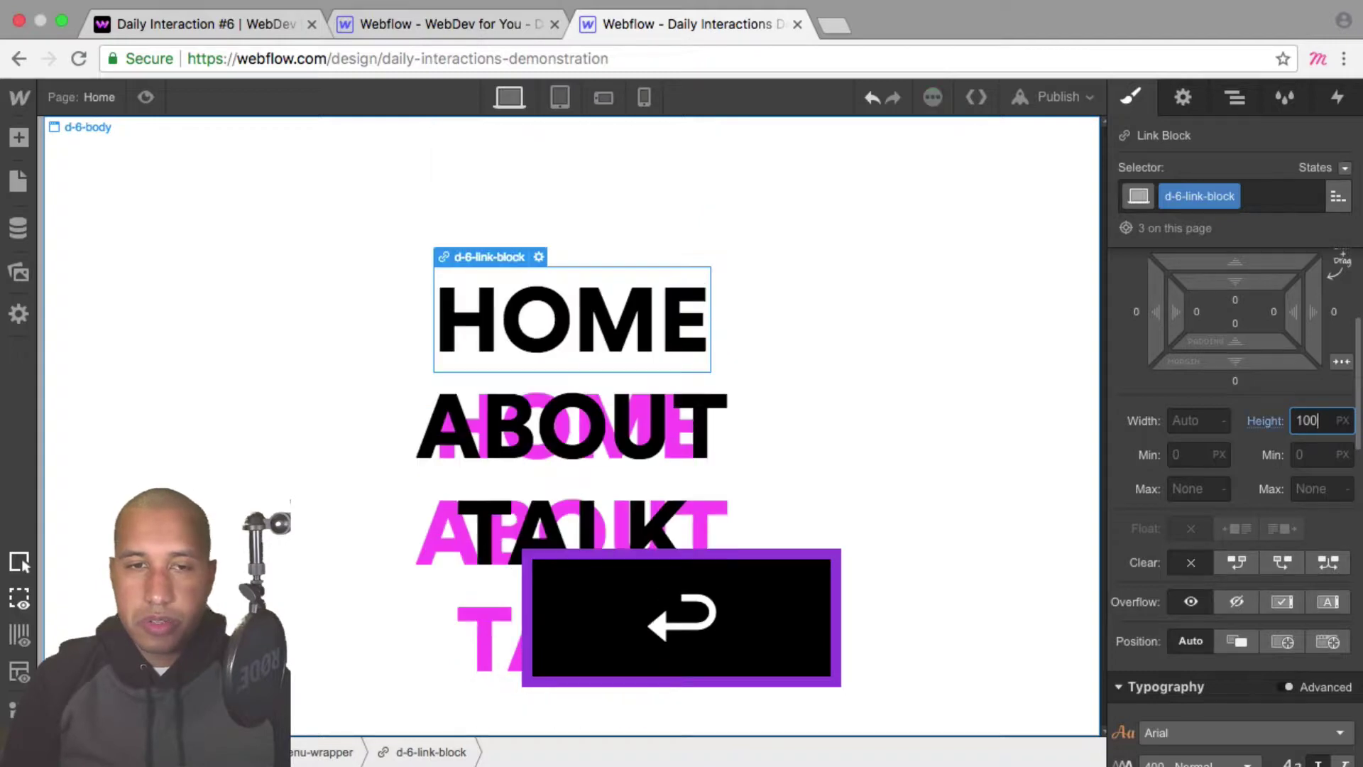
left_click(1234, 602)
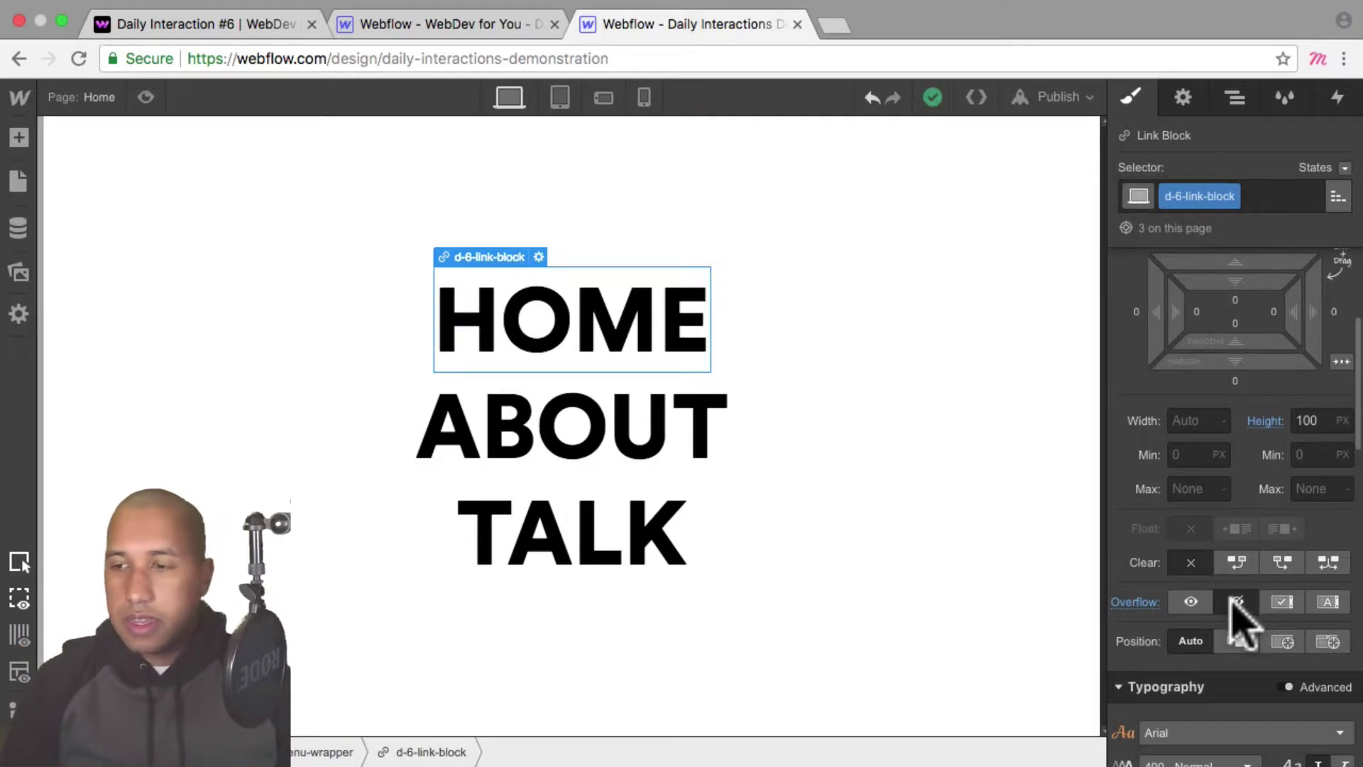
Clear the link block's height, then reapply hidden overflow and a height of 100 px
left_click(1291, 419)
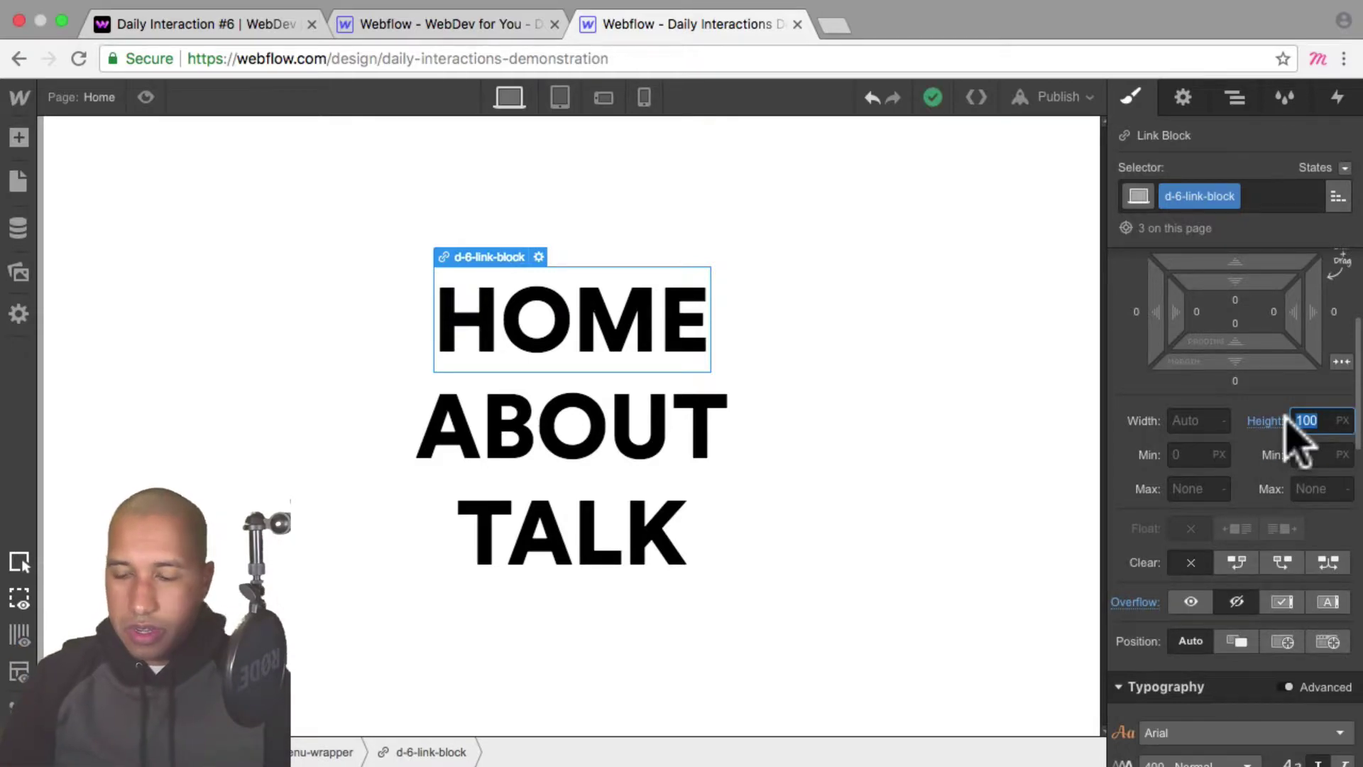
key("BackSpace")
key("Return")
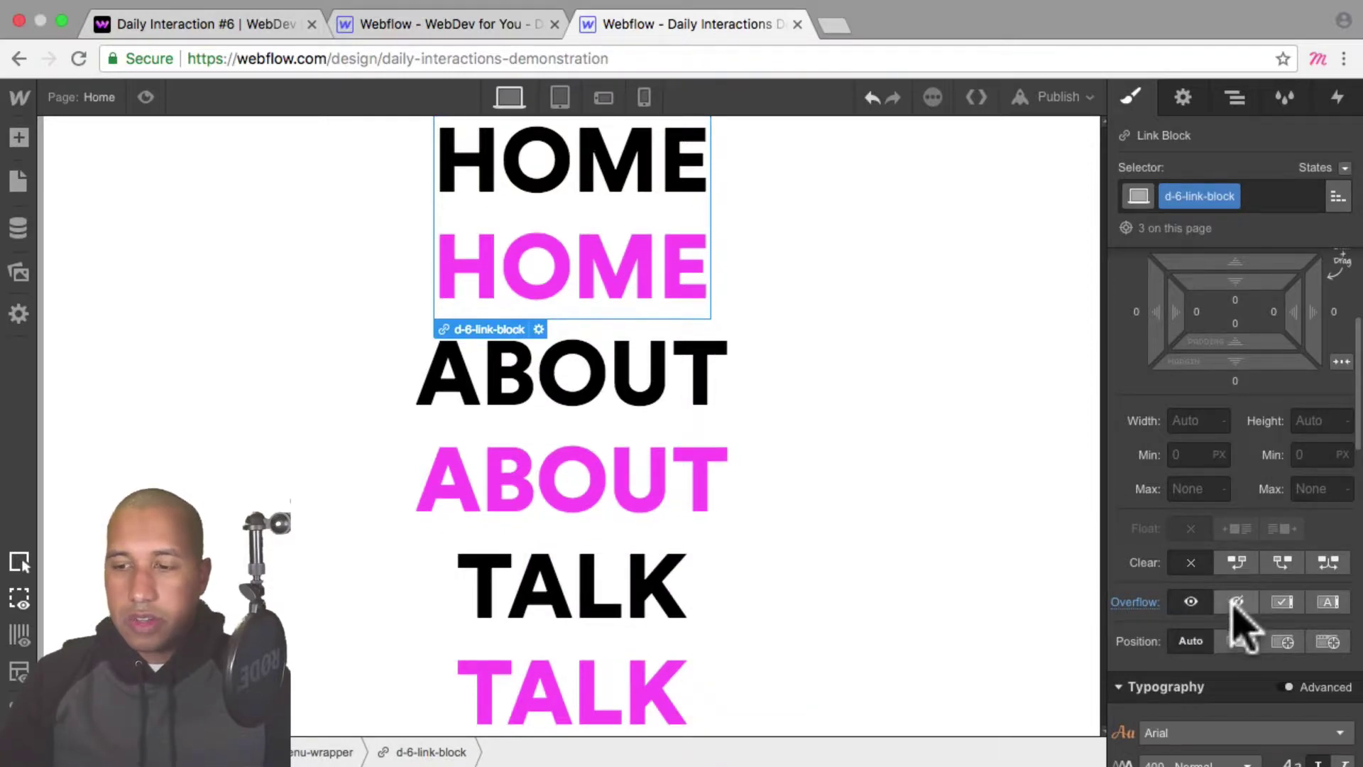
left_click(1237, 603)
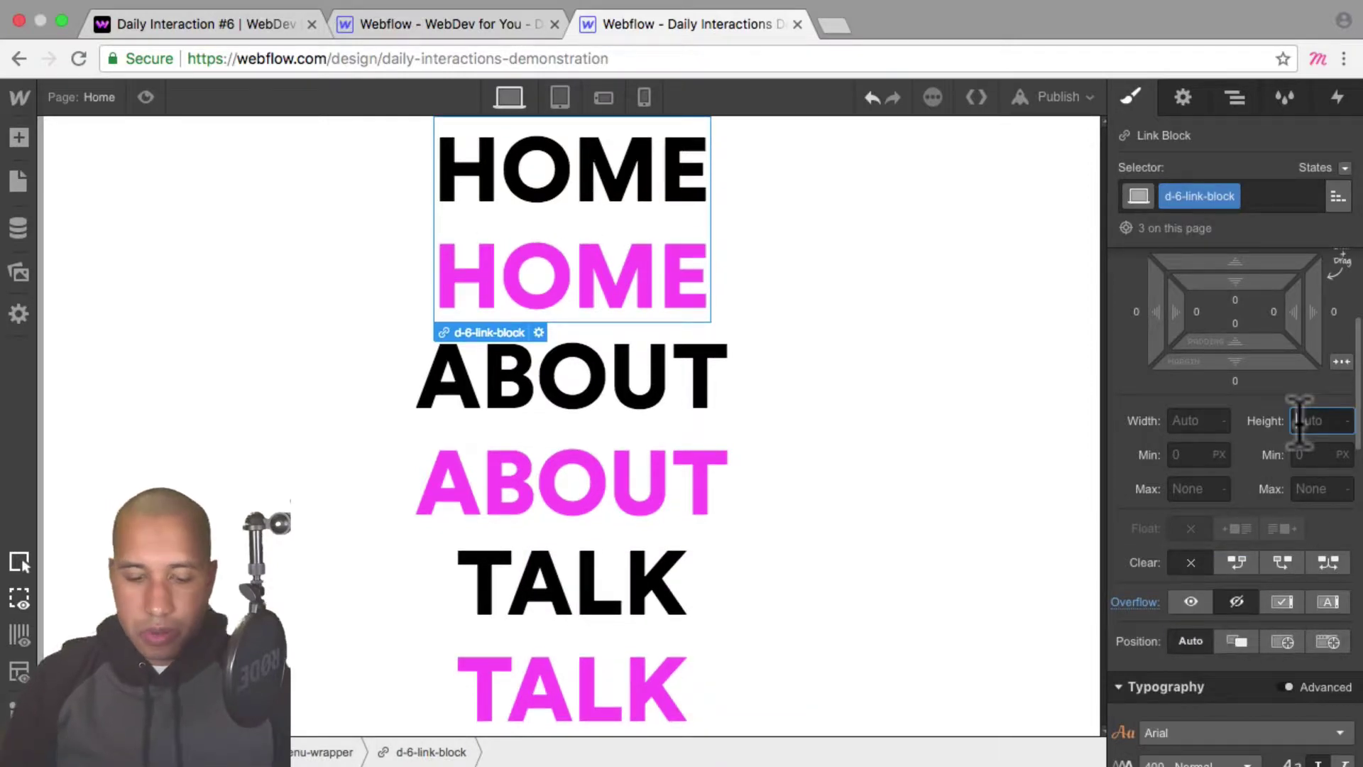
type("100")
key("Return")
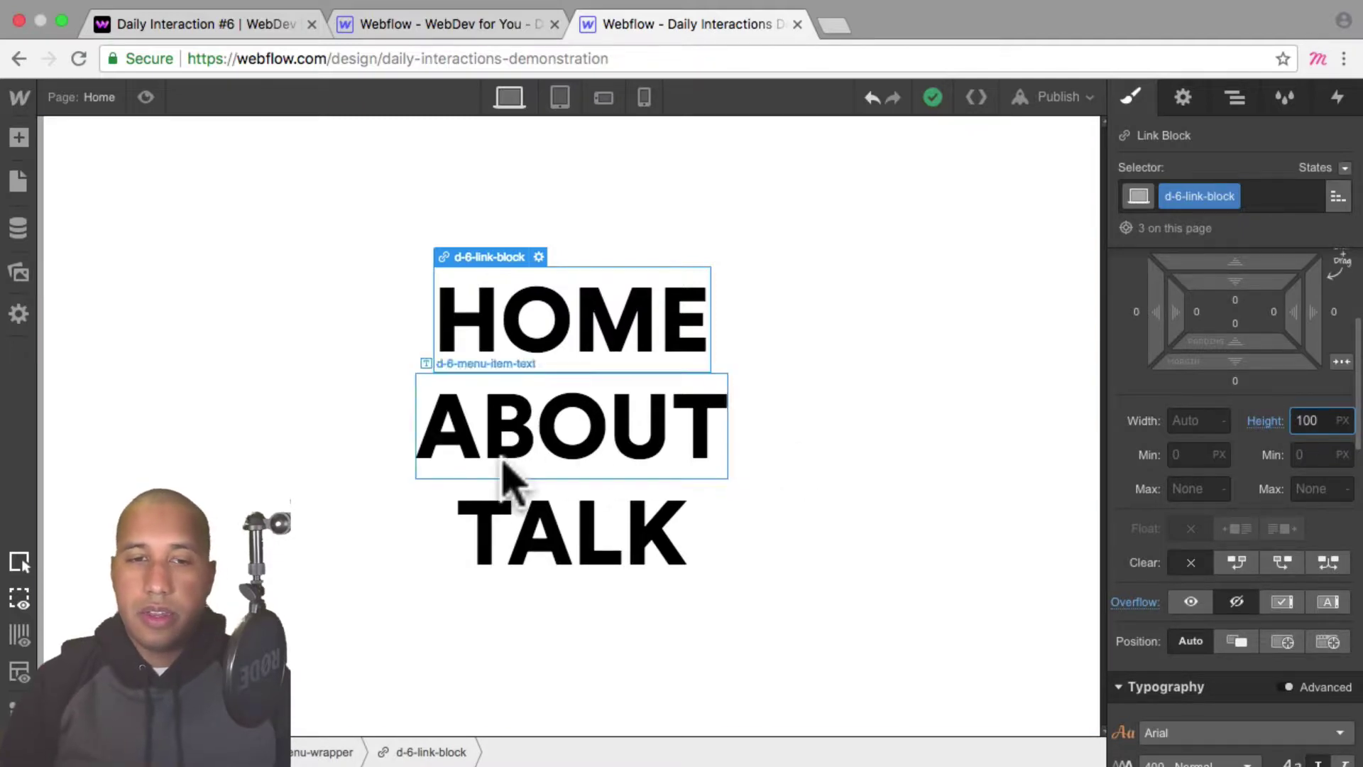
Compare the ABOUT and HOME texts with the published Daily Interaction #6 page, closing and reopening its menu, then return to the Webflow design
left_click(602, 434)
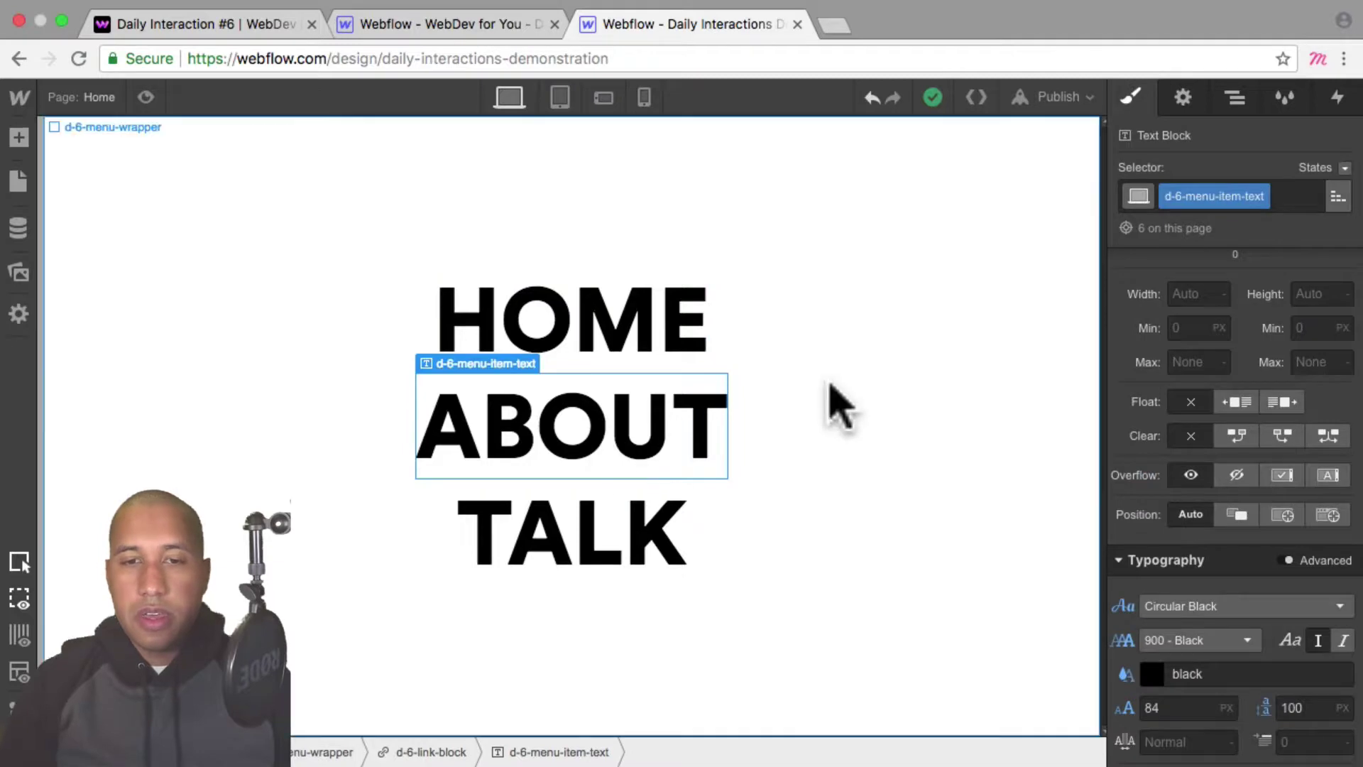
left_click(703, 331)
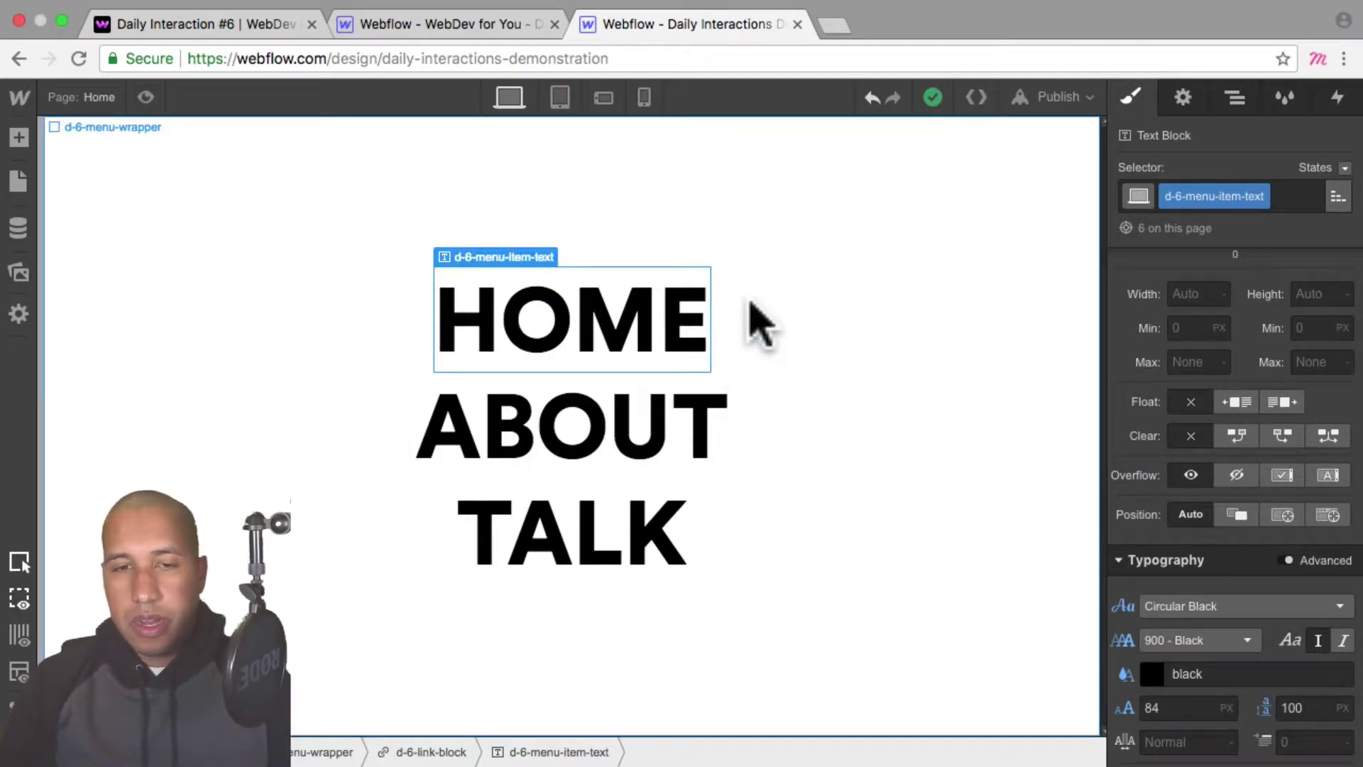
left_click(213, 24)
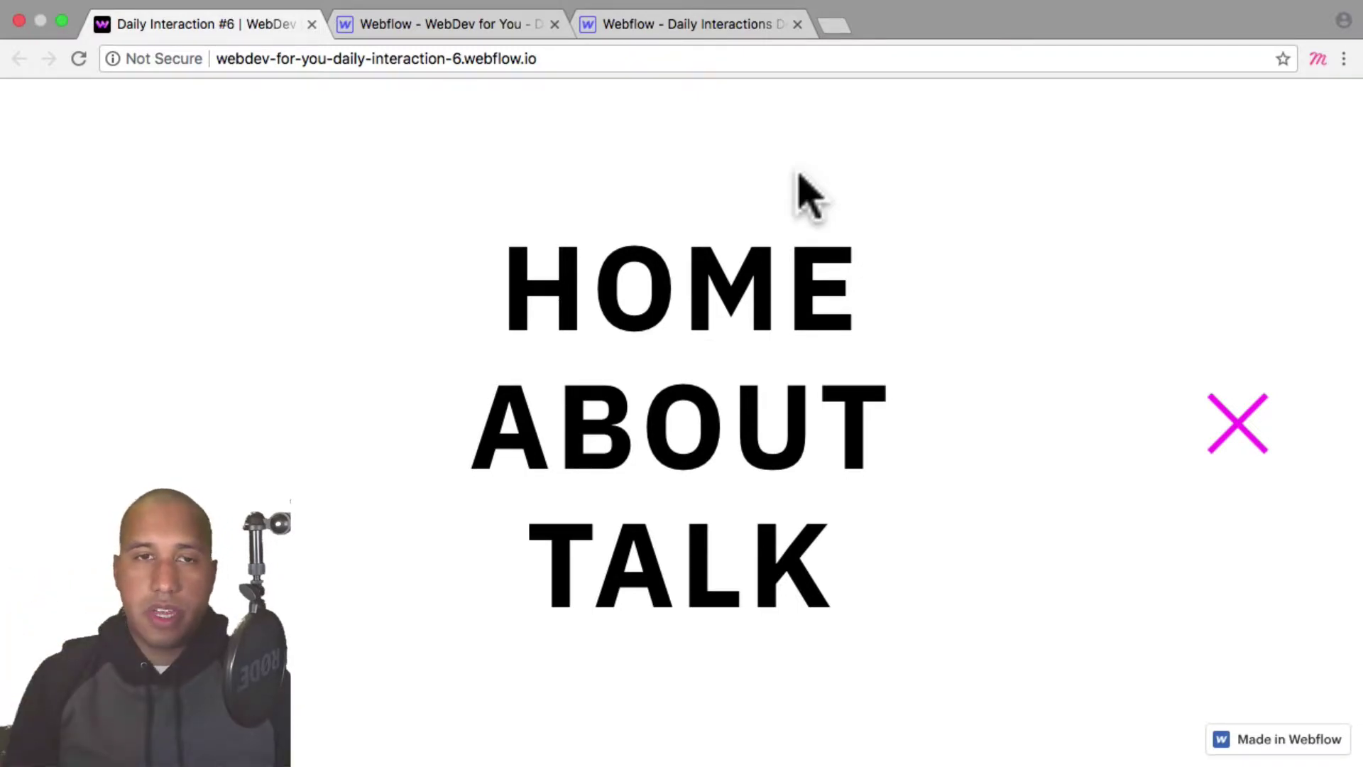
left_click(1210, 420)
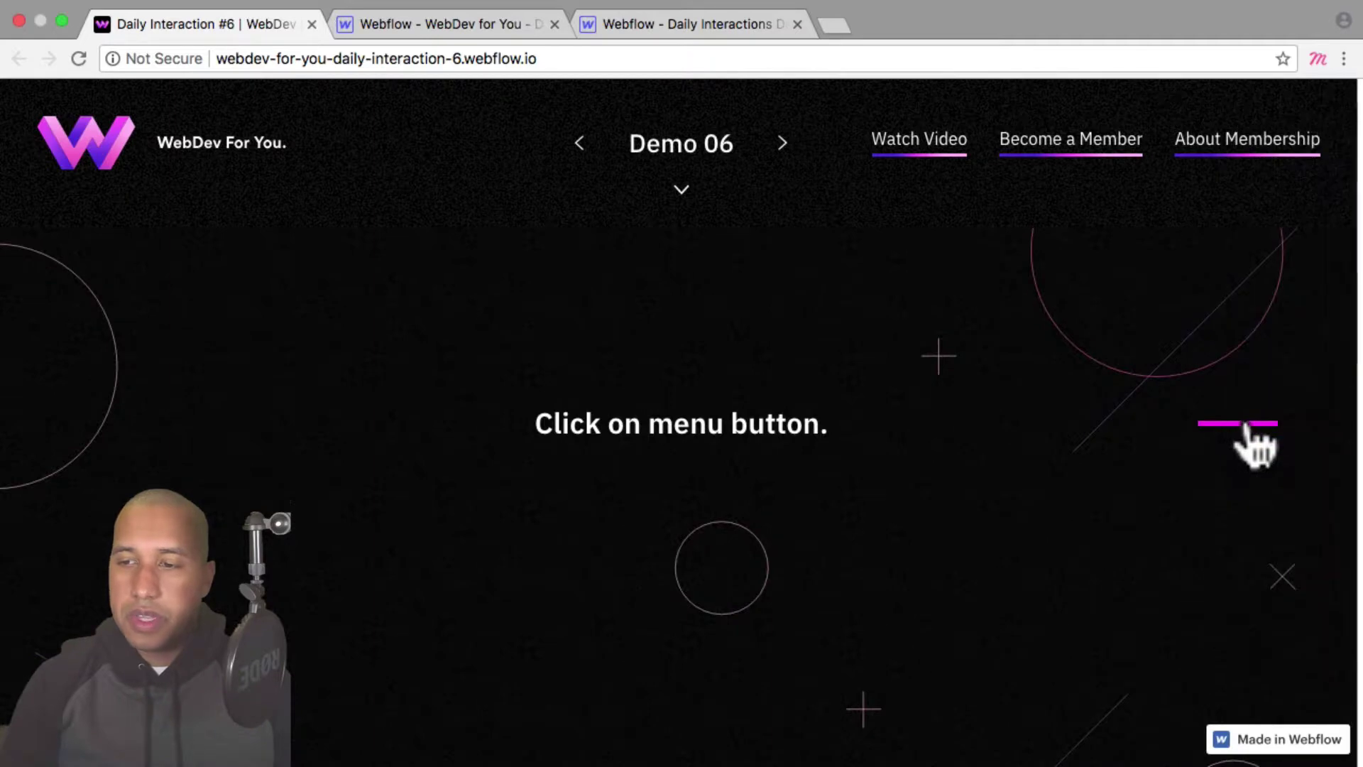
left_click(1251, 445)
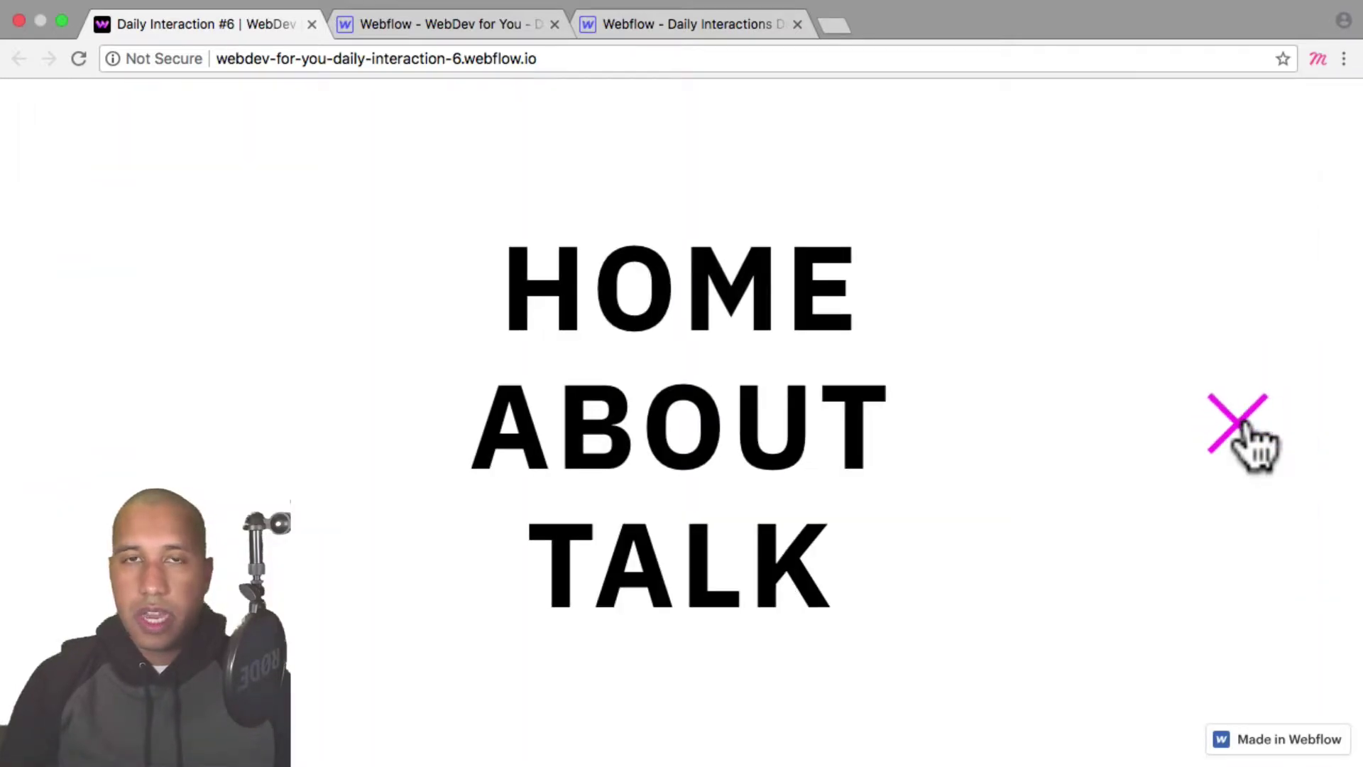
left_click(1246, 429)
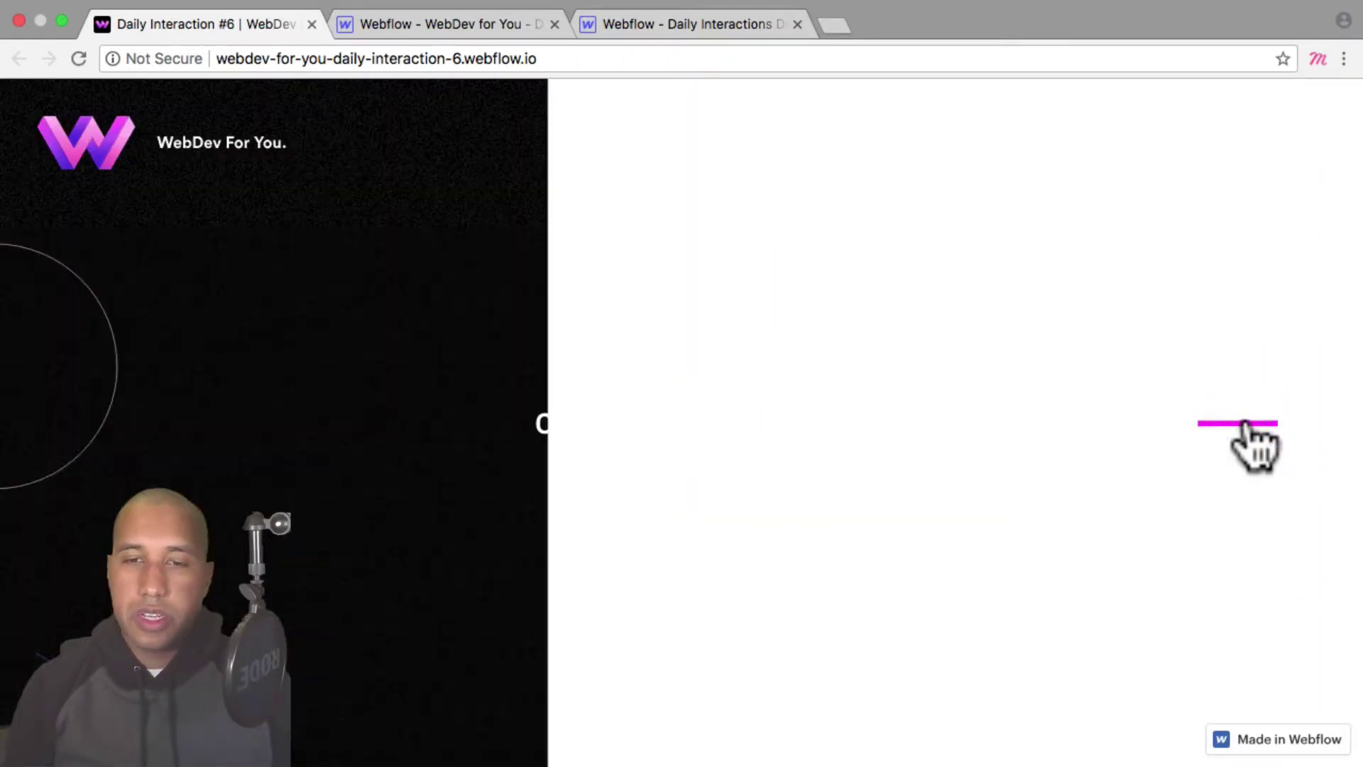
left_click(699, 24)
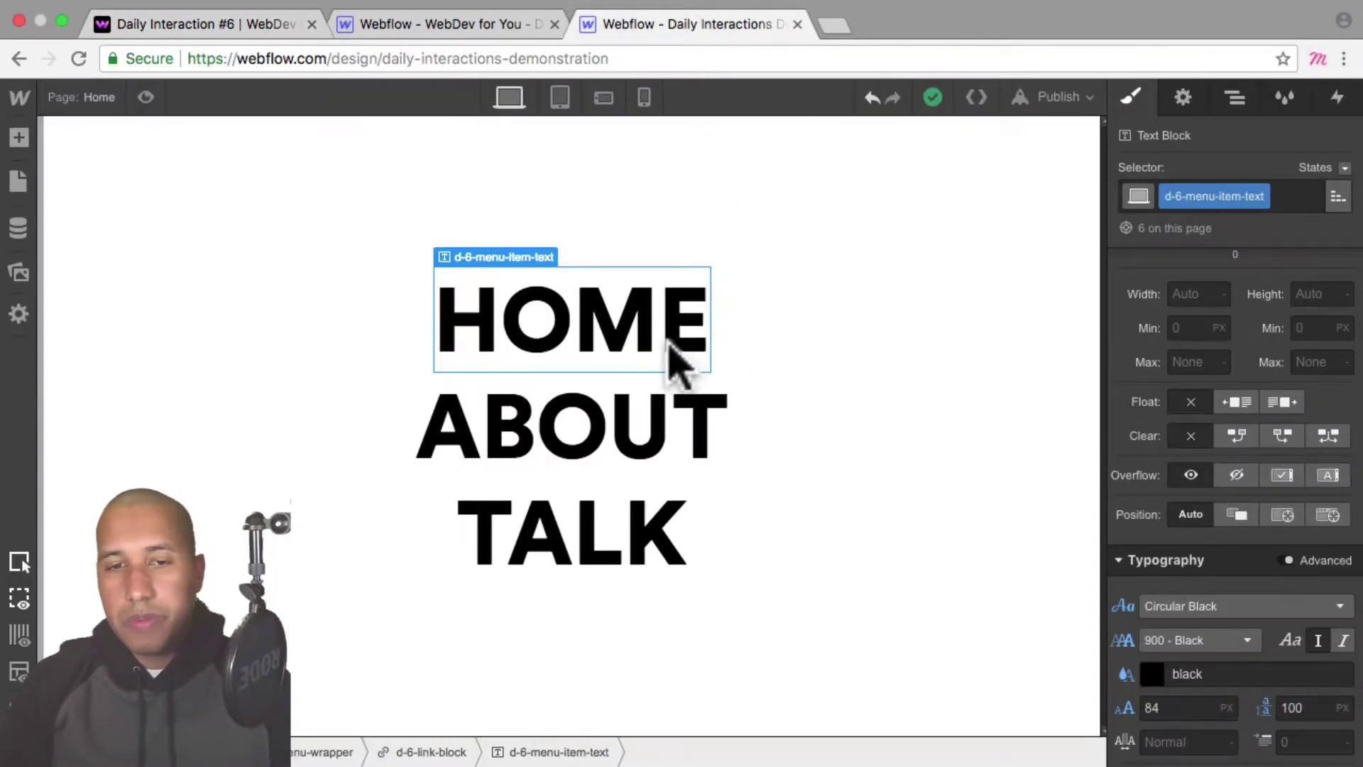
Add a Mouse Hover element trigger to the first d-6-link-block, the one holding HOME
left_click(1234, 100)
left_click(1221, 247)
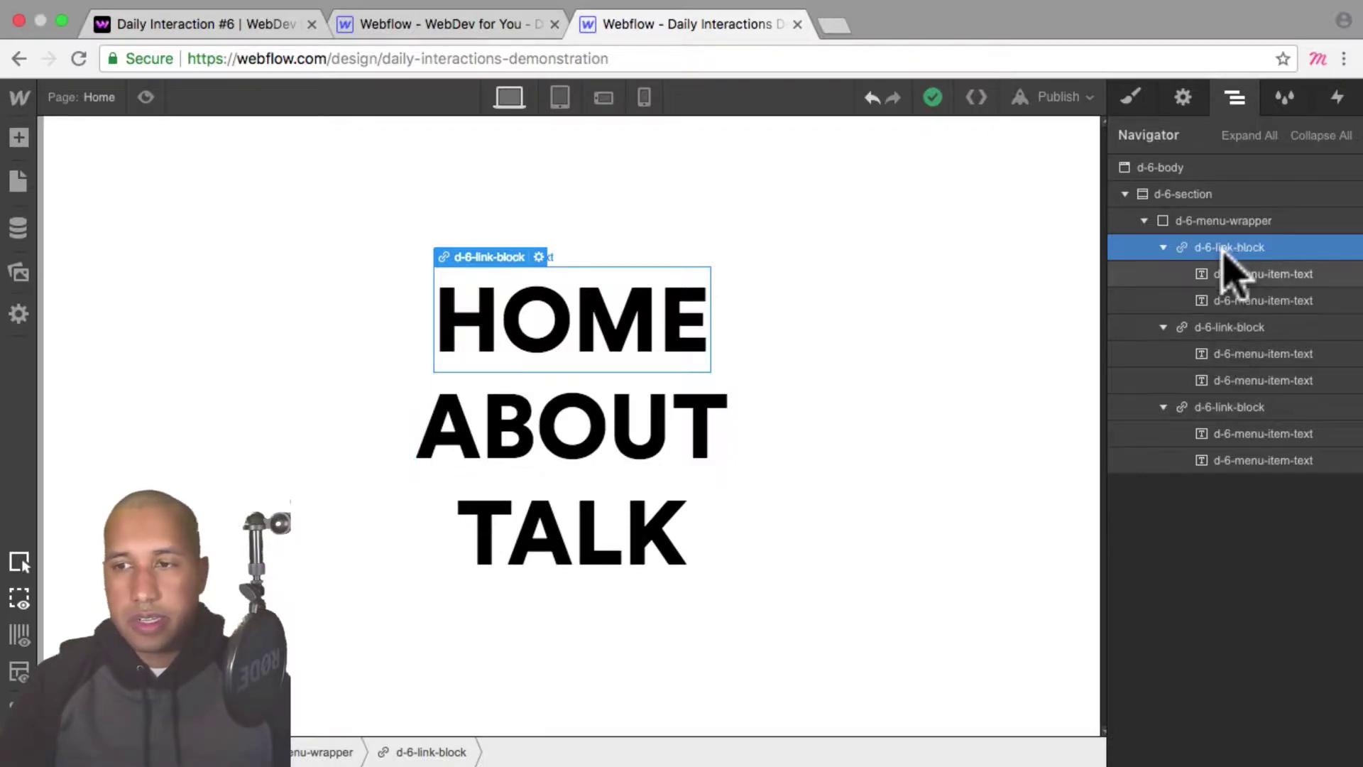
left_click(1337, 98)
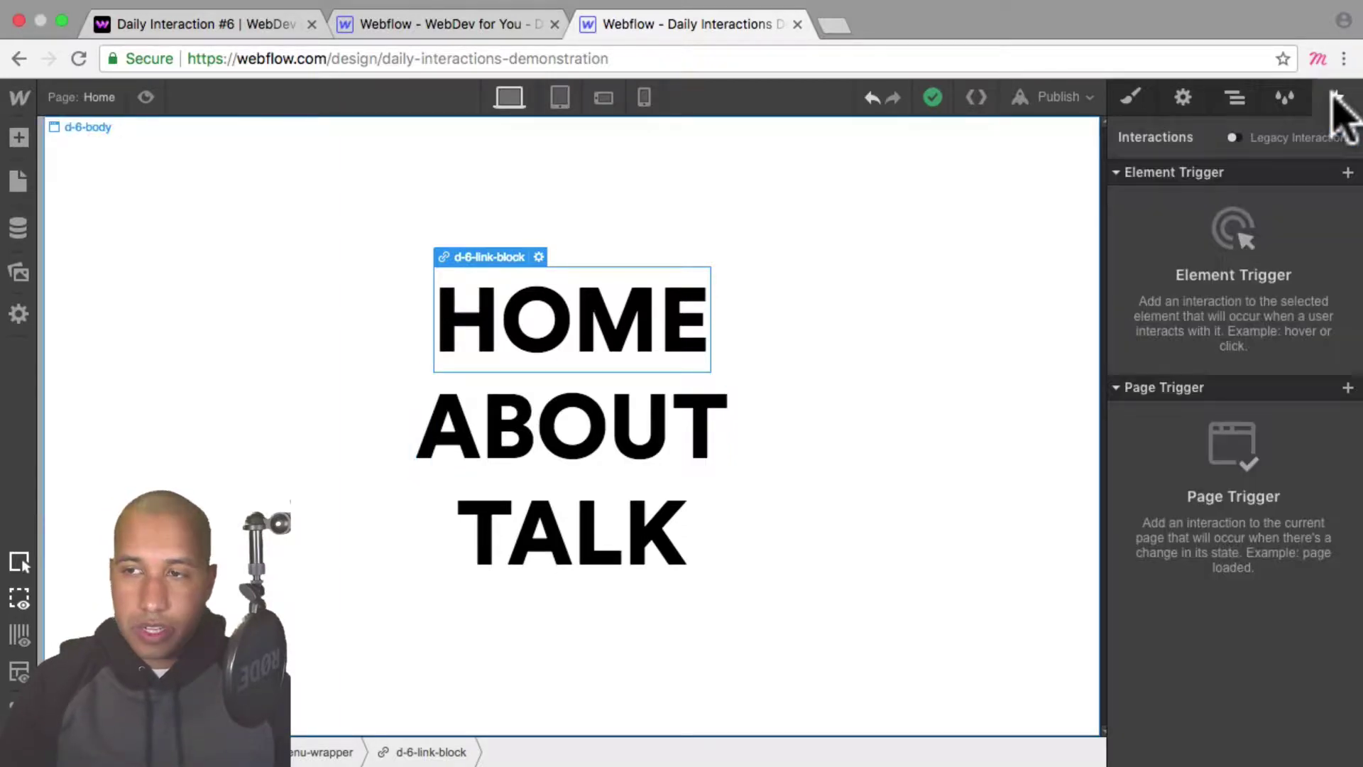
left_click(1348, 173)
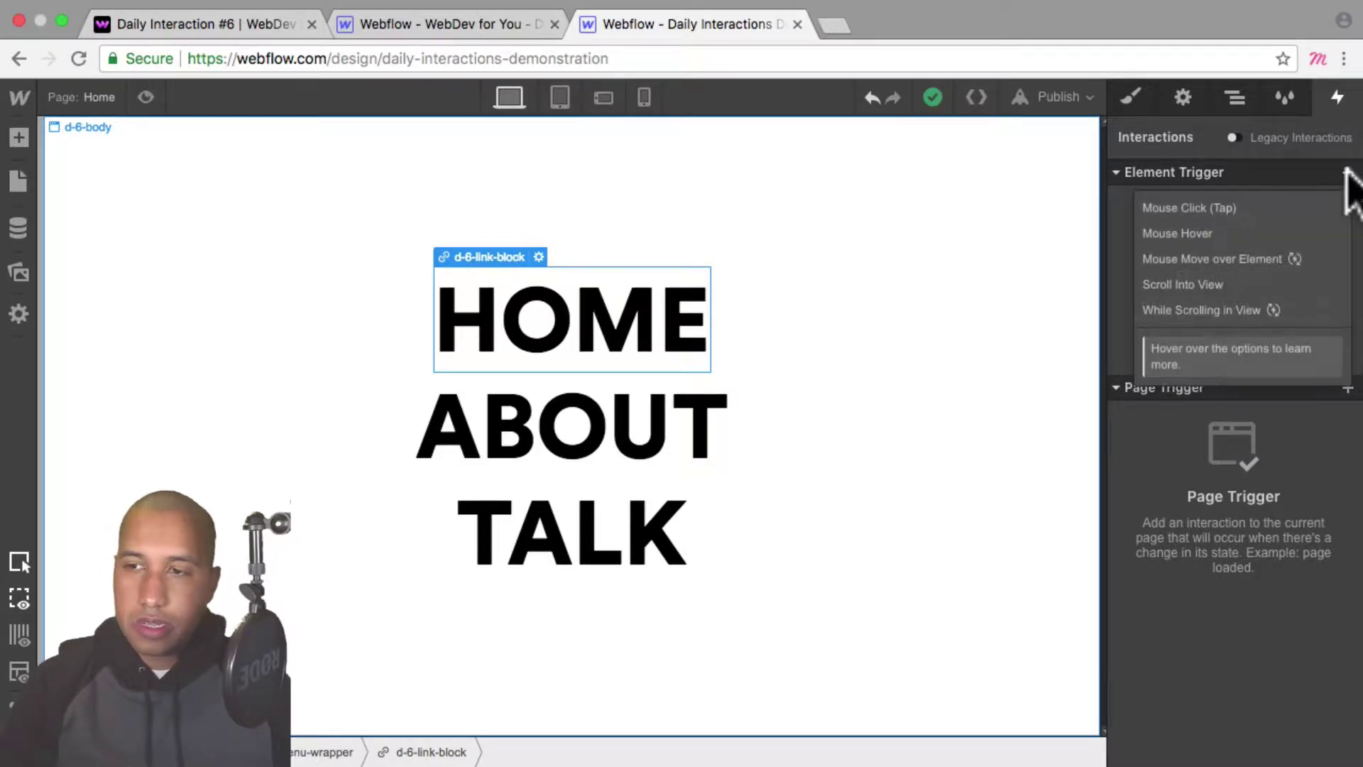
left_click(1224, 232)
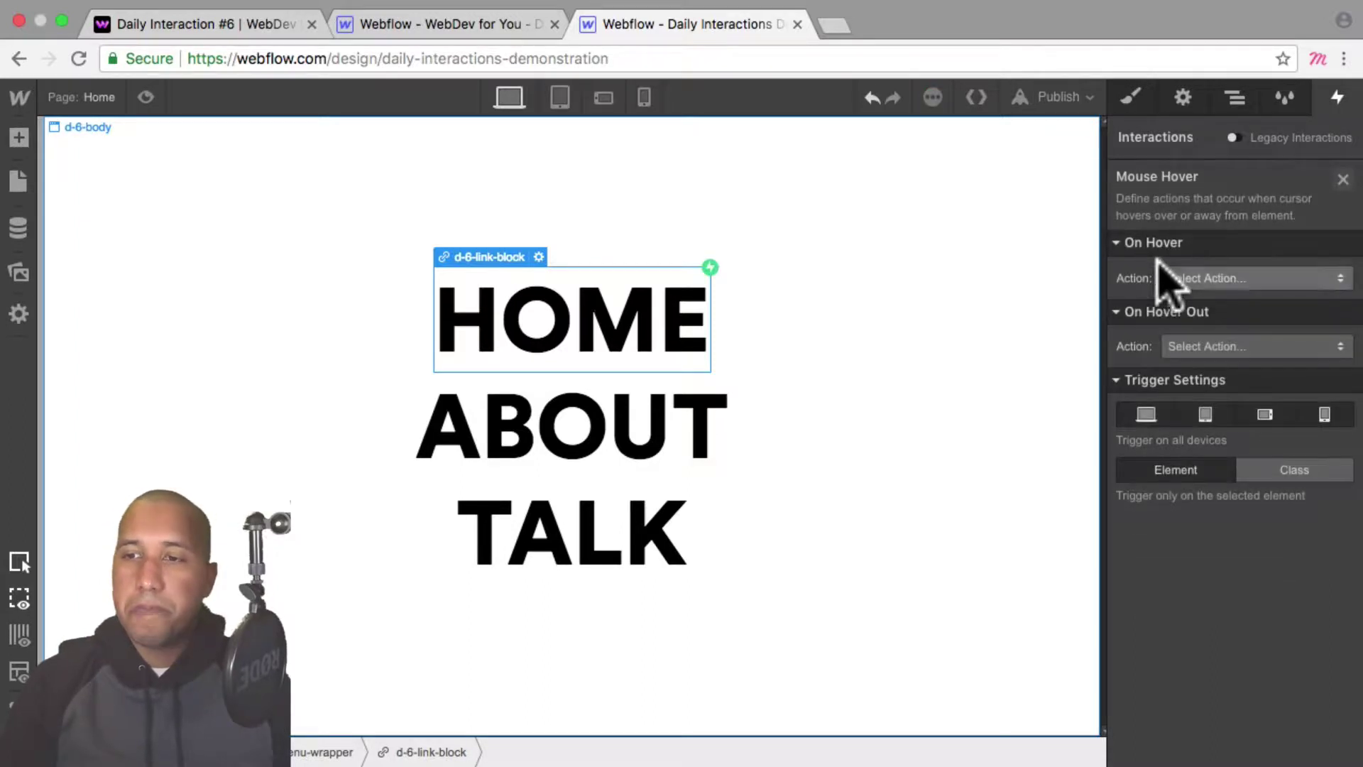
Set the On Hover action to Start an Animation and create a timed animation named d-6-mouse-in
left_click(1208, 280)
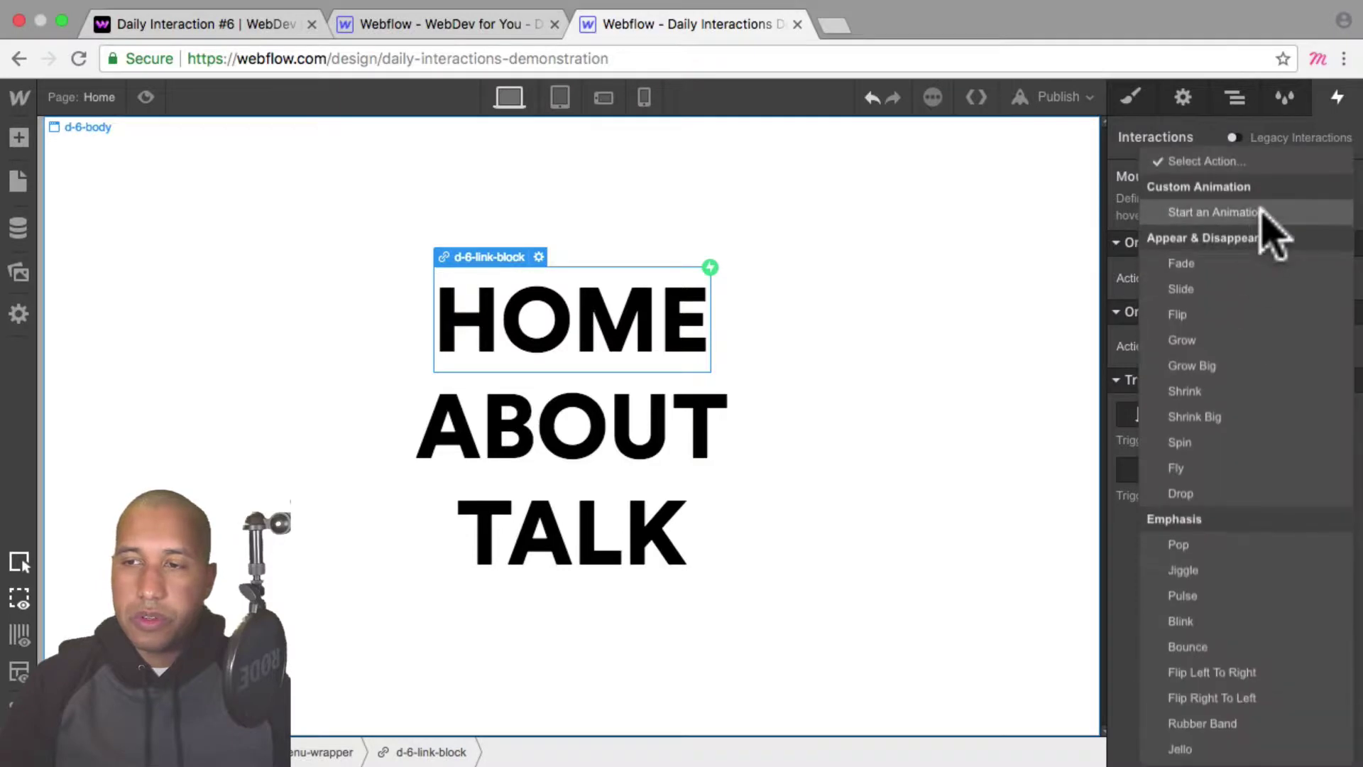
left_click(1221, 212)
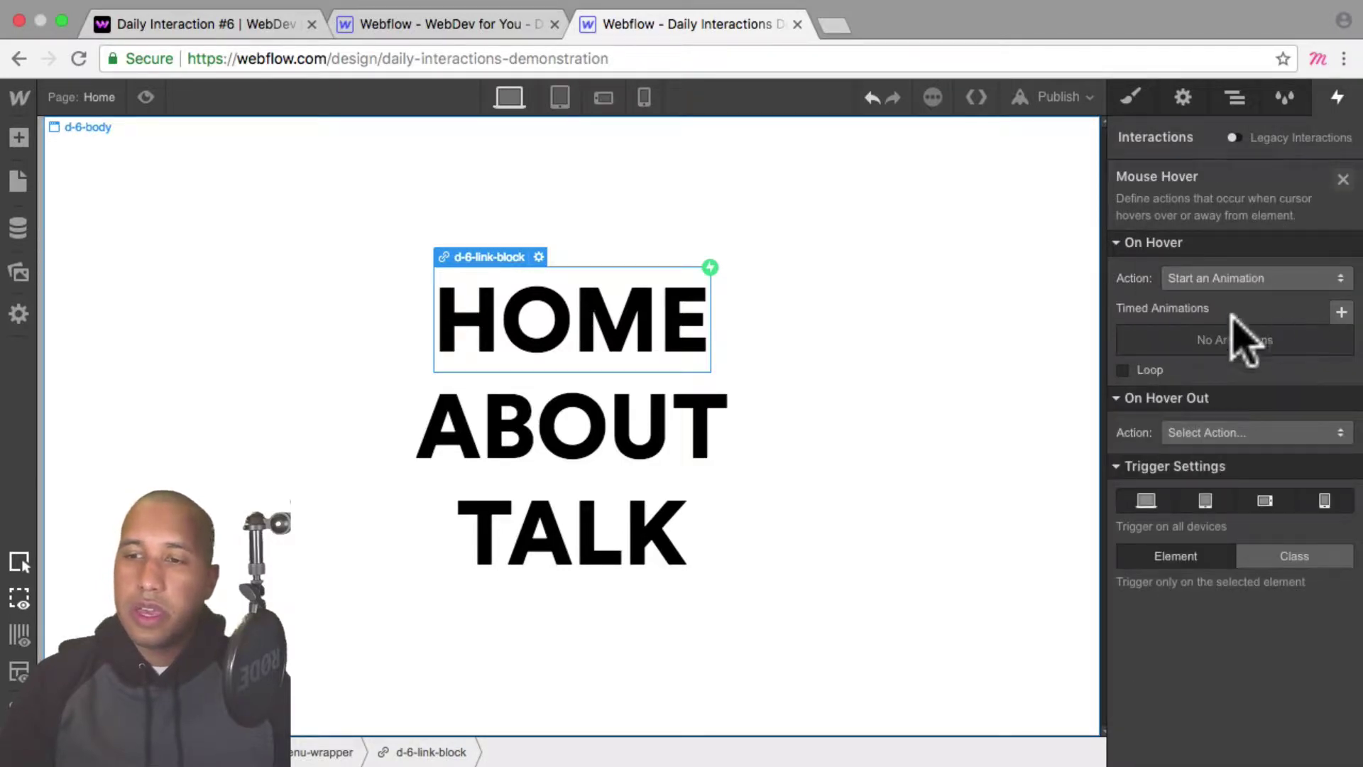
left_click(1342, 312)
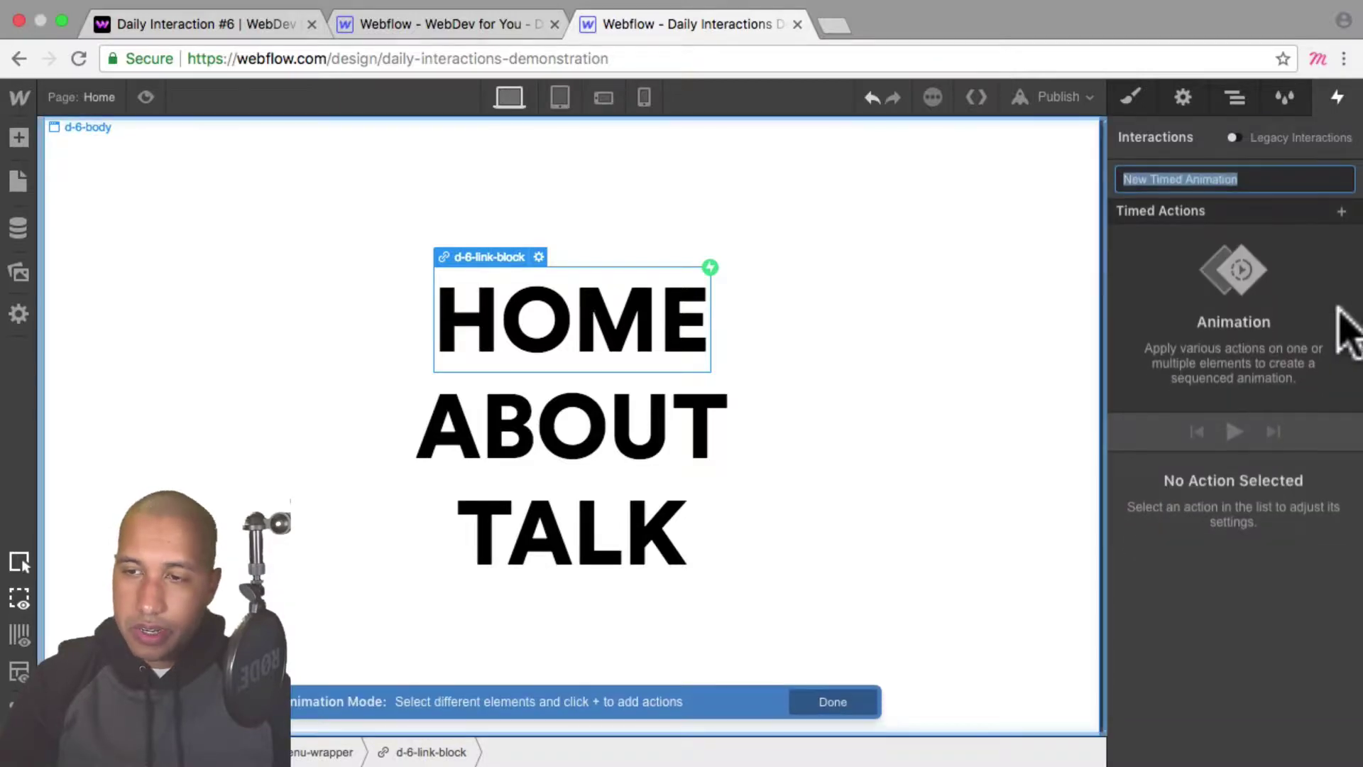
type("d-6-mouse-")
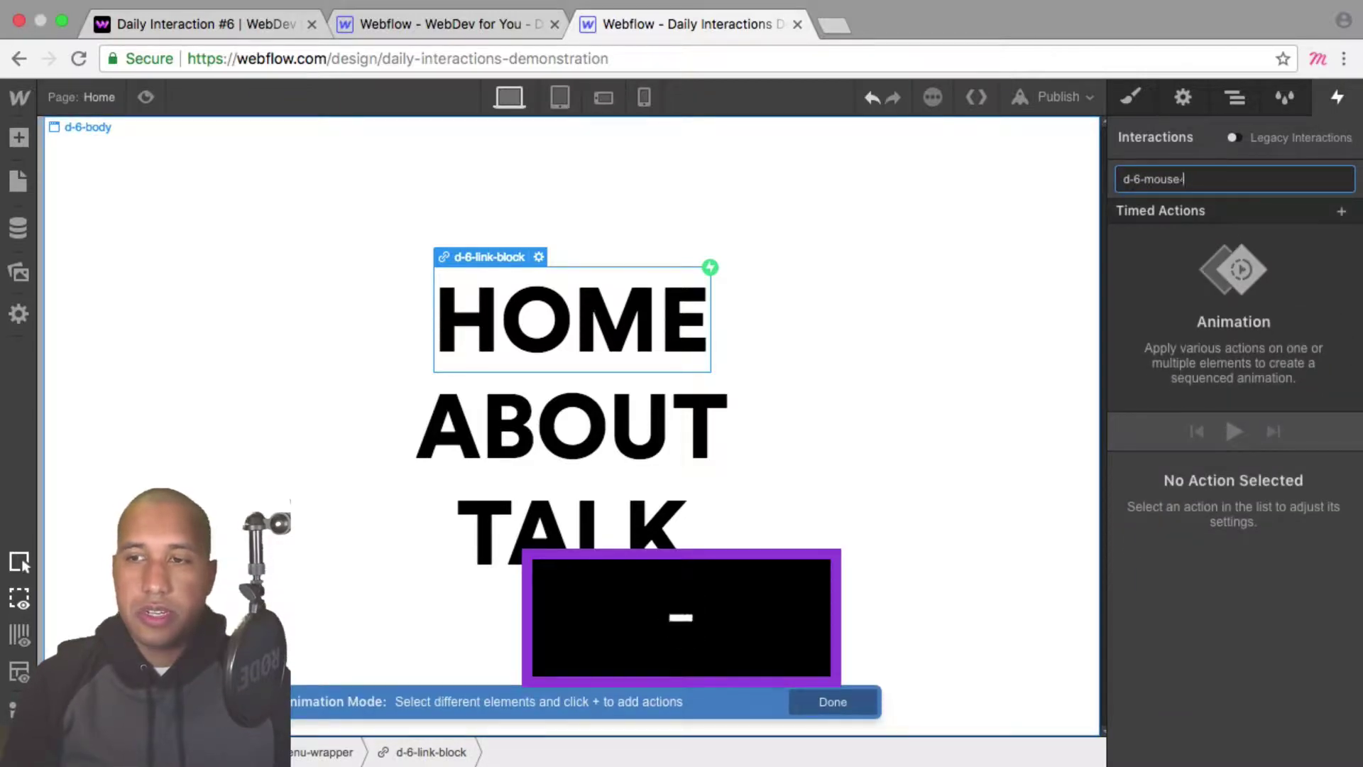
type("in")
key("Return")
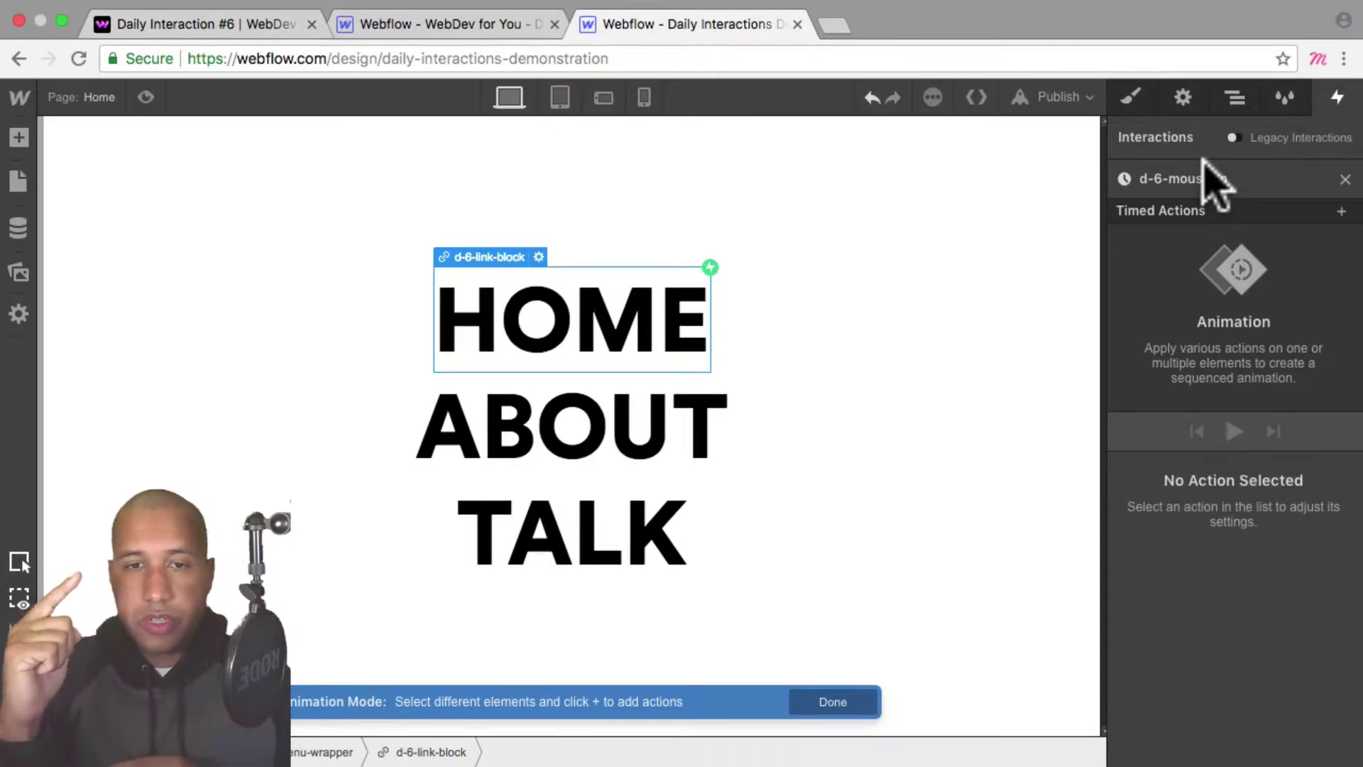
Add a Move action to d-6-mouse-in for the first d-6-menu-item-text inside the HOME link block
left_click(1338, 210)
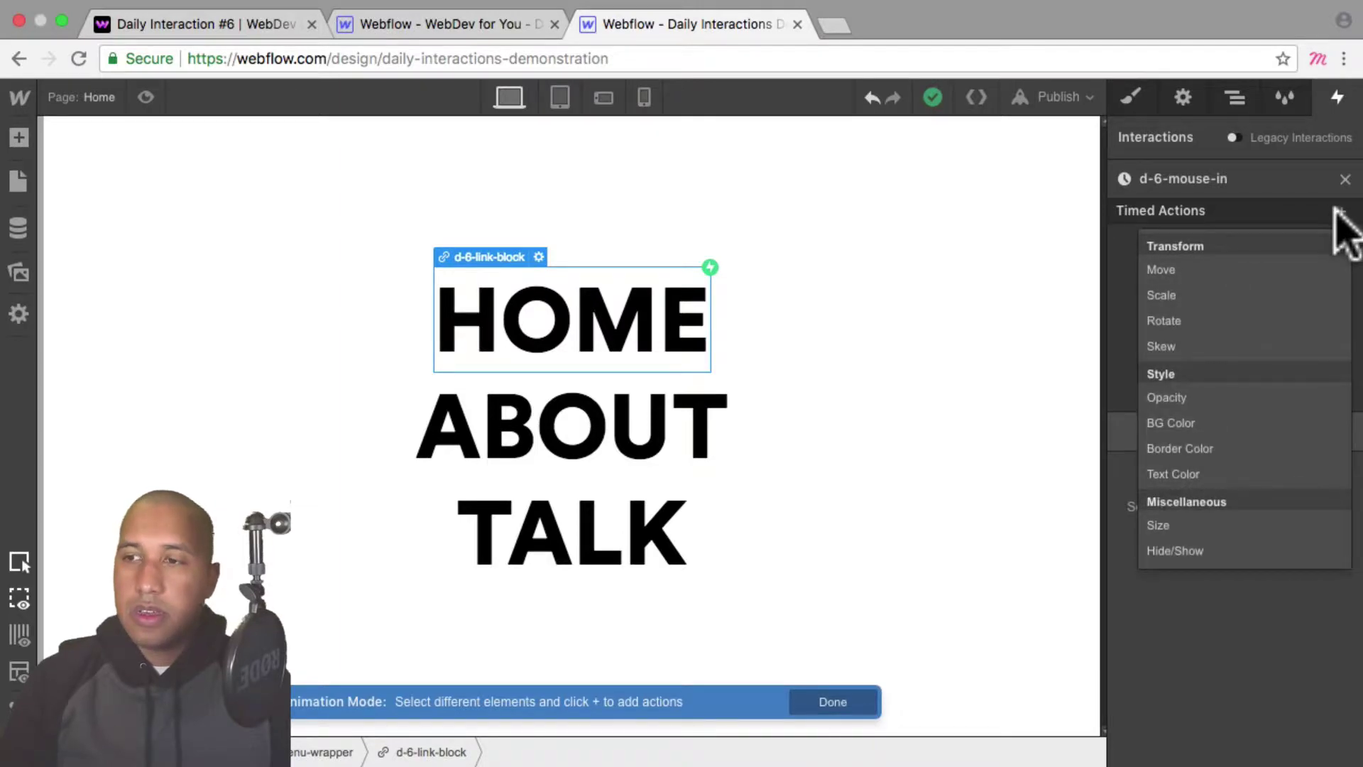
left_click(1235, 97)
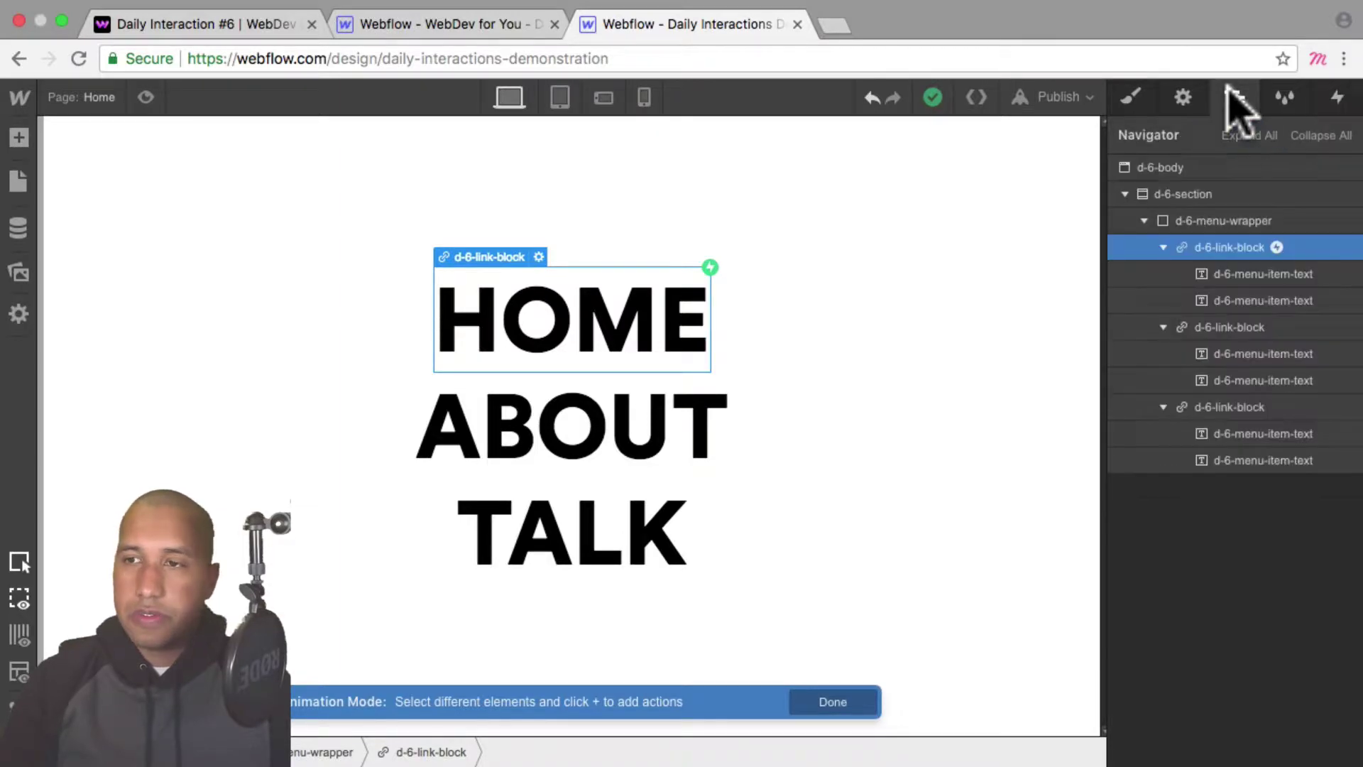
left_click(1244, 275)
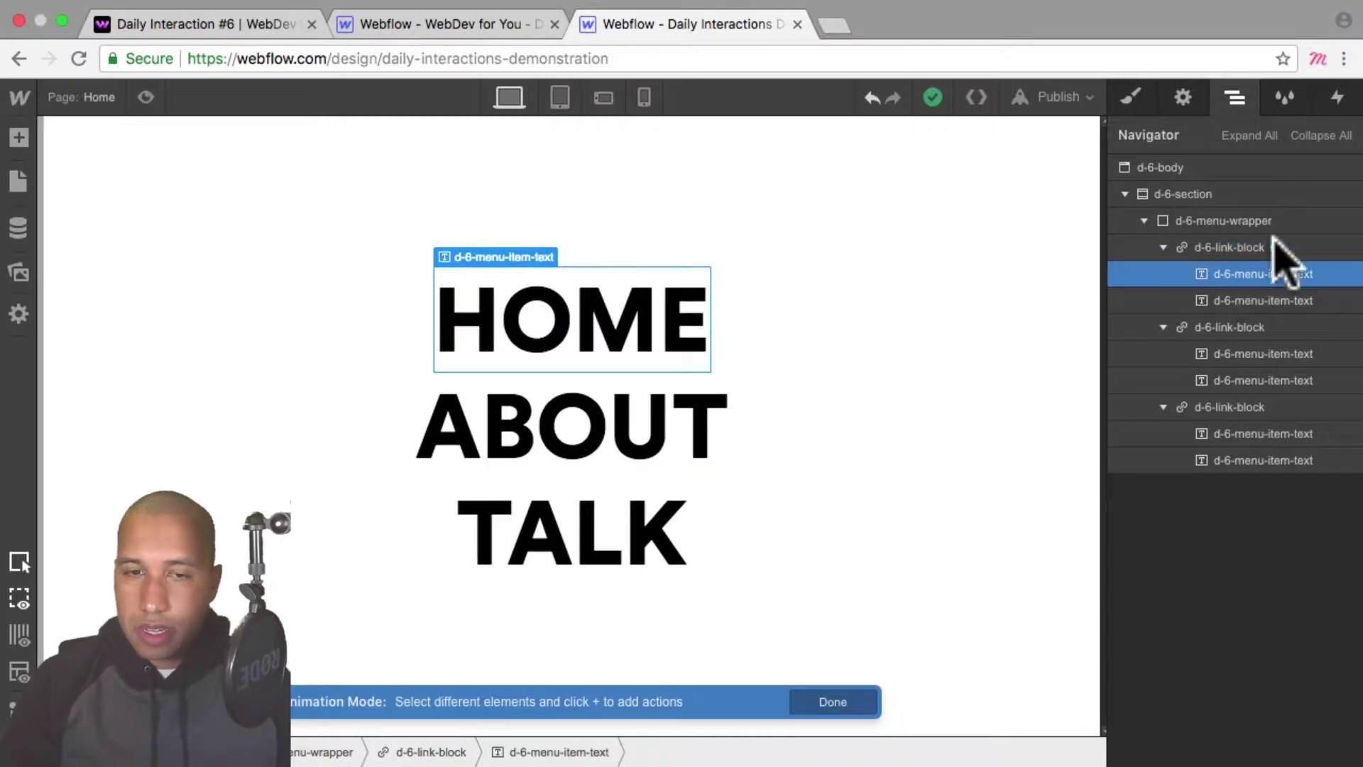
left_click(1337, 97)
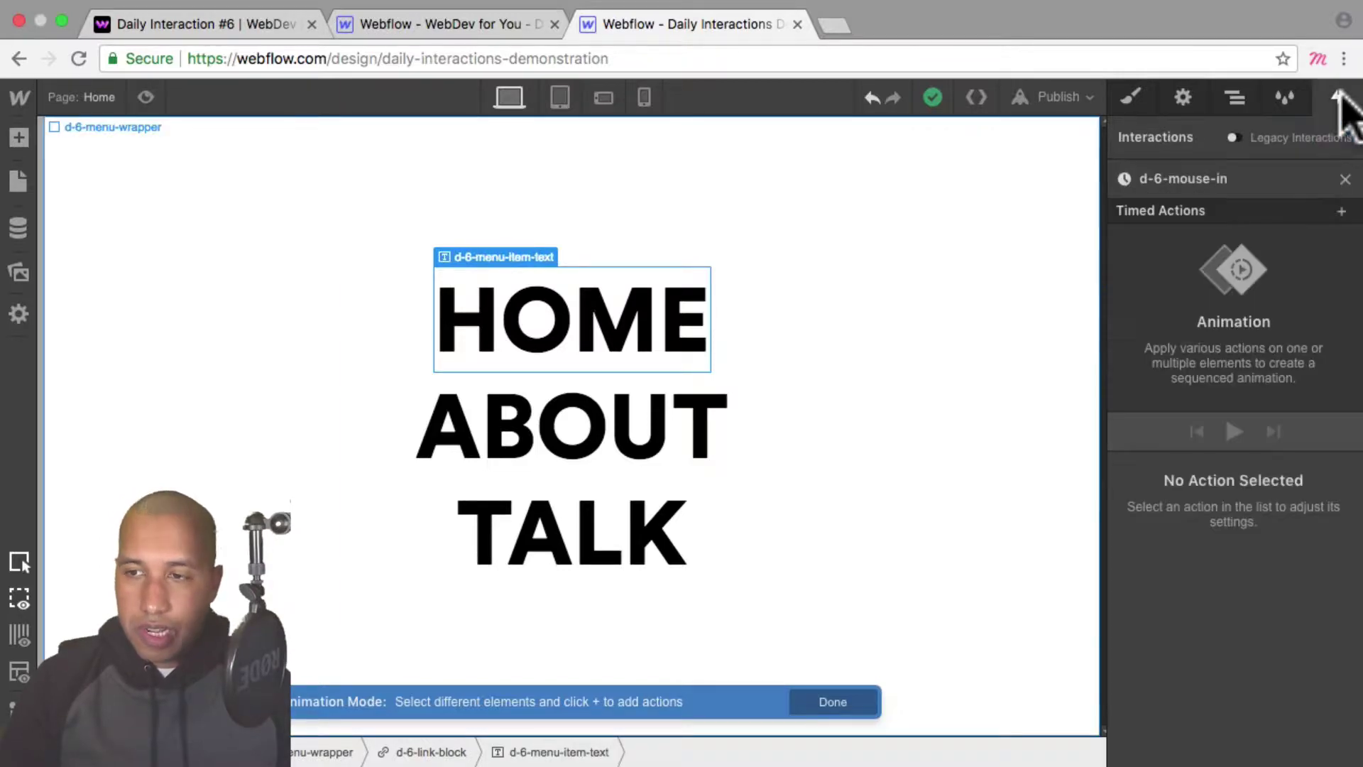
left_click(1341, 210)
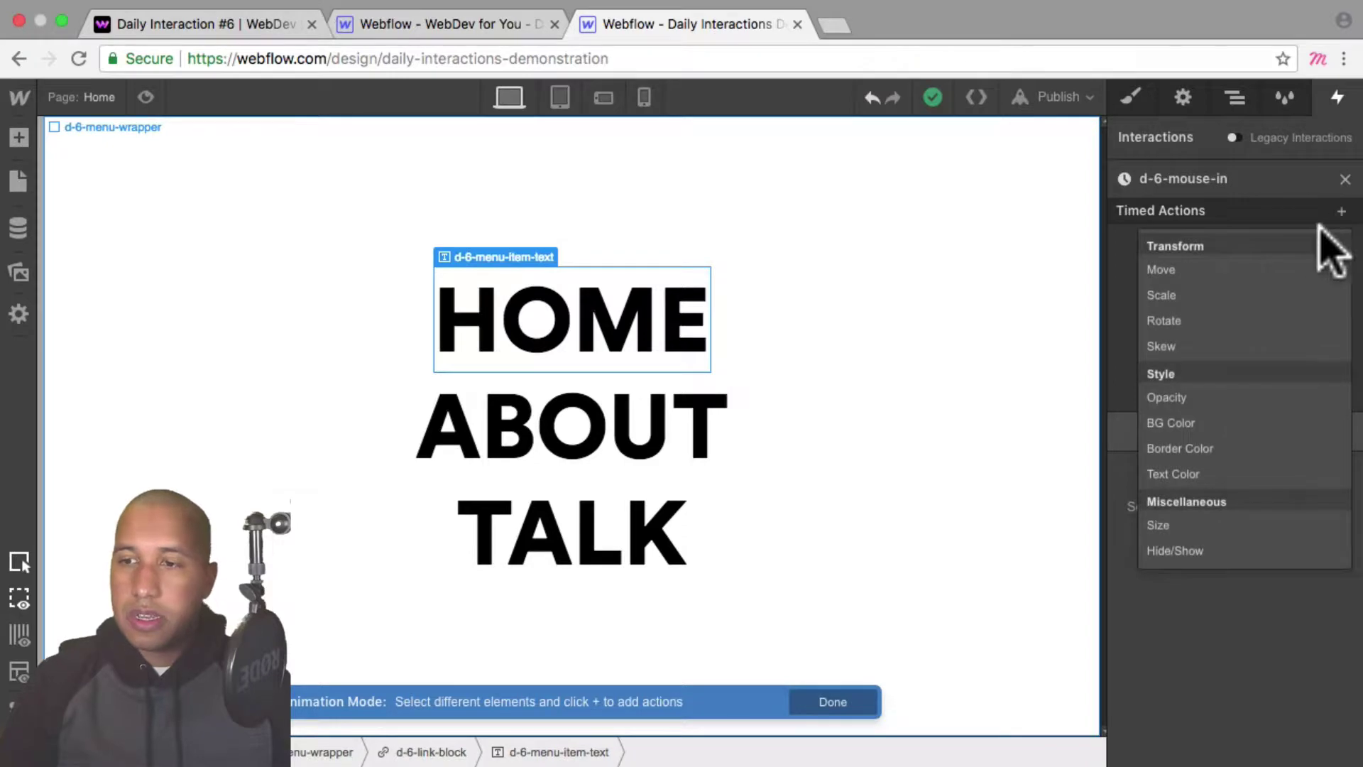
left_click(1272, 264)
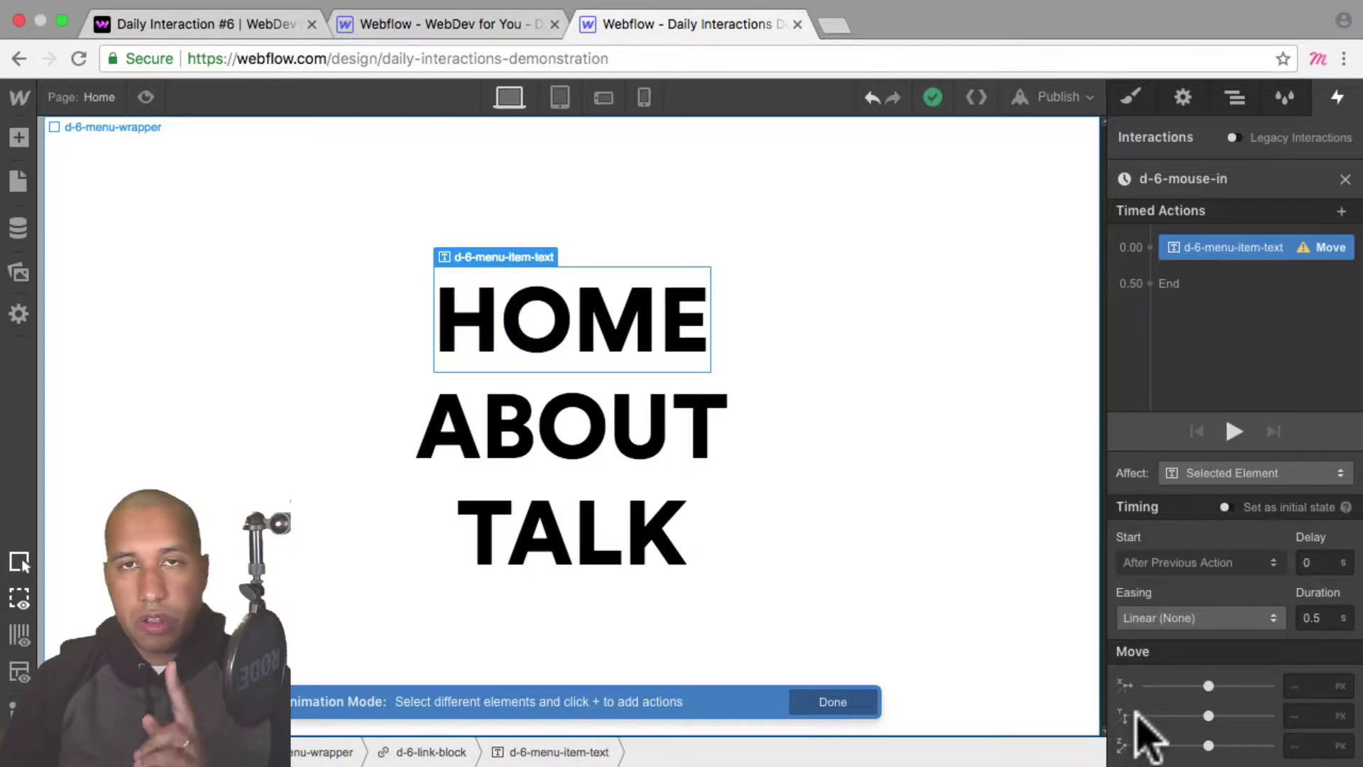
Set the Move action's Y offset to -100% with Out Expo easing, and preview the hover on HOME
left_click(1304, 717)
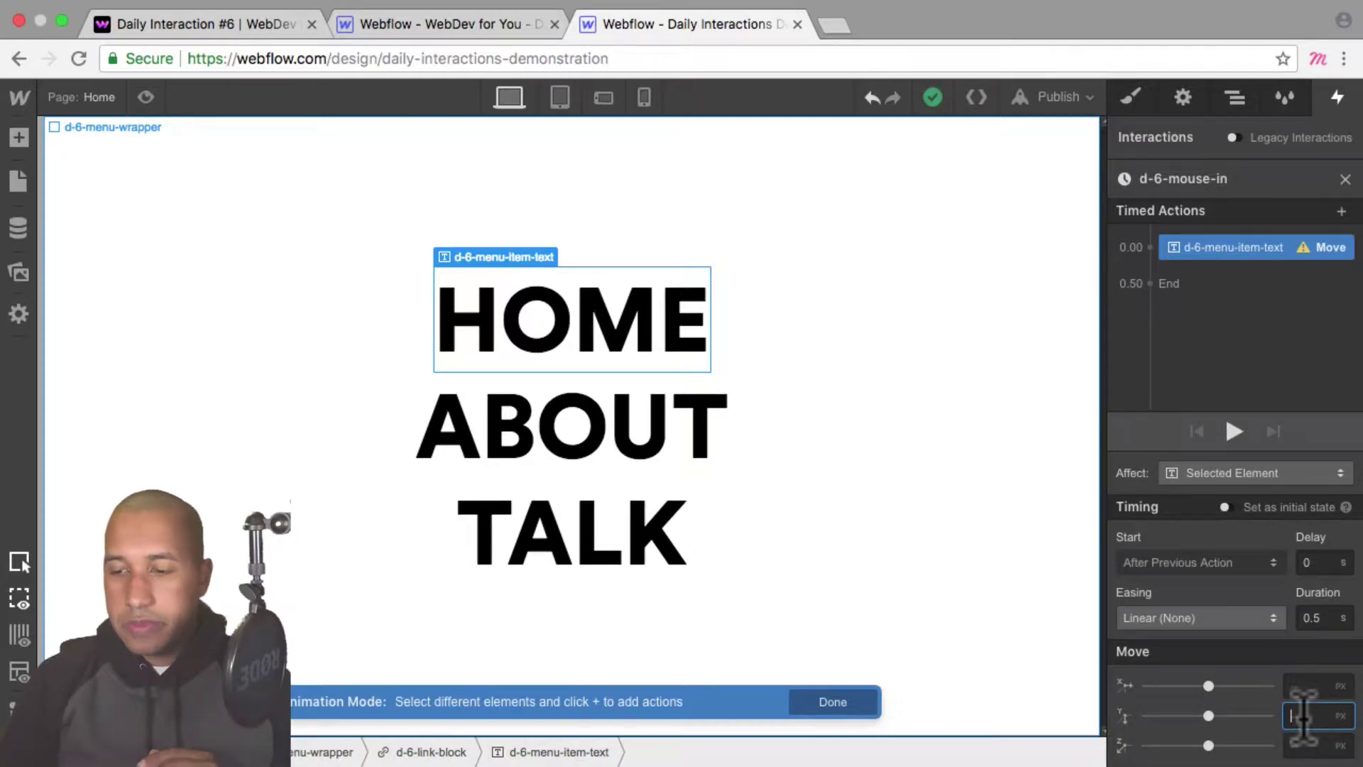
type("-100%")
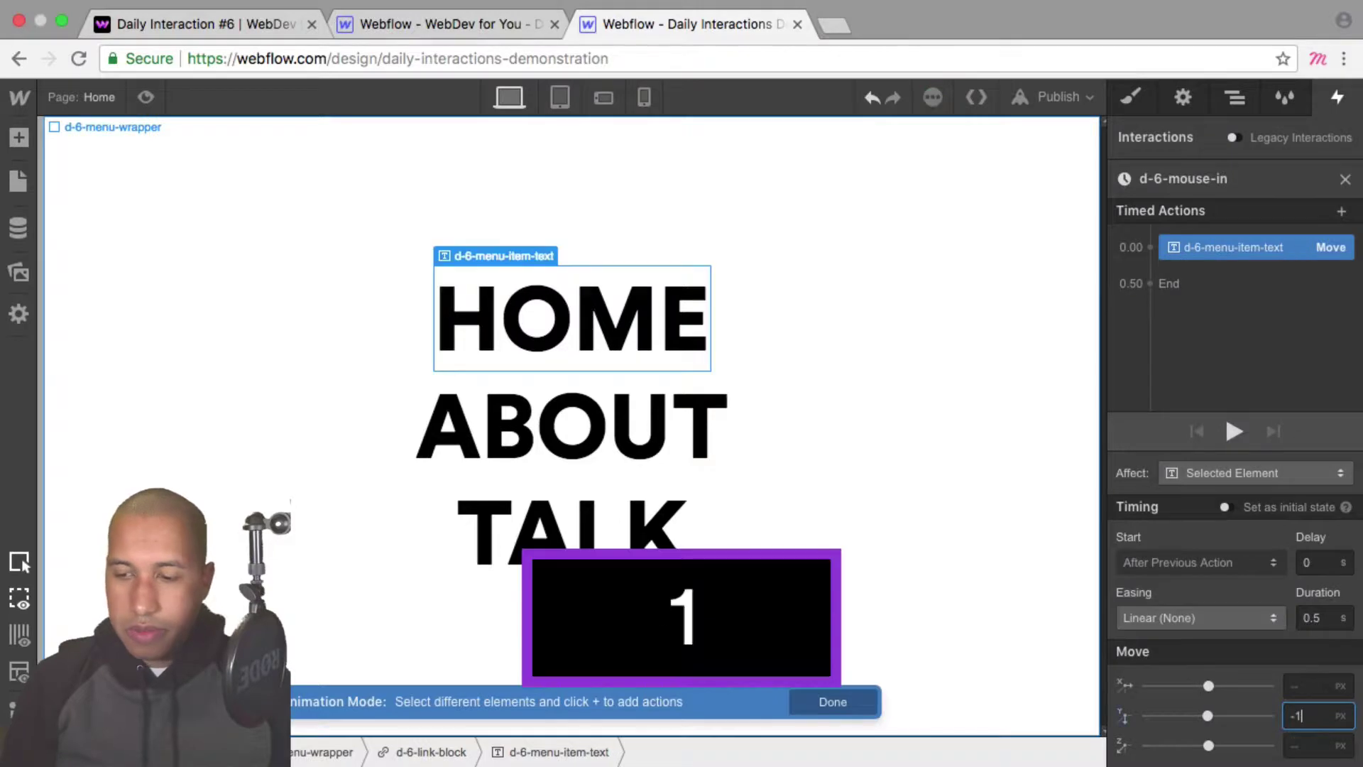
key("shift+Return")
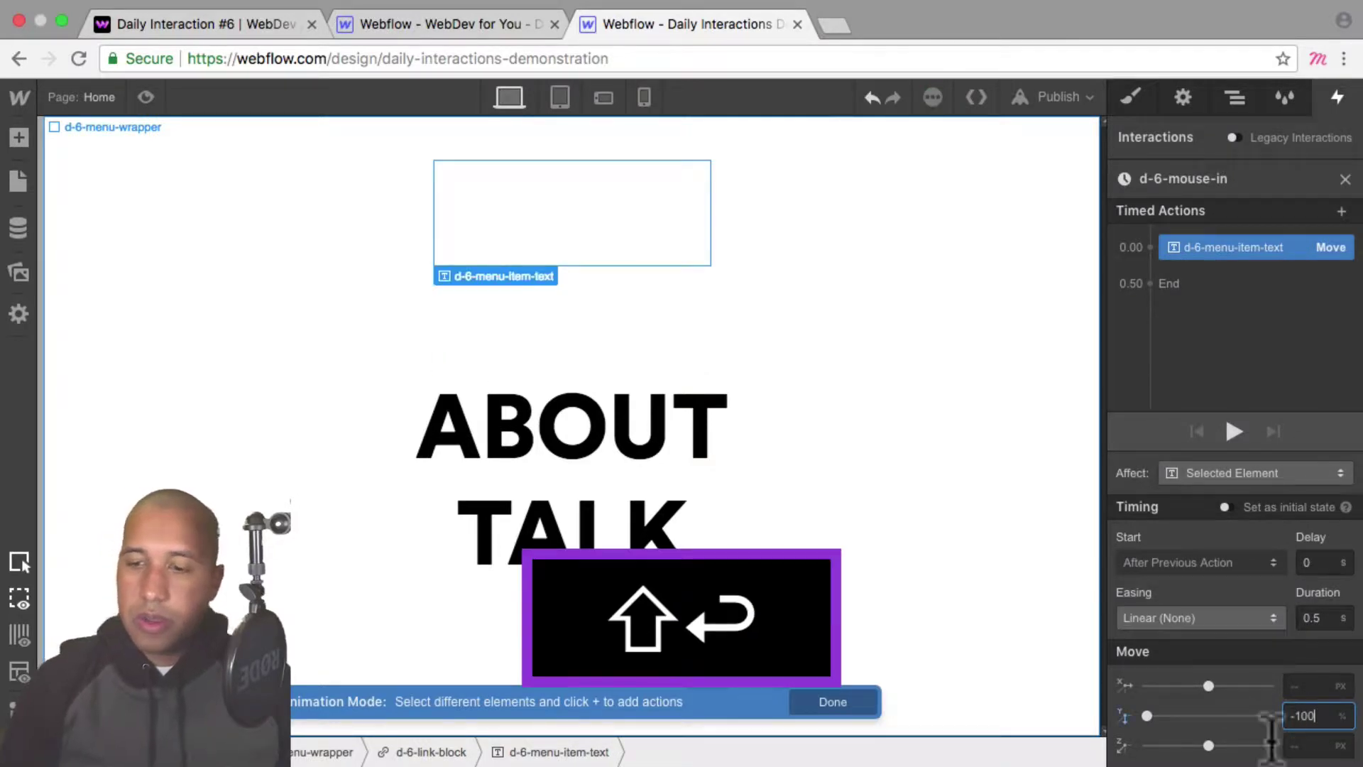
left_click(1204, 620)
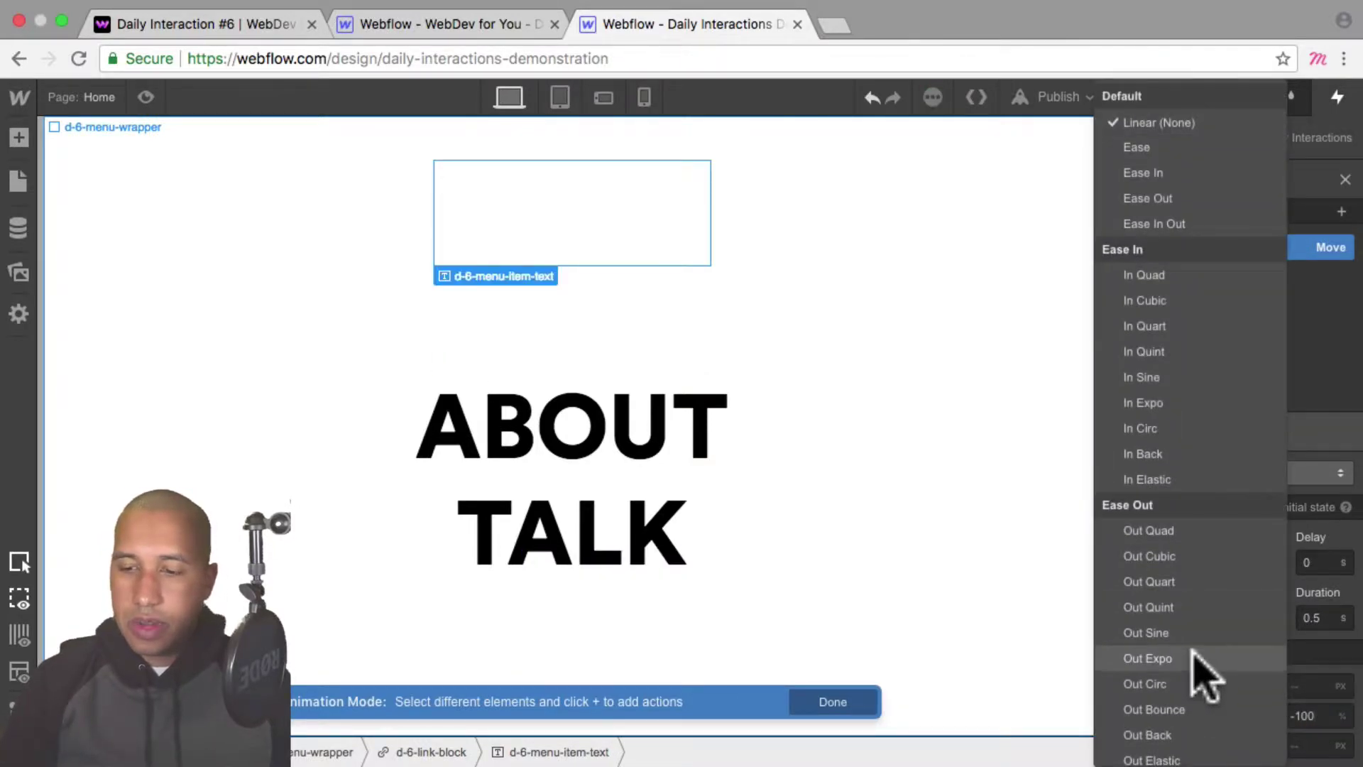
left_click(1164, 658)
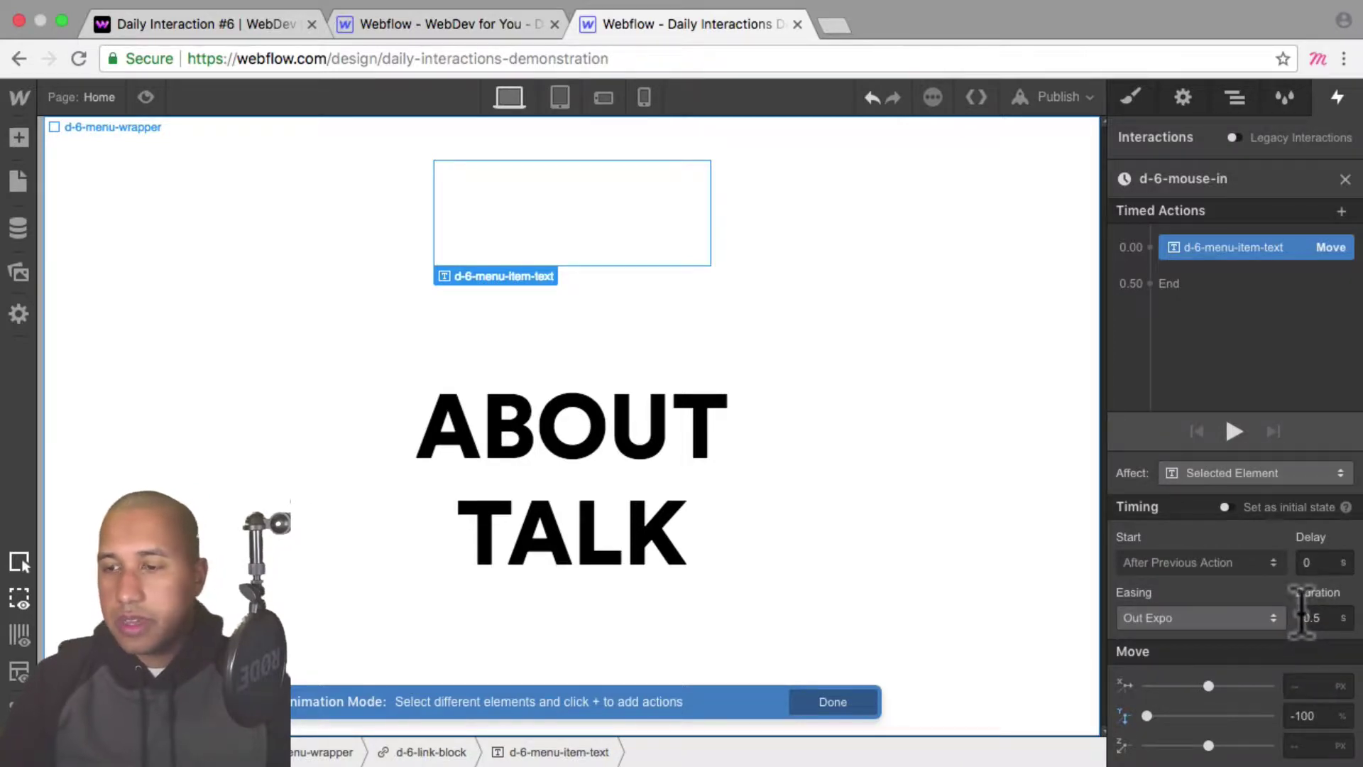
left_click(145, 98)
left_click(694, 323)
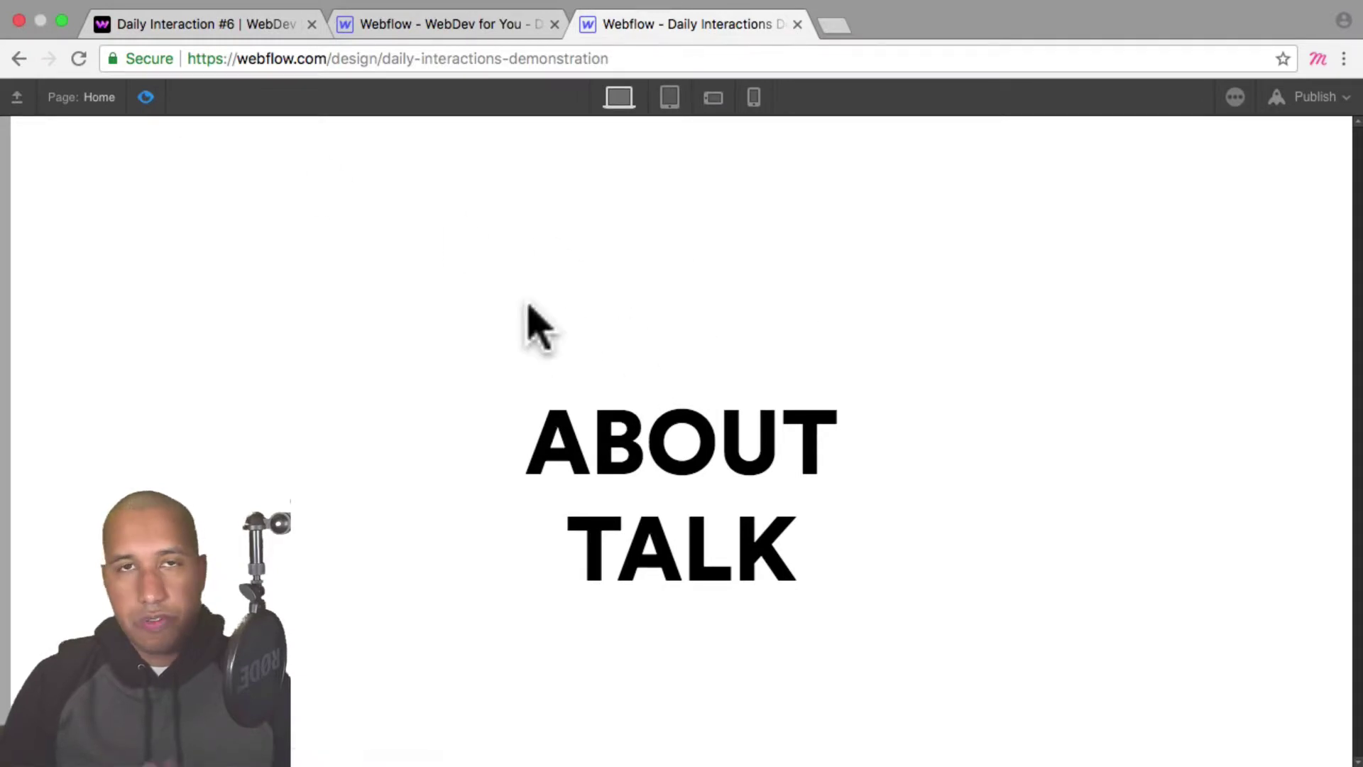
left_click(147, 98)
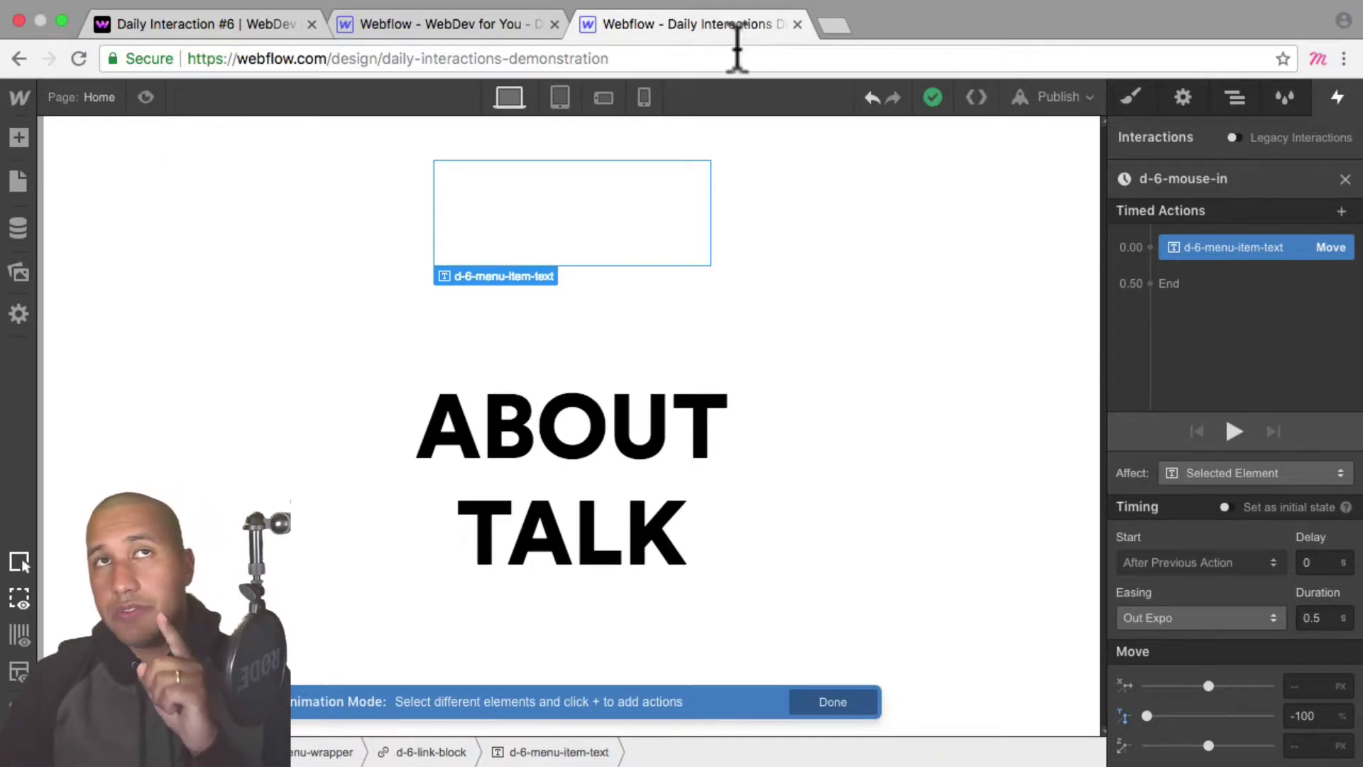
Make the Move action affect the class, targeting all elements with this class, and preview the hover
left_click(1234, 98)
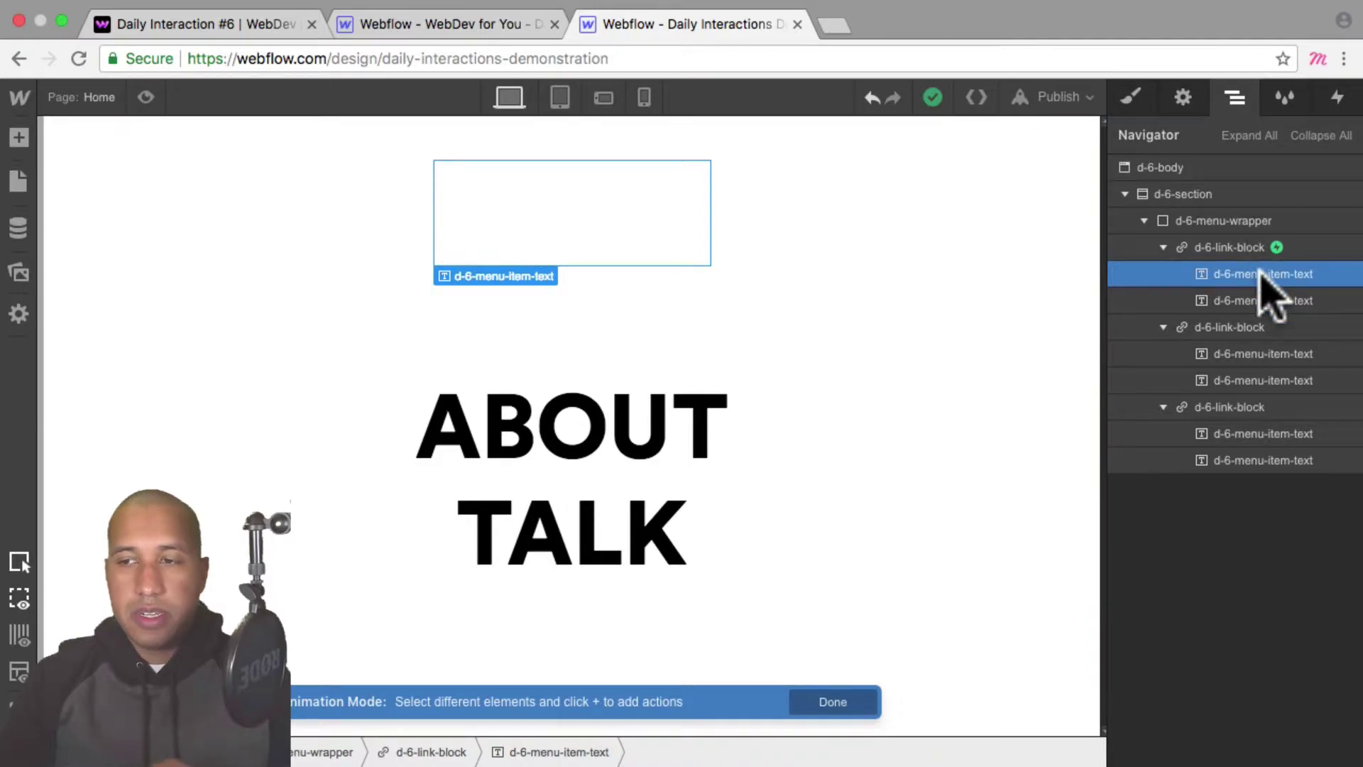
left_click(1337, 99)
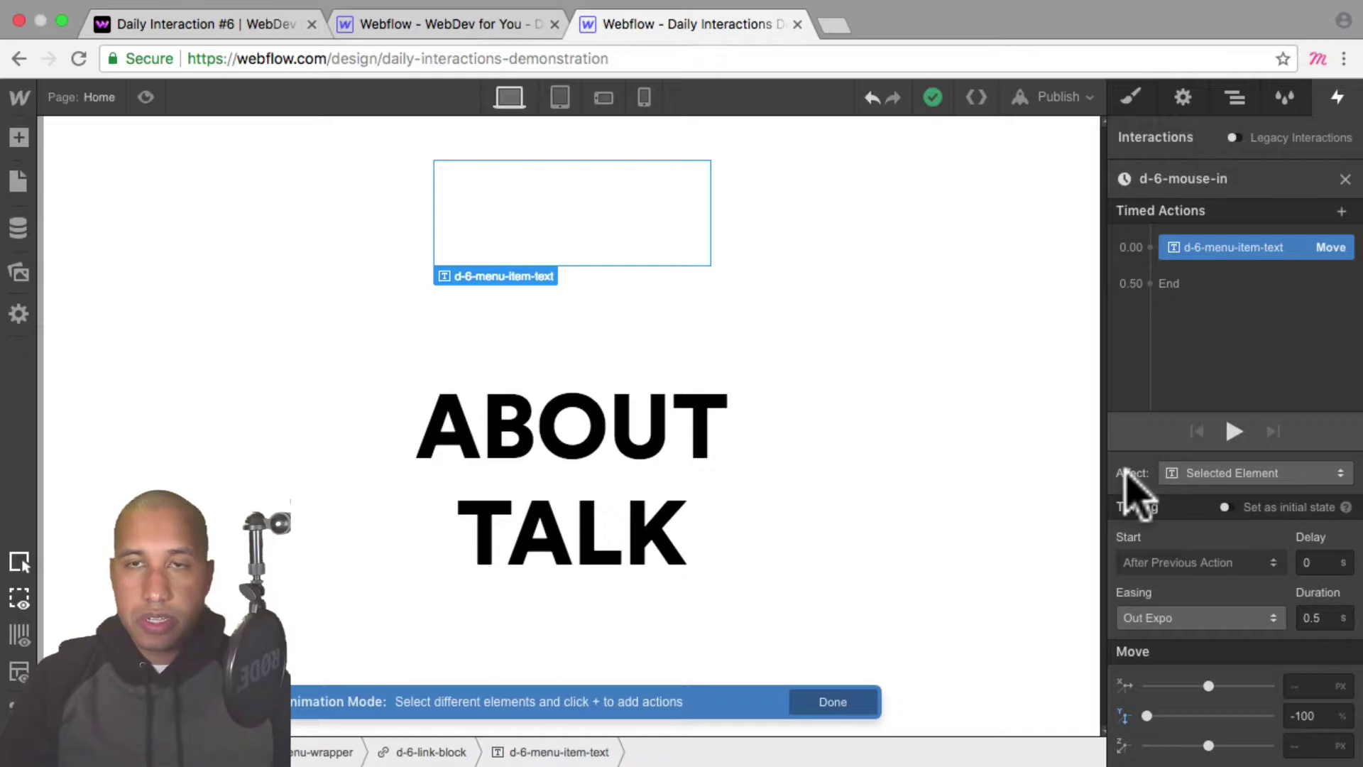
left_click(1220, 473)
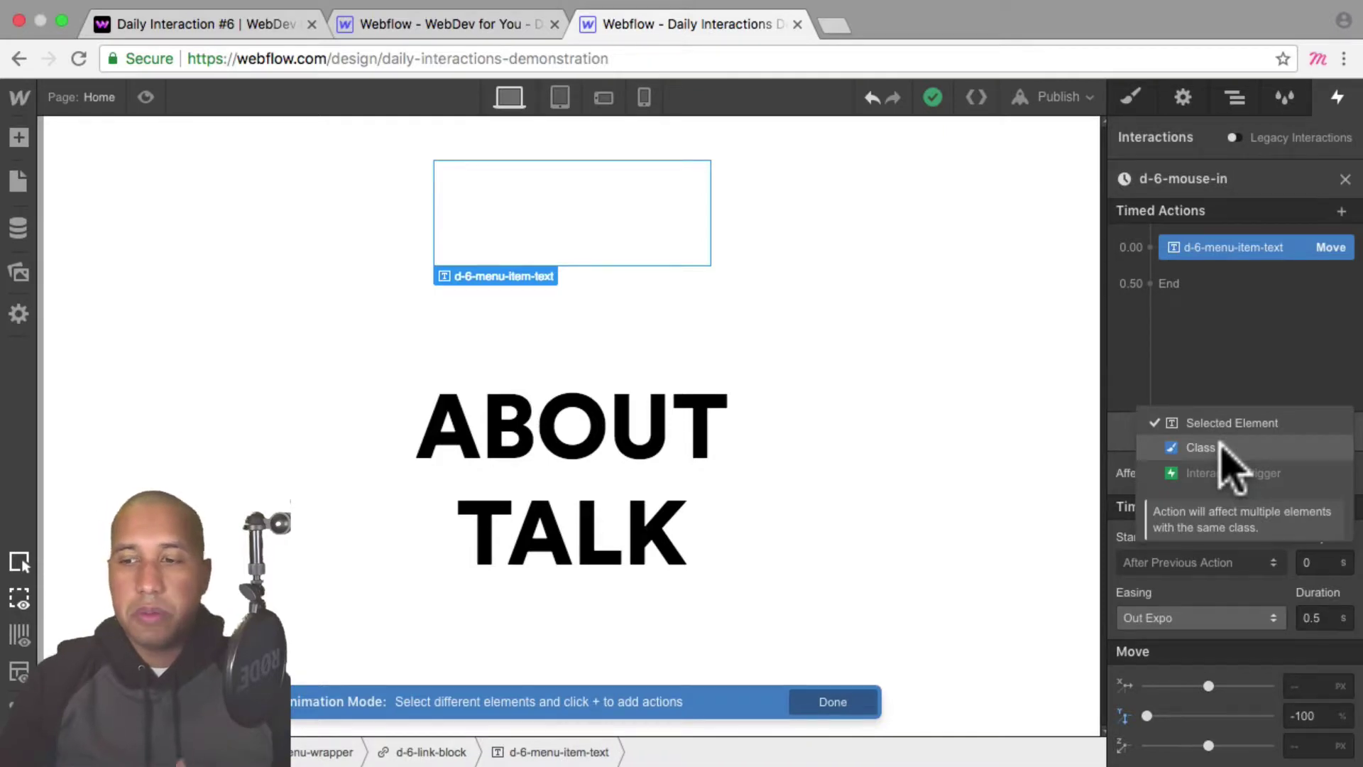
left_click(1202, 448)
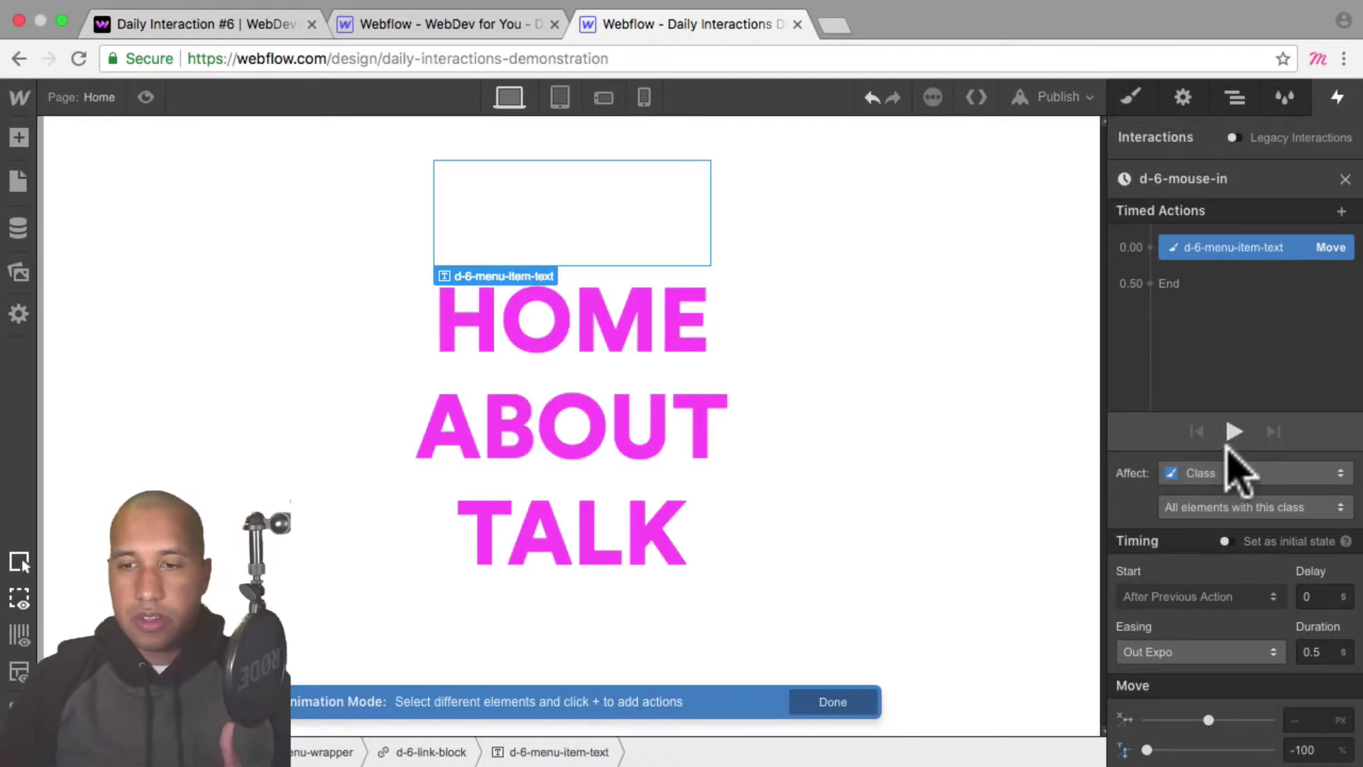
left_click(1213, 506)
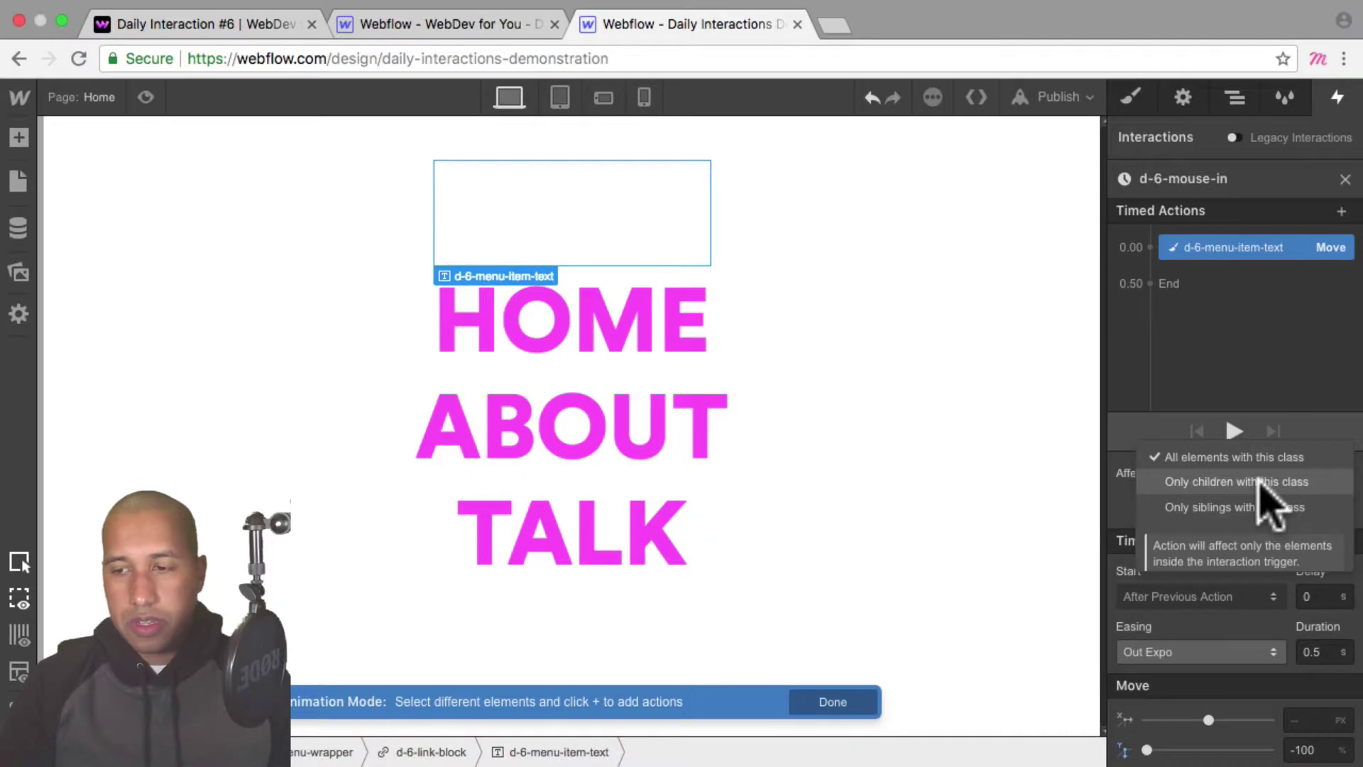
left_click(1239, 457)
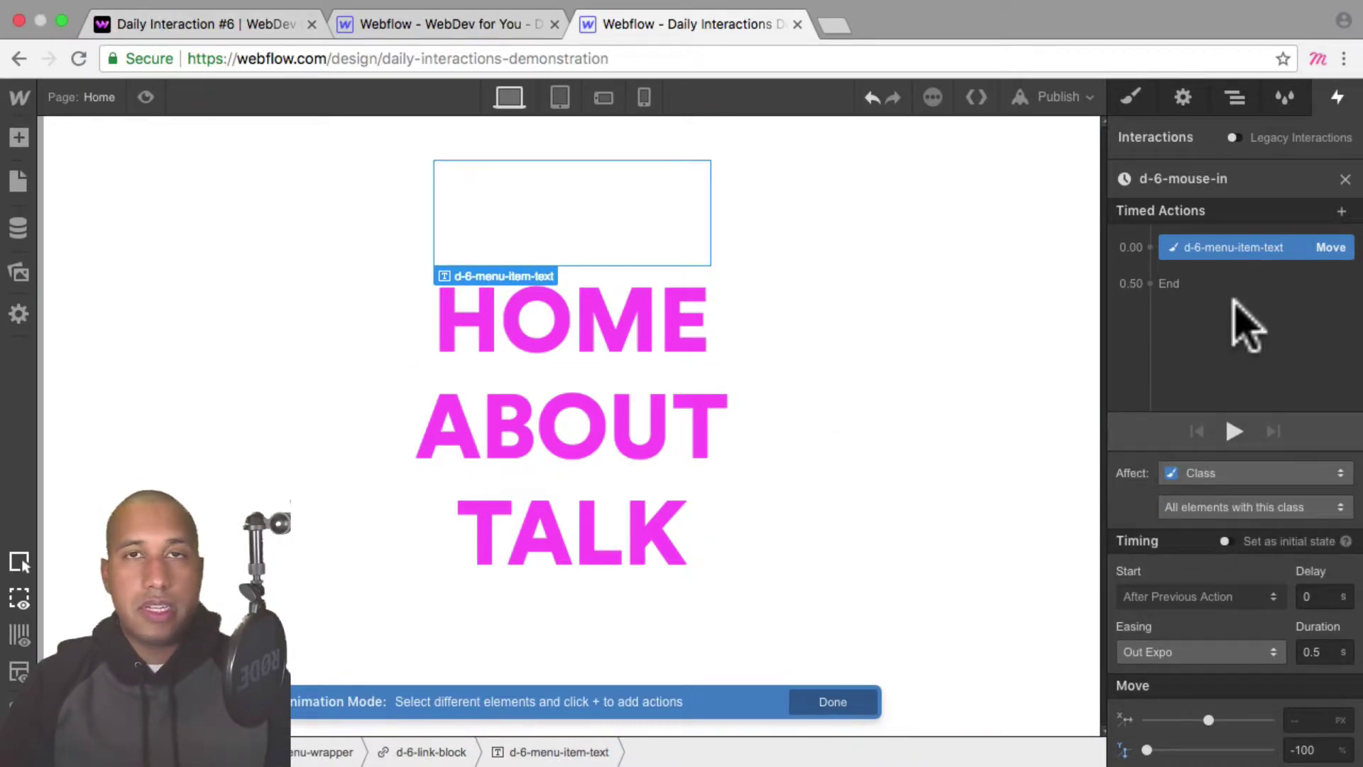
left_click(145, 96)
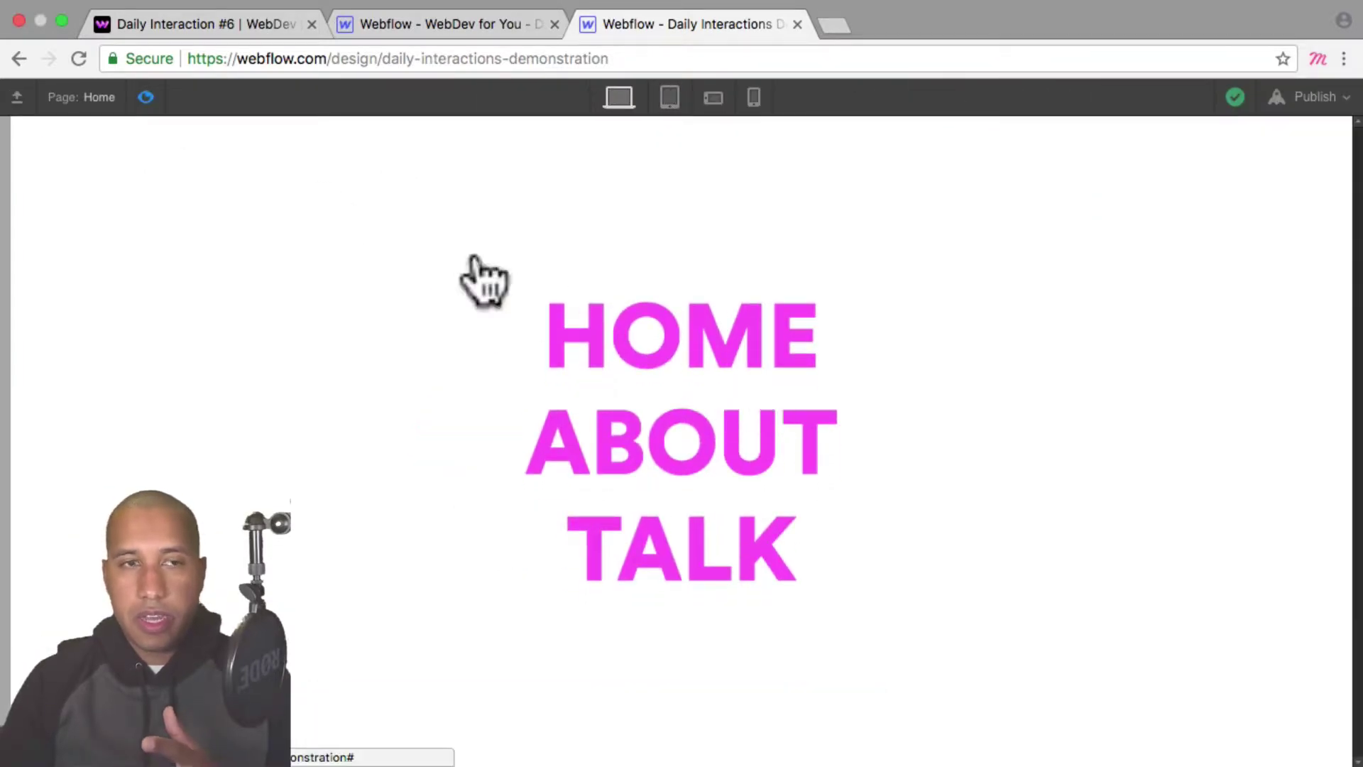
left_click(146, 97)
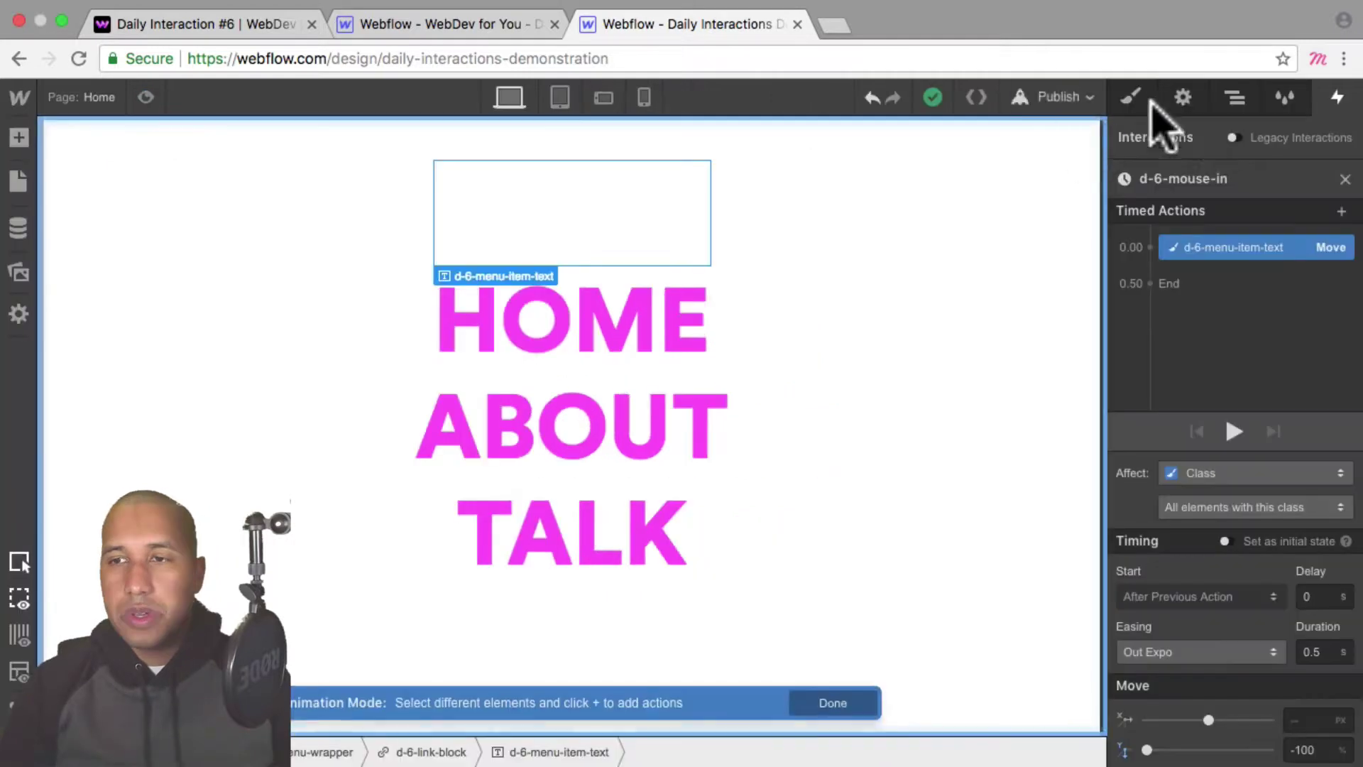
Restrict the Move action to only children with this class and preview the hover on HOME
left_click(1235, 97)
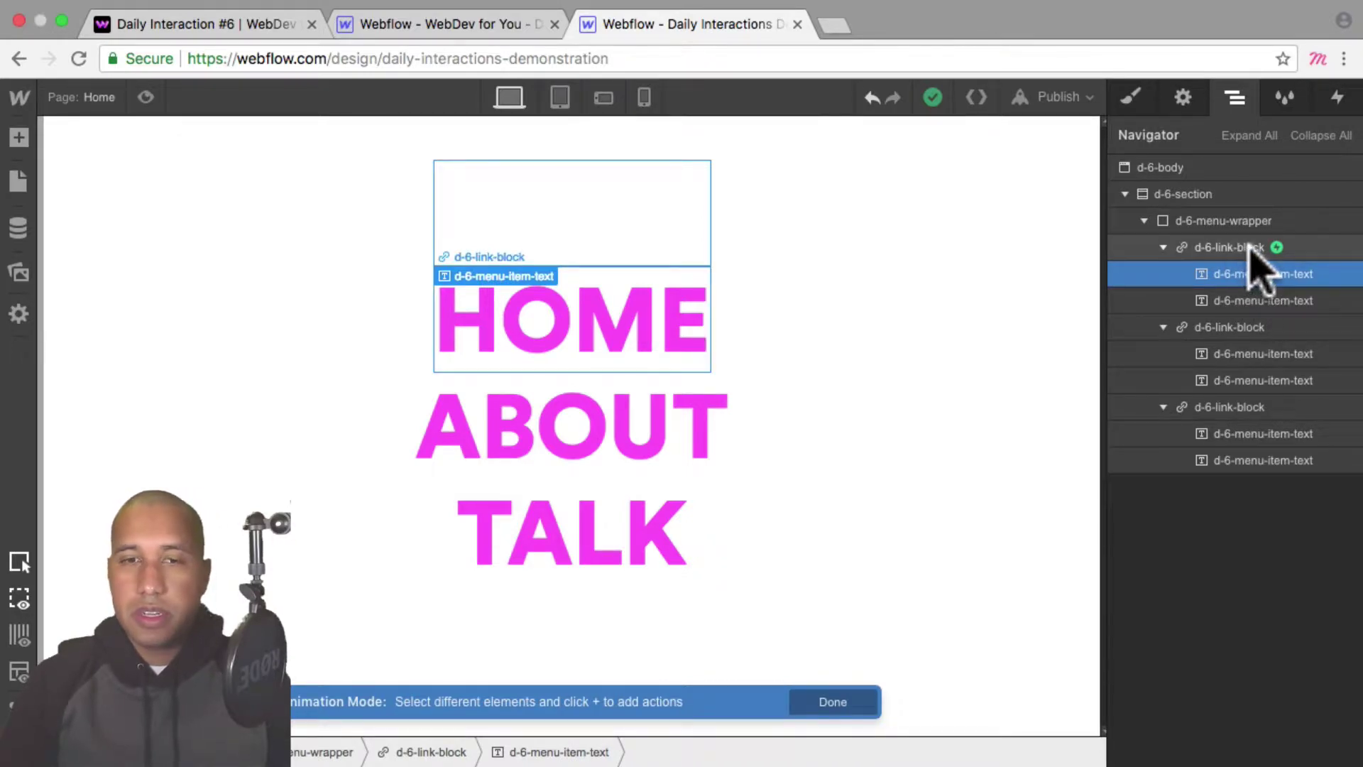
left_click(1335, 99)
left_click(1215, 513)
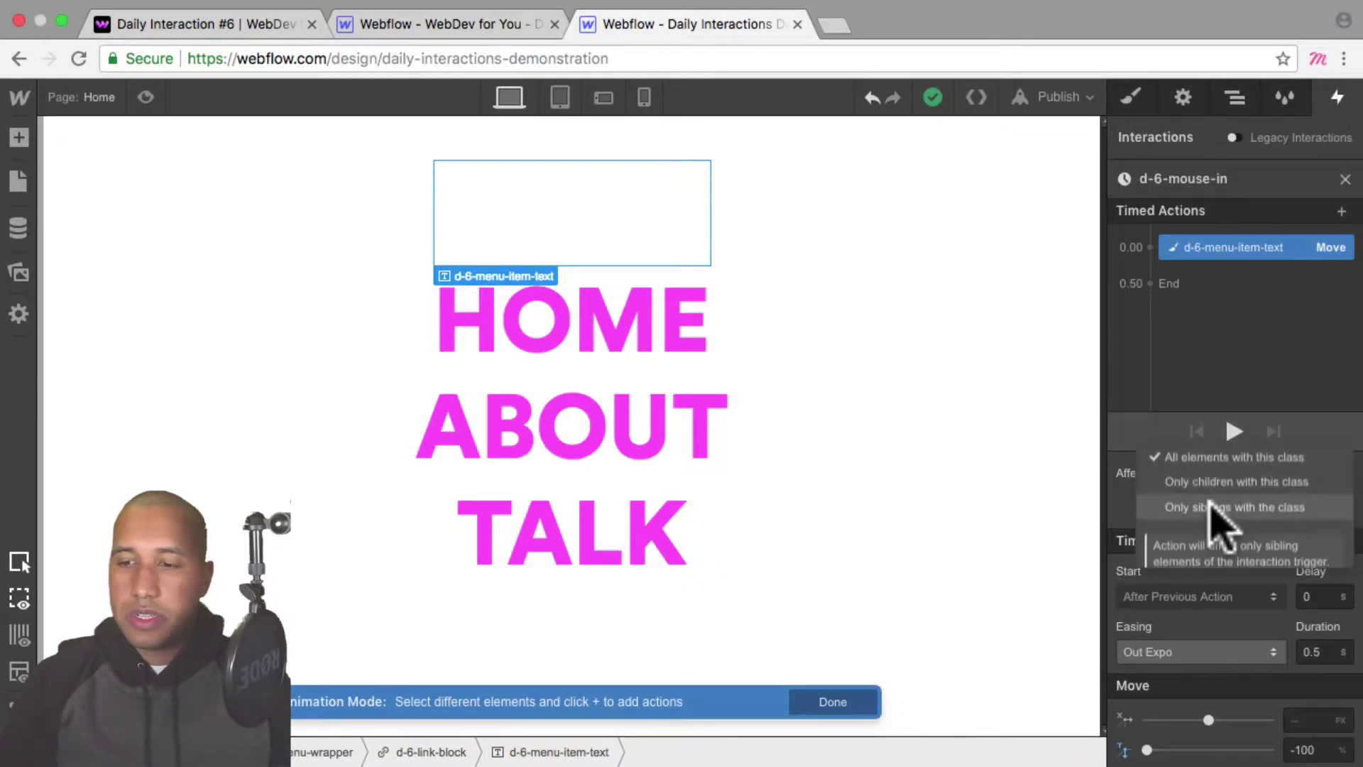
left_click(1244, 483)
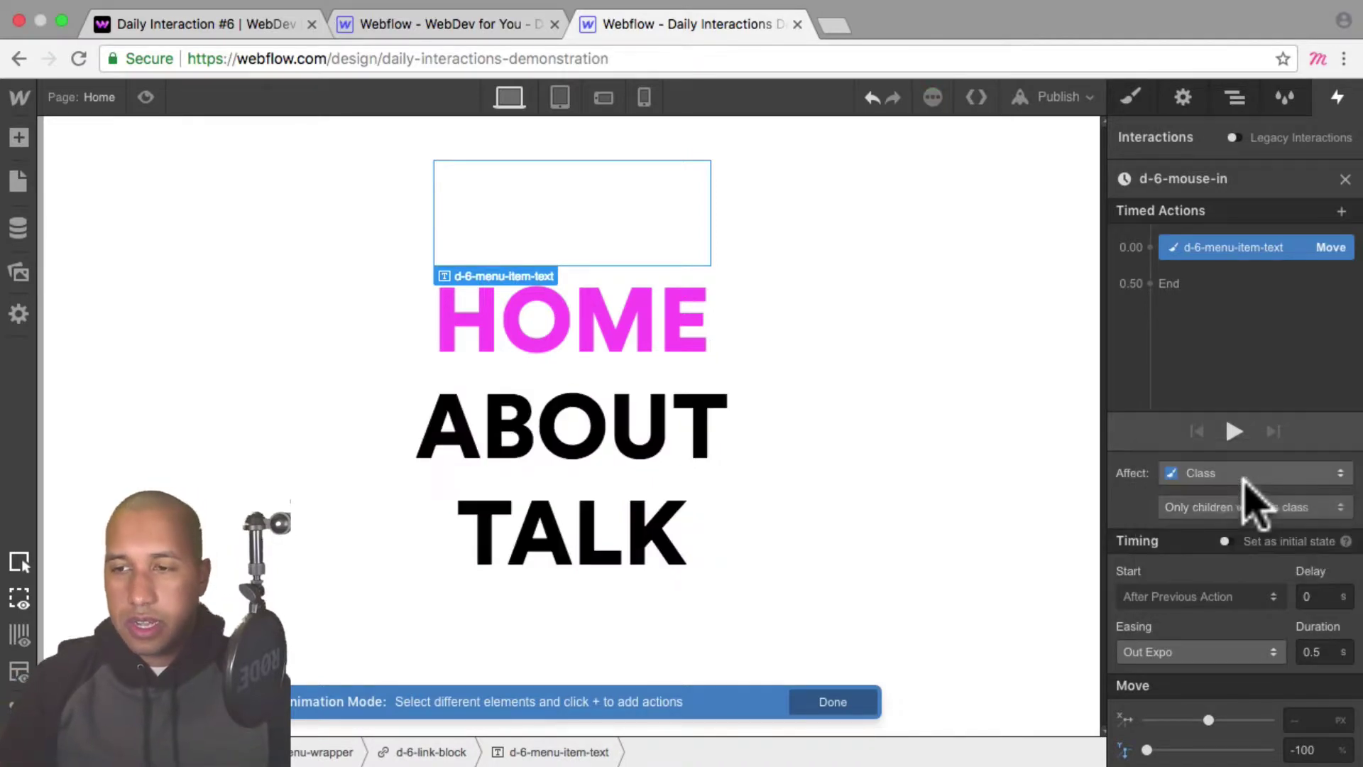
left_click(145, 97)
left_click(596, 307)
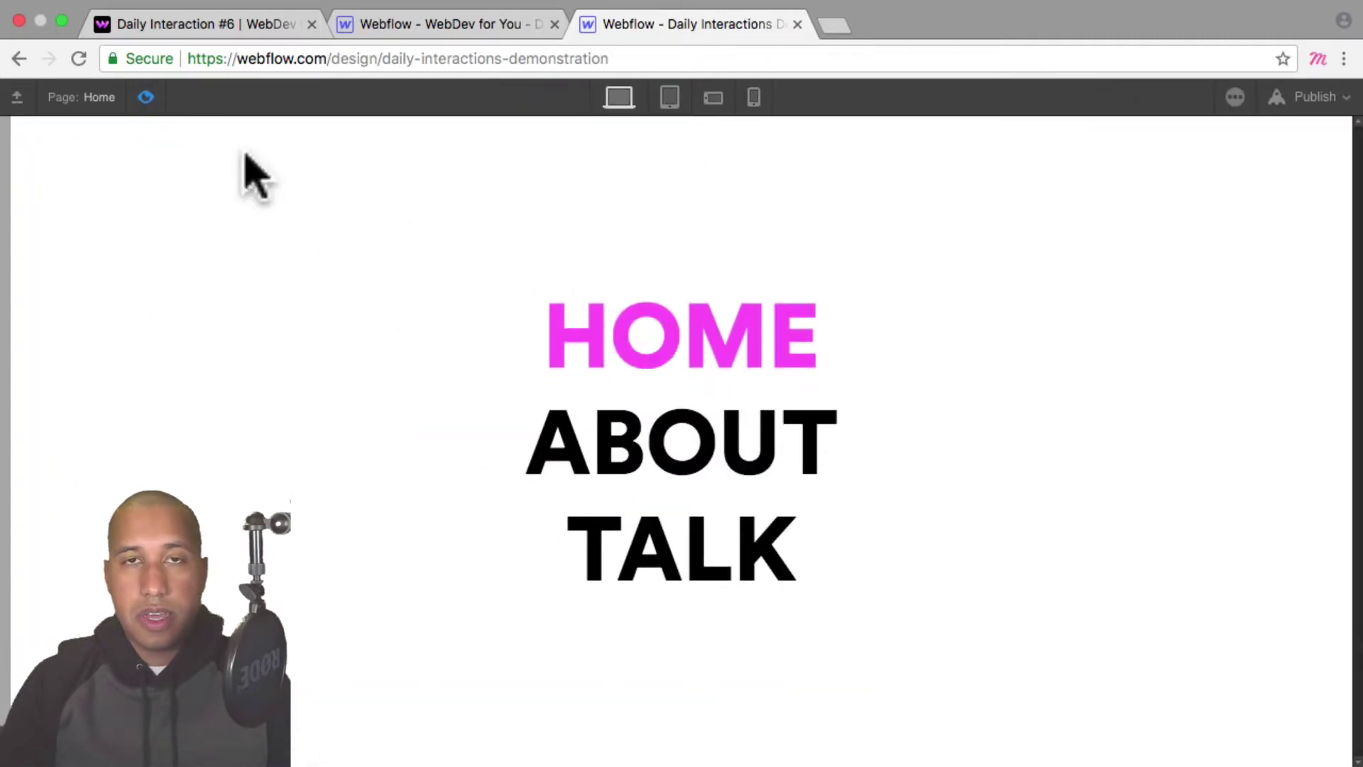
left_click(145, 96)
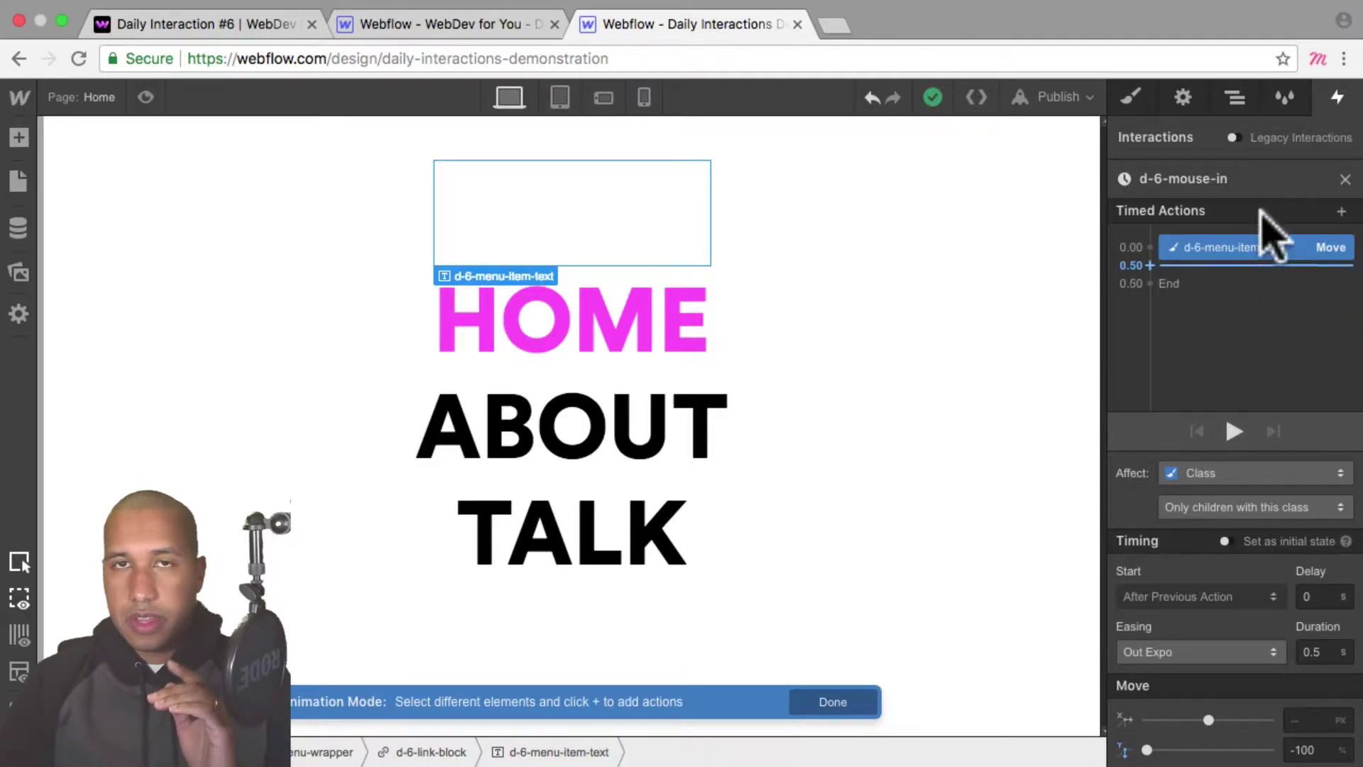
Leave the d-6-mouse-in animation, set the Mouse Hover trigger to the d-6-link-block class, and preview the hover on the menu links
left_click(1236, 101)
left_click(1246, 247)
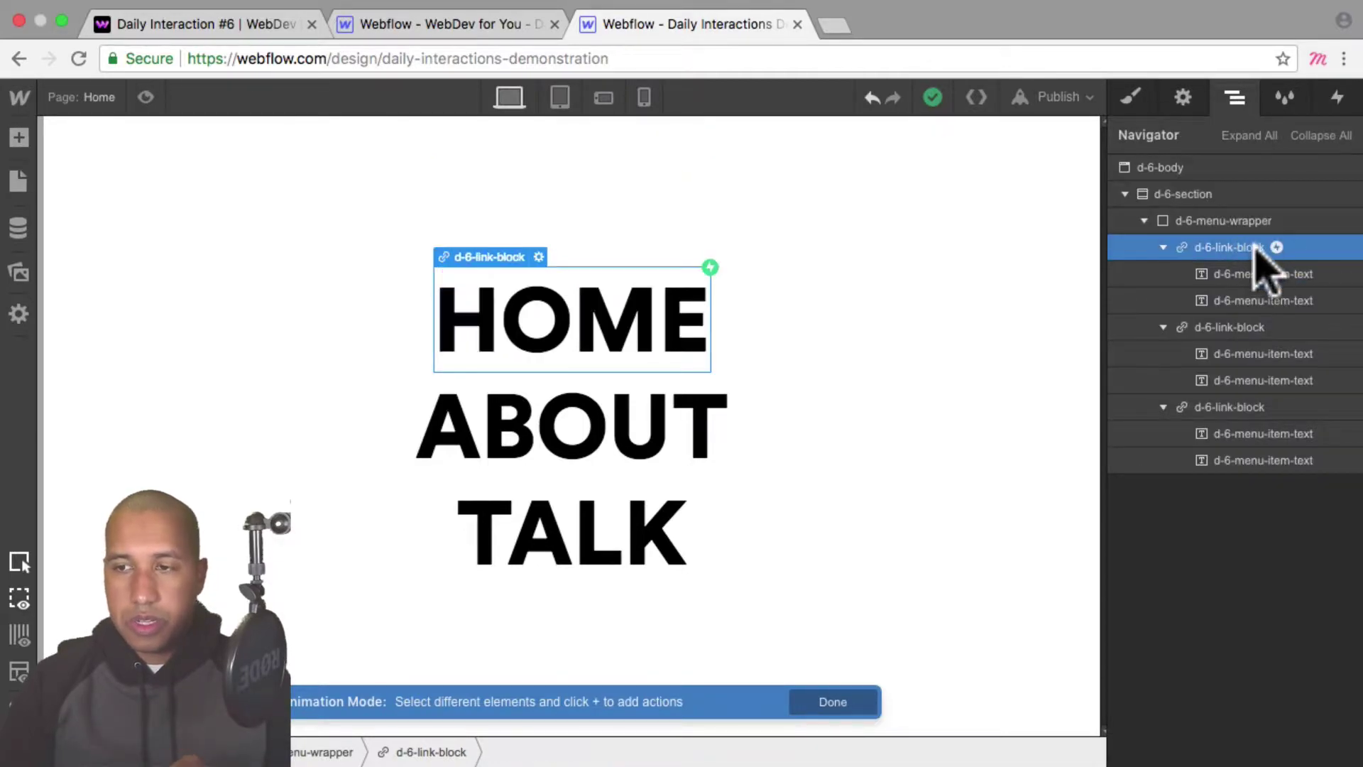
left_click(1338, 98)
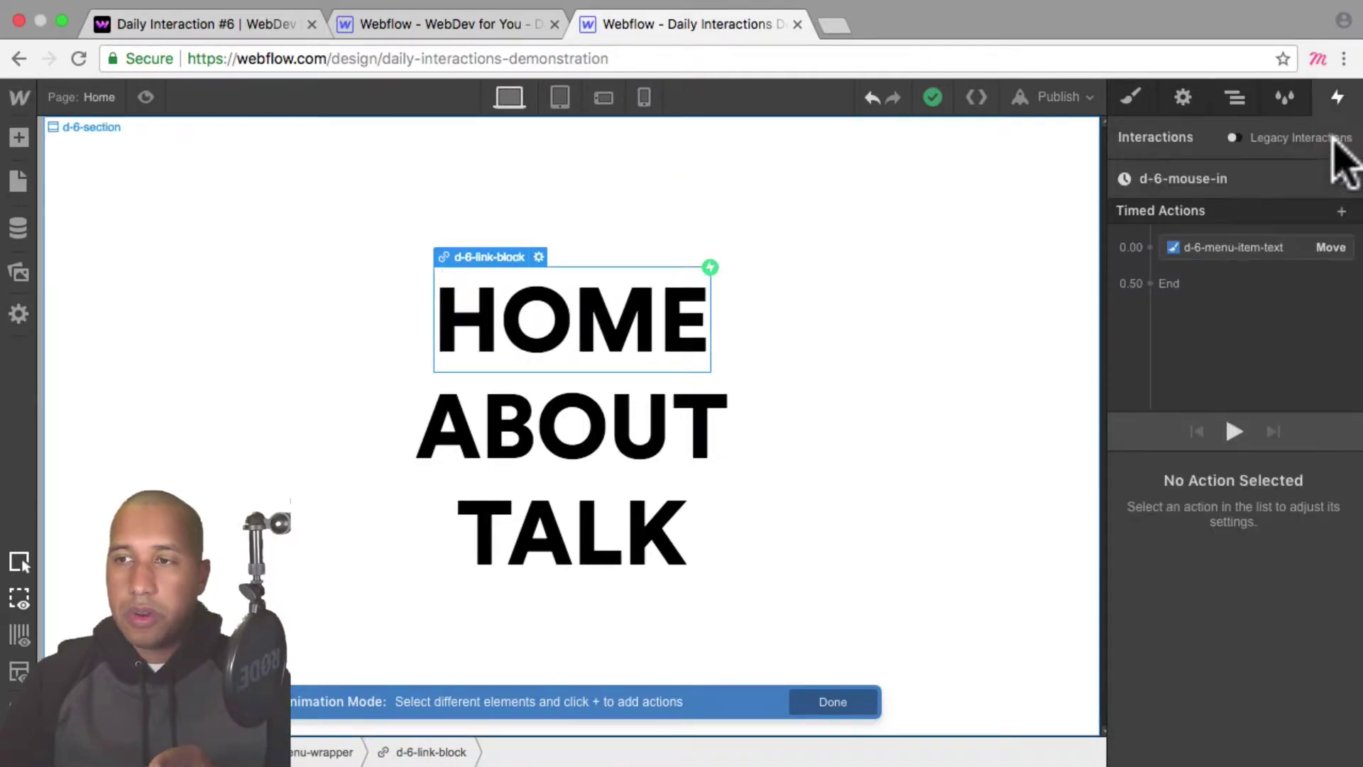
left_click(1344, 177)
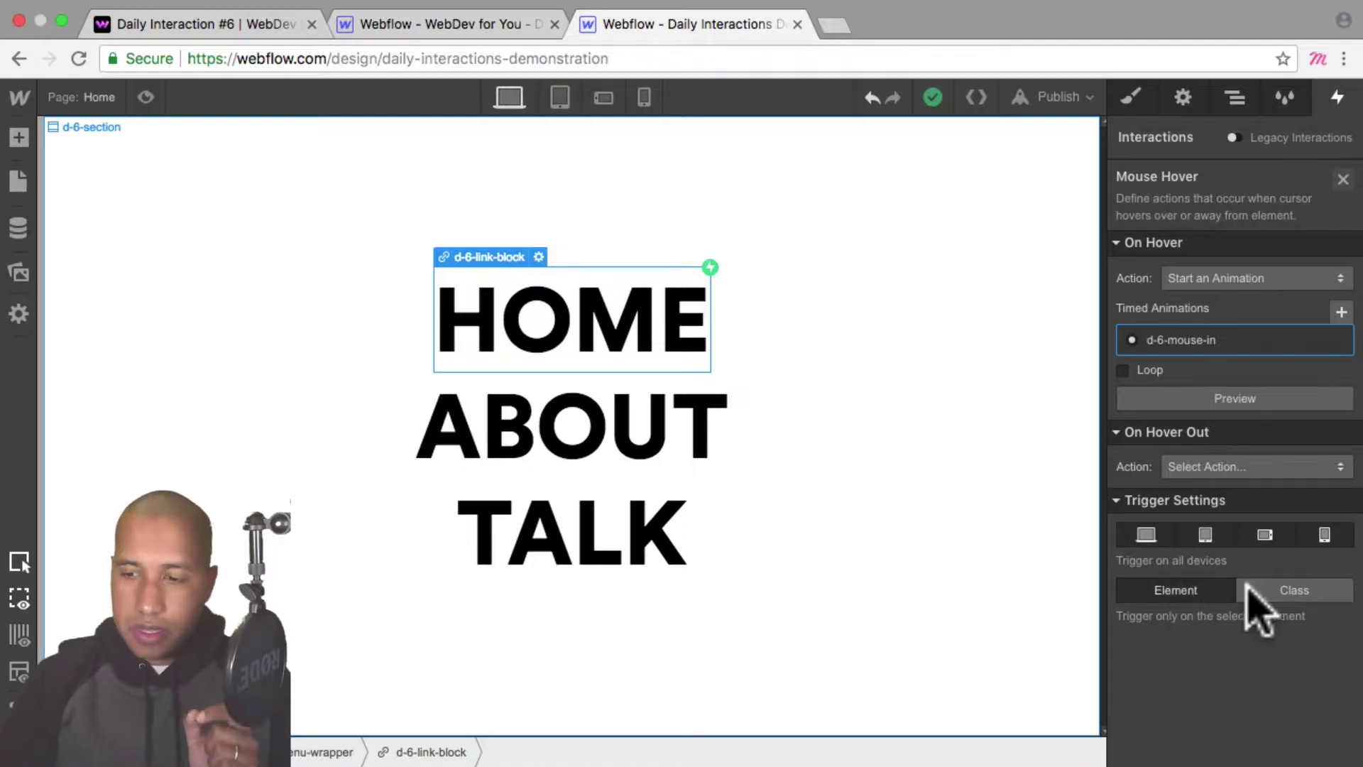
left_click(1275, 591)
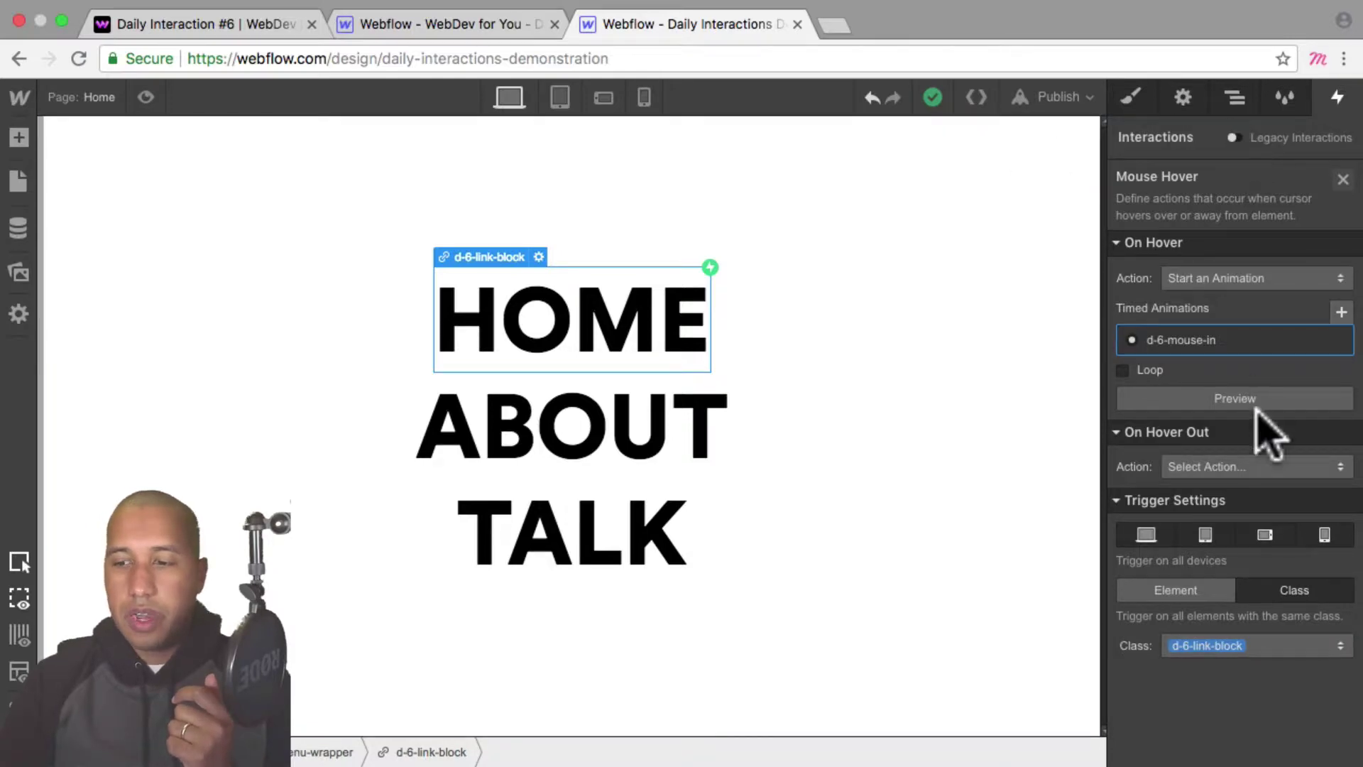
left_click(1235, 98)
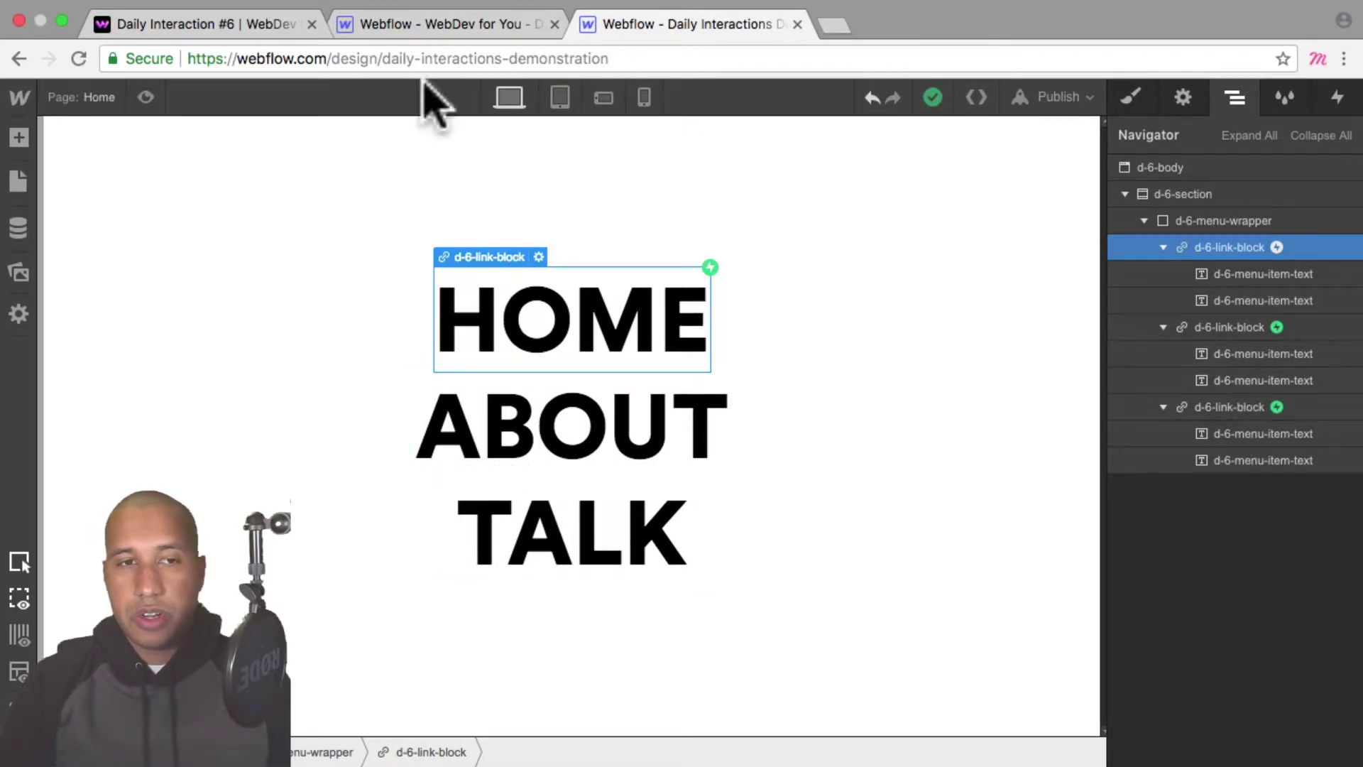
left_click(146, 98)
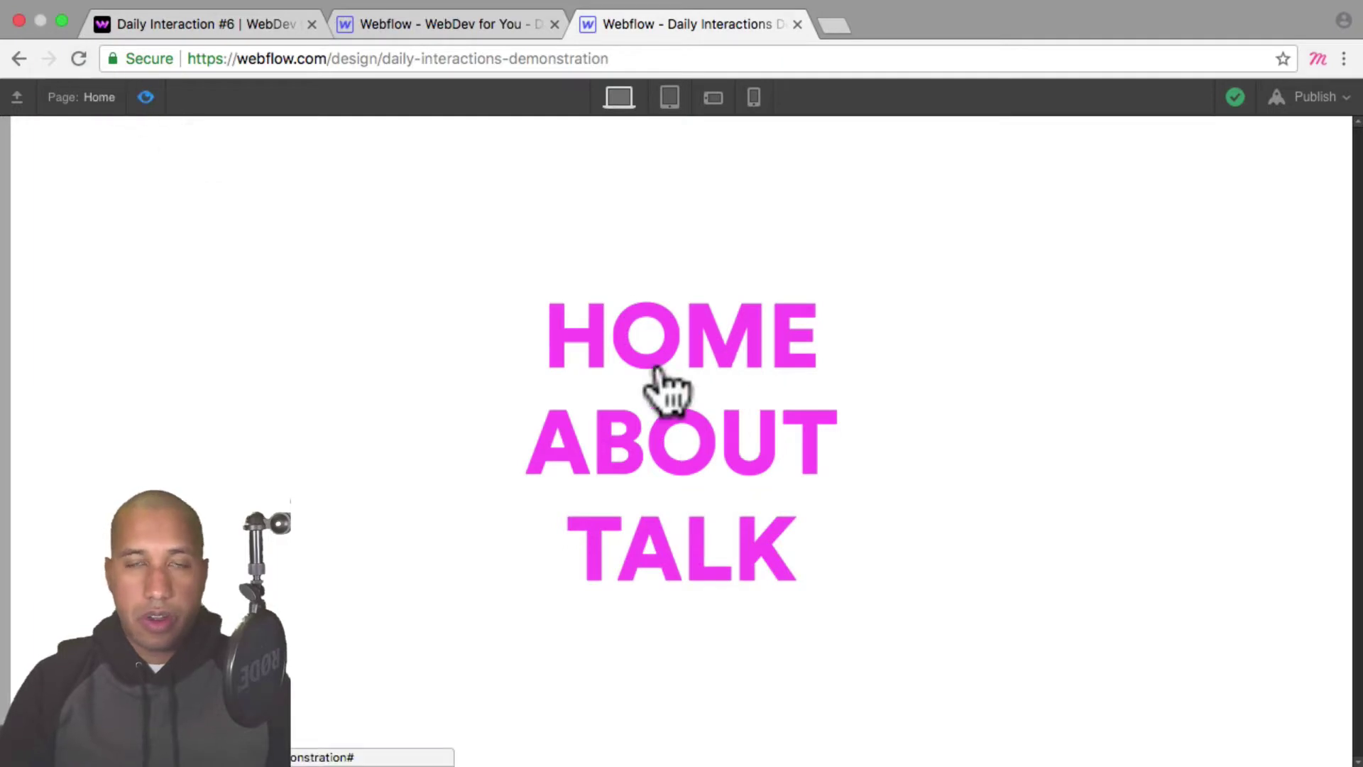
left_click(146, 97)
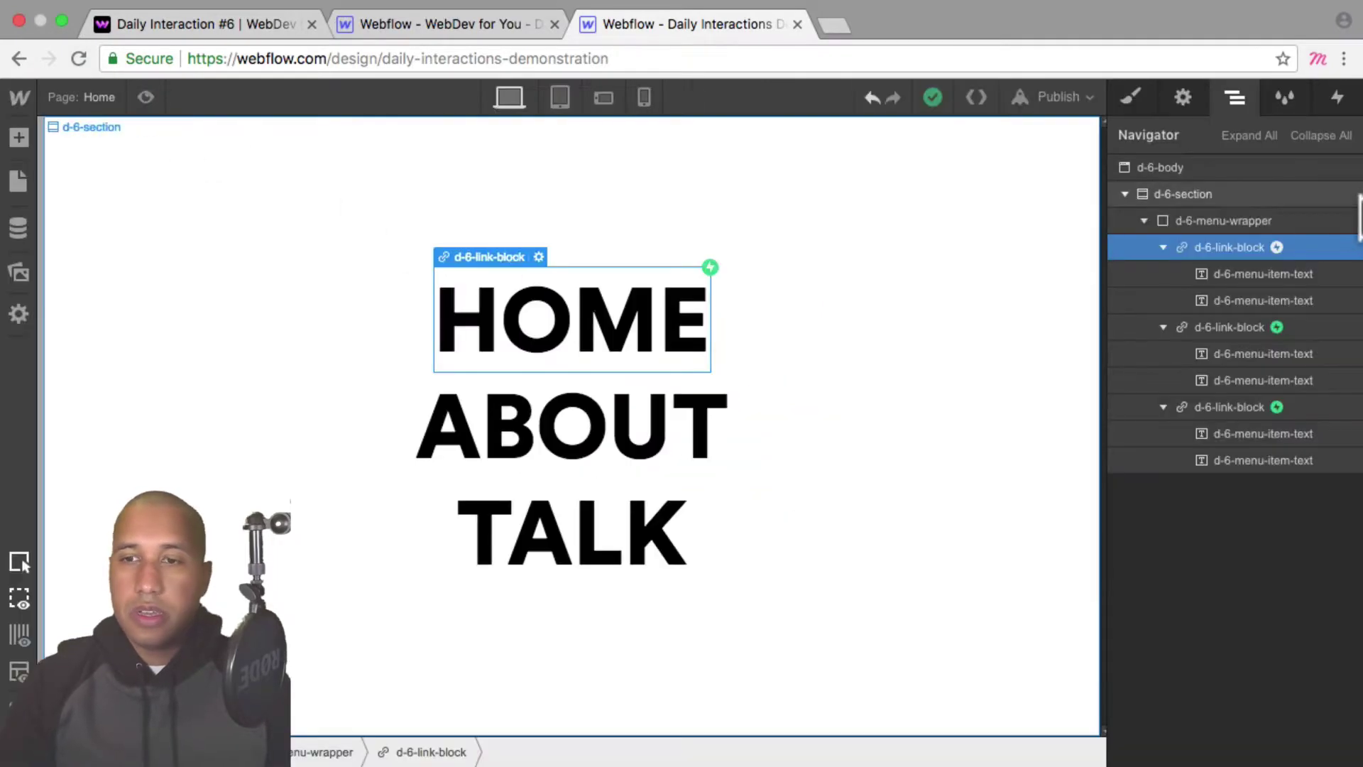
Set the Mouse Hover trigger's hover-out action to Start an Animation and duplicate the d-6-mouse-in animation for it
left_click(1337, 95)
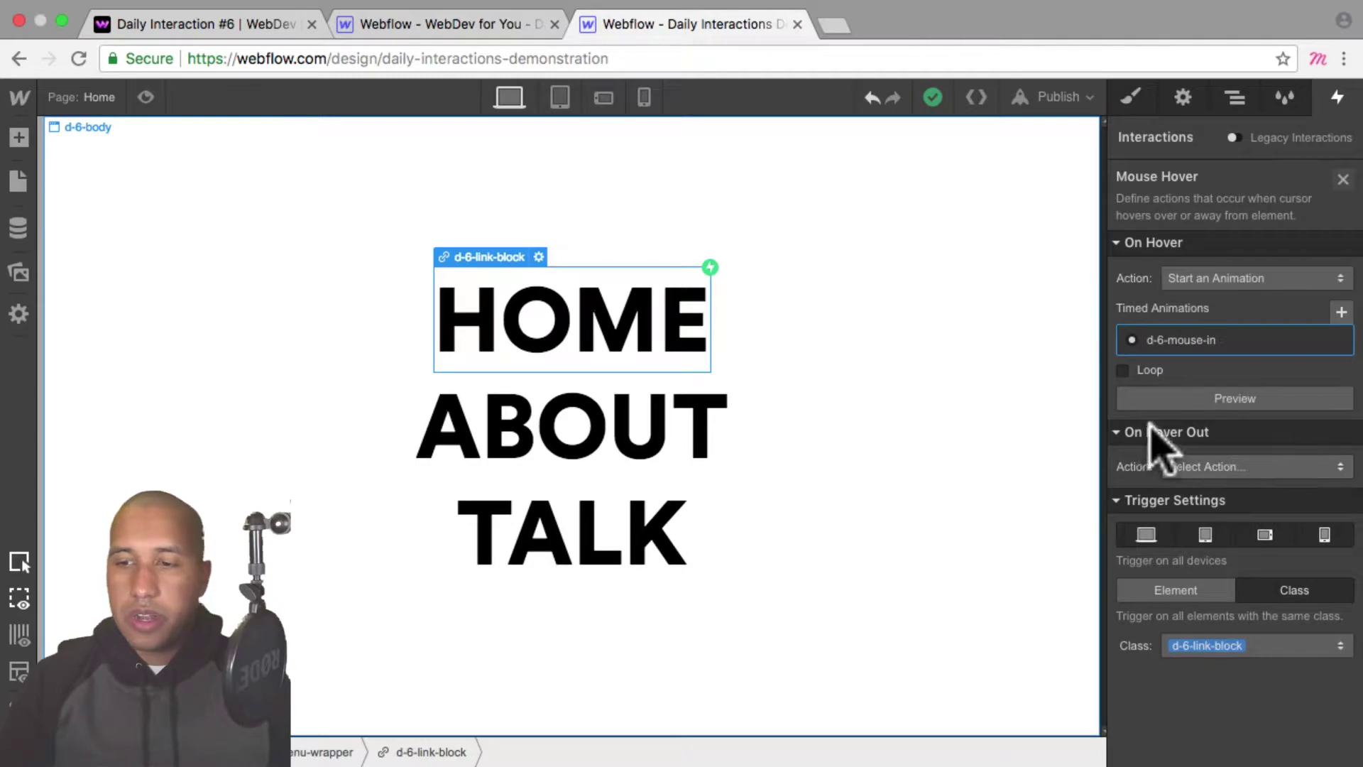
left_click(1211, 469)
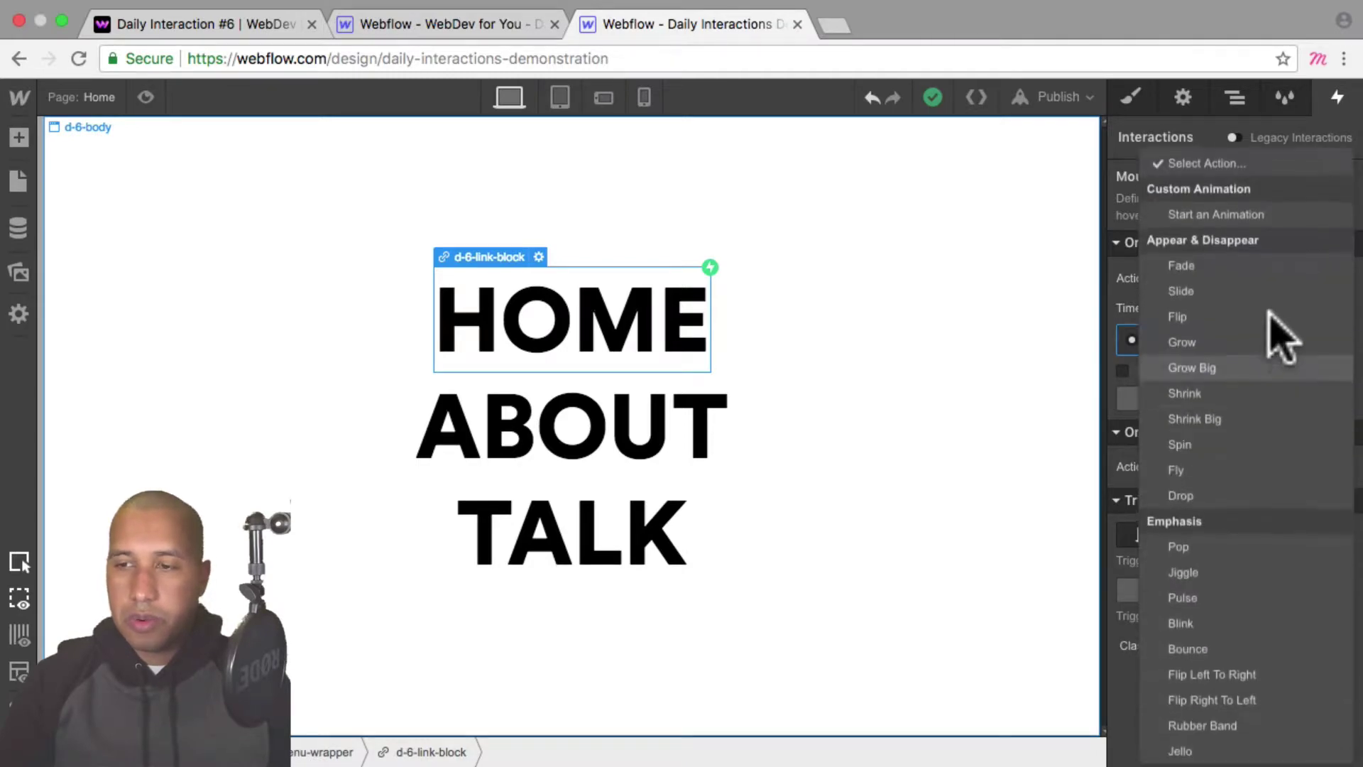
left_click(1279, 211)
left_click(1339, 529)
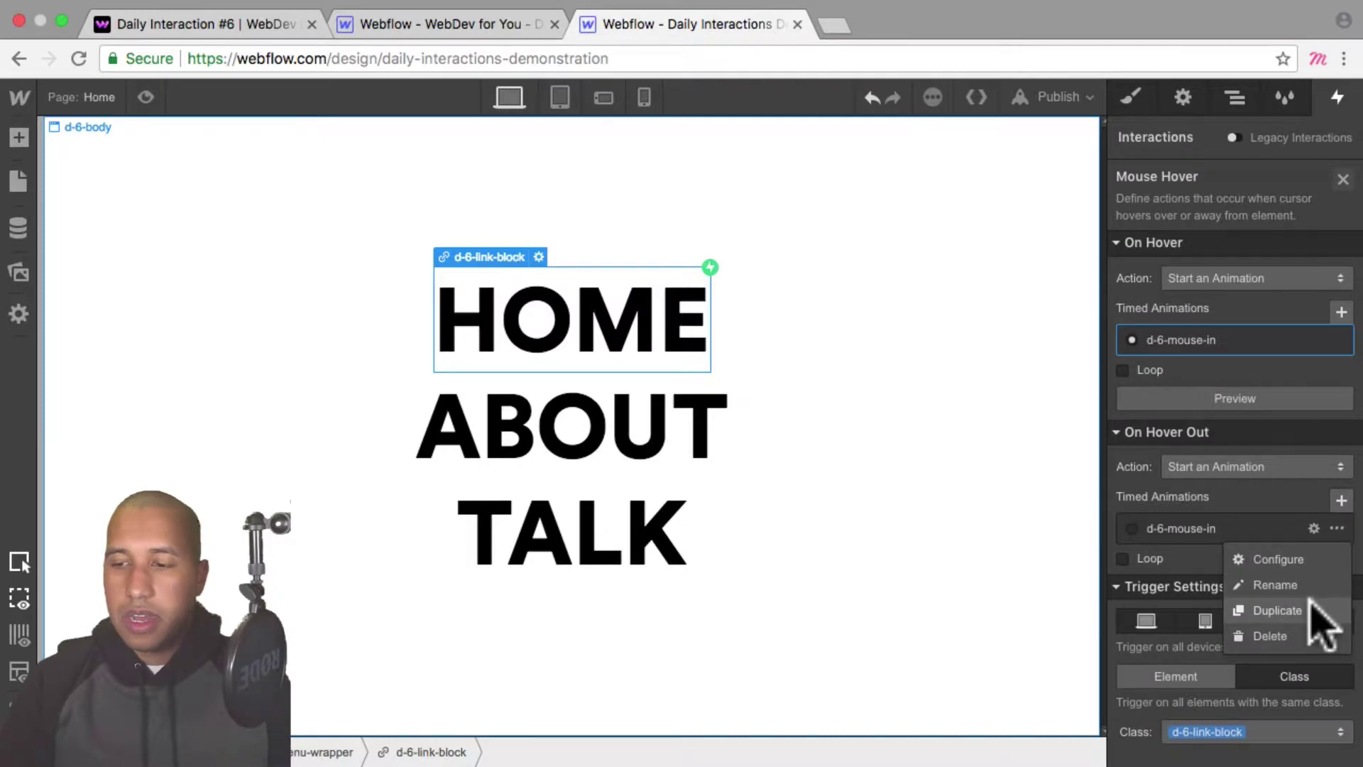
left_click(1278, 610)
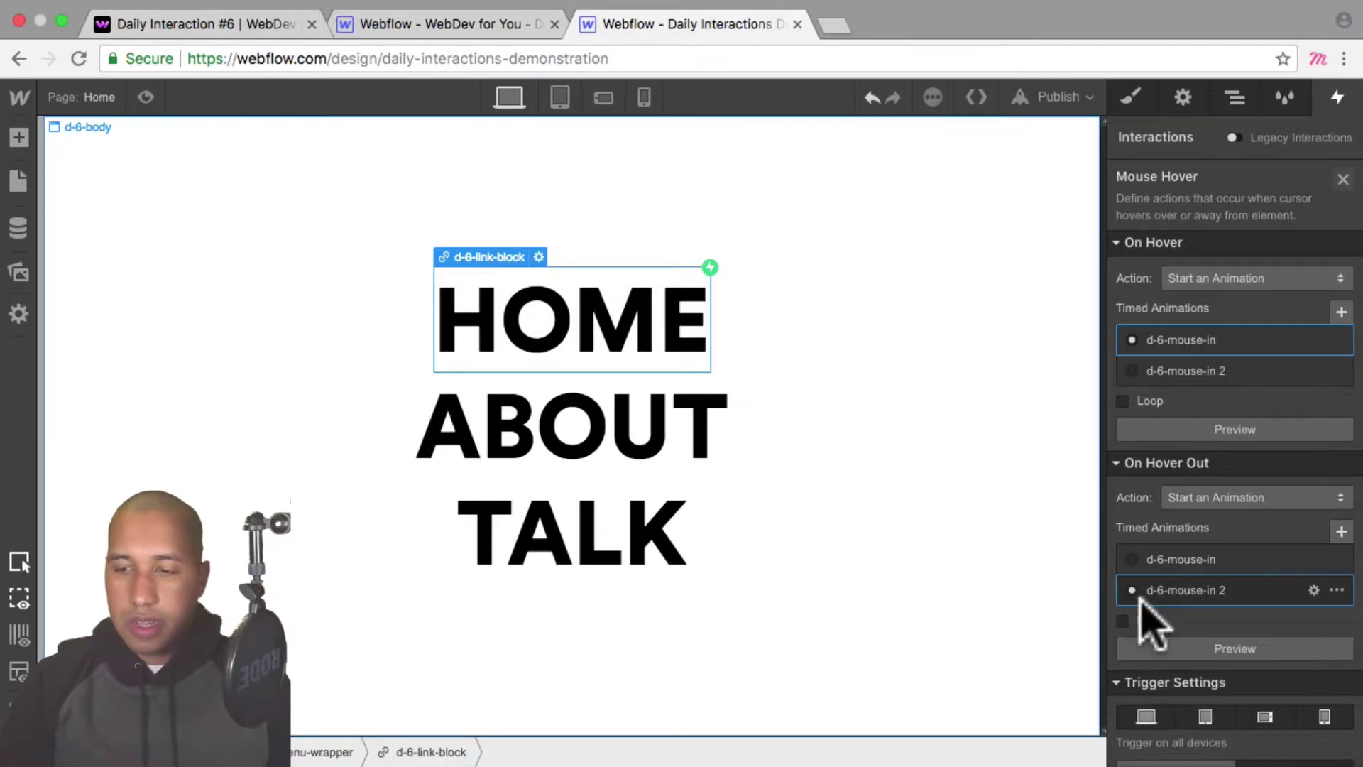
In the duplicated hover-out animation, set the d-6-menu-item-text Move action's Y offset to 0% and preview the hover on the menu links
left_click(1165, 591)
left_click(1209, 591)
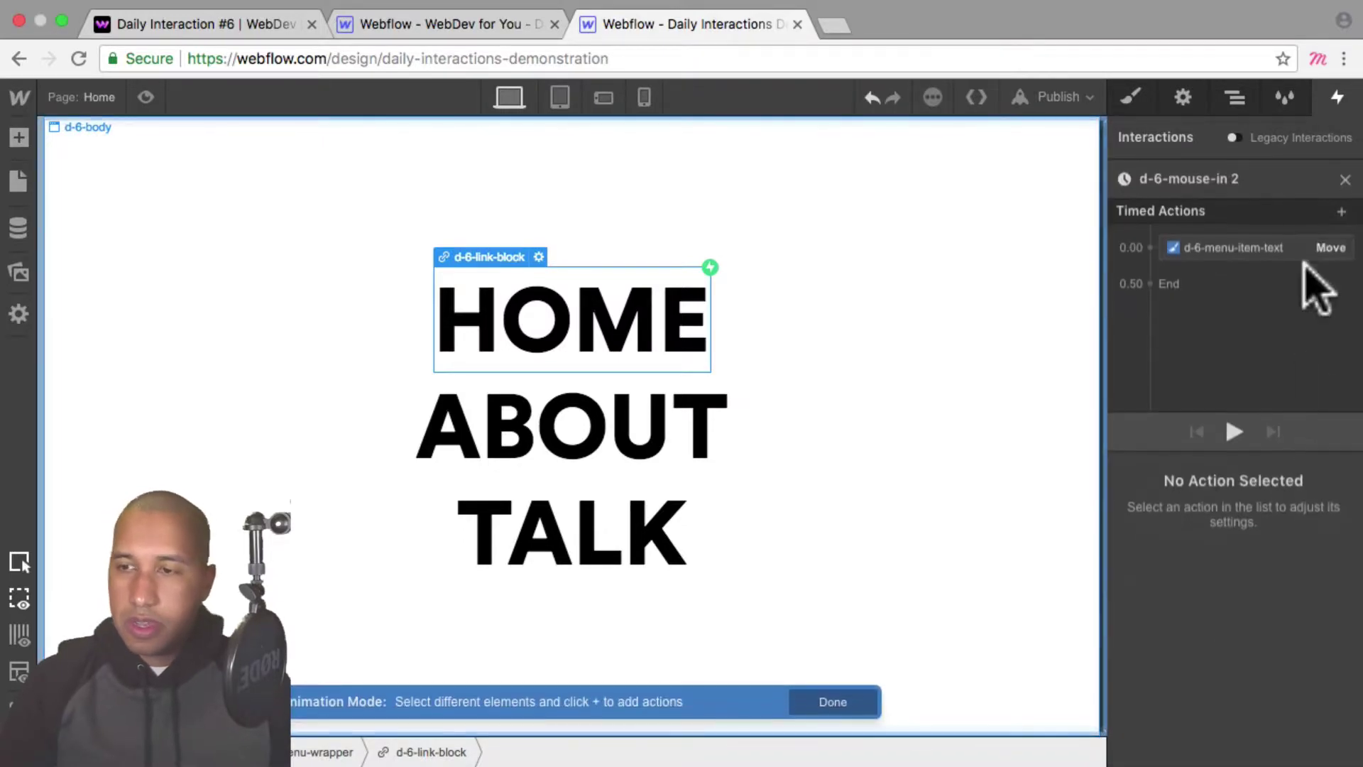
left_click(1223, 246)
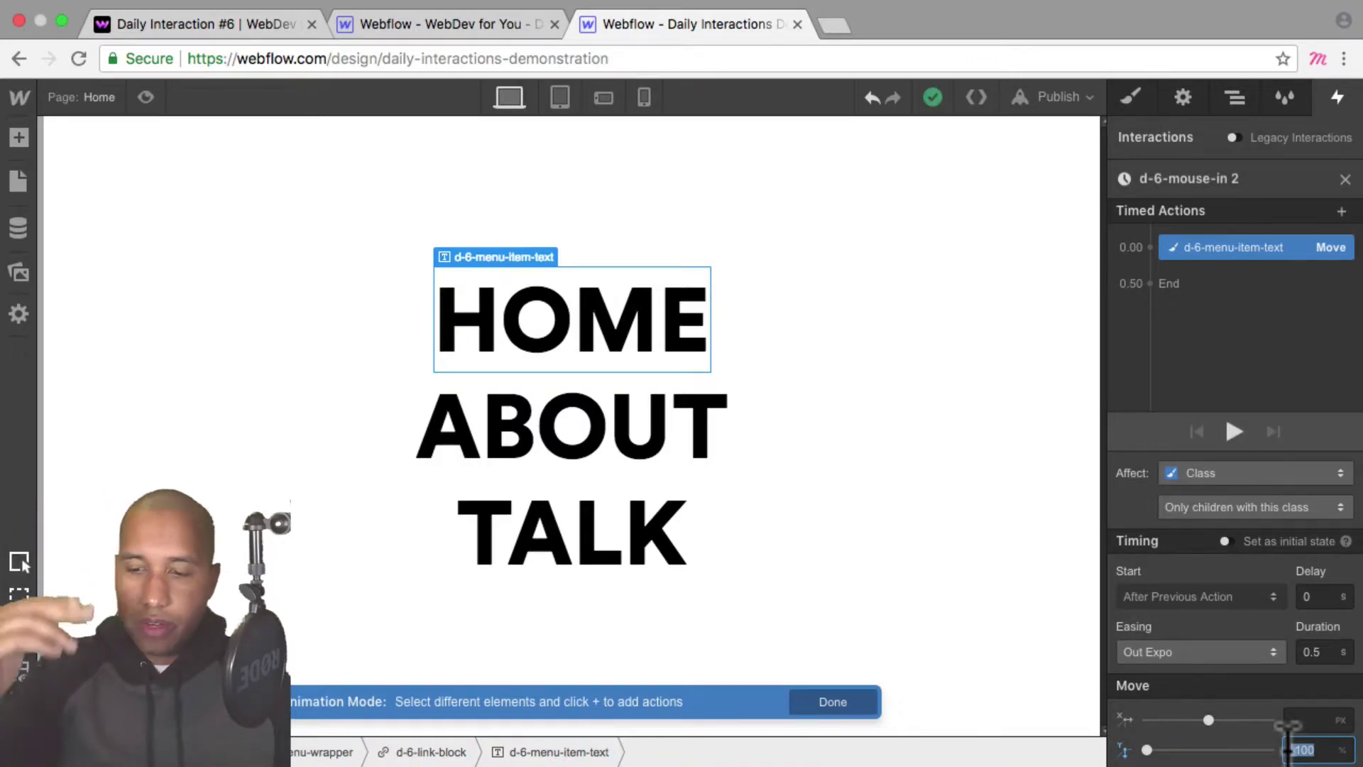
type("0")
key("shift+5")
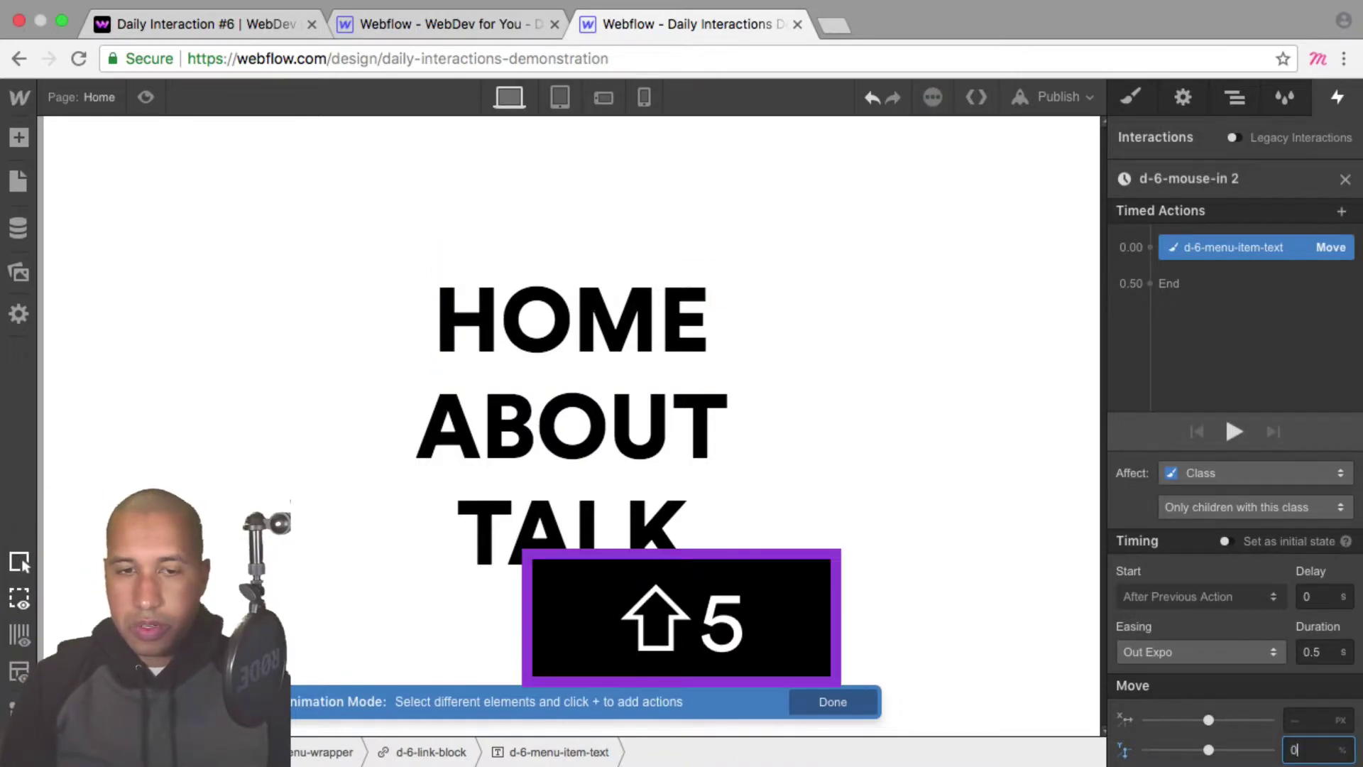
key("shift+Return")
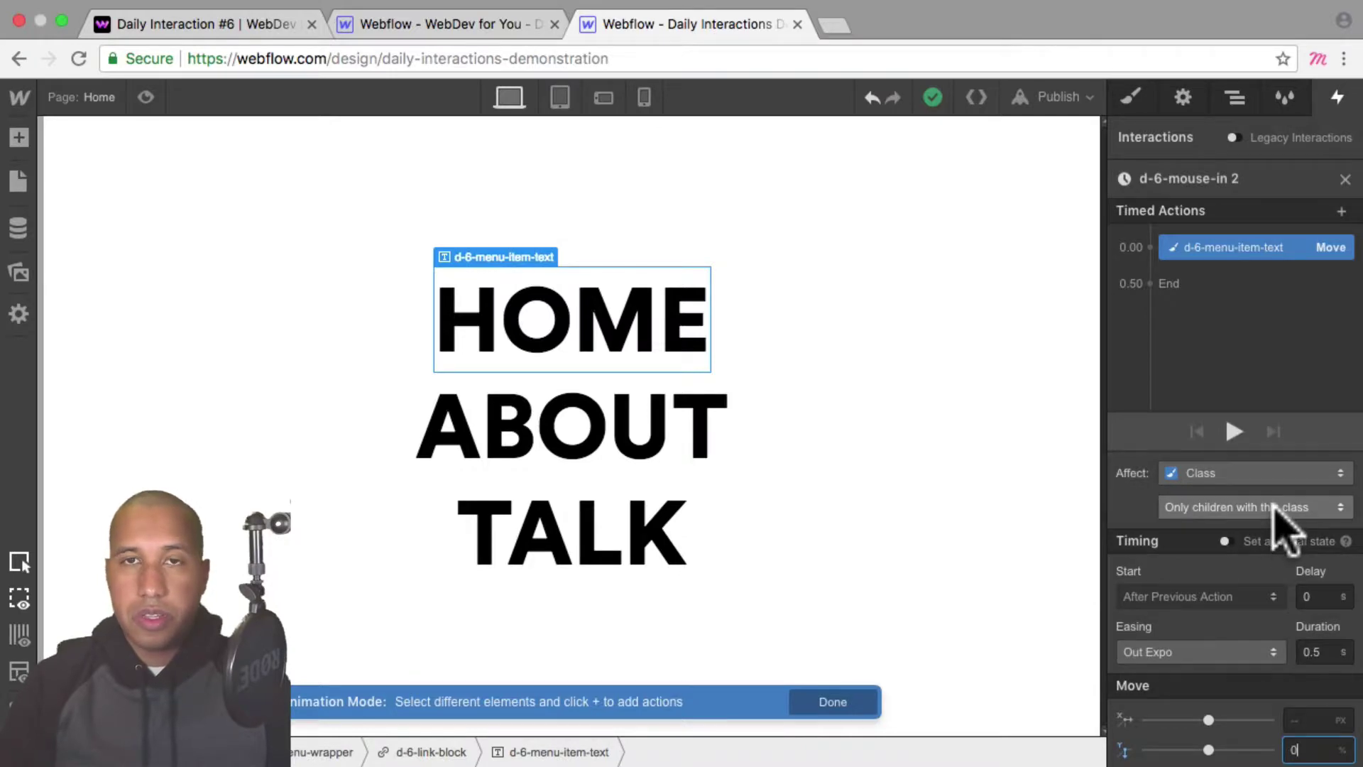
left_click(146, 98)
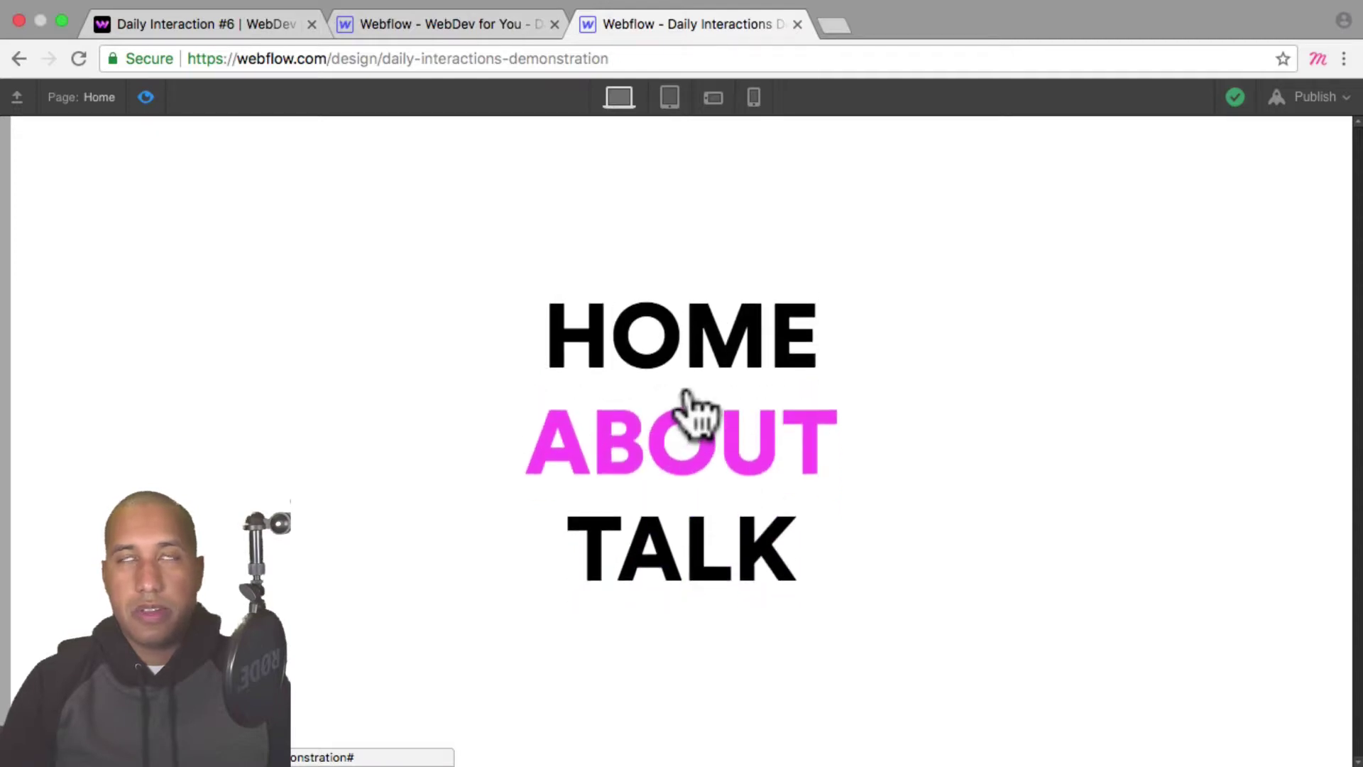
left_click(146, 97)
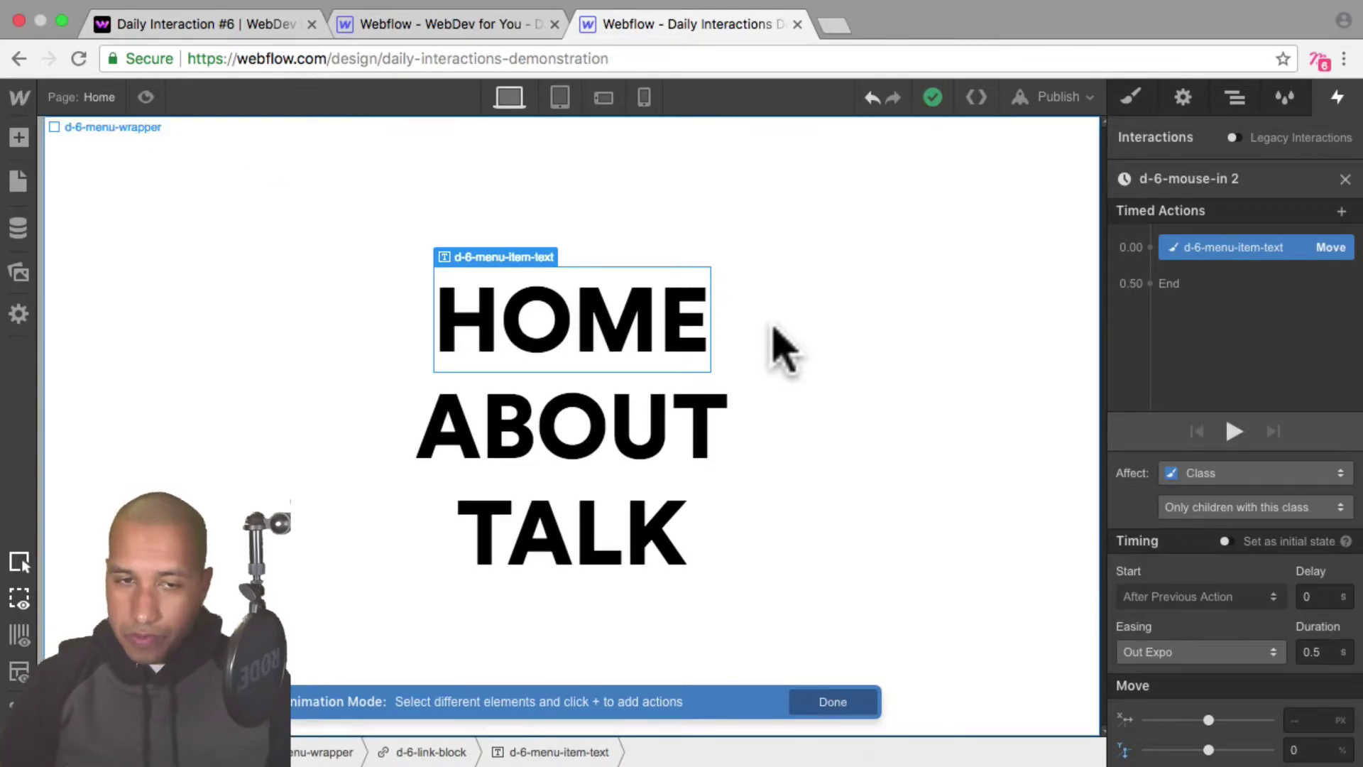
Set the position of the d-6-link-block class to relative
left_click(1234, 97)
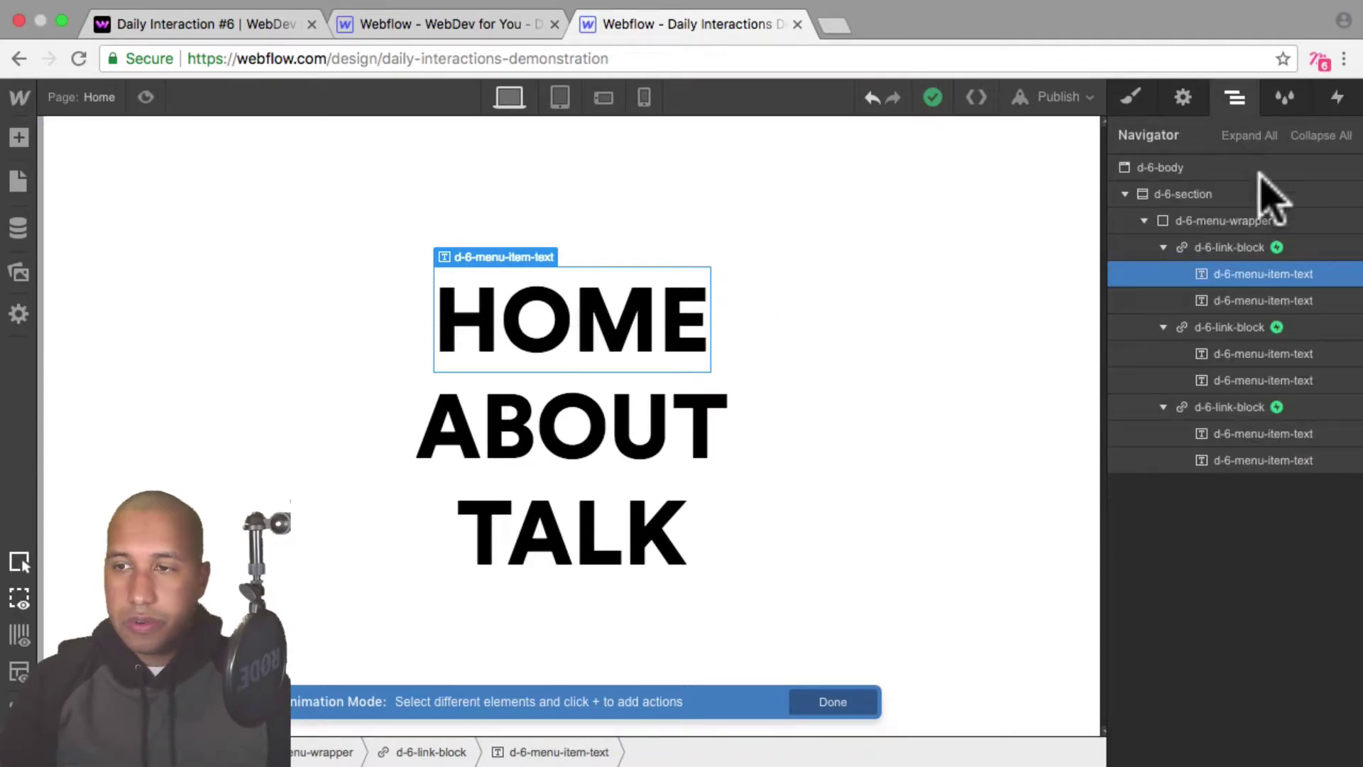
left_click(1234, 249)
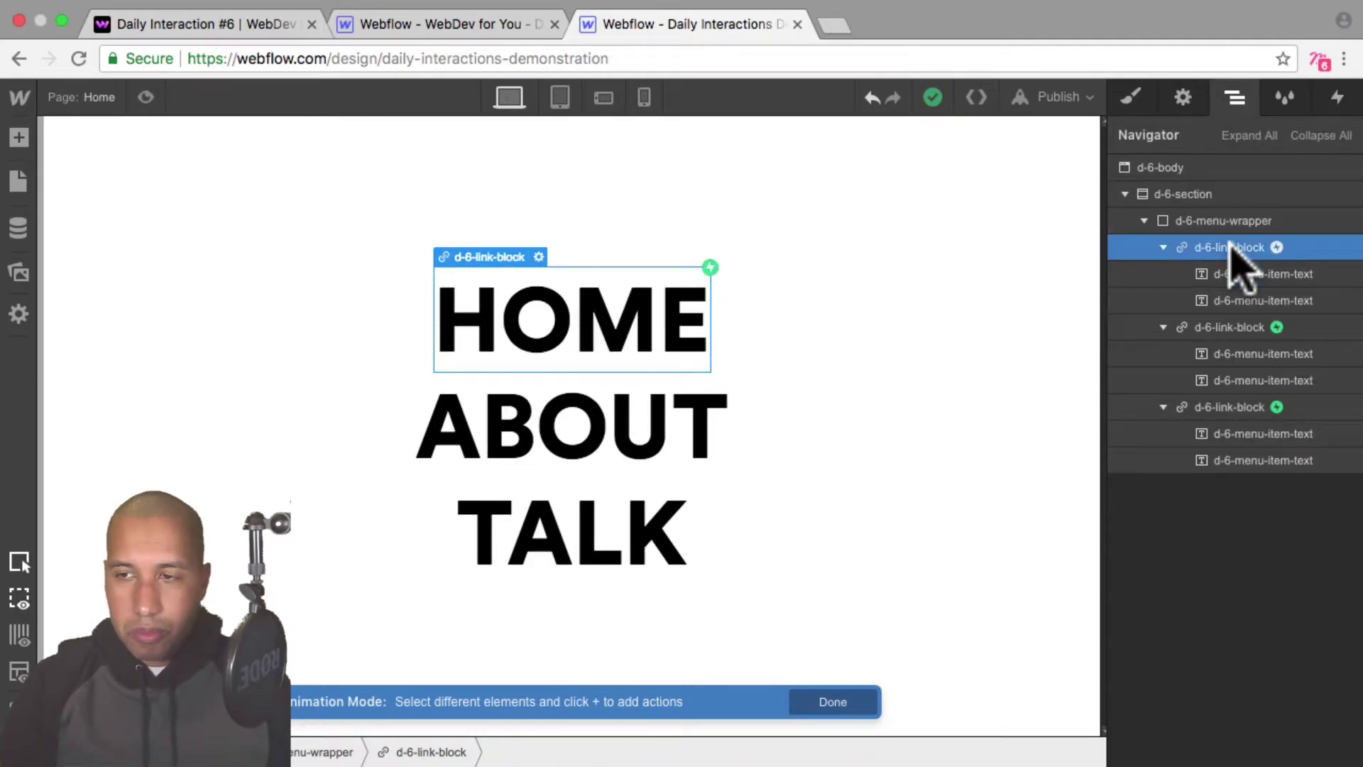
left_click(1130, 95)
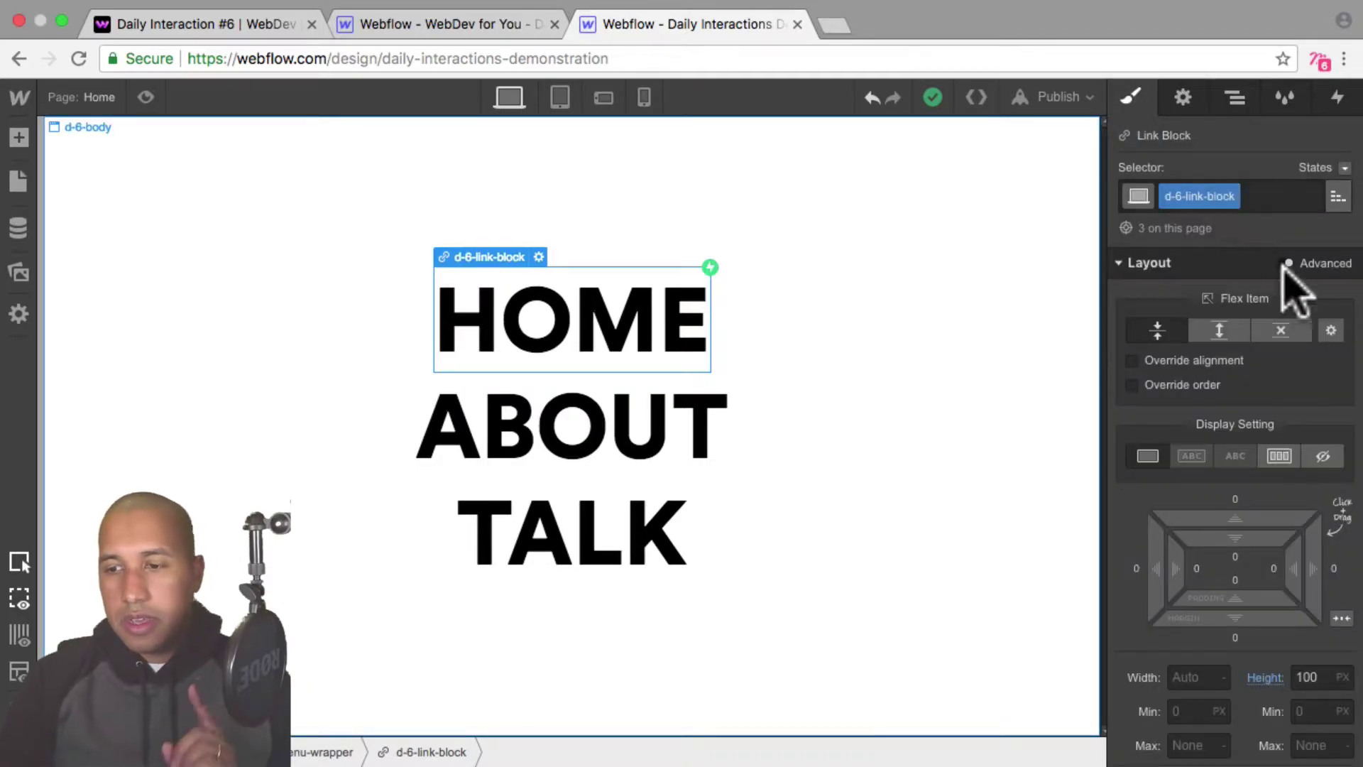
scroll(1226, 502, "down", 5)
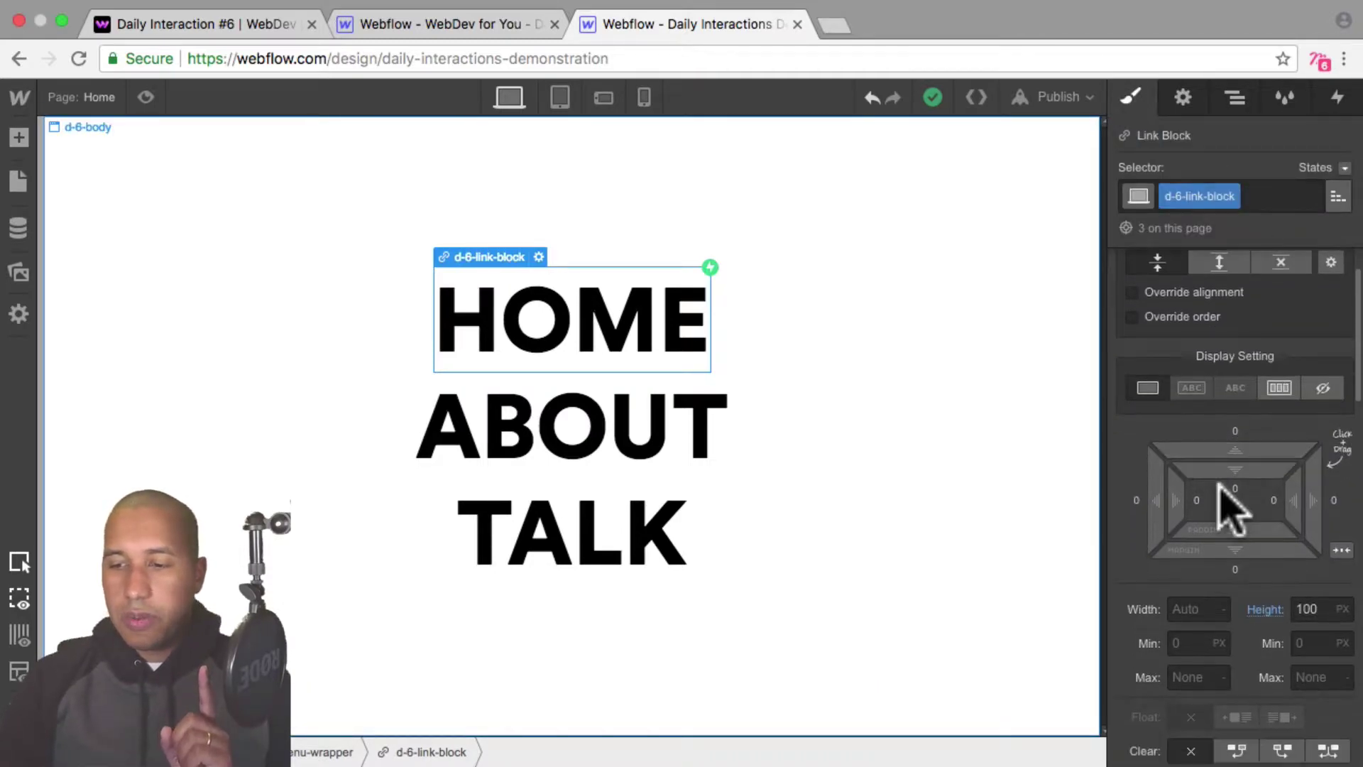
scroll(1228, 506, "down", 2)
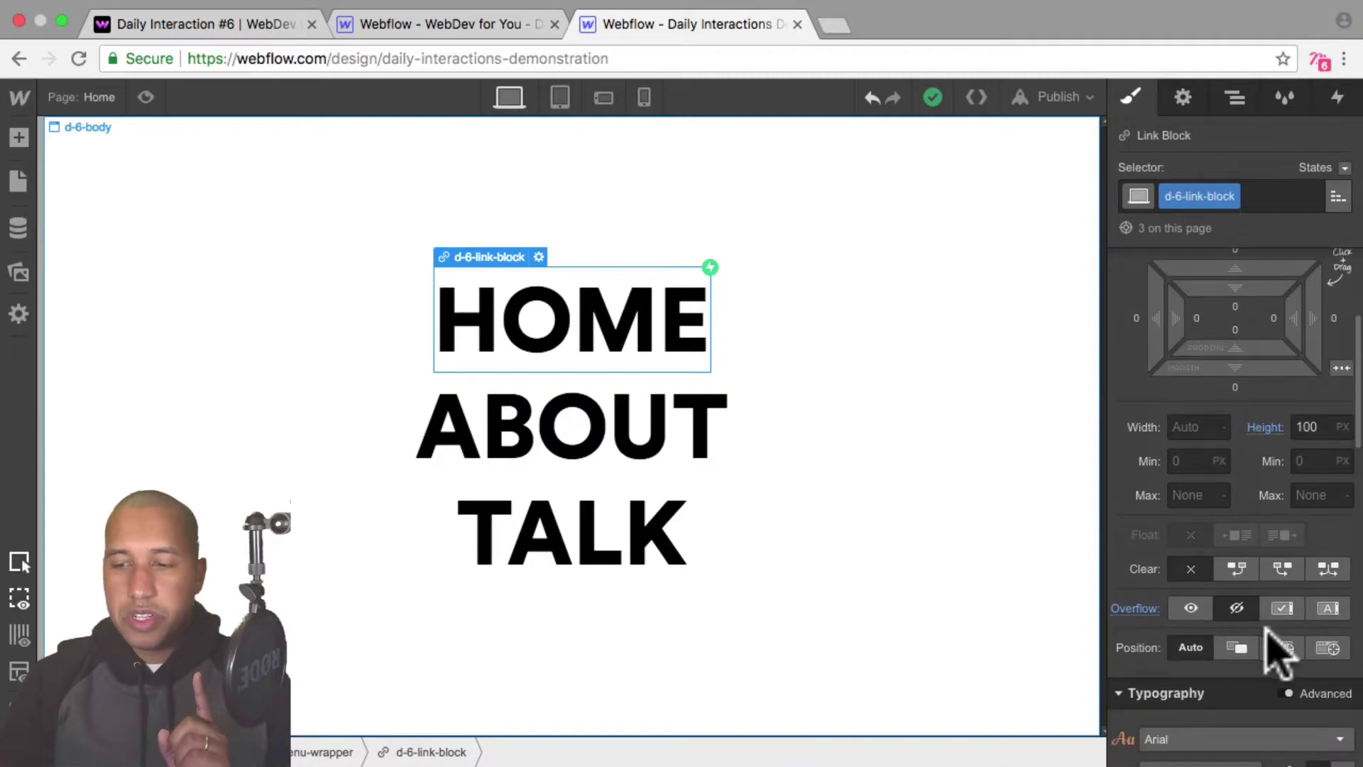
left_click(1237, 648)
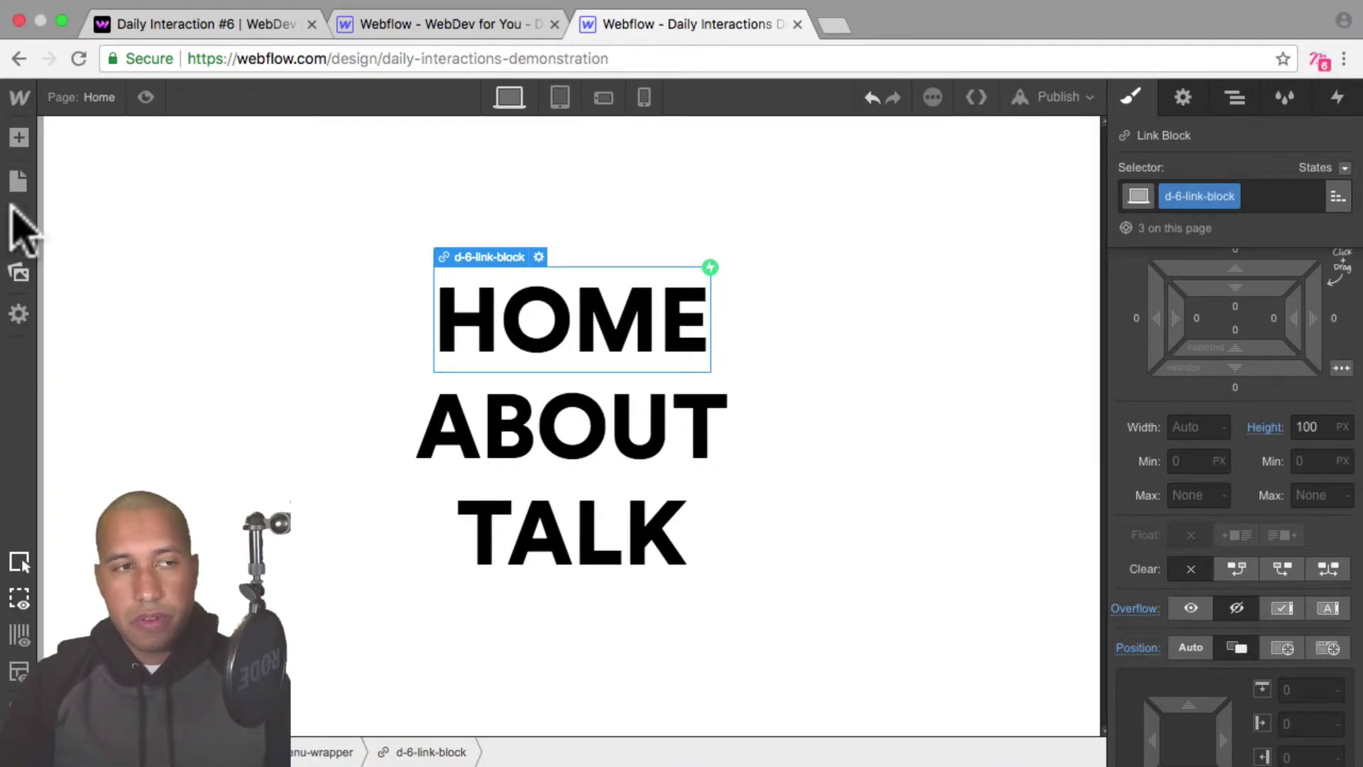
Add a div block inside the HOME link block and give it the new class d-6-block-reveal
left_click(19, 138)
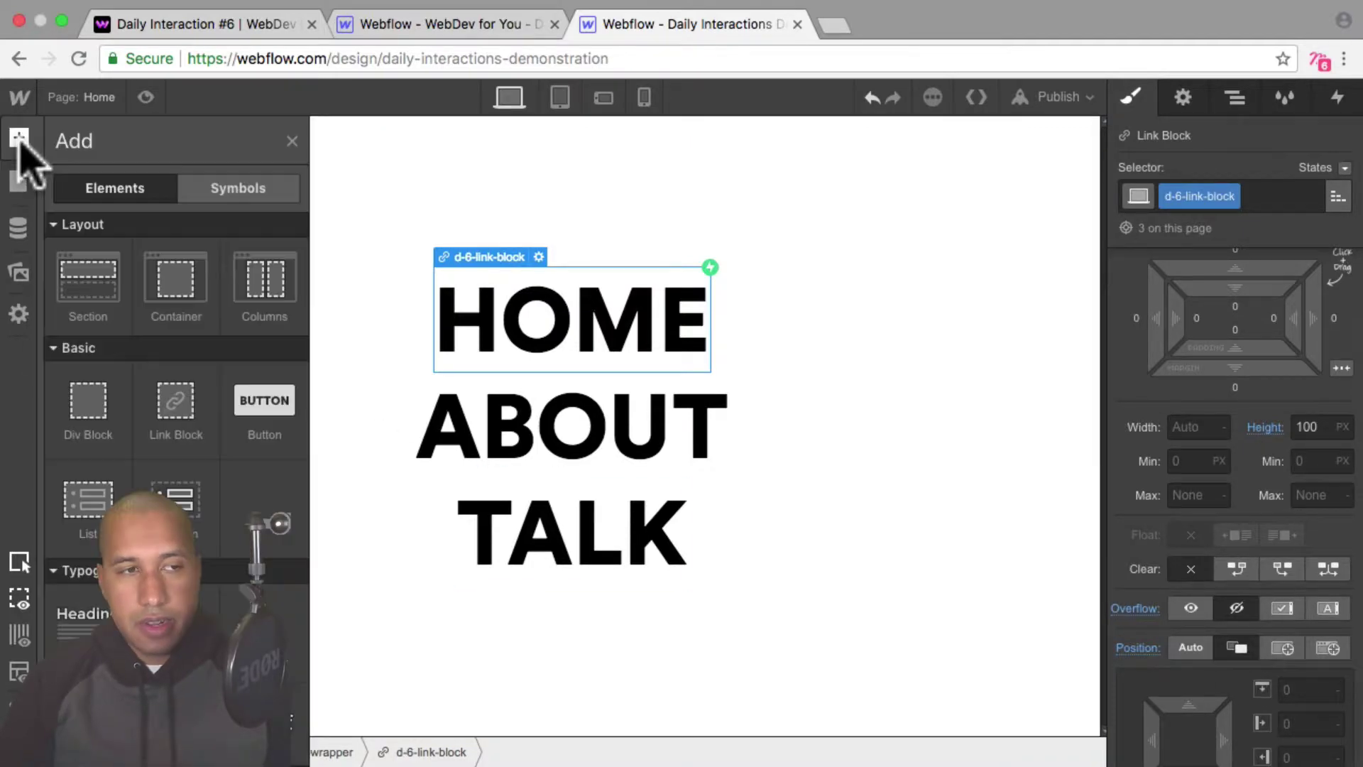
left_click(100, 398)
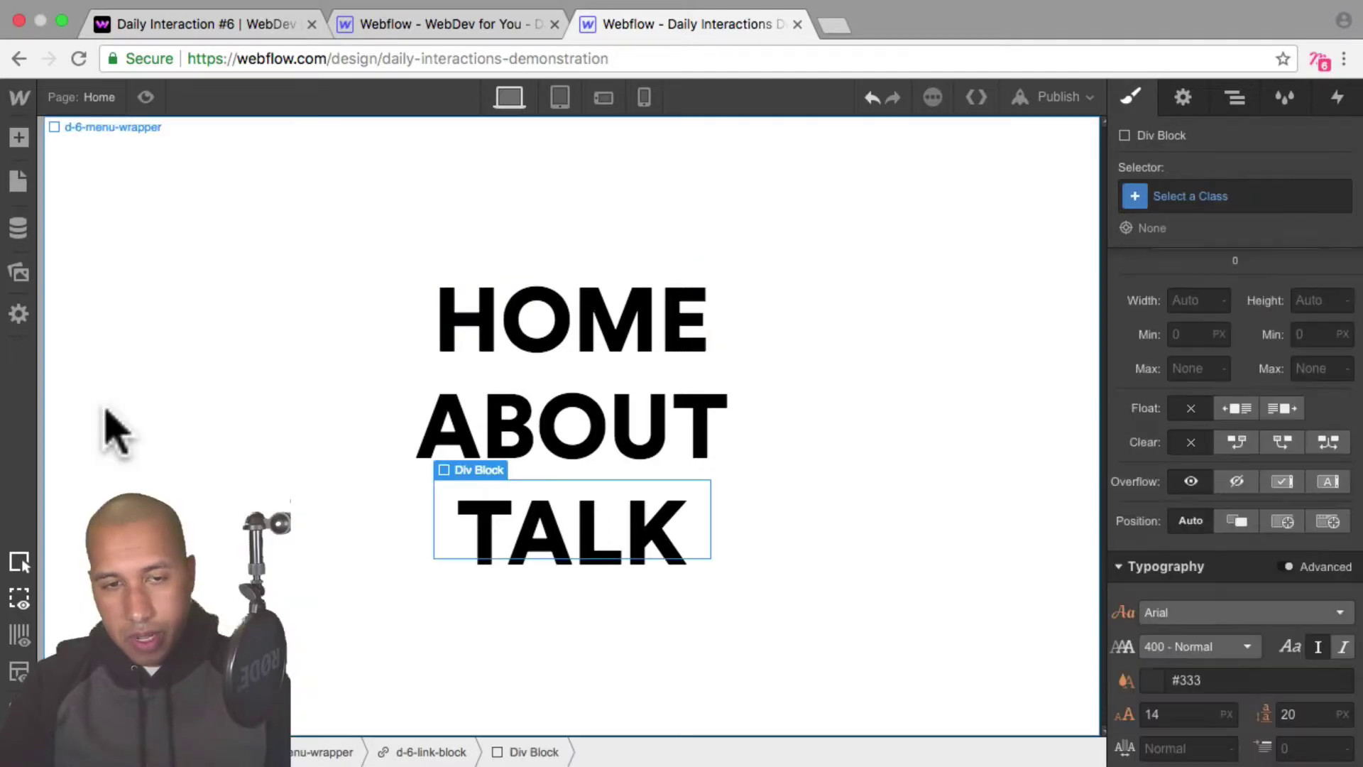
left_click(1205, 196)
type("d-")
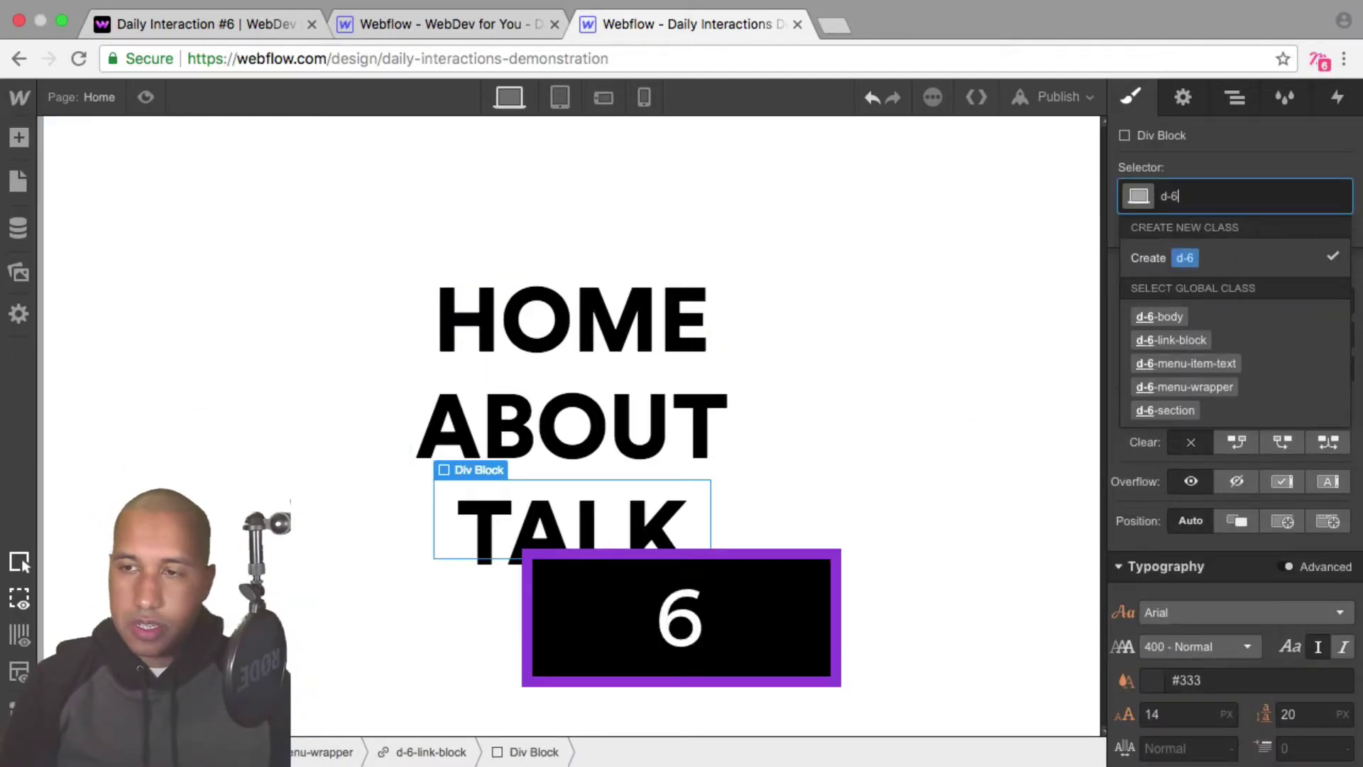
type("6-")
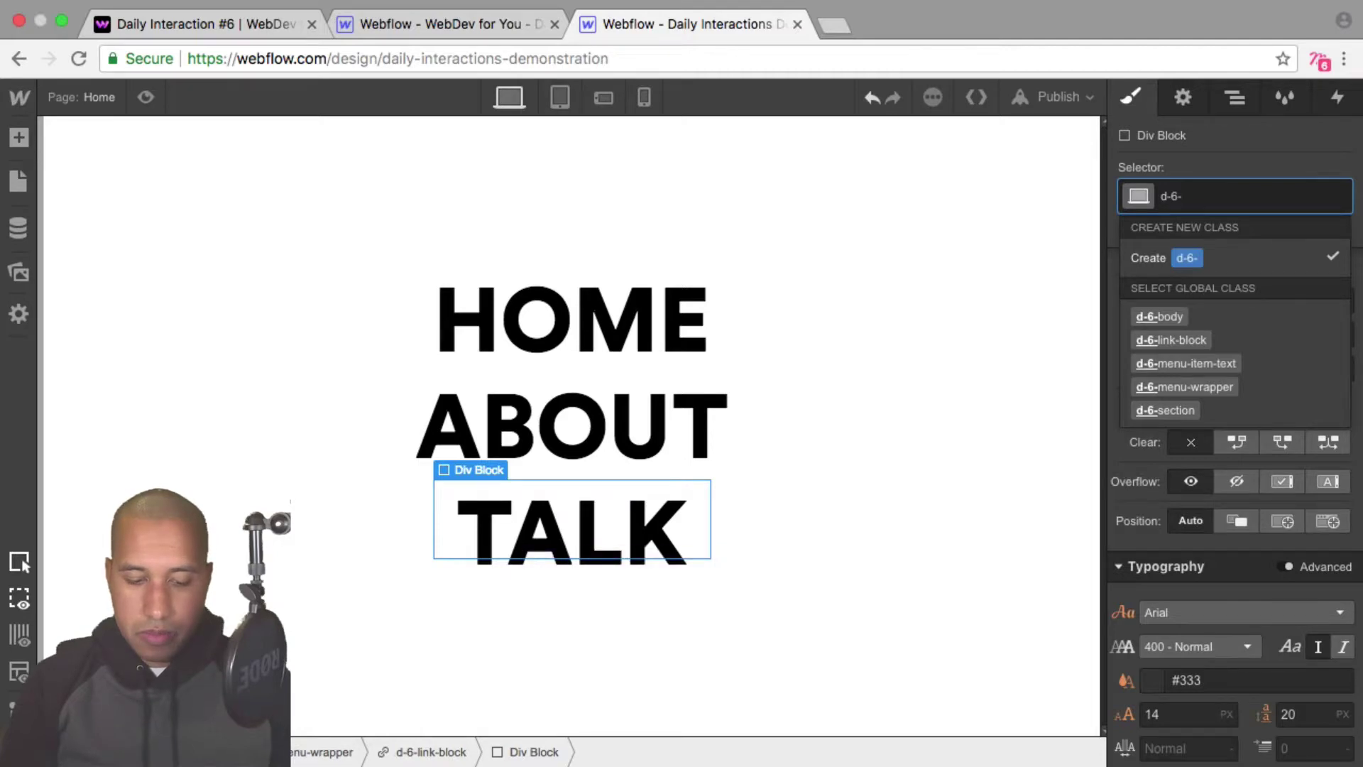
type("block-reveal")
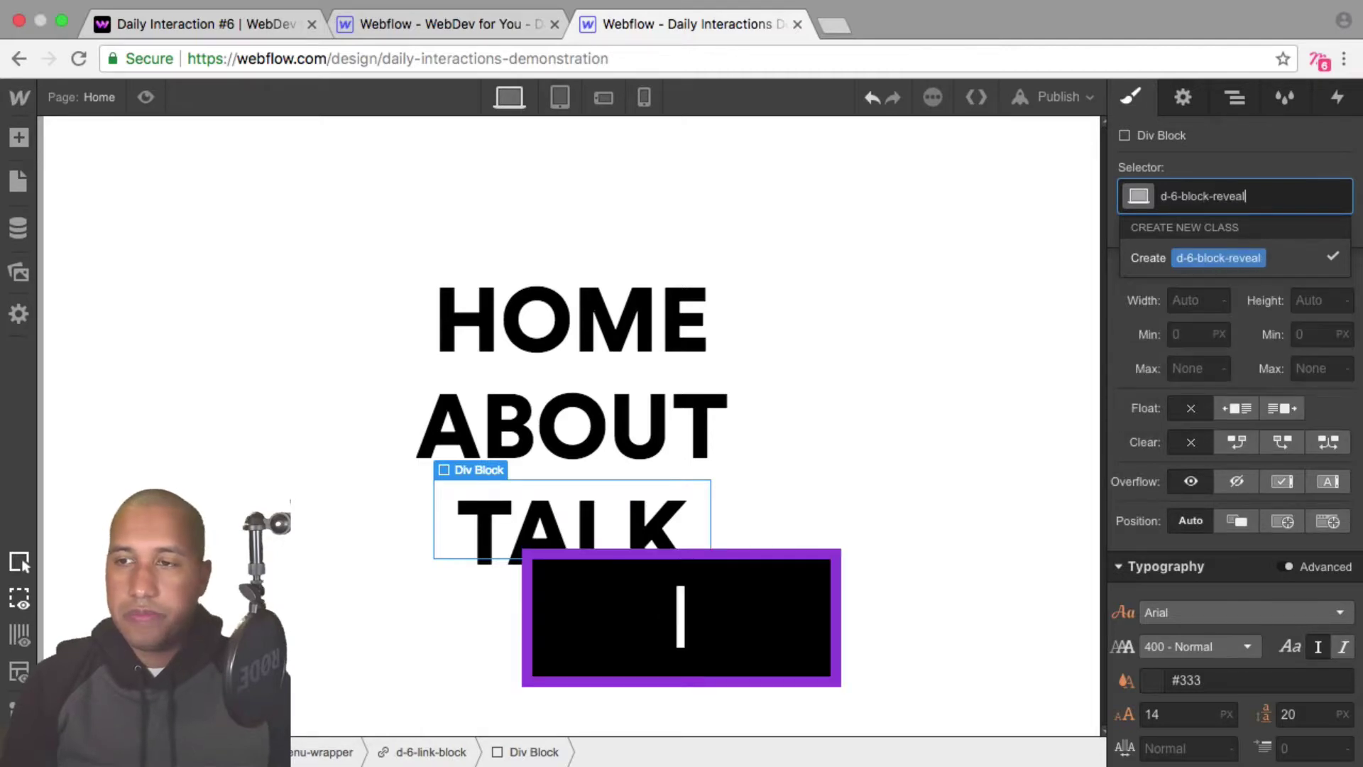
key("Return")
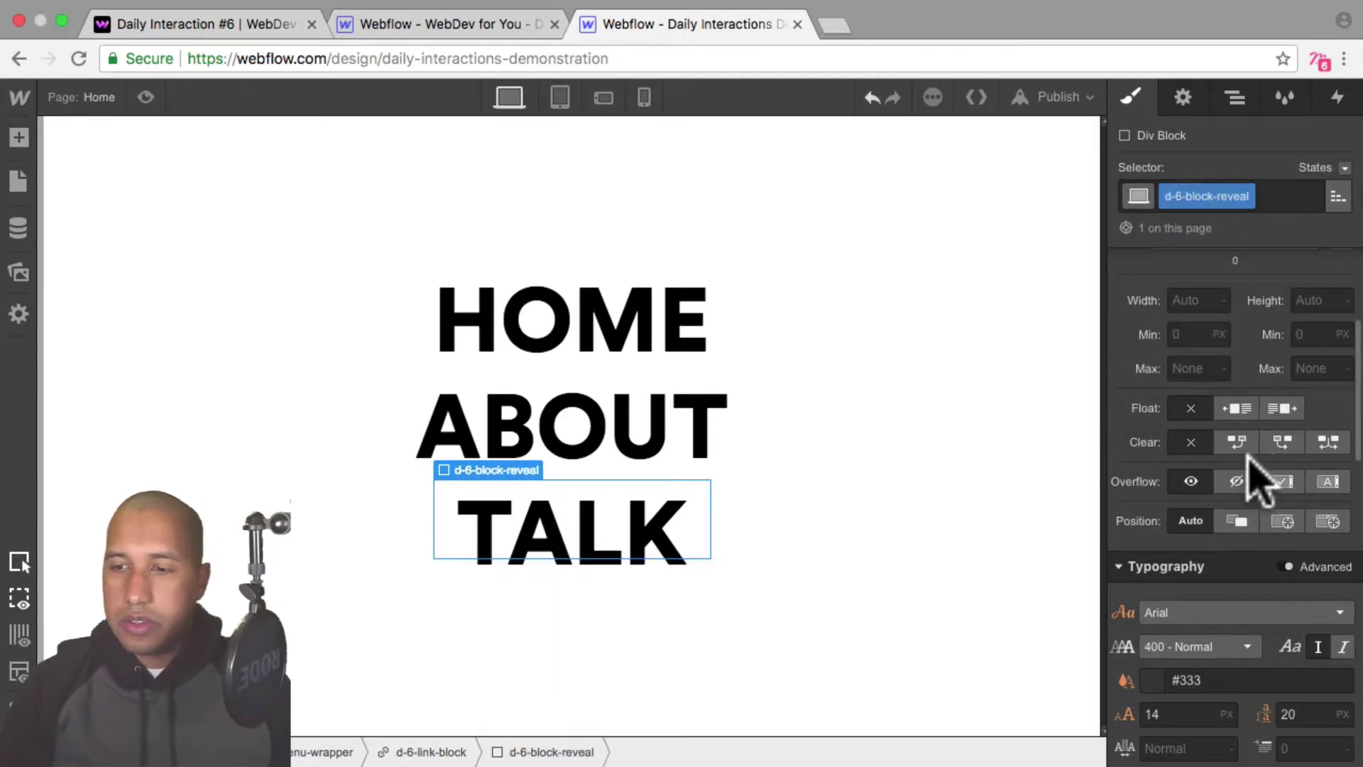
Position d-6-block-reveal absolutely with 0 px offsets so it covers the whole link block, and give it a white background
left_click(1284, 524)
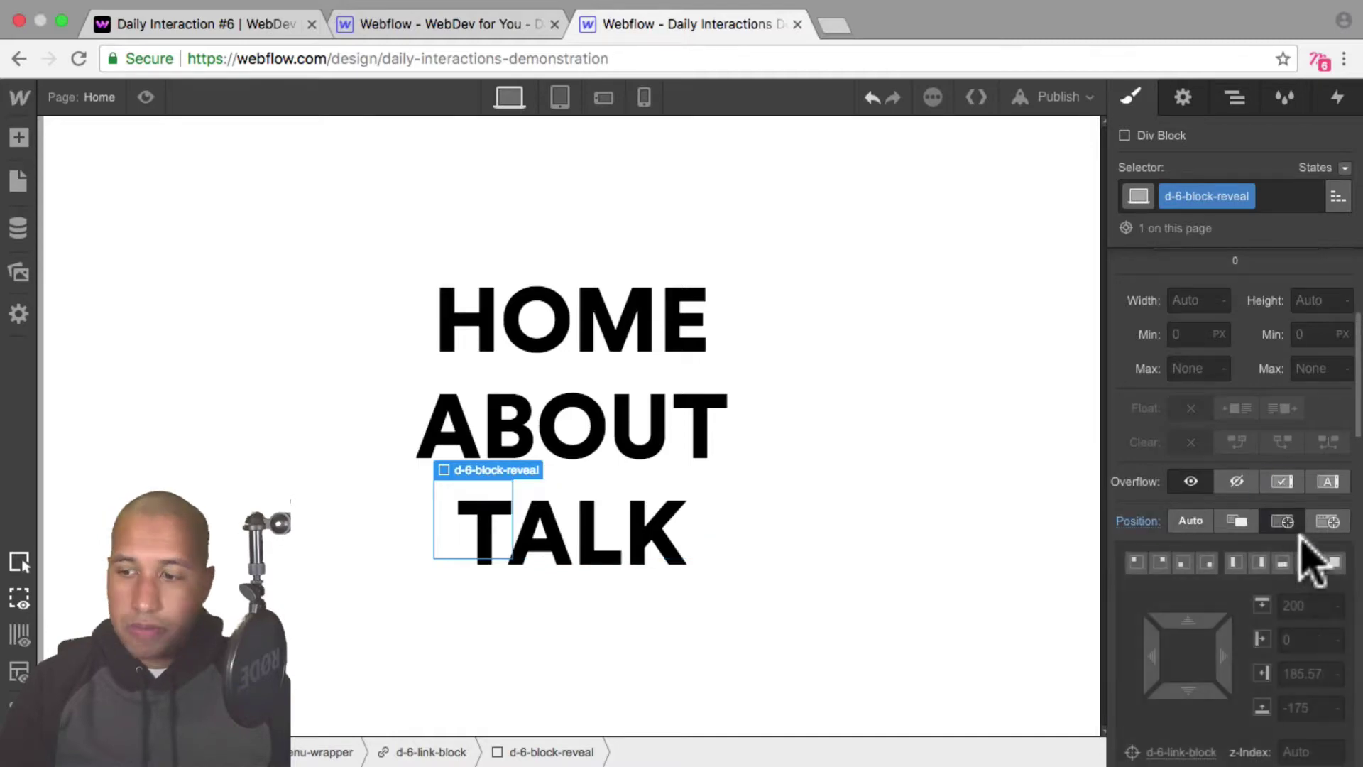
left_click(1335, 565)
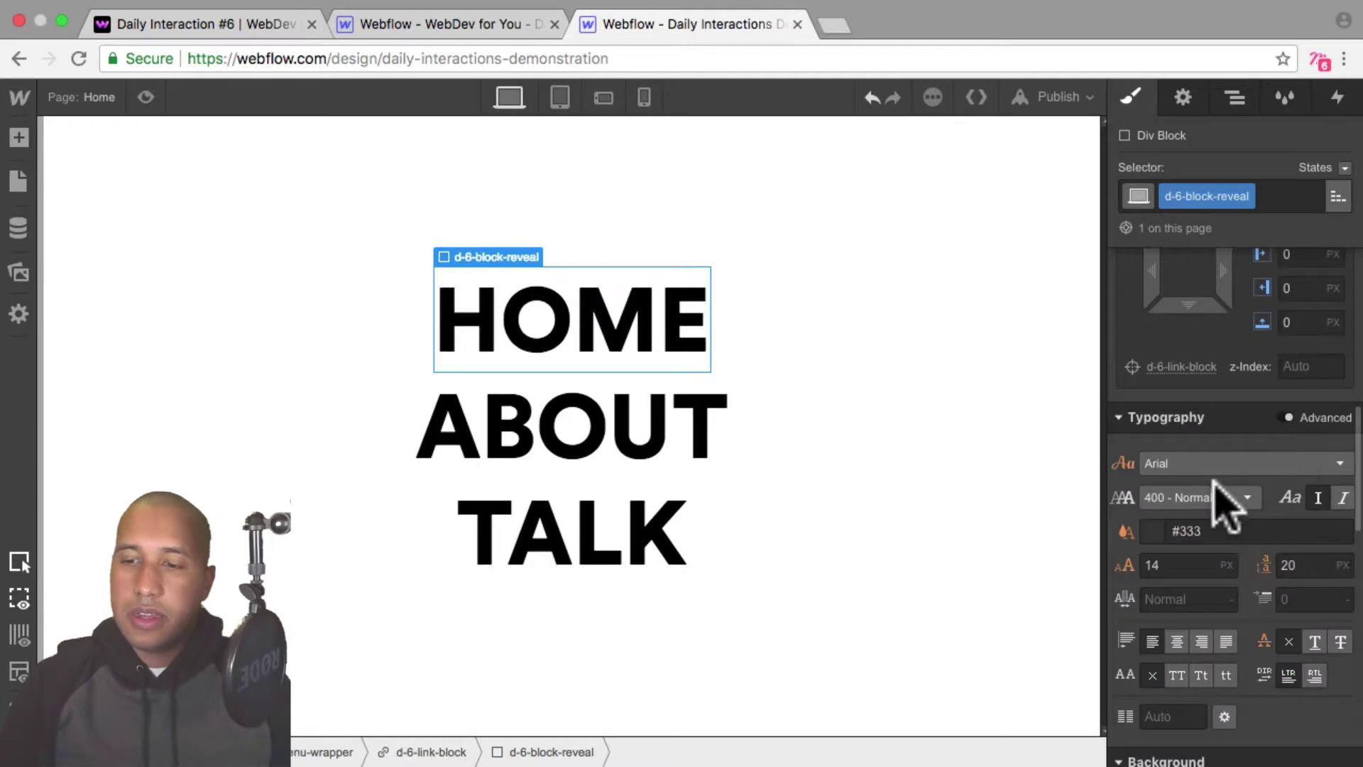
scroll(1217, 502, "down", 5)
left_click(1153, 698)
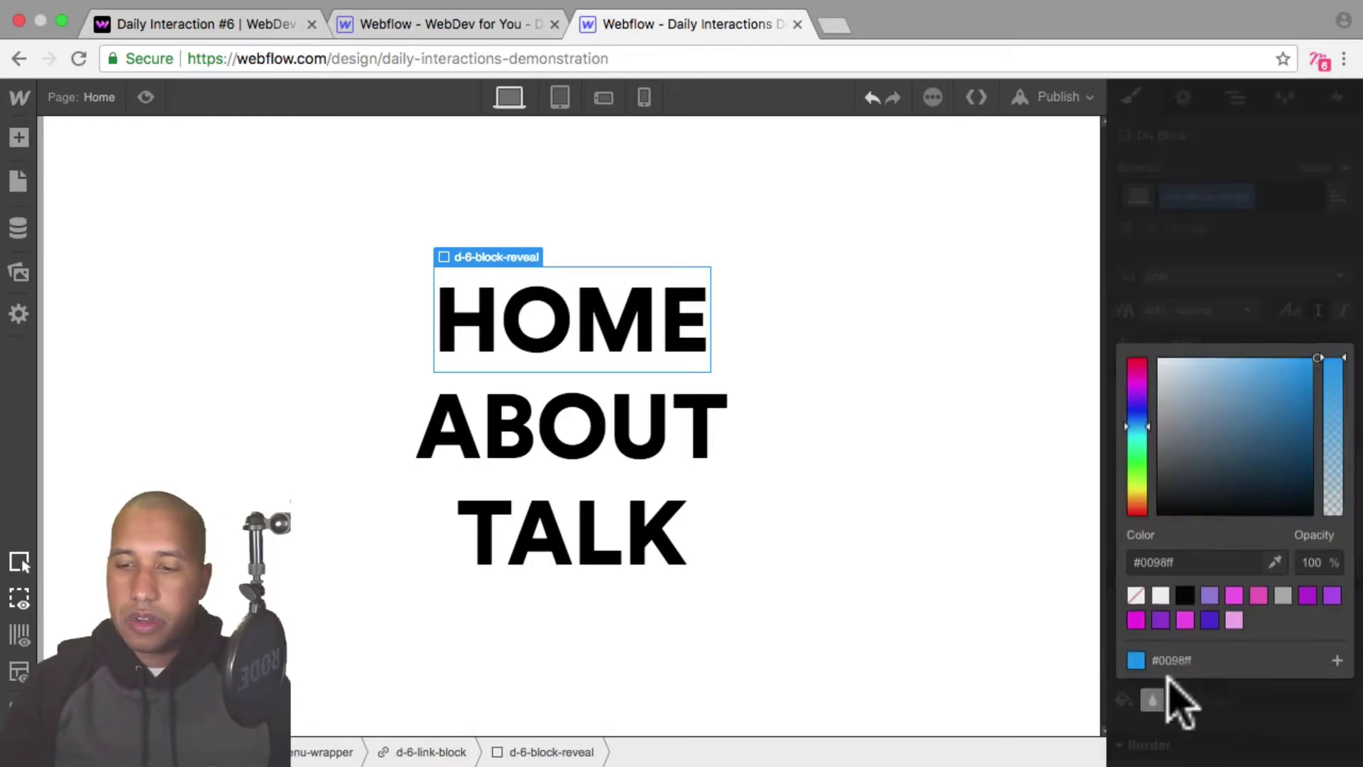
left_click(1160, 596)
left_click(1229, 189)
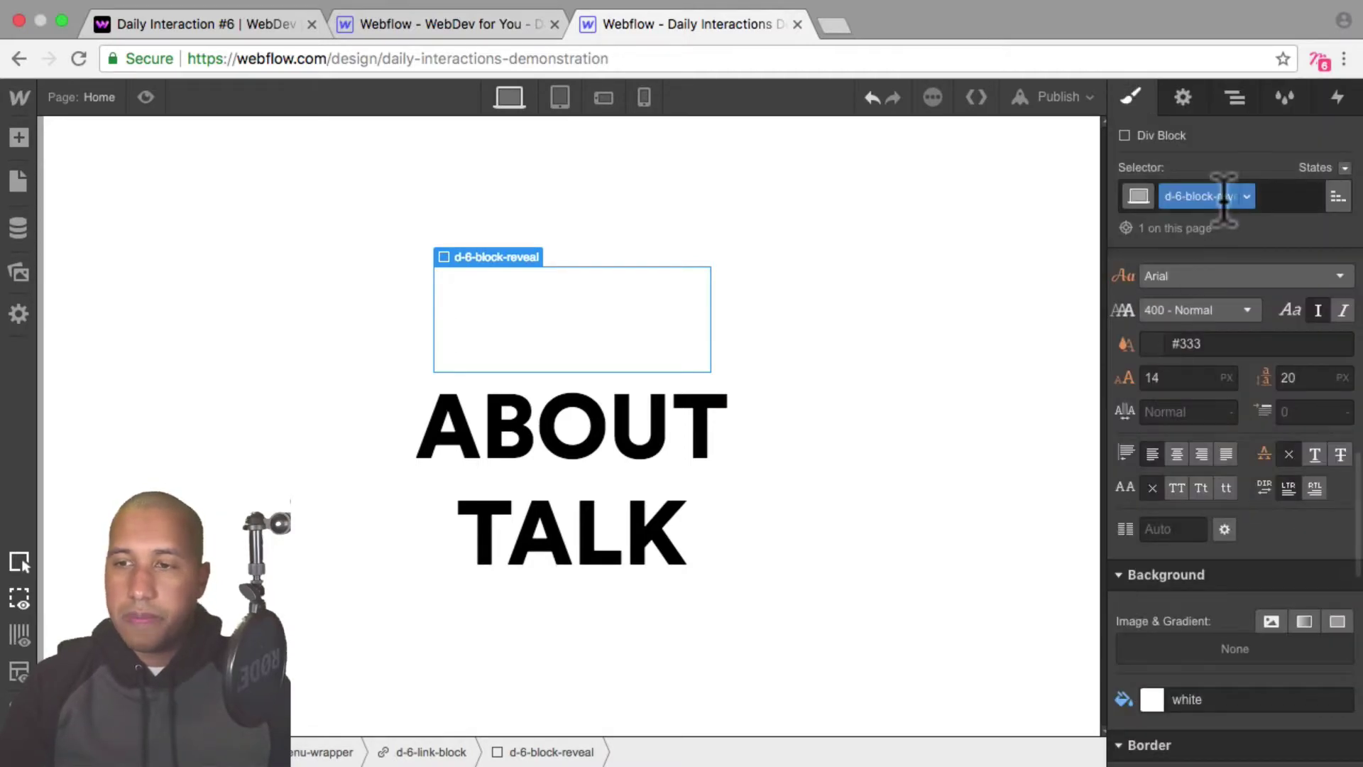
Copy the d-6-block-reveal div into the ABOUT and TALK link blocks
left_click(1237, 99)
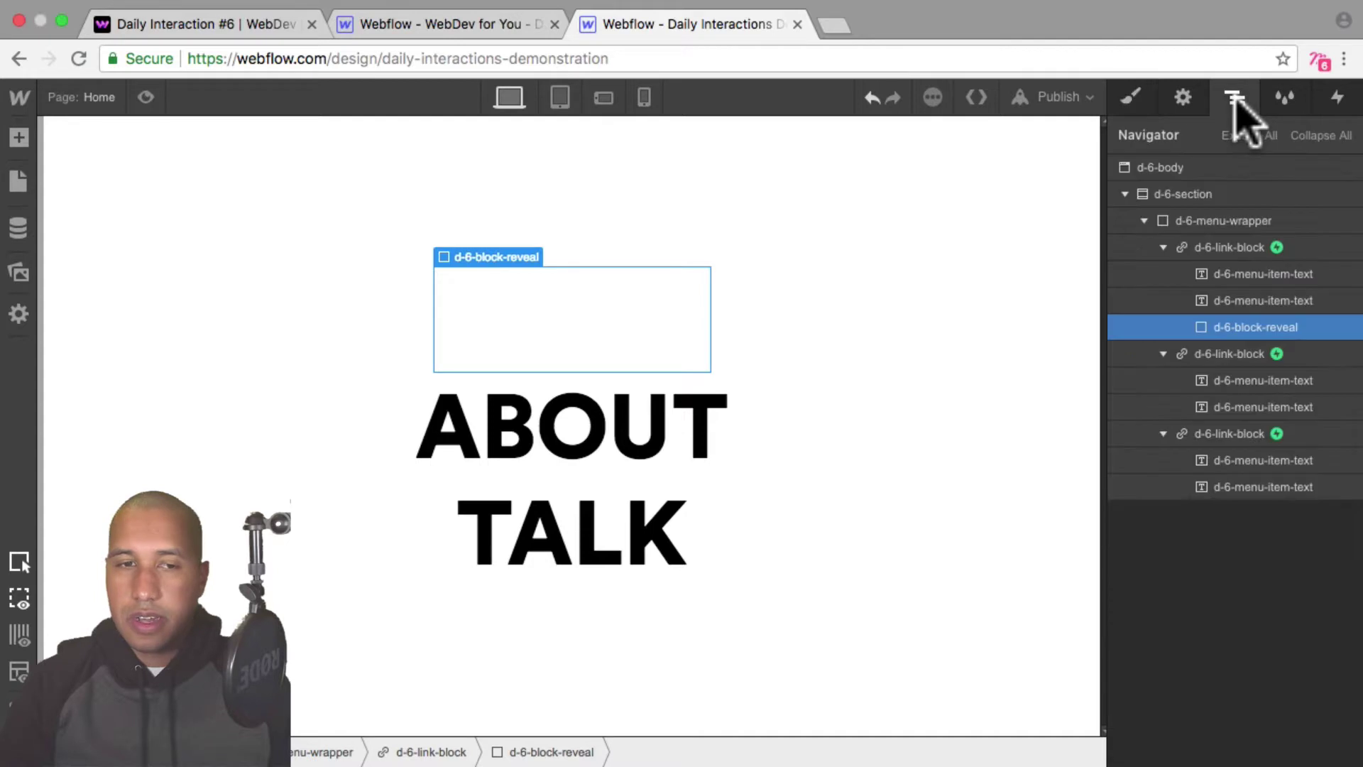
key("super+c")
left_click(1234, 354)
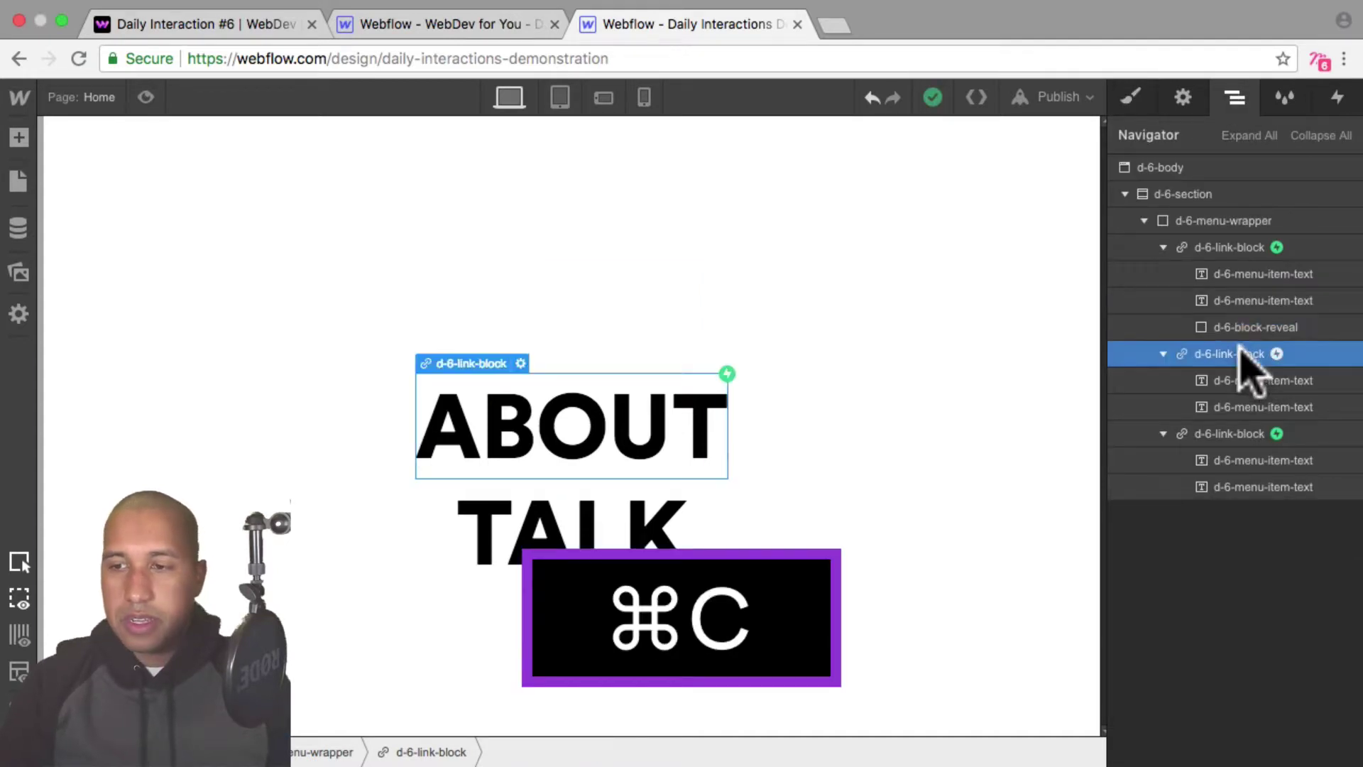
key("super+v")
left_click(1241, 462)
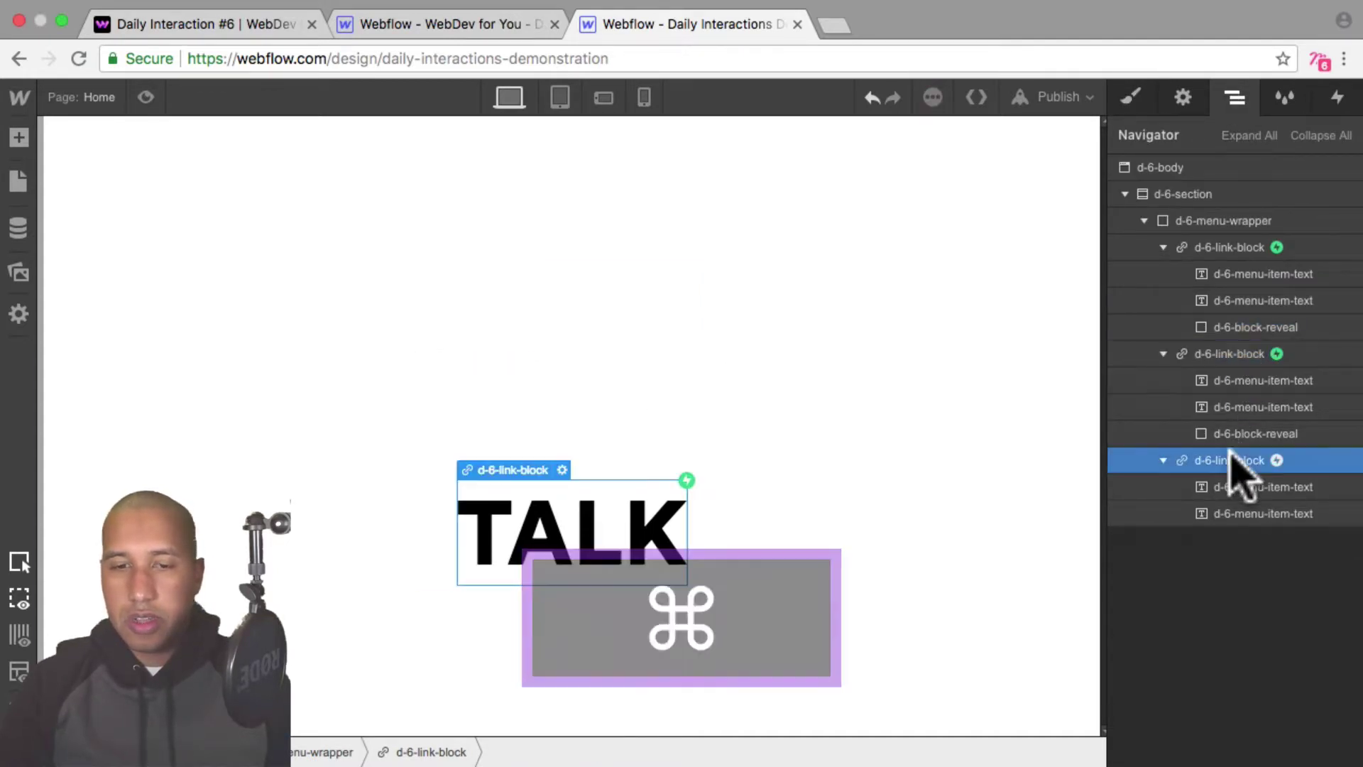
key("super+v")
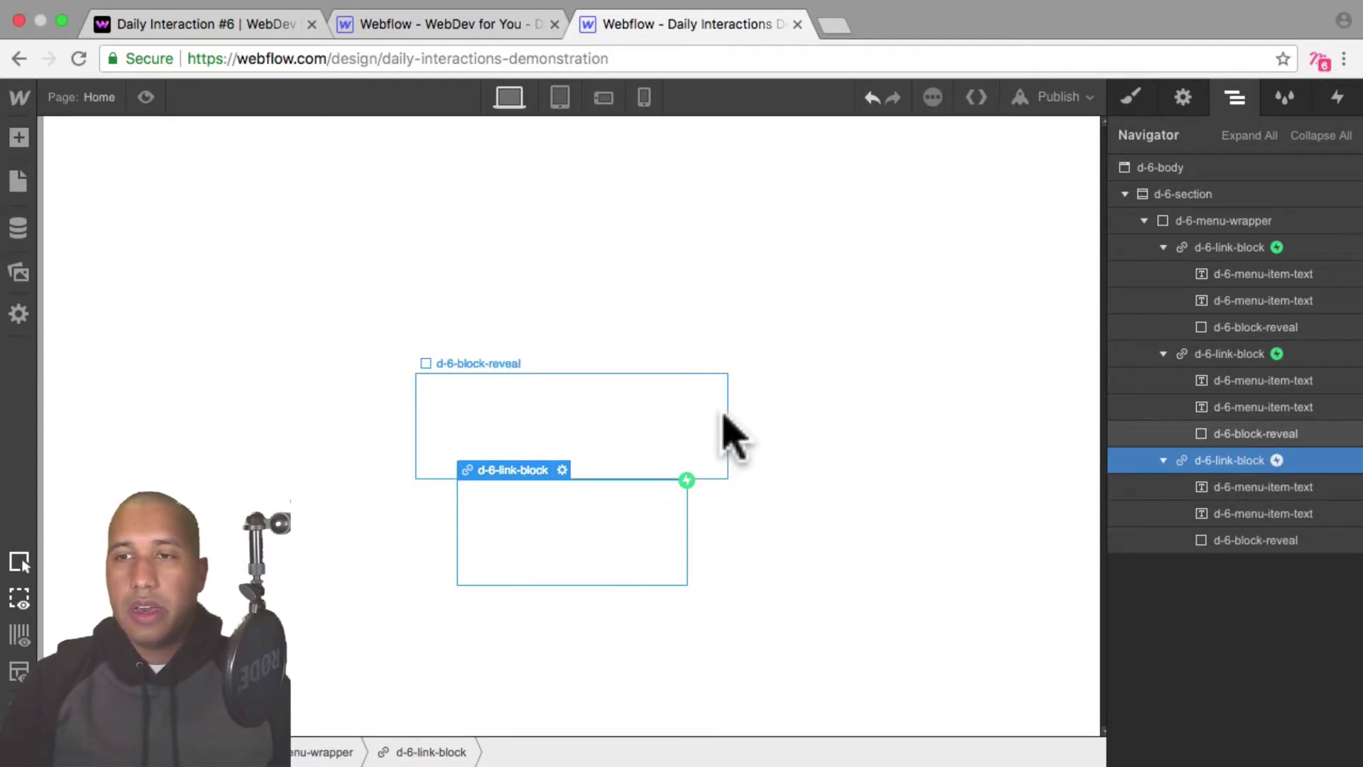
left_click(911, 318)
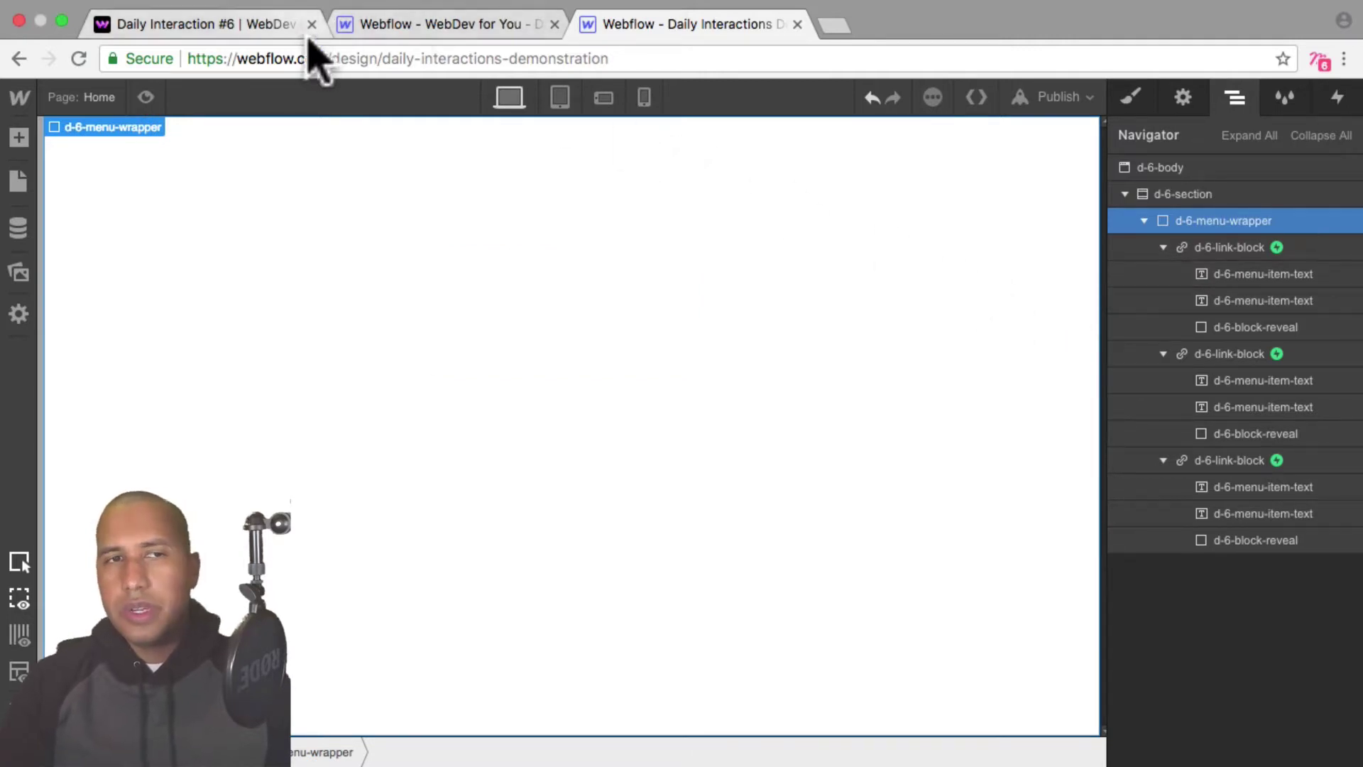
Switch to the published Daily Interaction #6 demo and open, close and reopen its menu to examine how the links are revealed
left_click(260, 24)
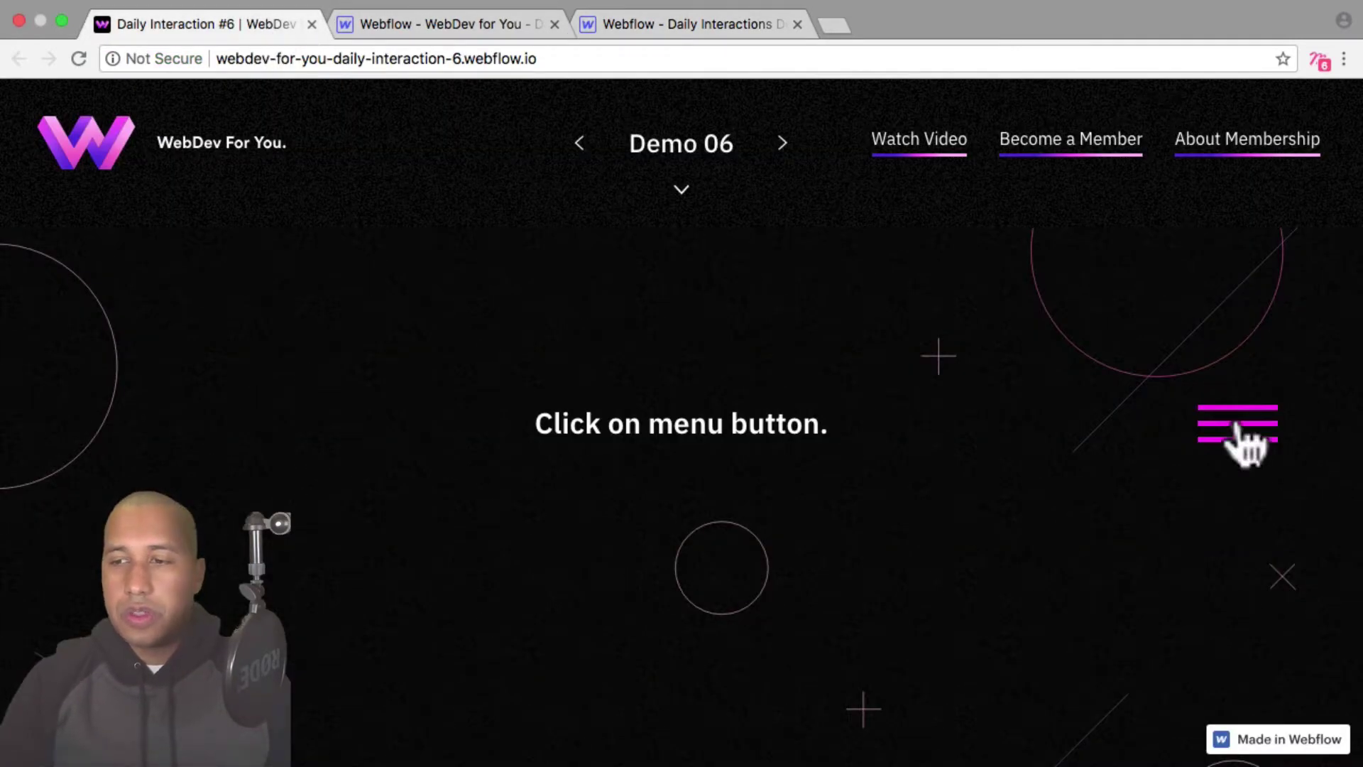
left_click(1237, 426)
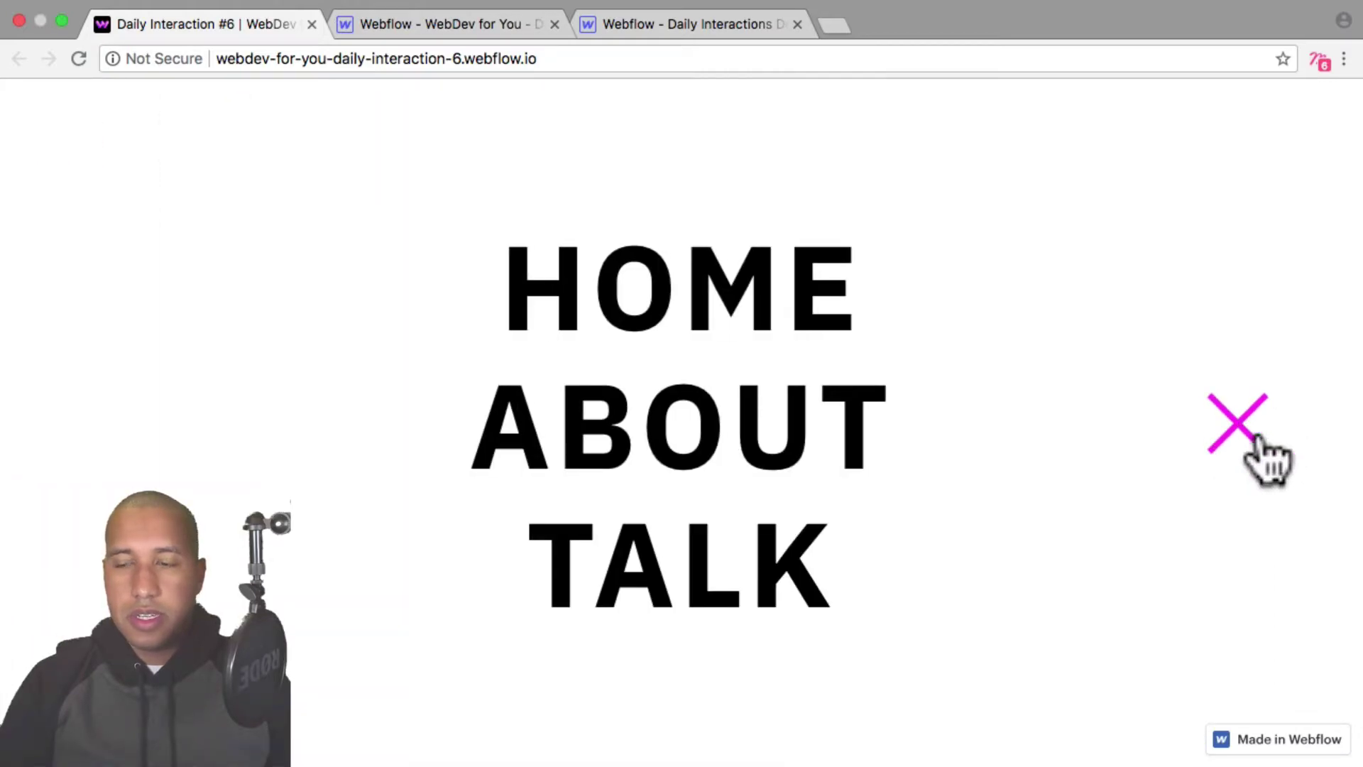
left_click(1260, 435)
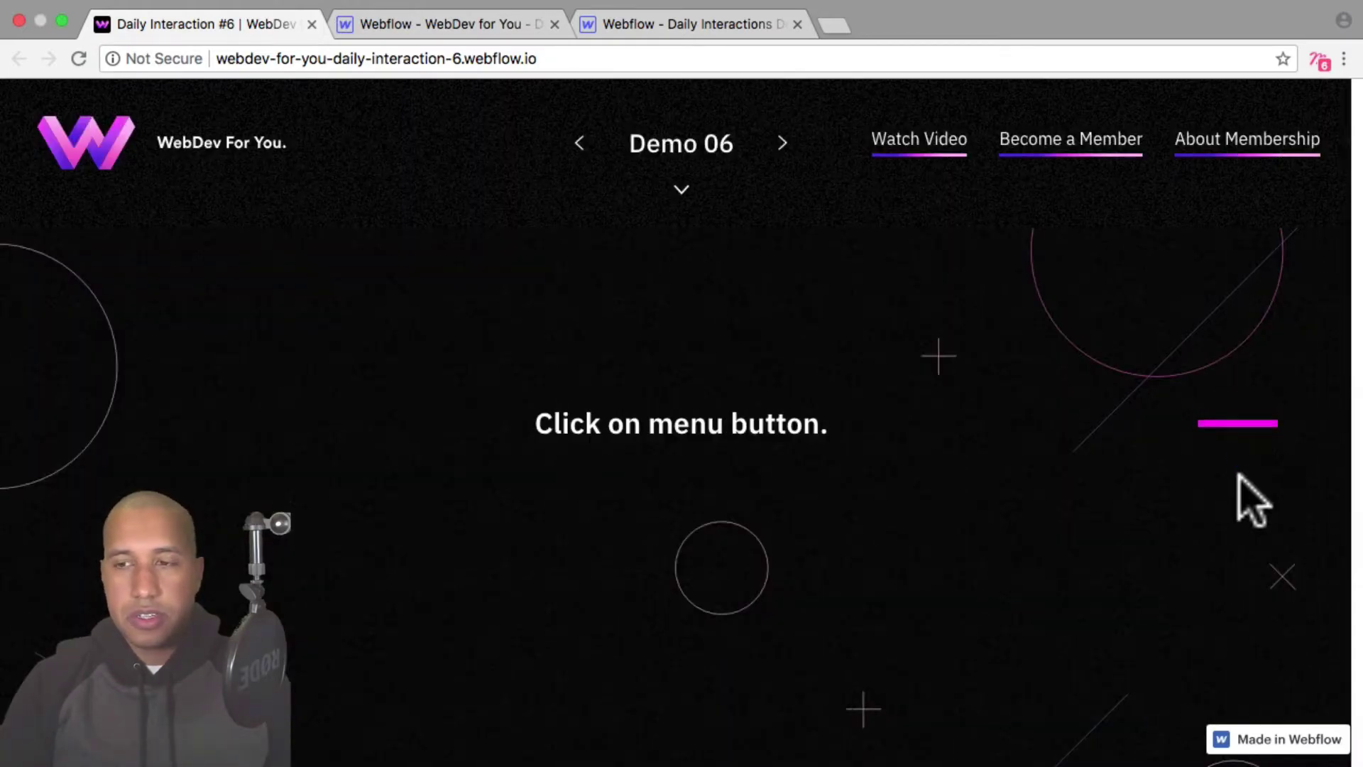
left_click(1238, 425)
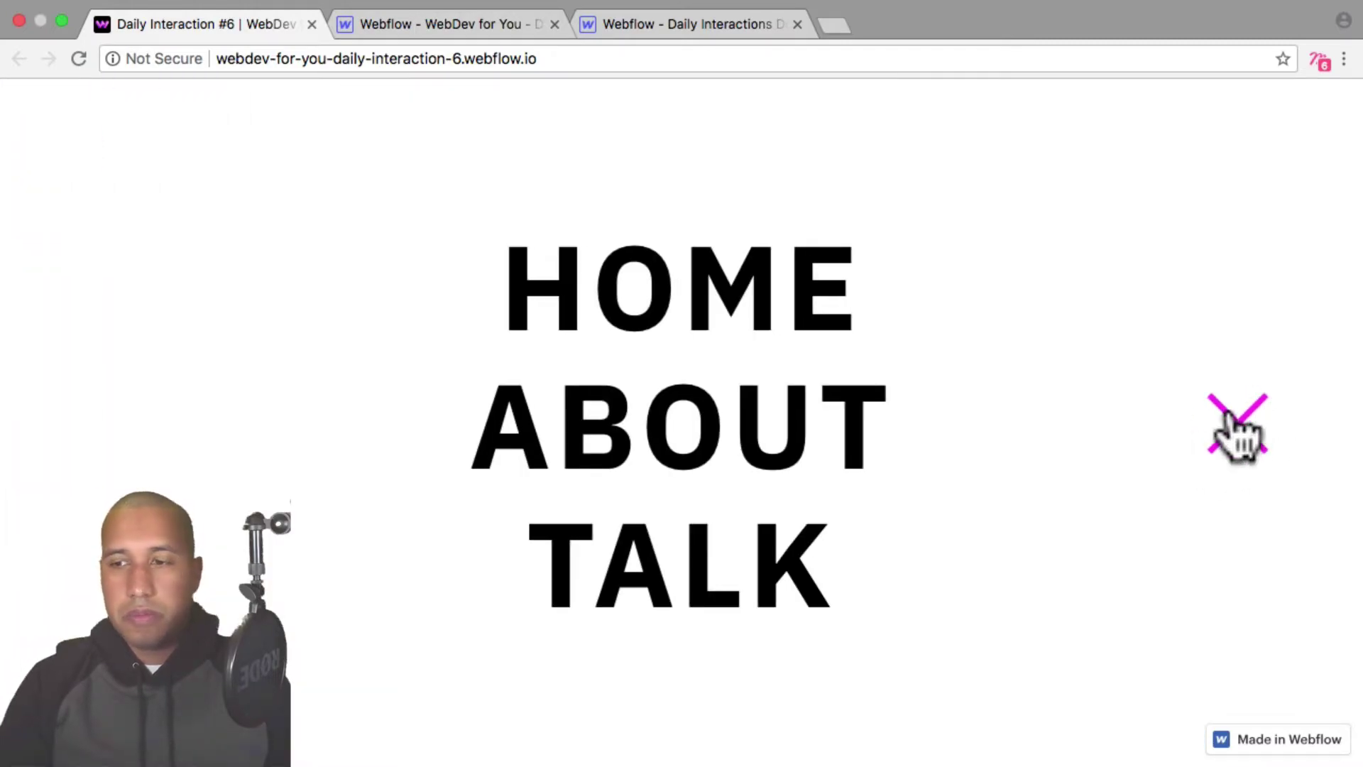
Close and reopen the full-screen menu in the demo once more to study its opening and closing
left_click(1241, 443)
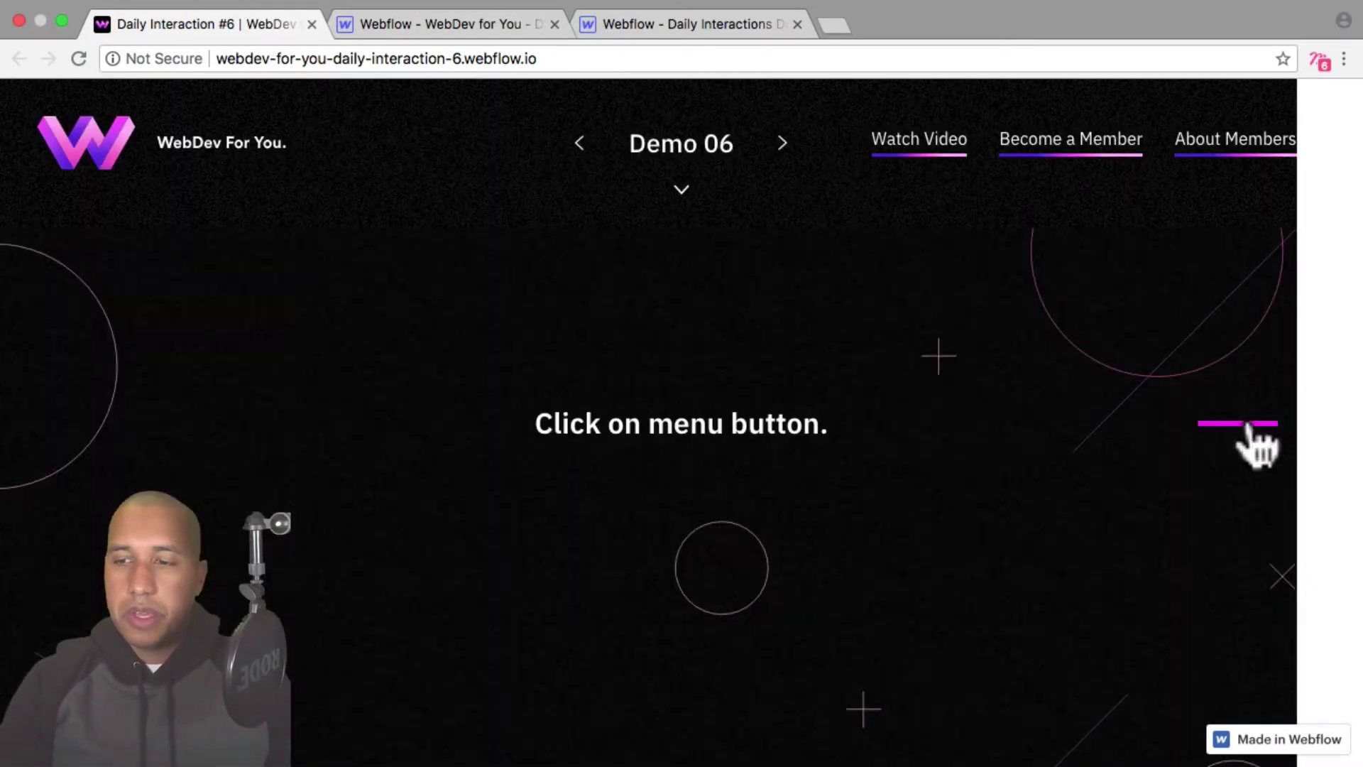
left_click(1254, 457)
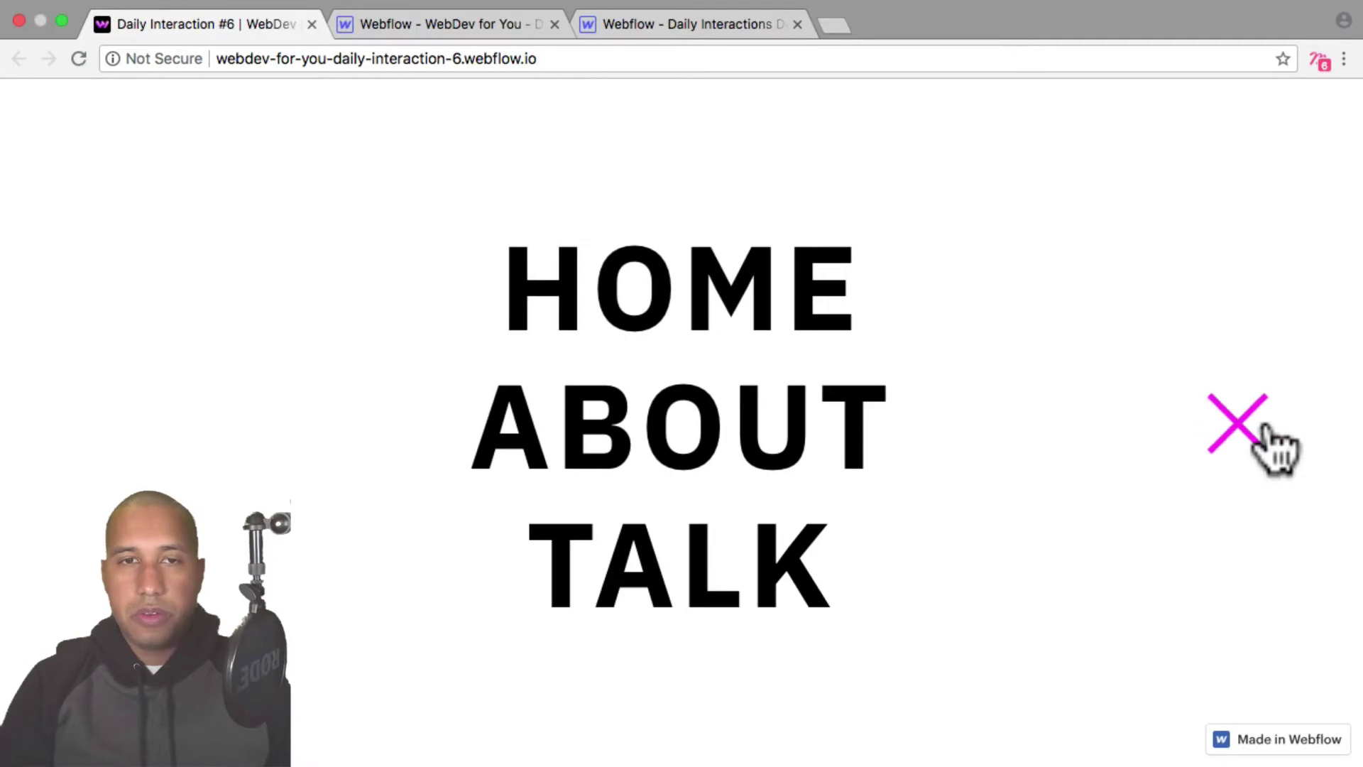
Switch back to the Daily Interactions project in the Webflow Designer and set the display of d-6-menu-wrapper to none
left_click(687, 29)
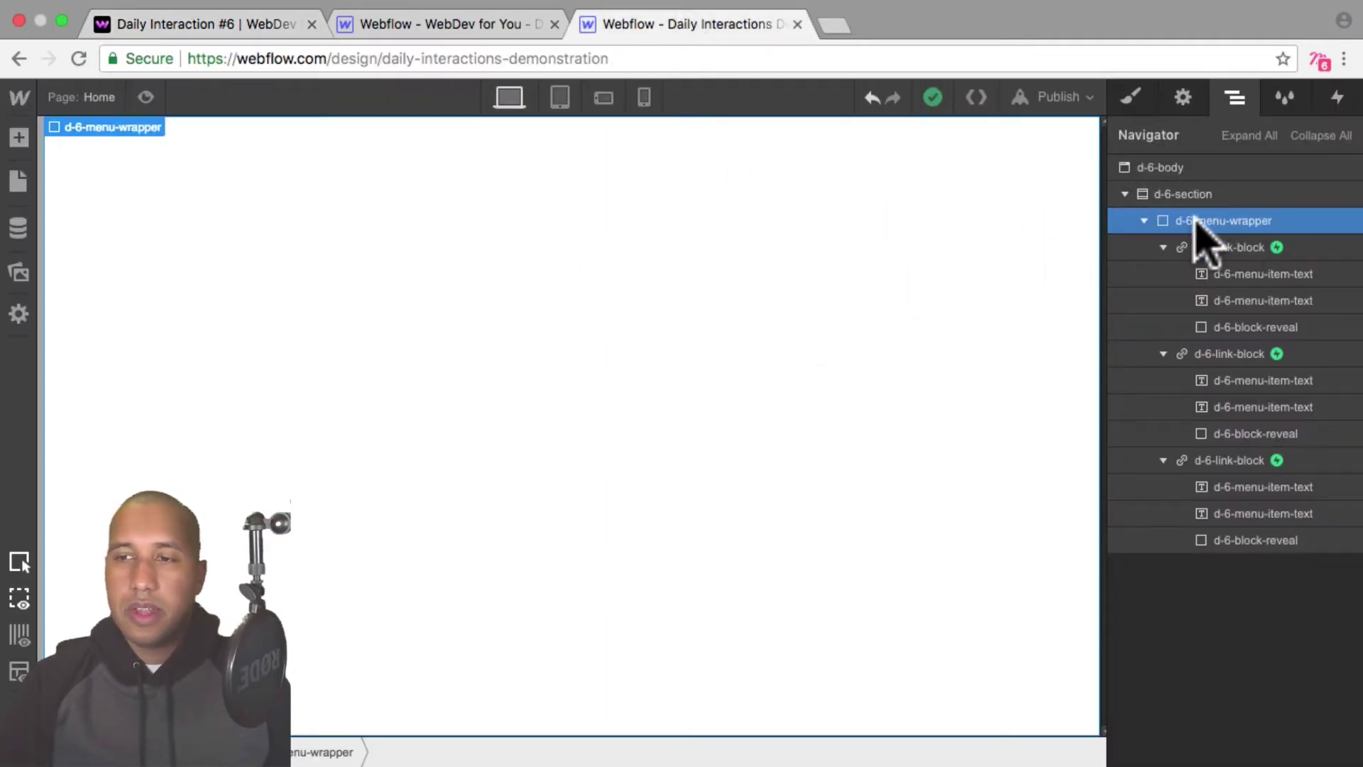
left_click(1131, 98)
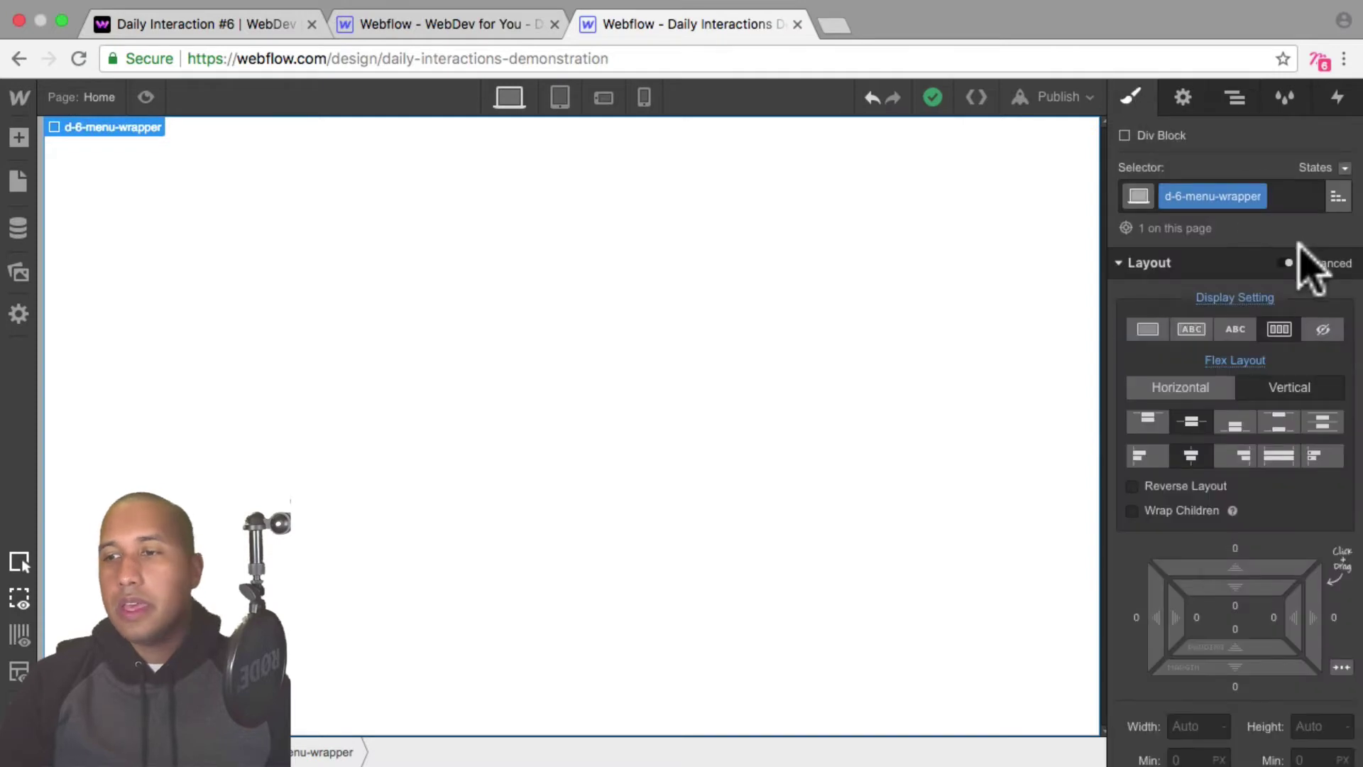
left_click(1323, 329)
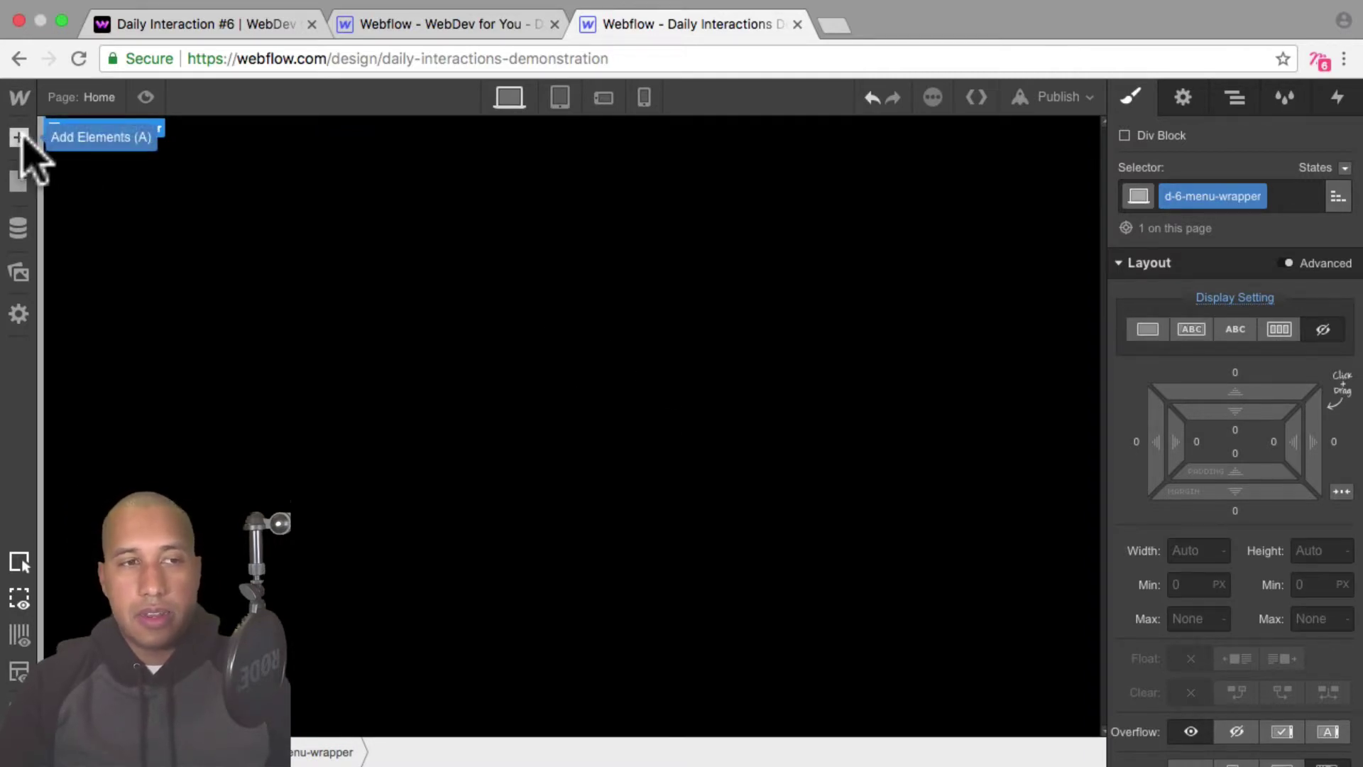
left_click(19, 136)
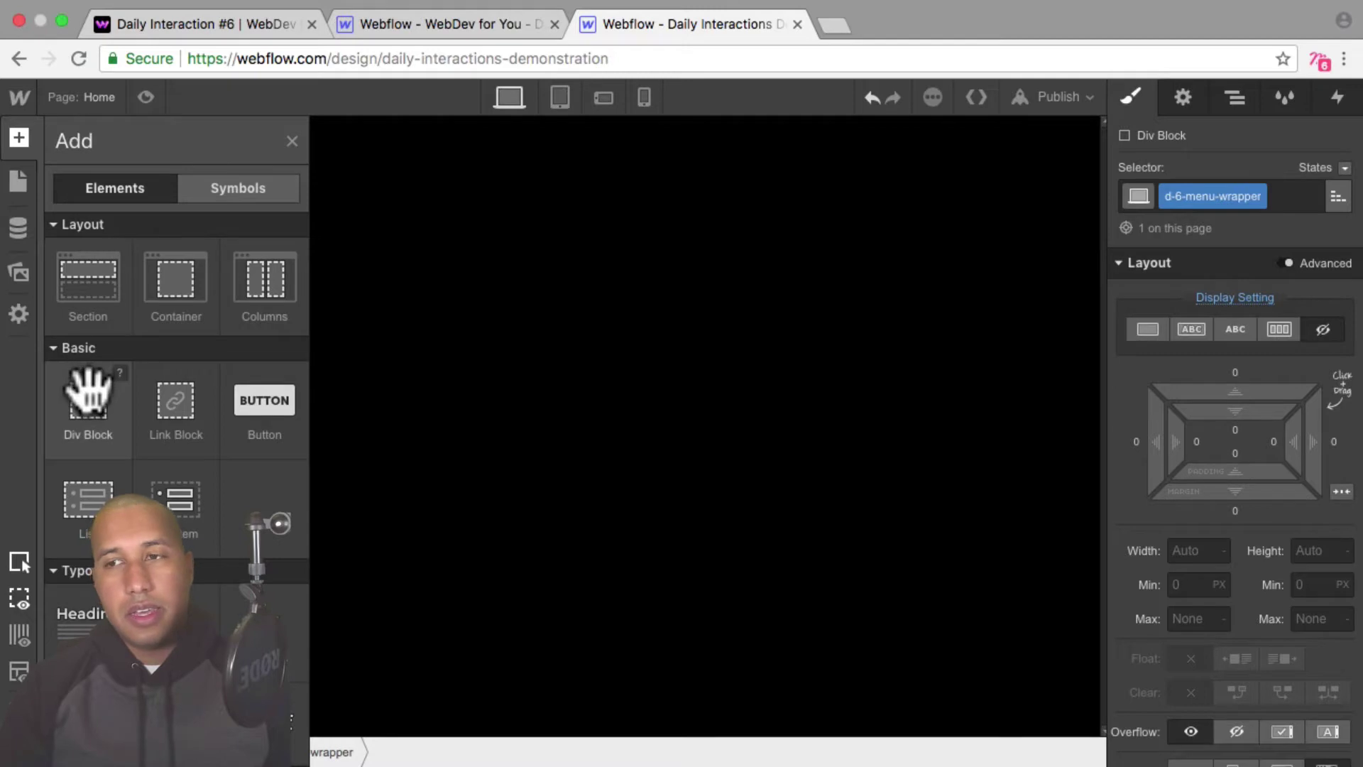
left_click_drag(88, 392, 522, 358)
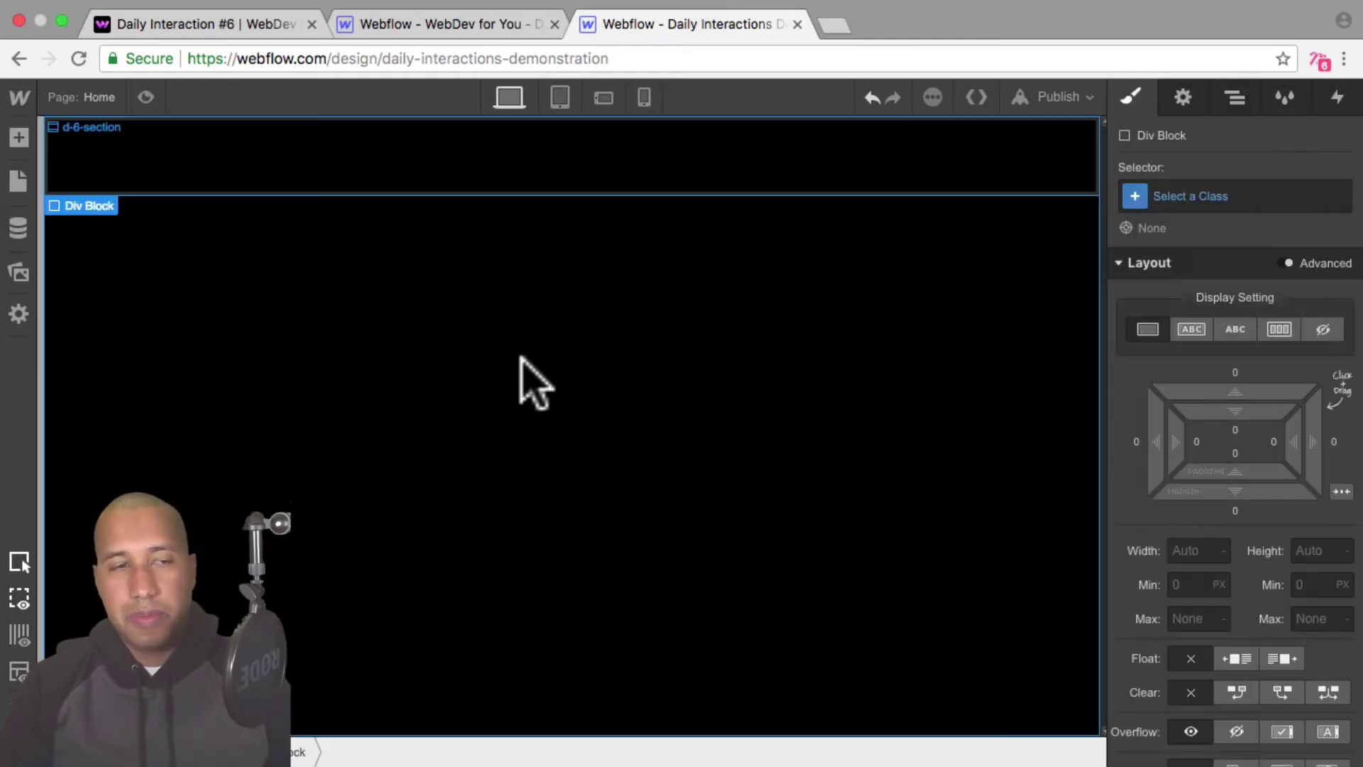
key("super+z")
Add a div block directly inside d-6-section and give it the new class d-6-menu-trigger
left_click(1235, 98)
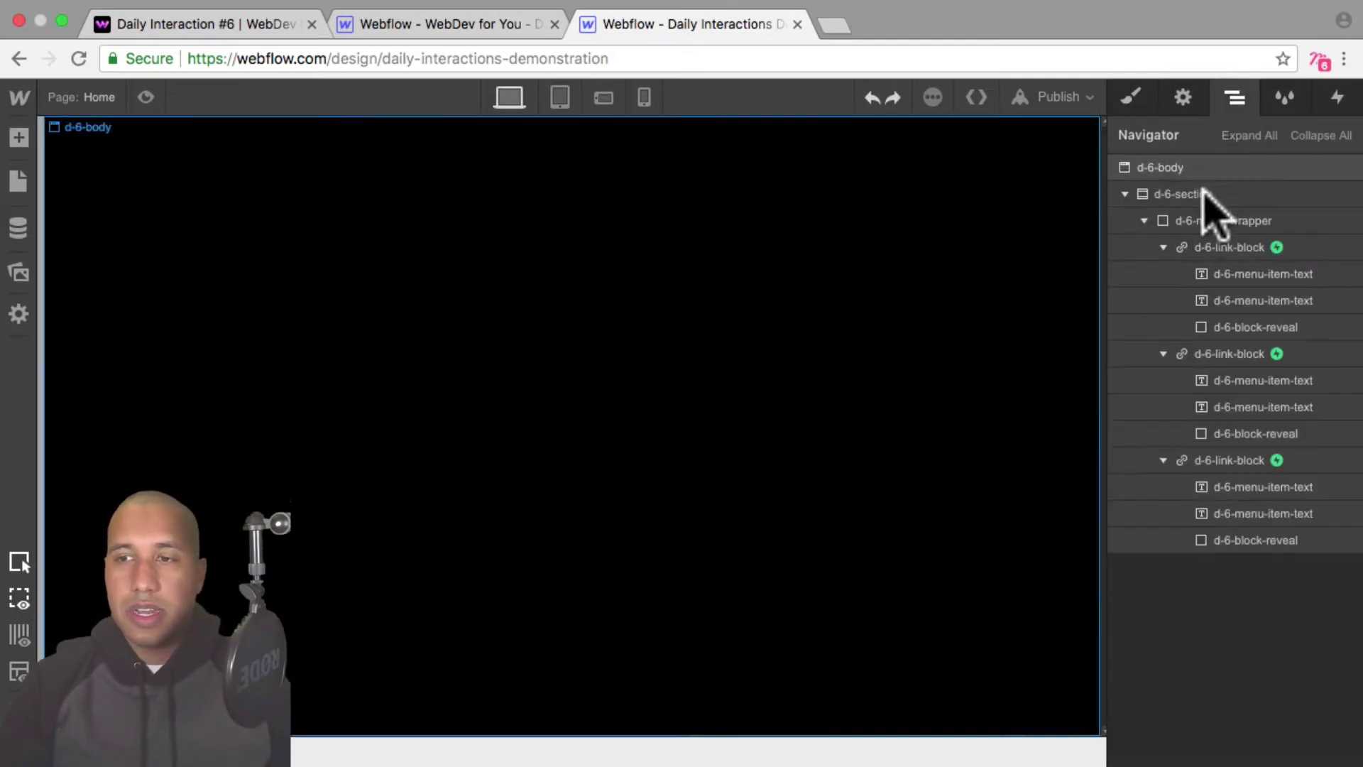
left_click(1195, 195)
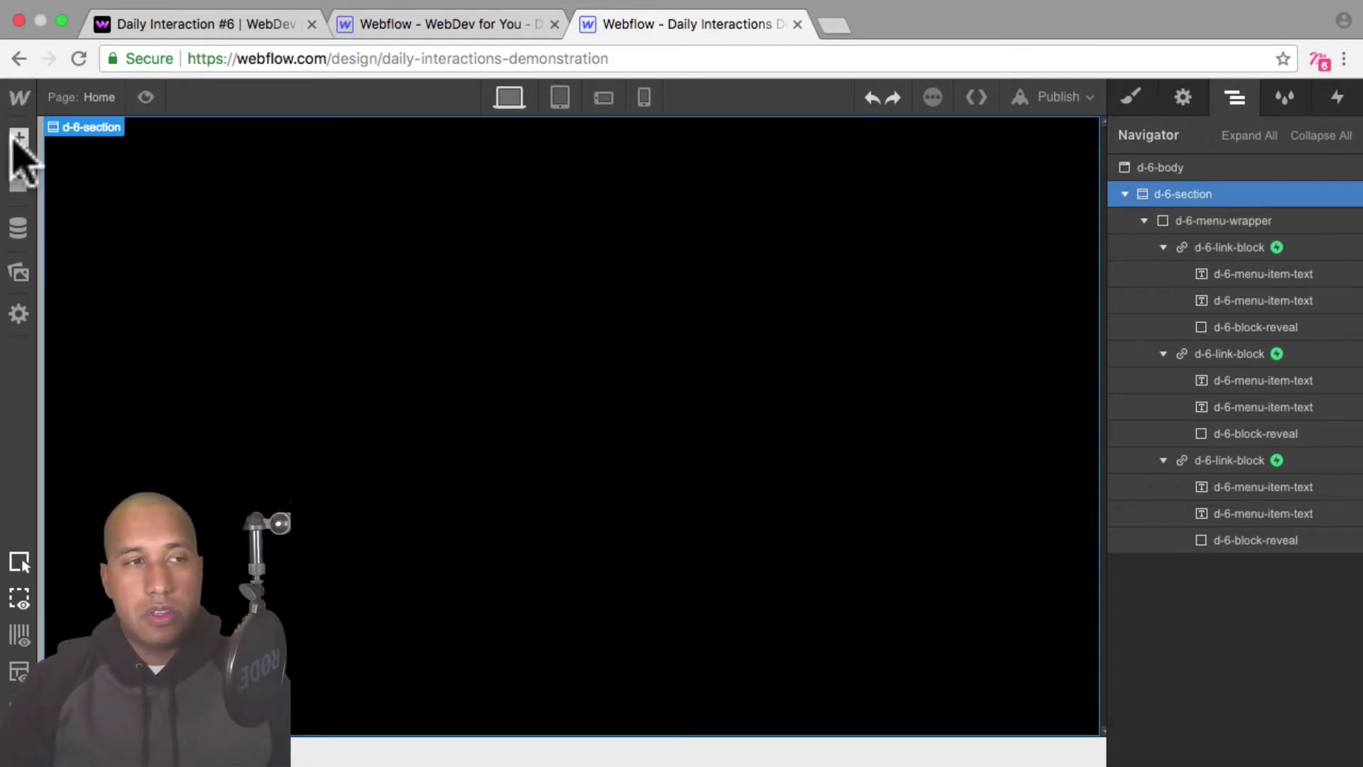
left_click(19, 139)
left_click_drag(88, 395, 96, 426)
left_click(1131, 98)
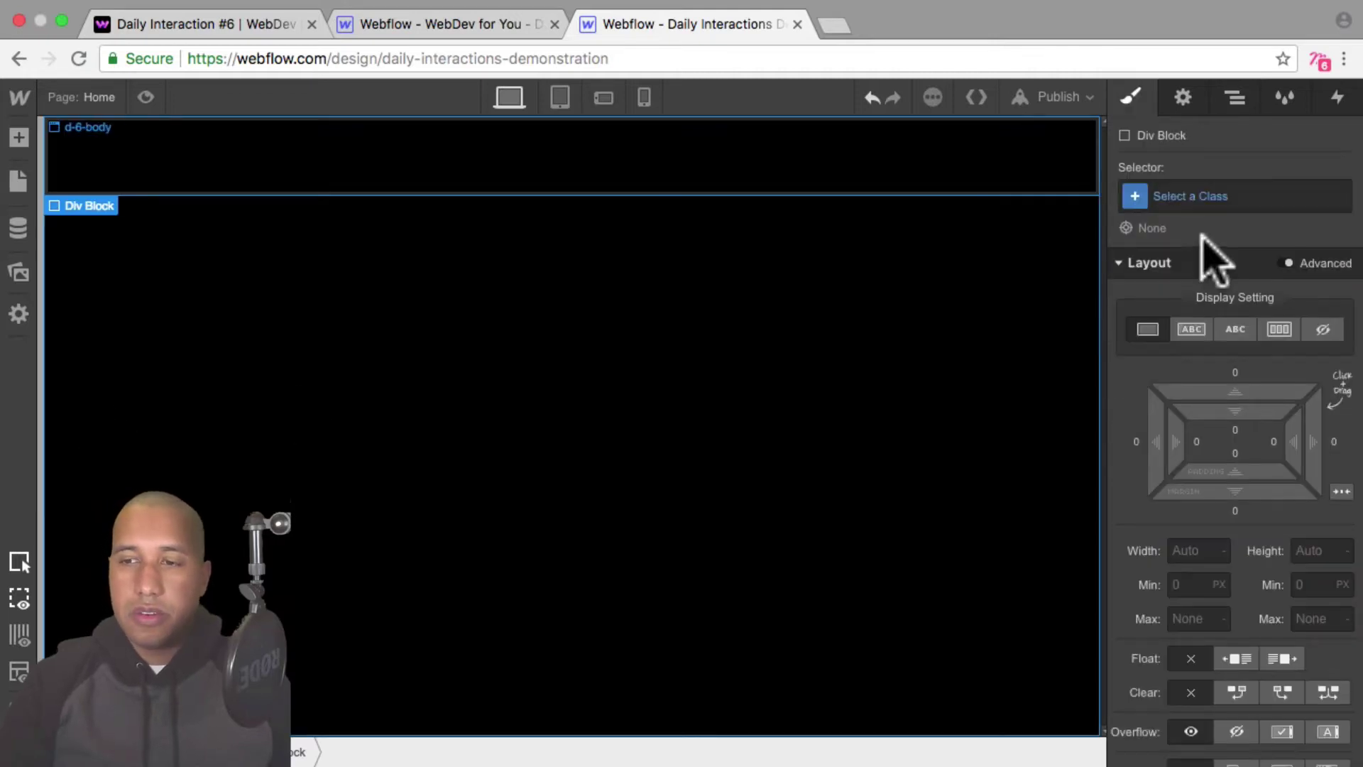
left_click(1212, 199)
type("d")
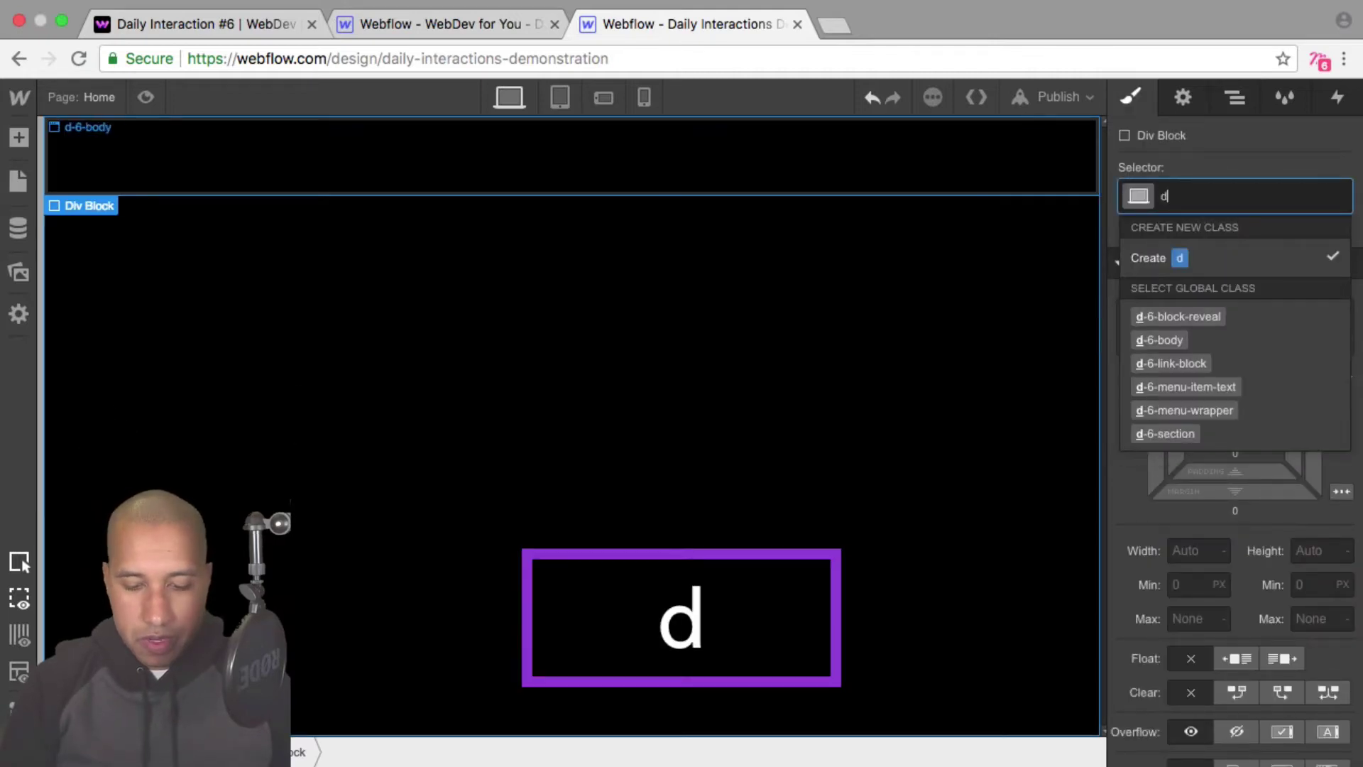
type("-6-menu-trigger")
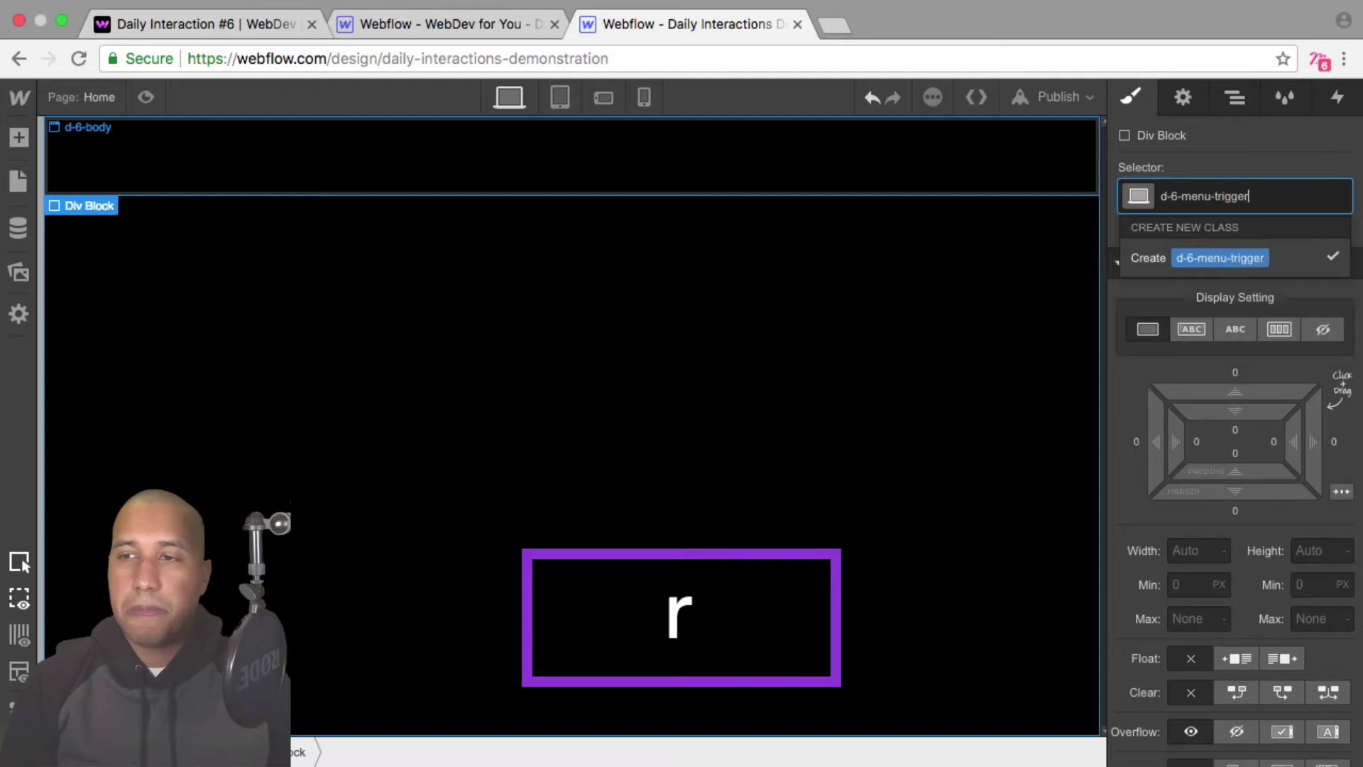
key("Return")
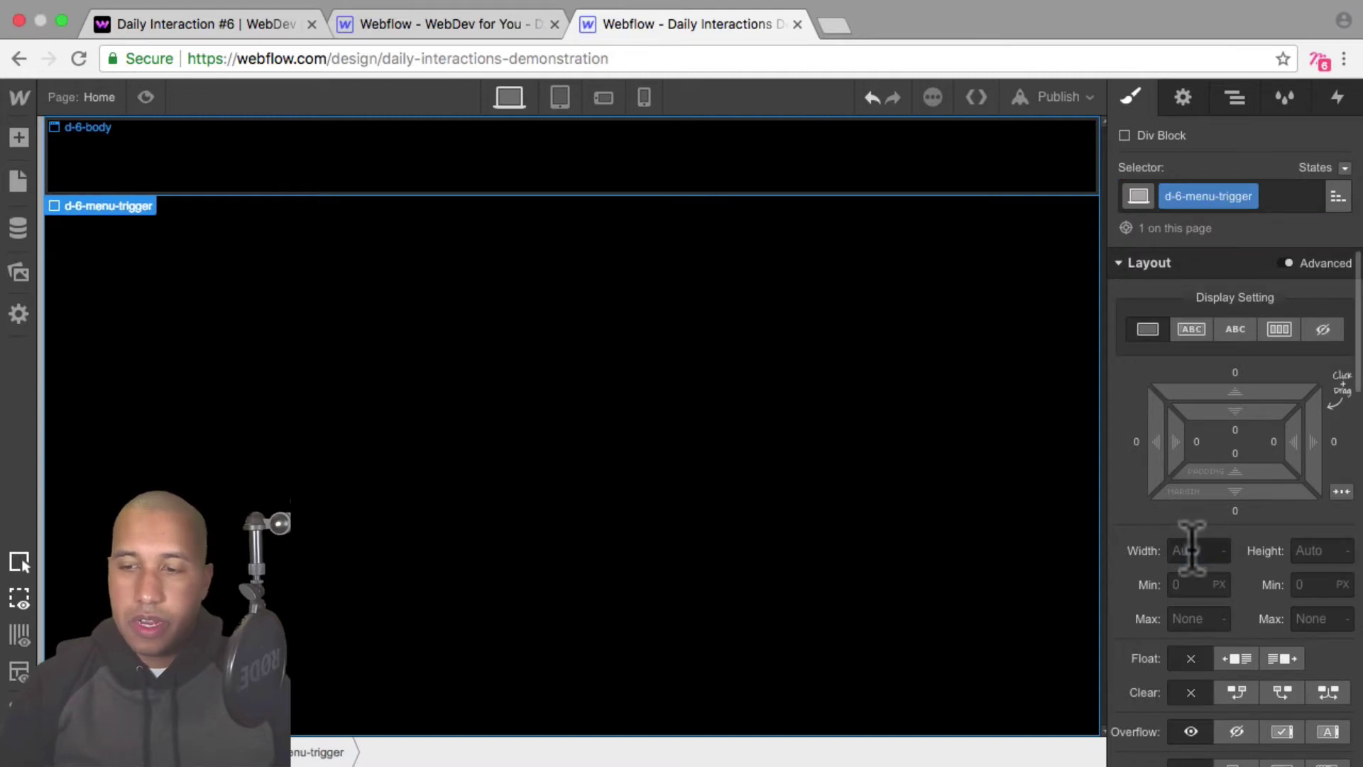
Size d-6-menu-trigger to 50 by 50 px and position it absolutely in the section's top-right corner
type("50")
key("Tab")
type("50")
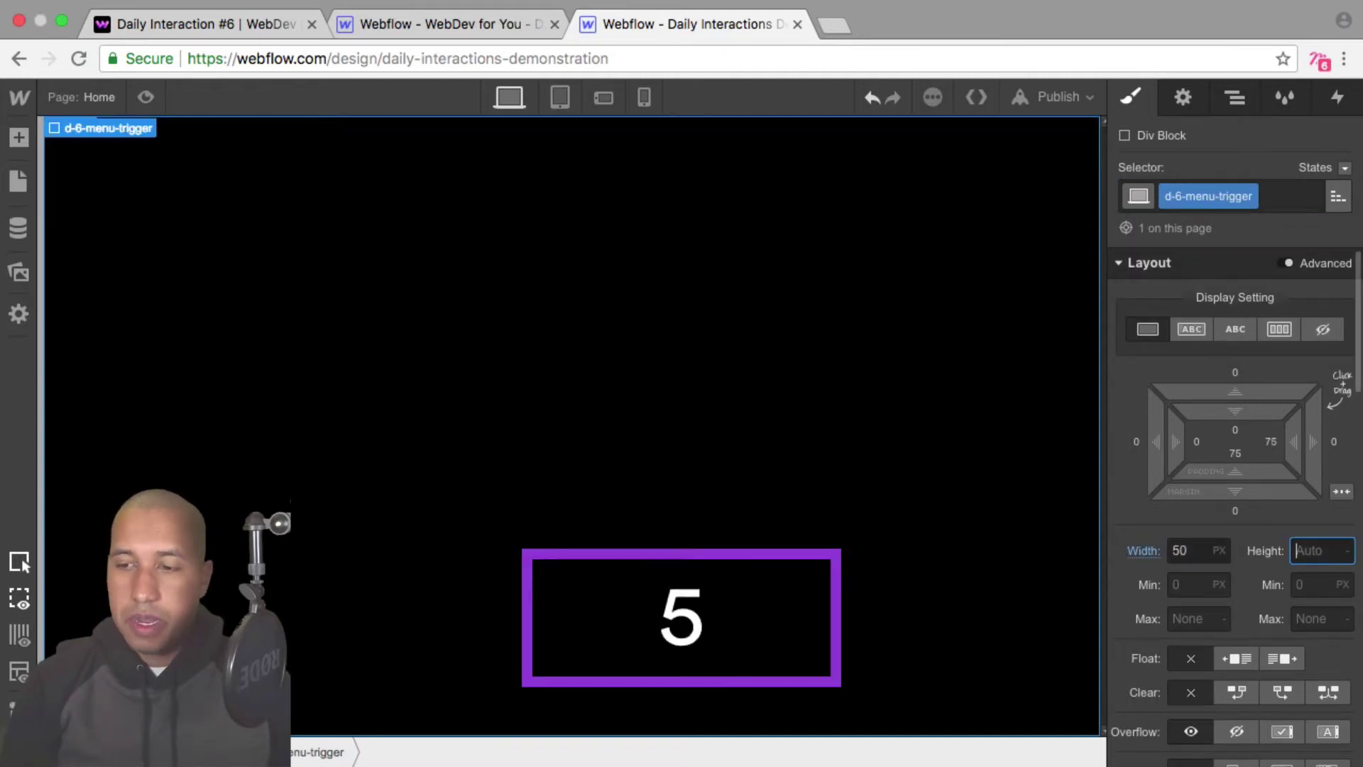
key("Return")
scroll(1256, 554, "down", 3)
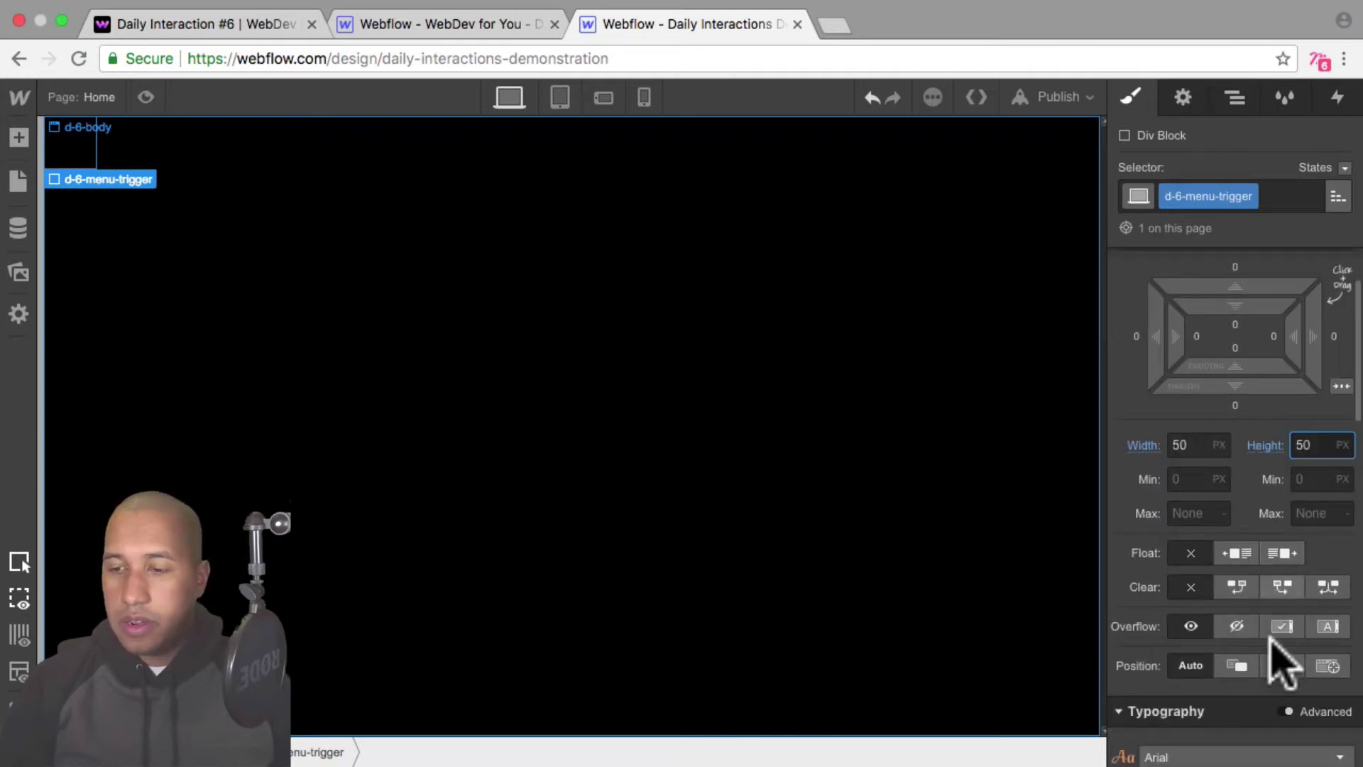
left_click(1274, 662)
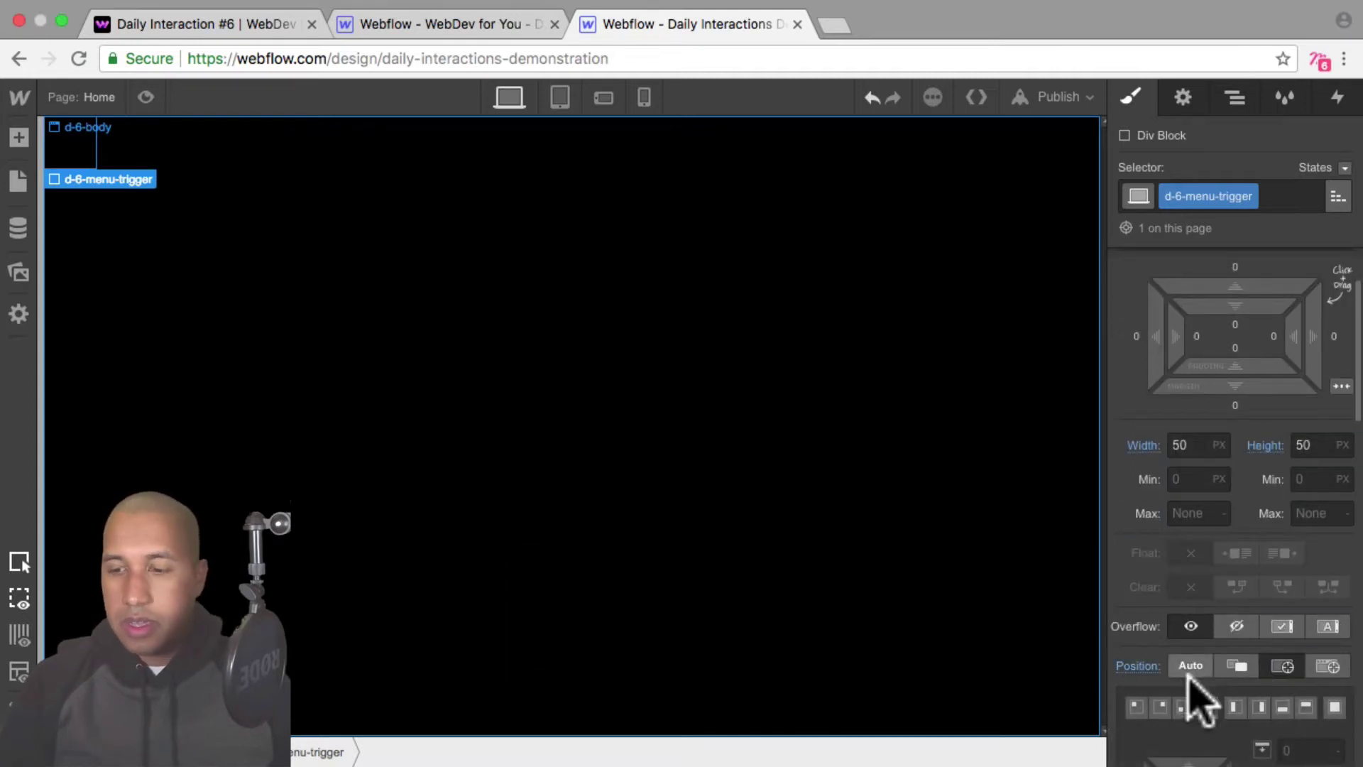
left_click(1161, 707)
Give d-6-menu-trigger the Magenta swatch (#ff47f9) as its background color
scroll(1247, 630, "down", 15)
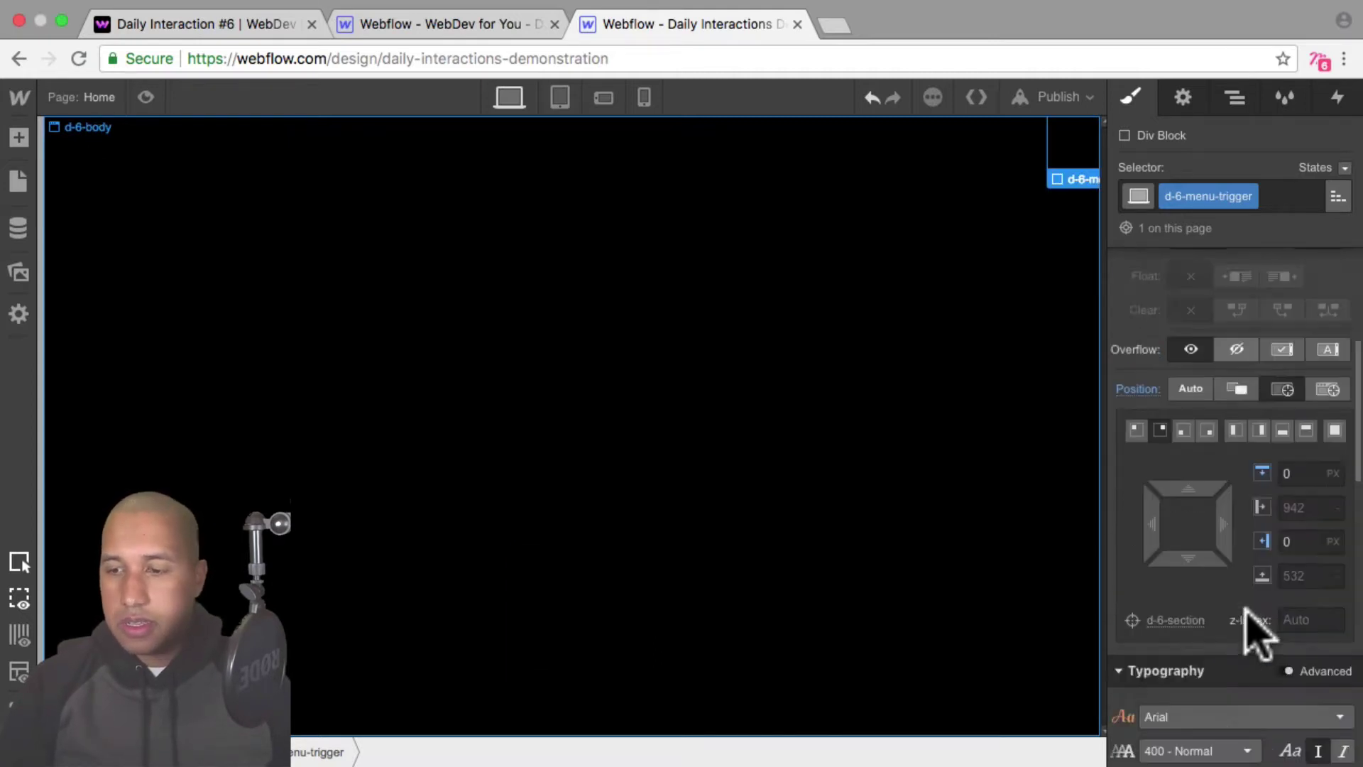
scroll(1195, 554, "down", 5)
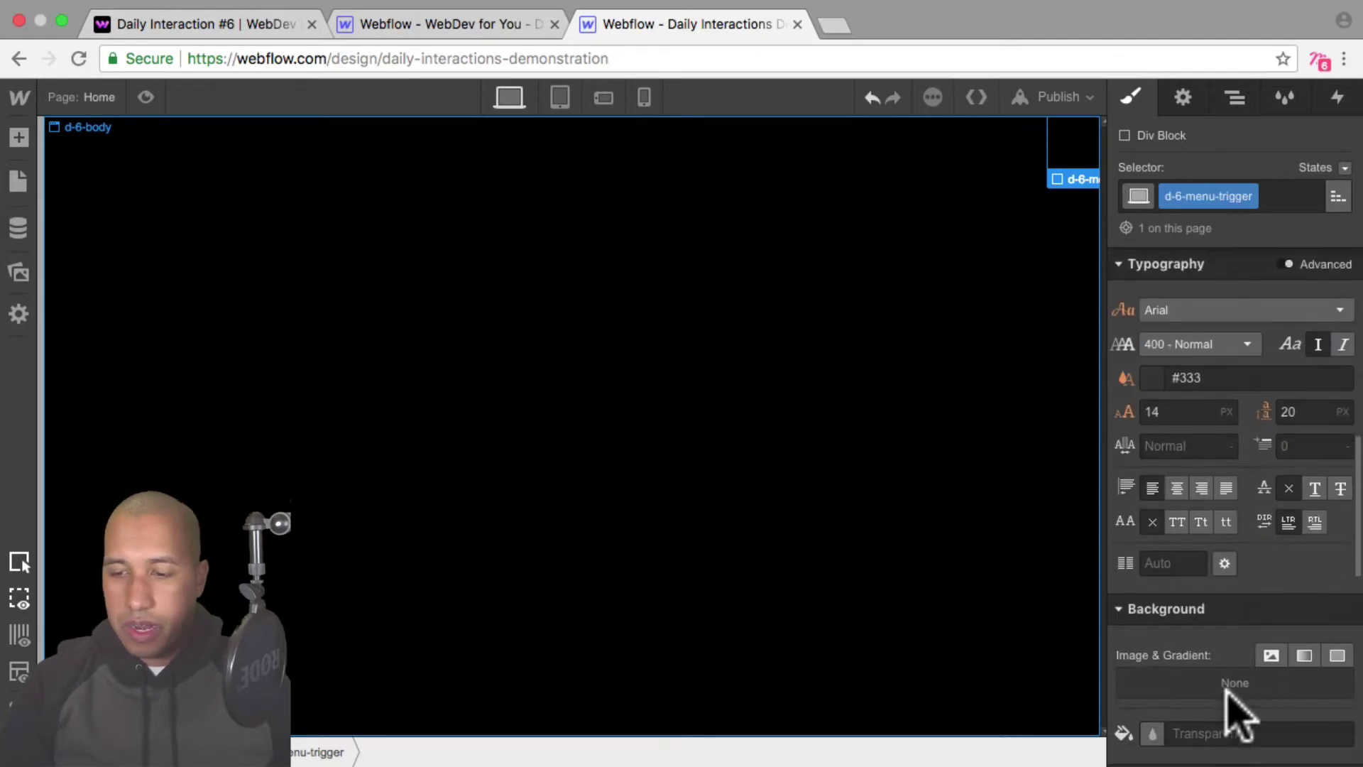
left_click(1154, 707)
left_click(1185, 627)
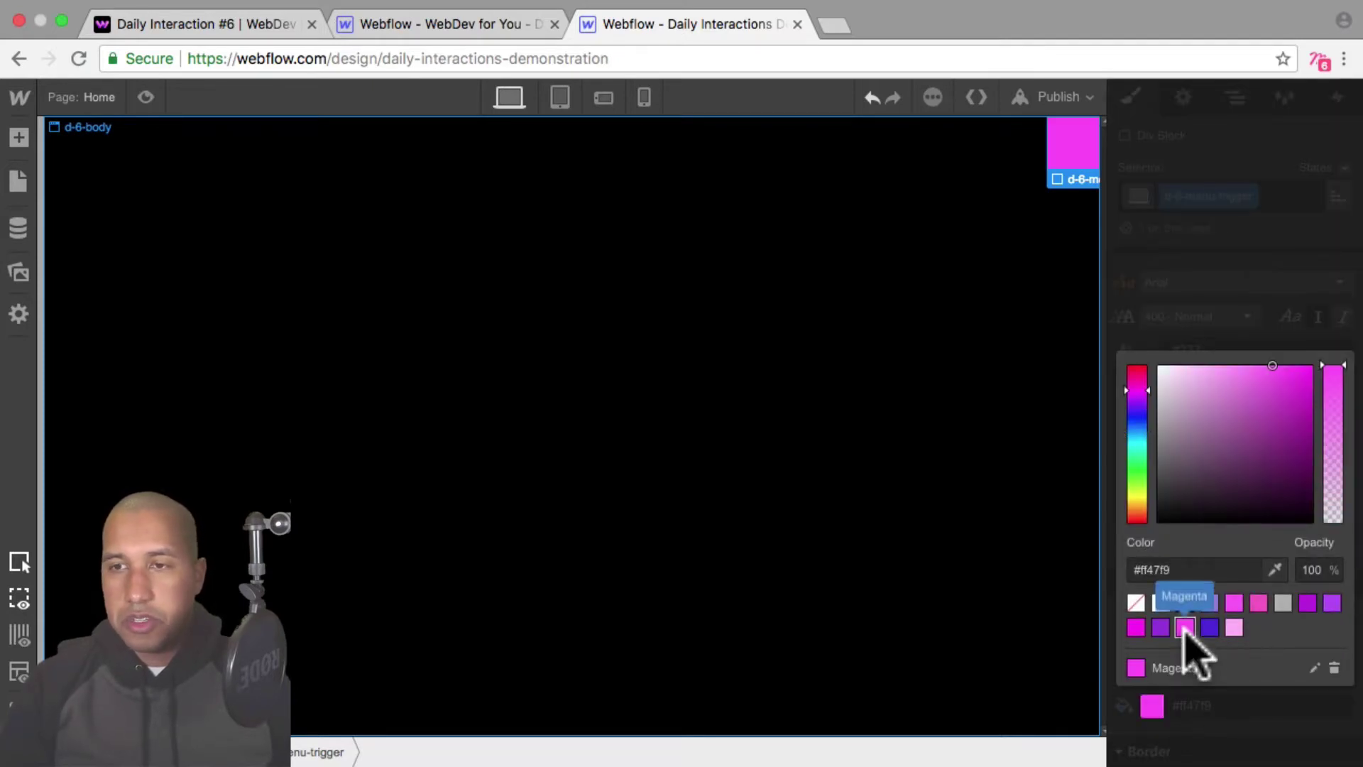
left_click(1259, 739)
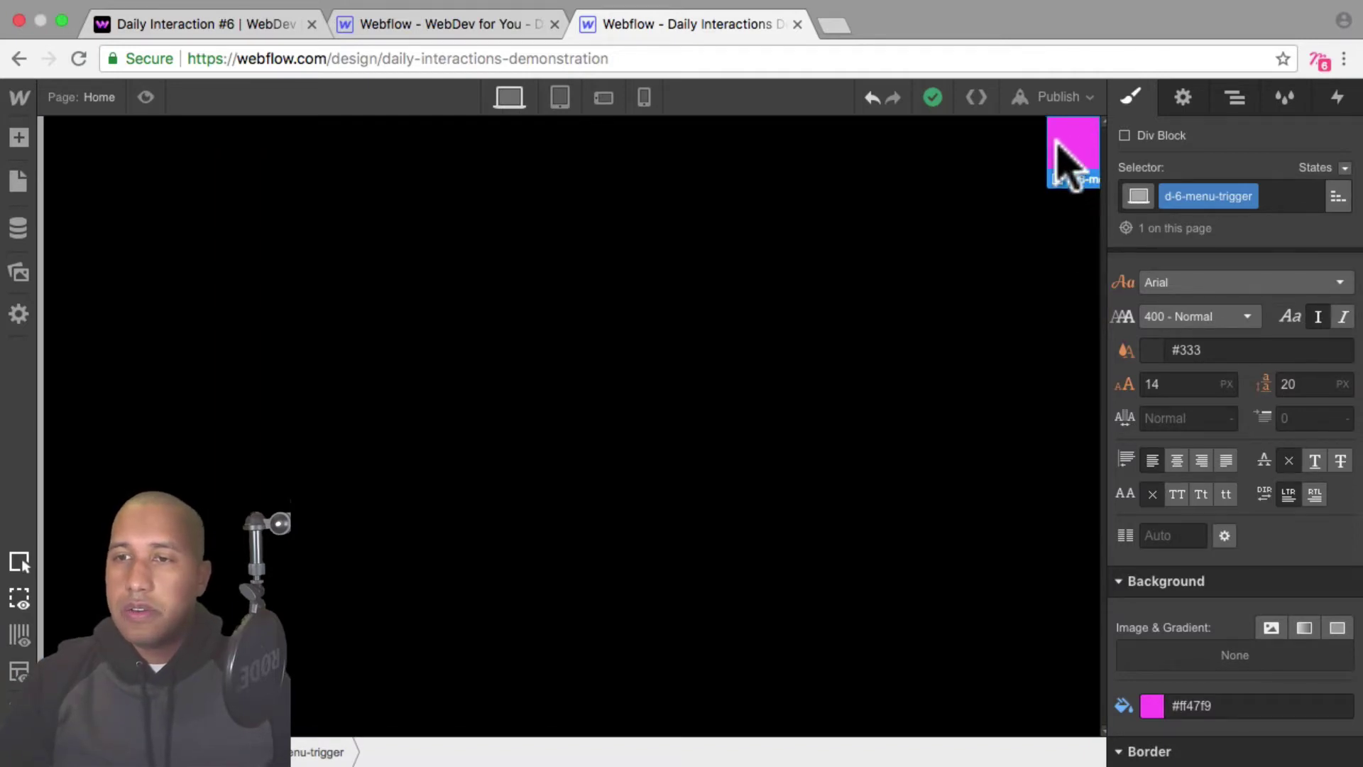
Set the display of d-6-menu-wrapper to flex
left_click(1235, 99)
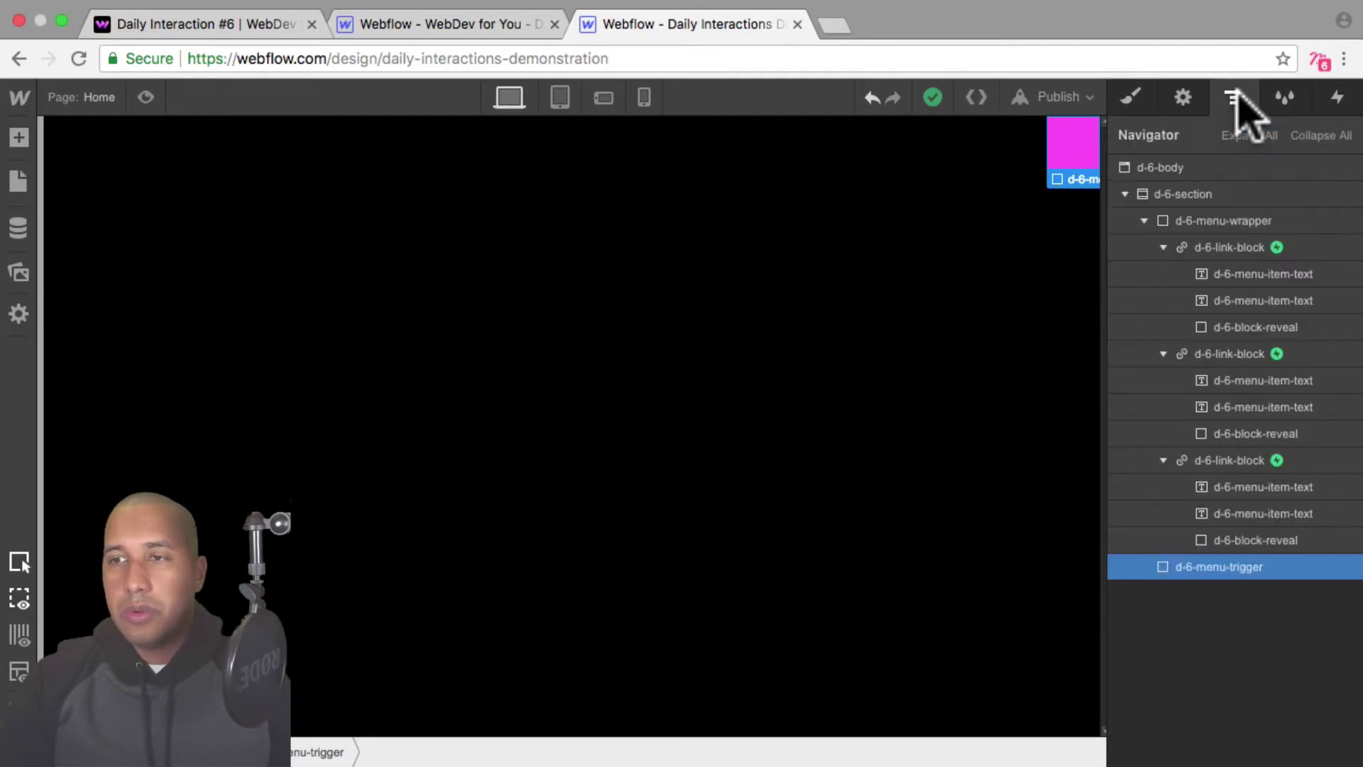
left_click(1220, 220)
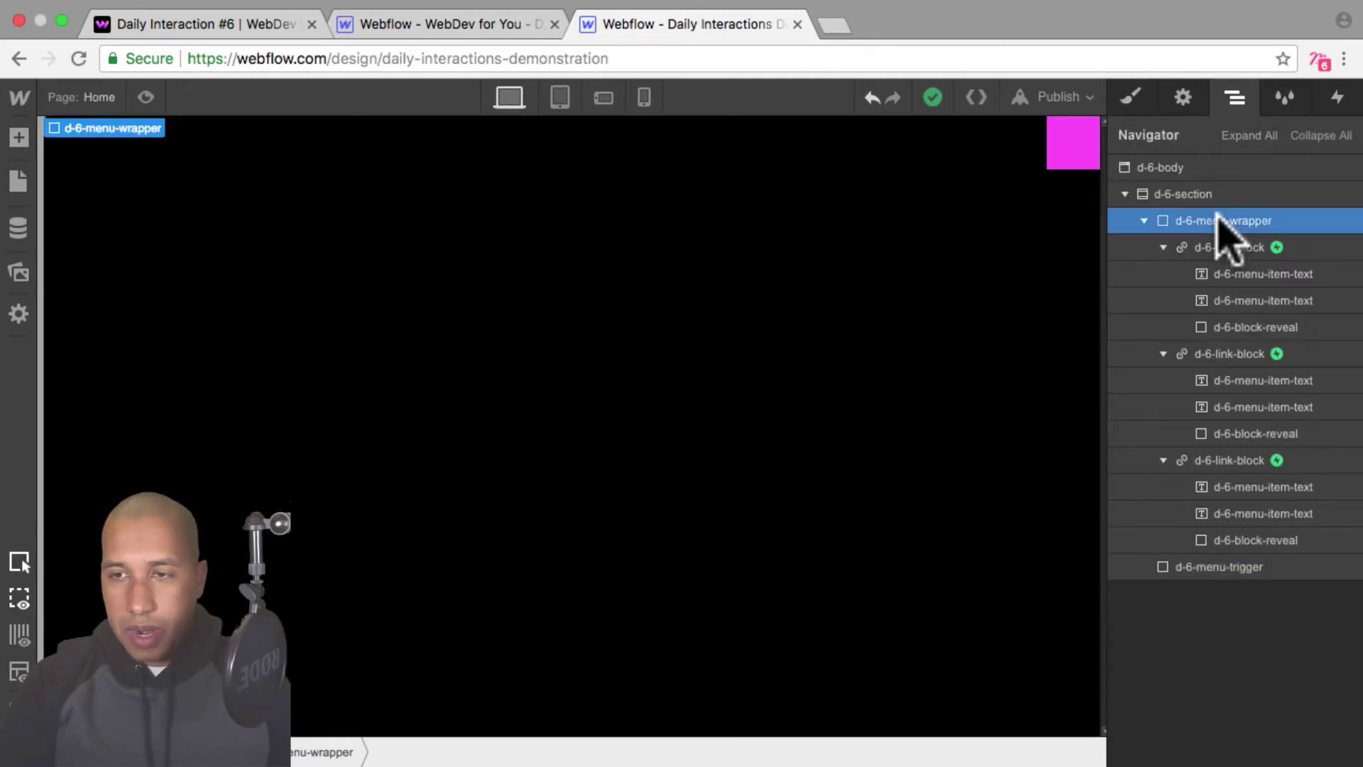
left_click(1129, 96)
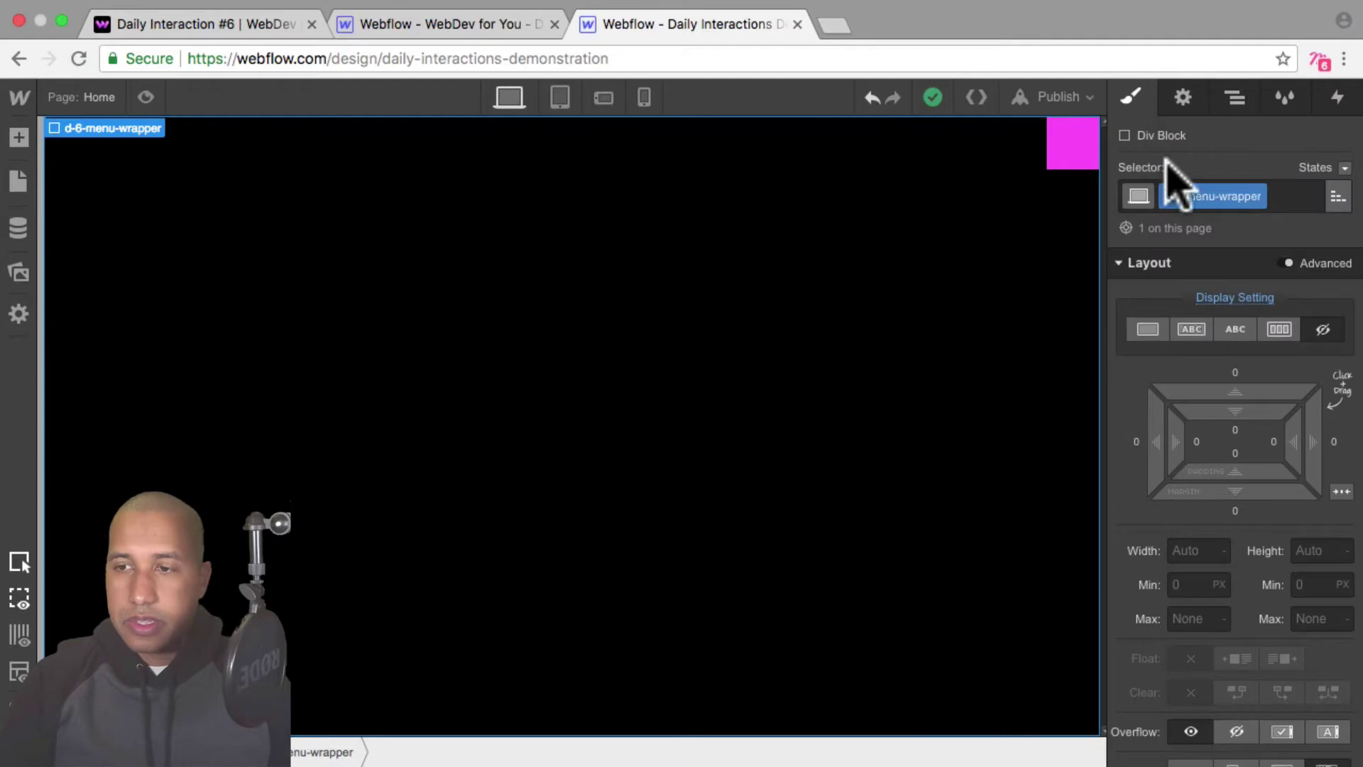
left_click(1278, 328)
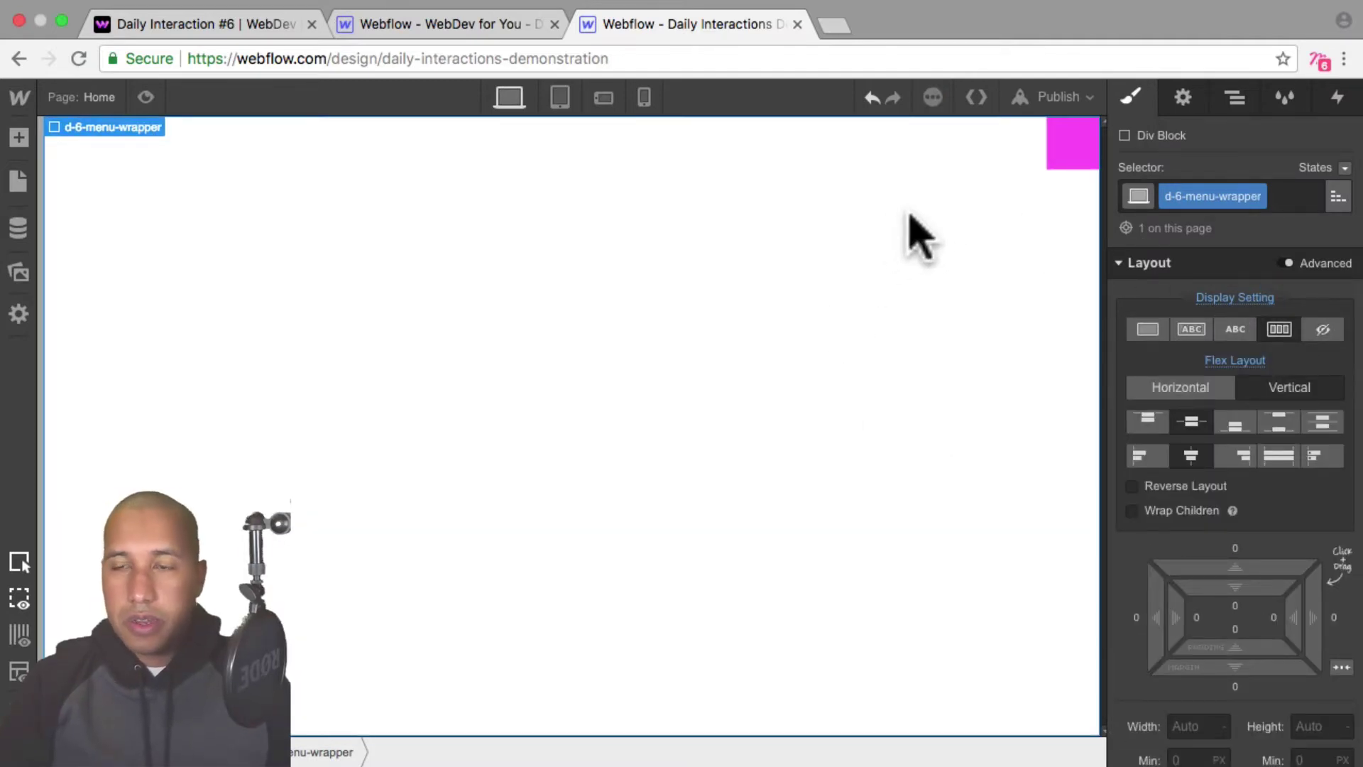
Add a Mouse Click (Tap) element trigger to the magenta d-6-menu-trigger block
left_click(1063, 145)
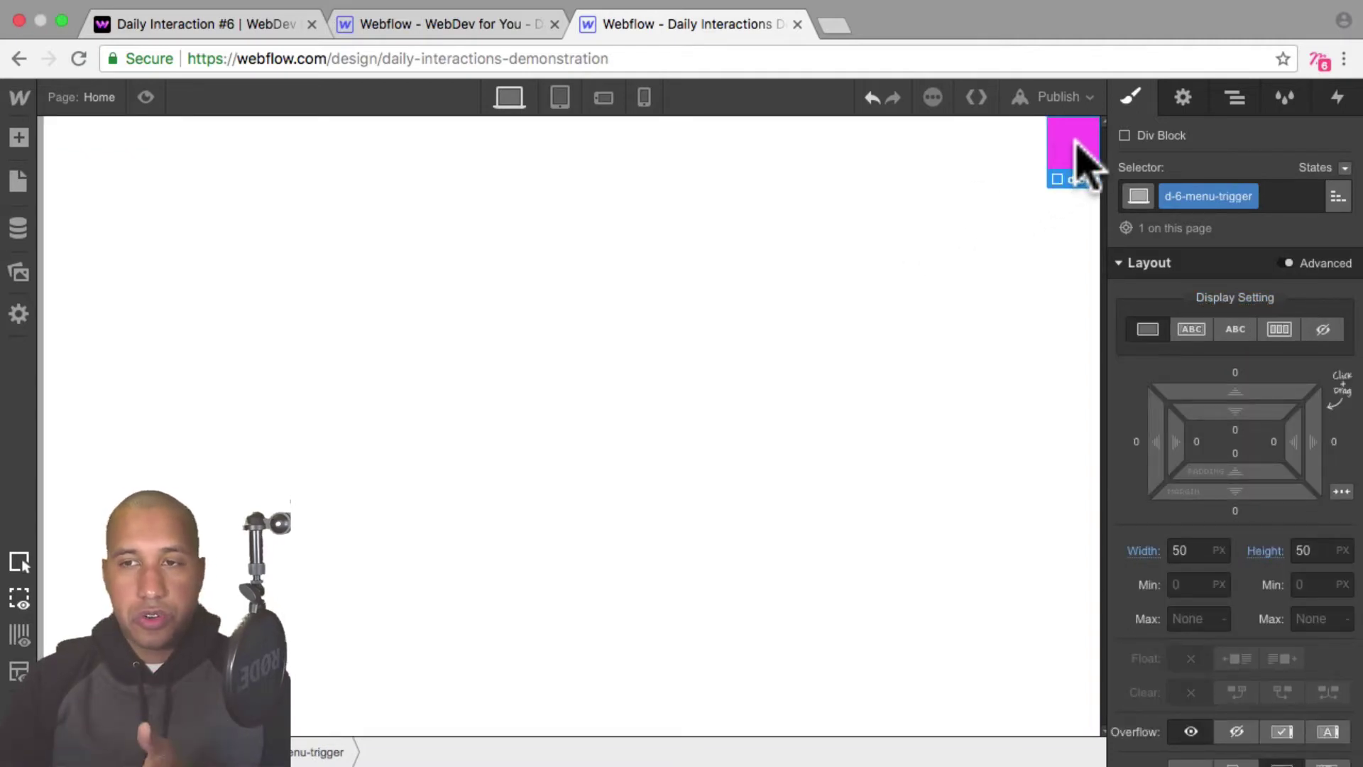
scroll(1335, 483, "down", 5)
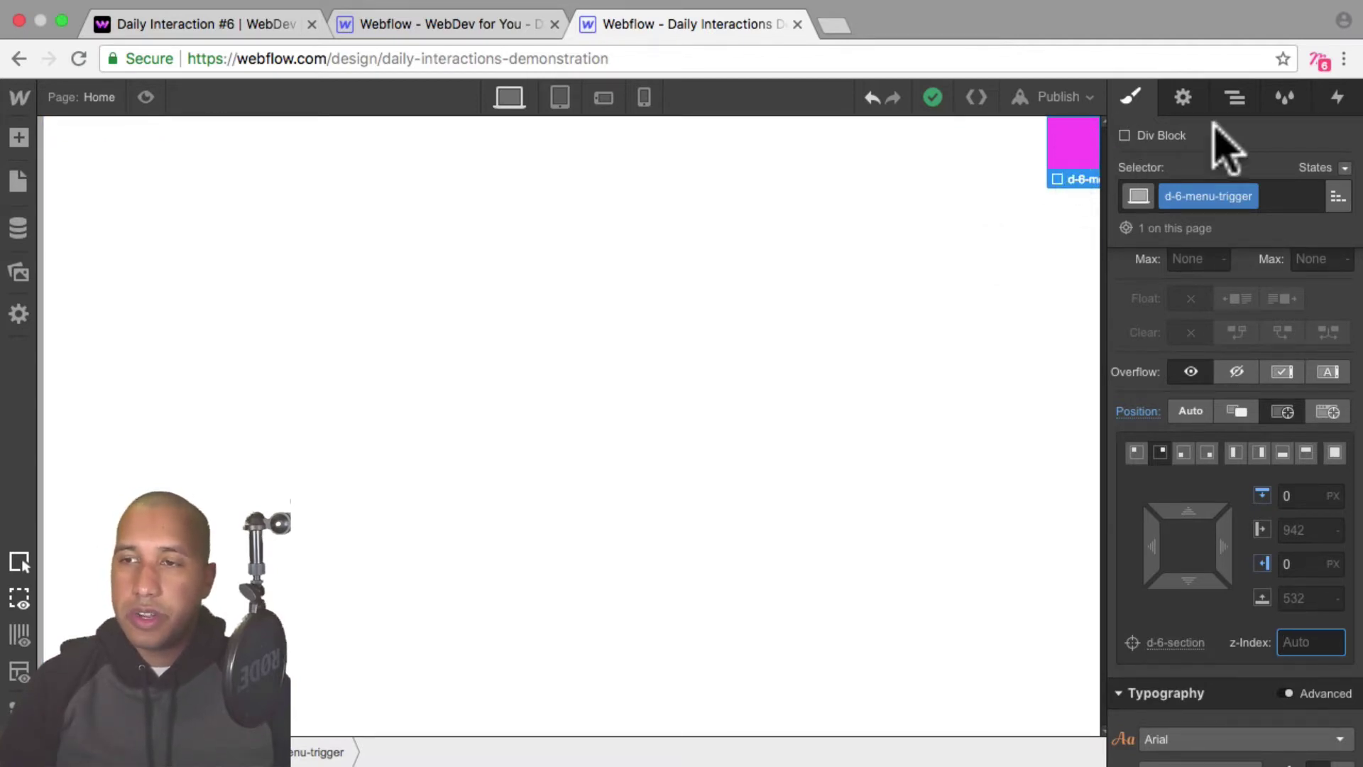
left_click(1335, 95)
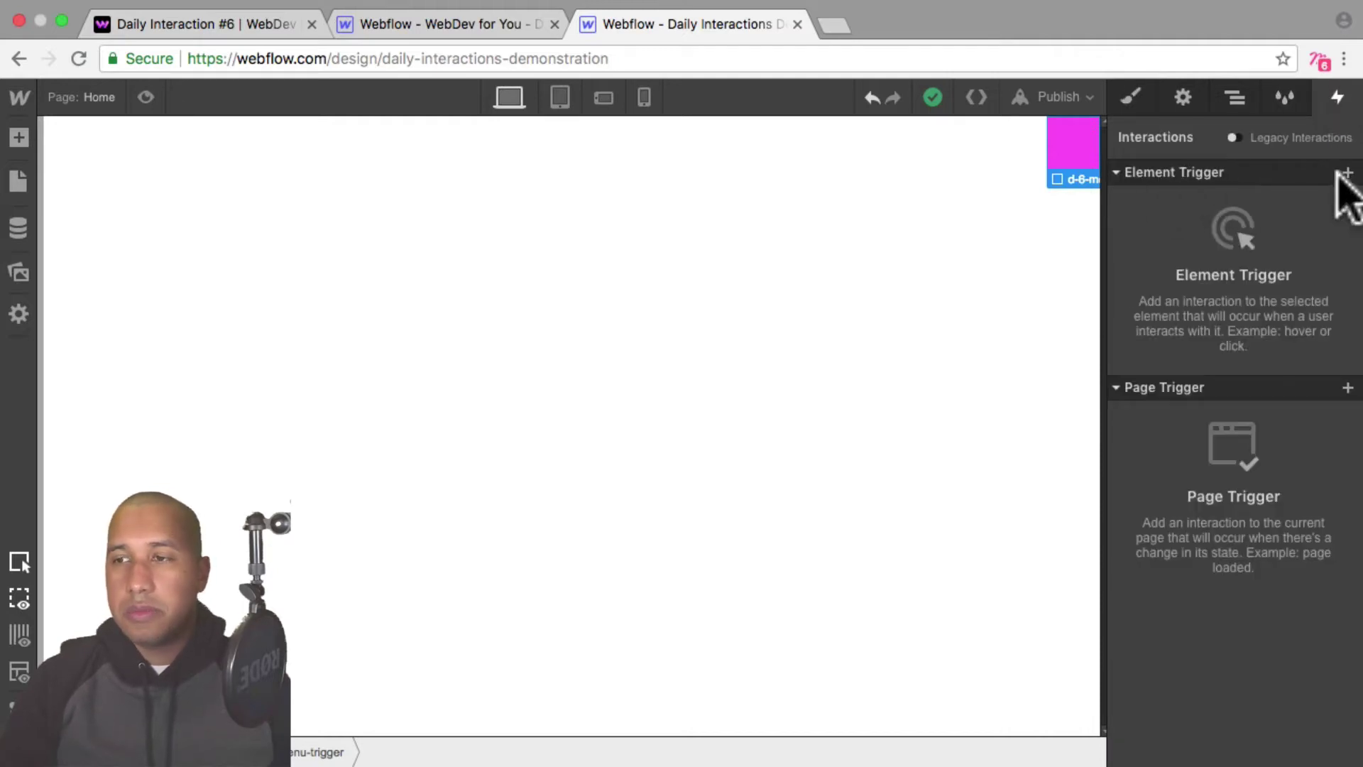
left_click(1346, 172)
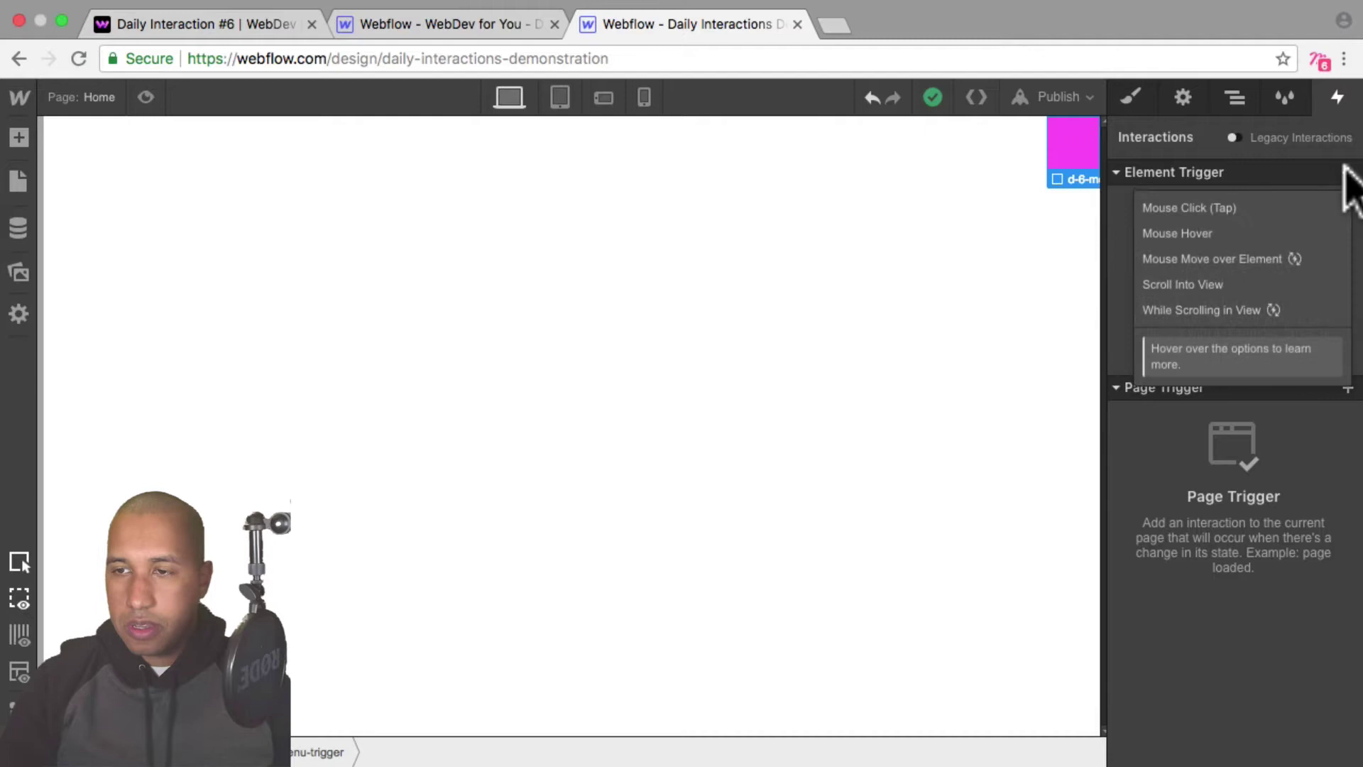
left_click(1250, 206)
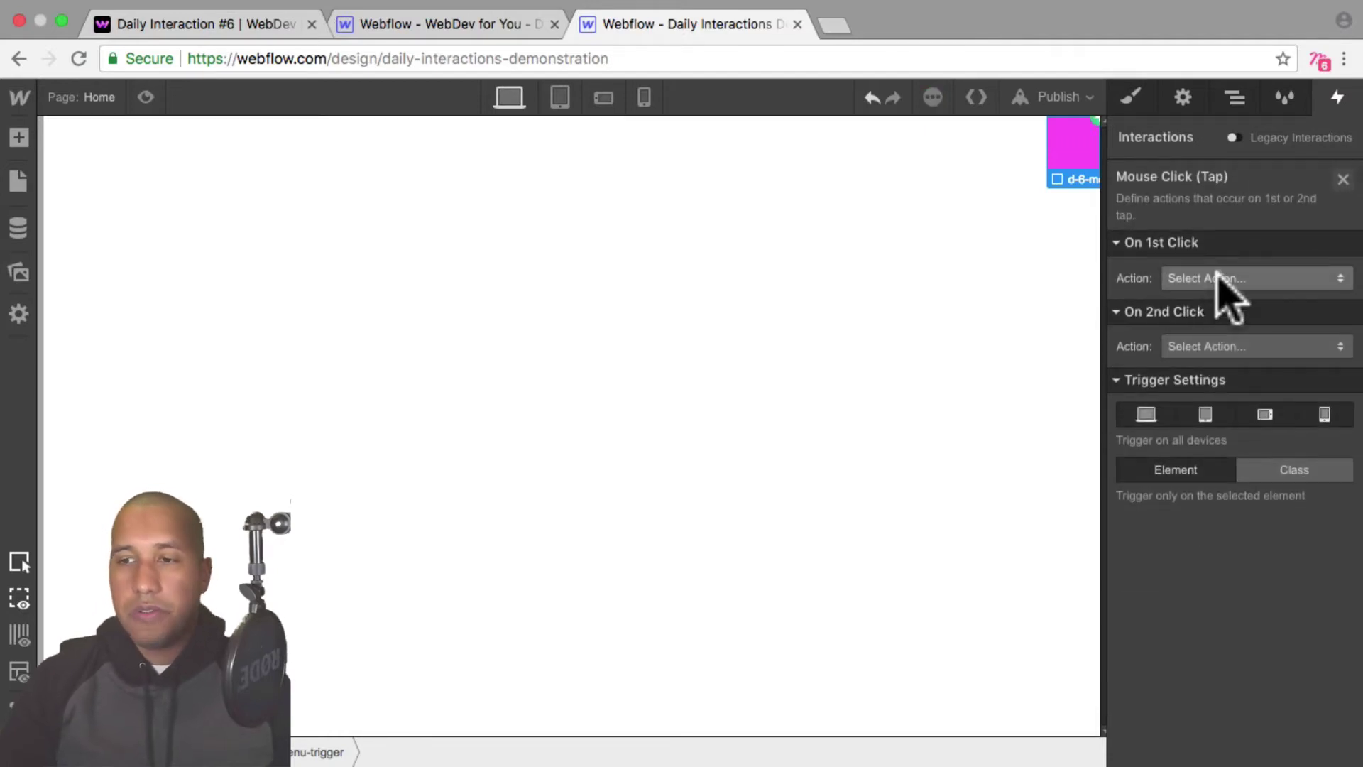
Make the first click start an animation and create a new timed animation named d-6-first-click for it
left_click(1221, 277)
left_click(1277, 210)
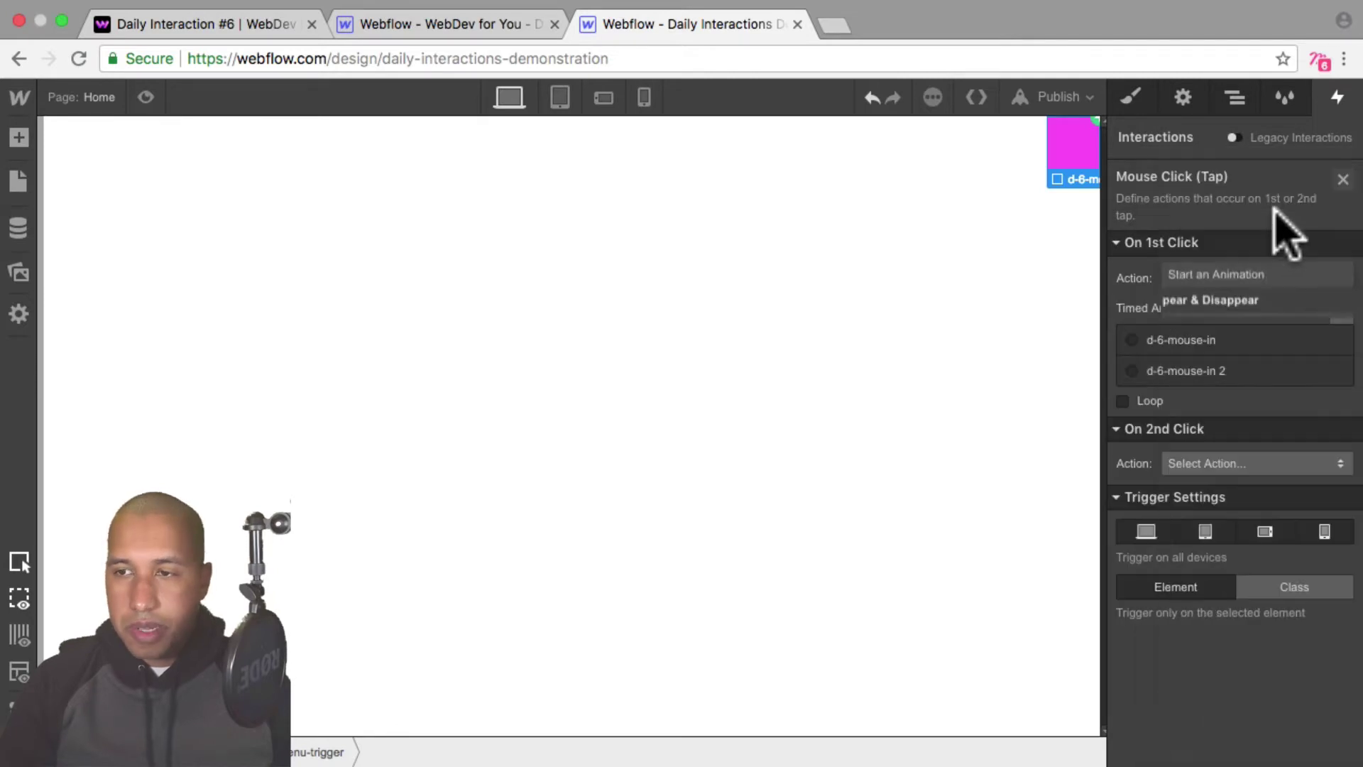
left_click(1342, 308)
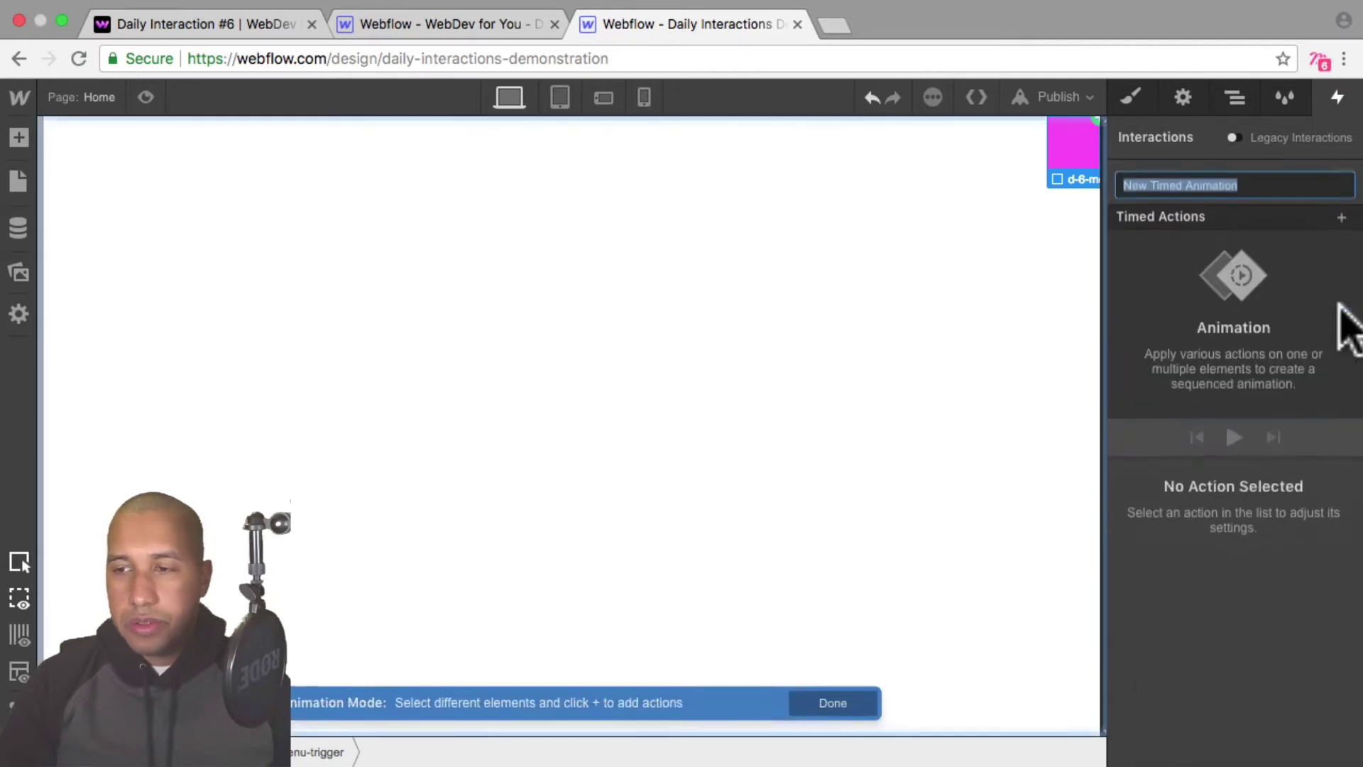
type("d")
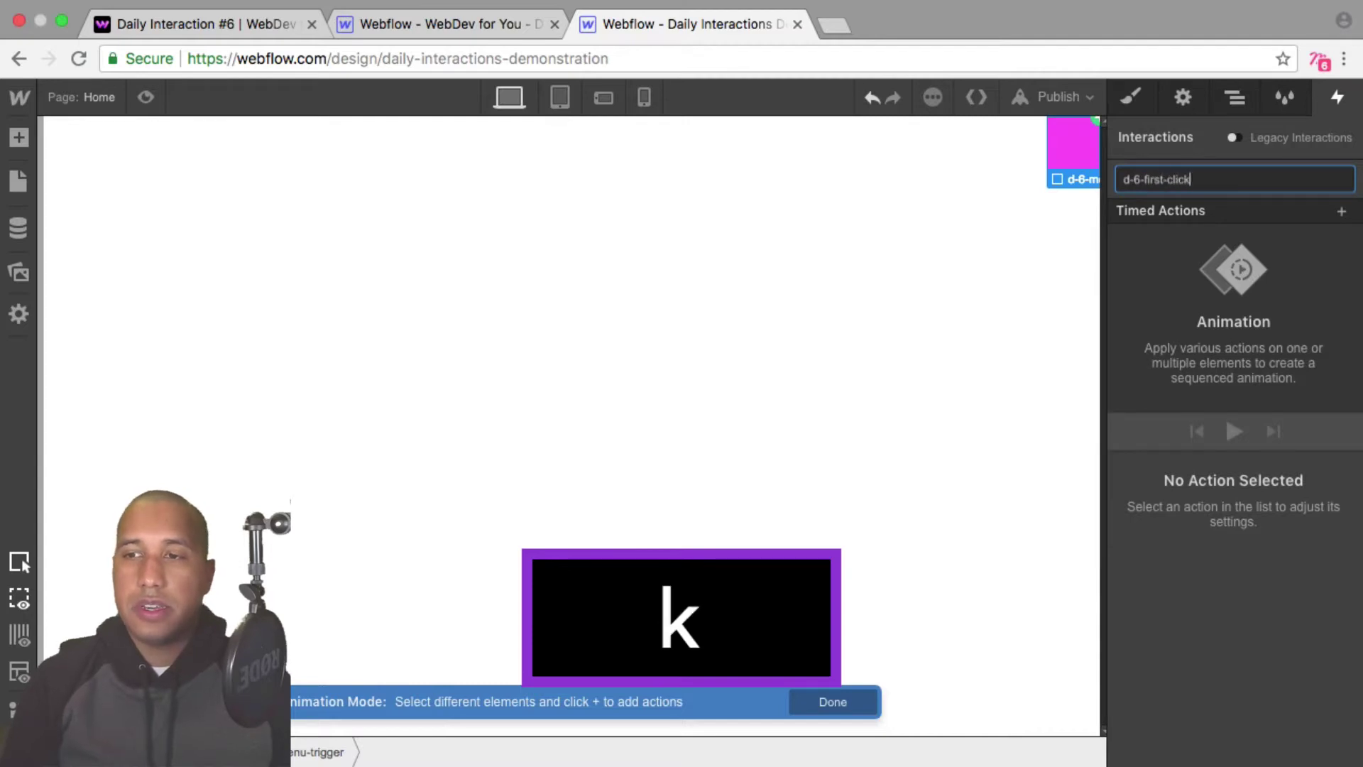
type("-6-first-click")
key("Return")
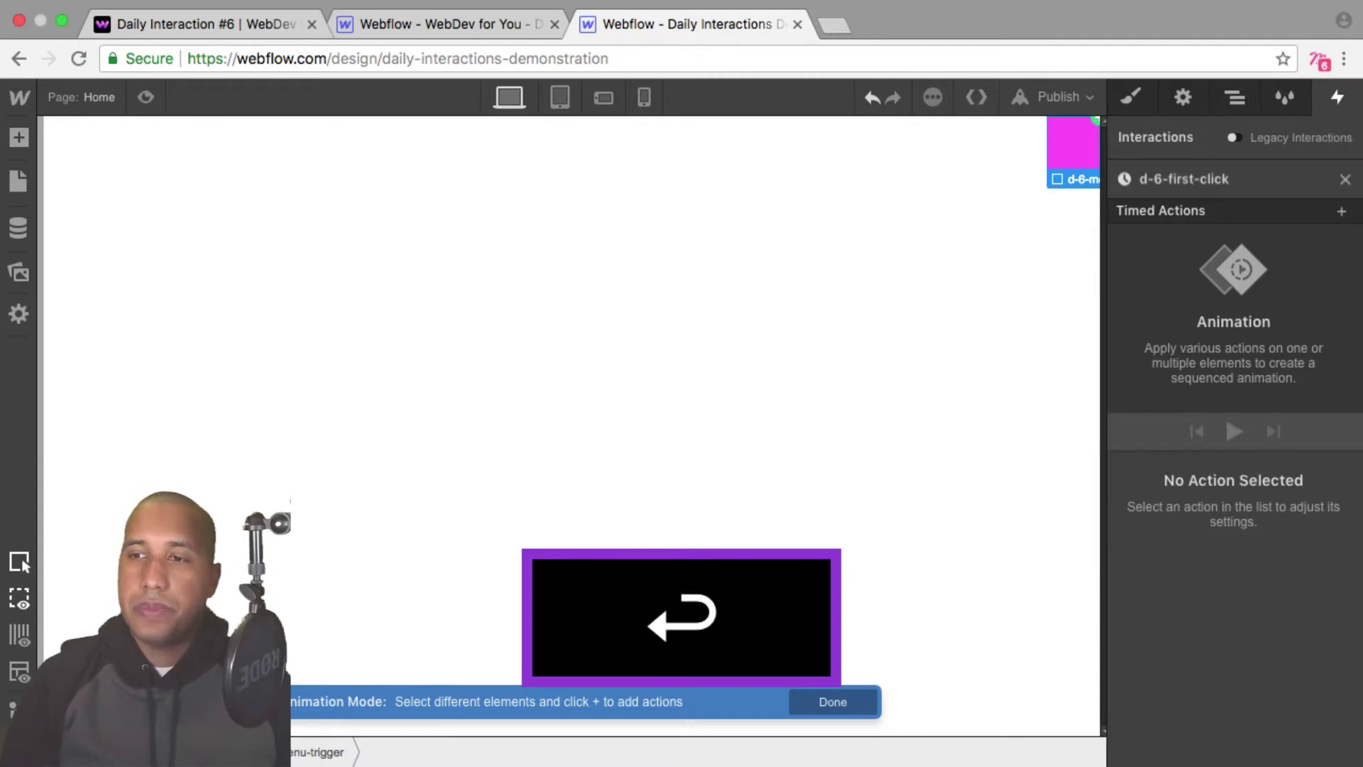
Add a Move action for d-6-menu-wrapper at 100% on X and set it as the initial state
left_click(1238, 99)
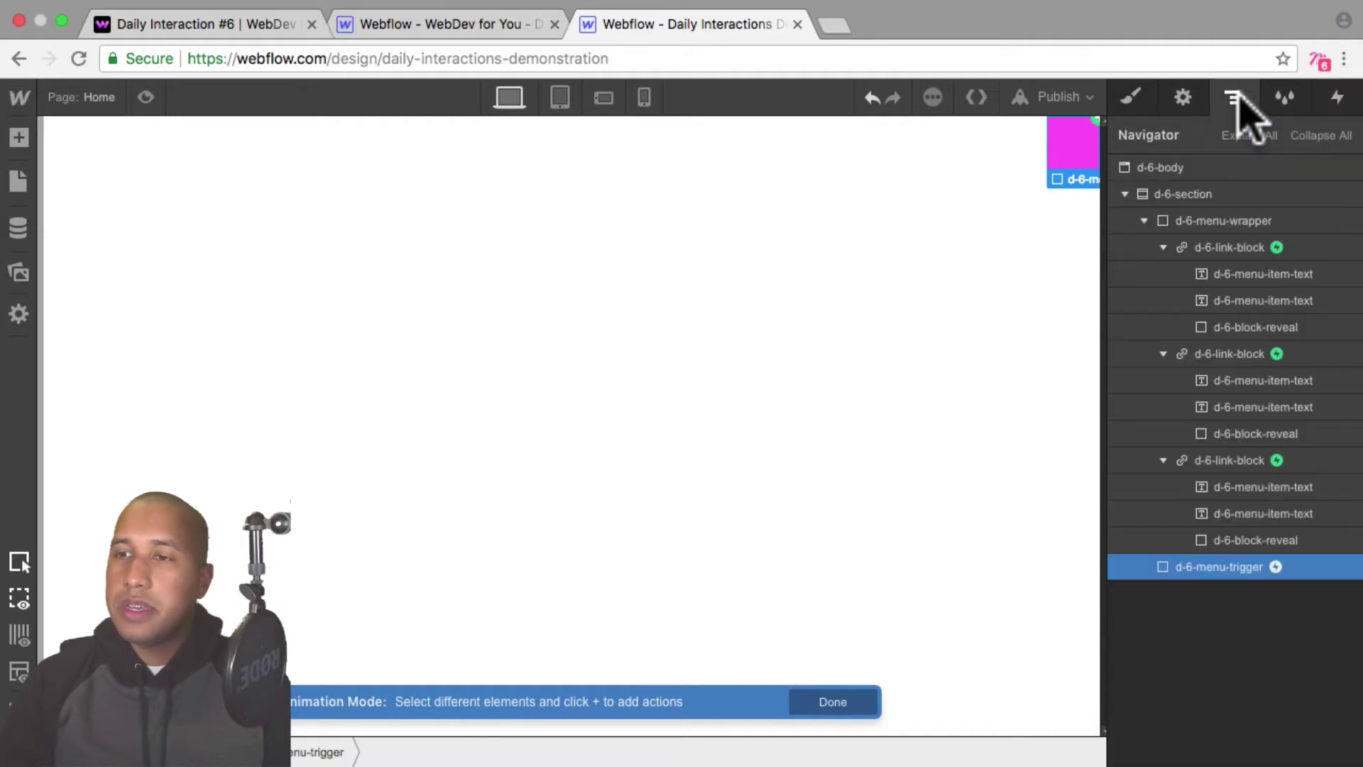
left_click(1228, 221)
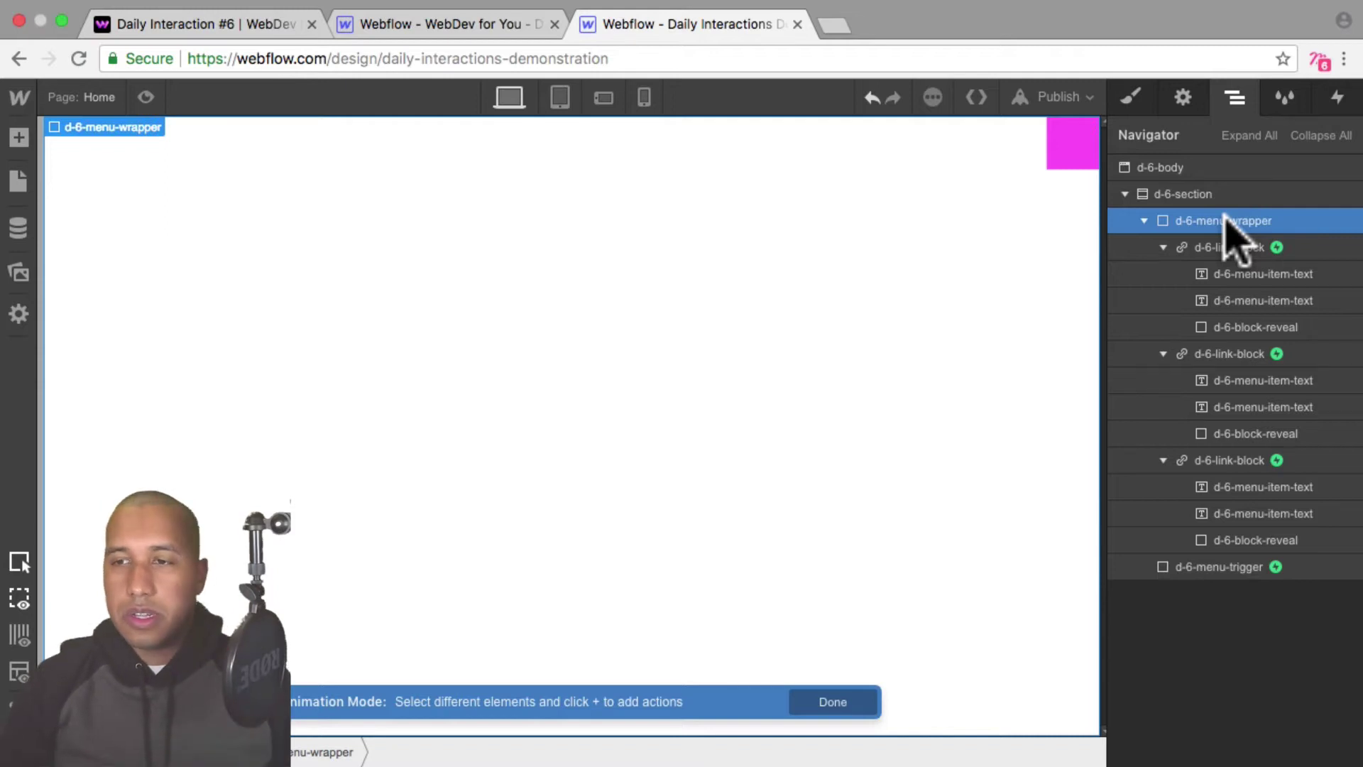
left_click(1338, 96)
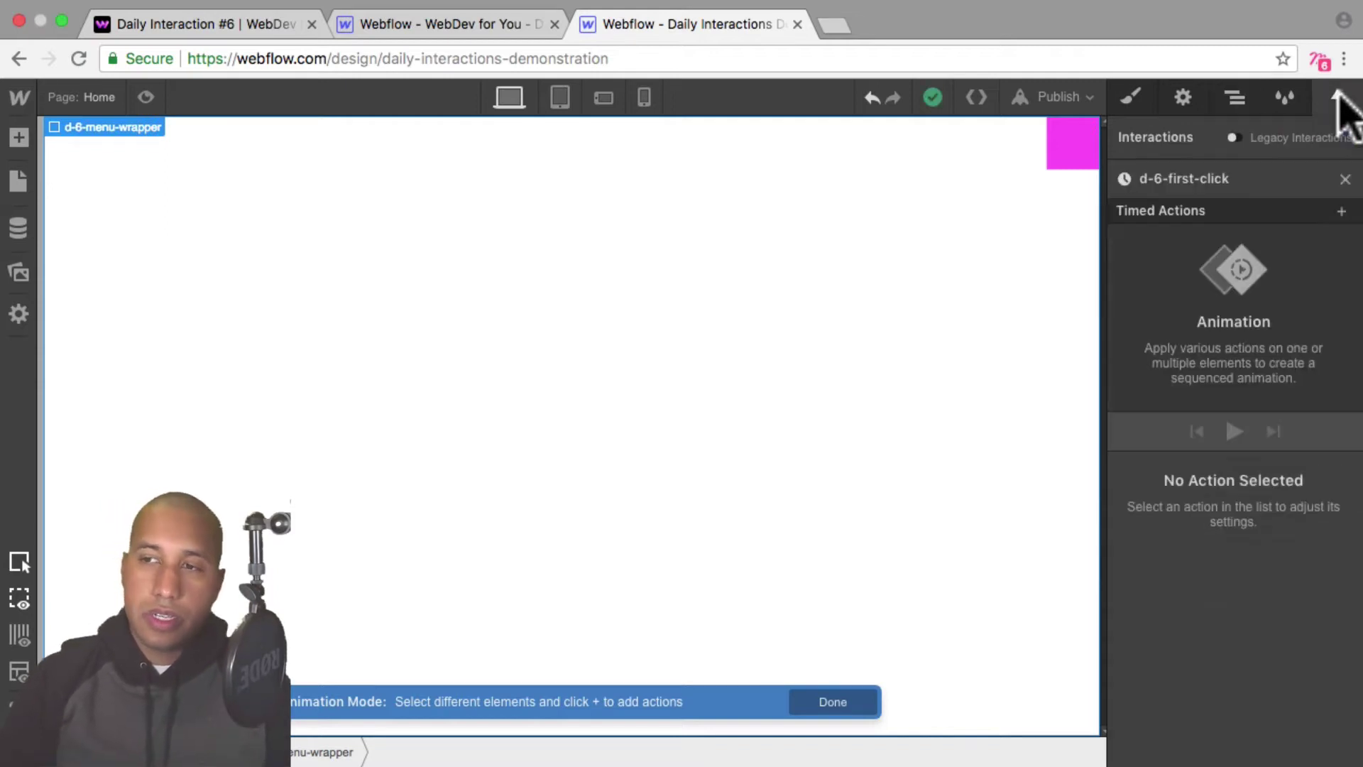
left_click(1340, 210)
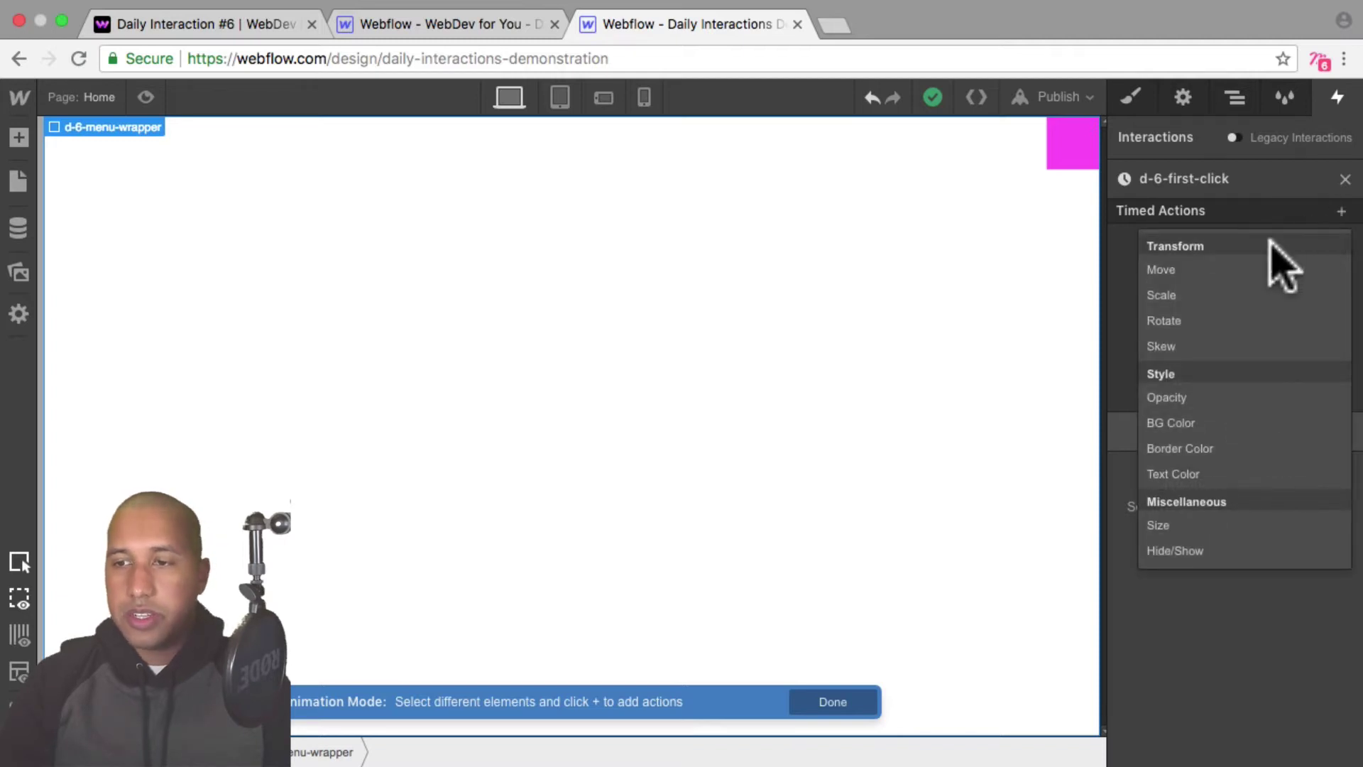
left_click(1240, 273)
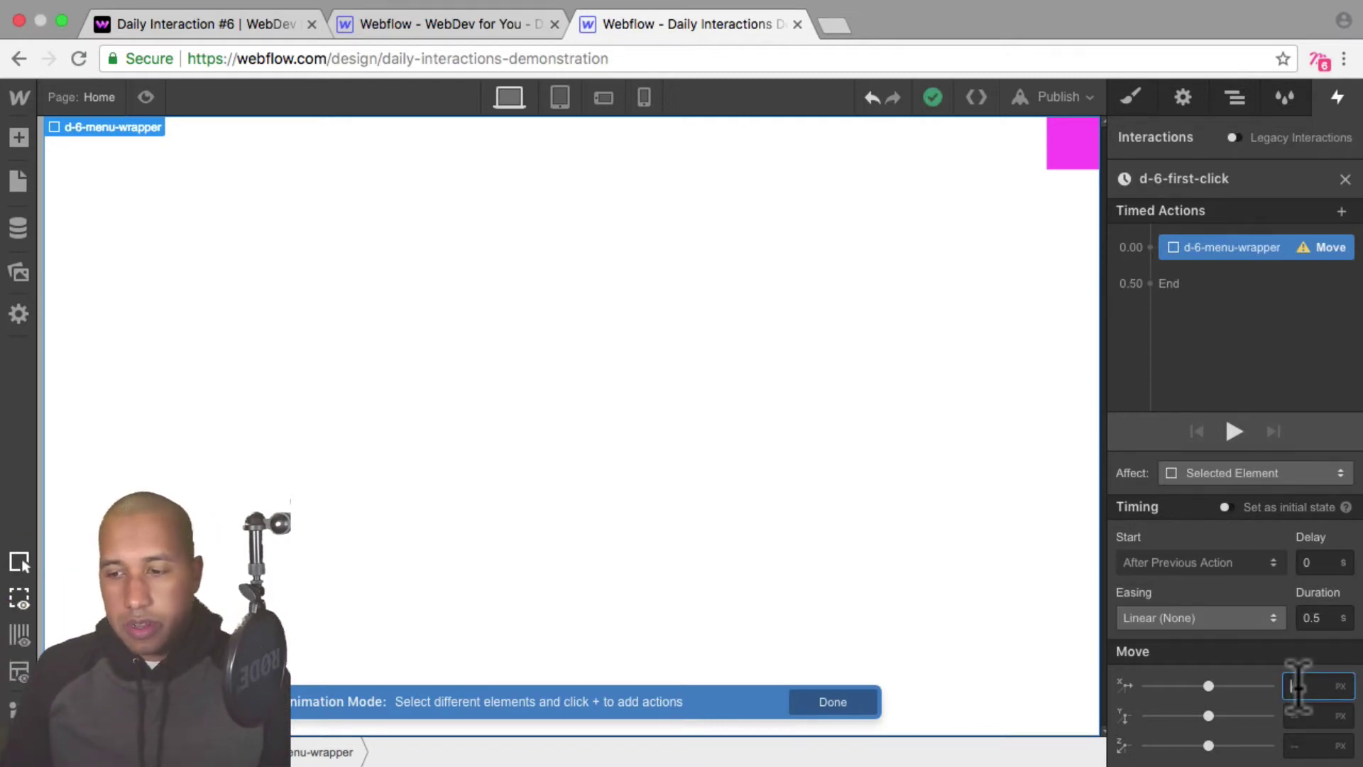
type("100%")
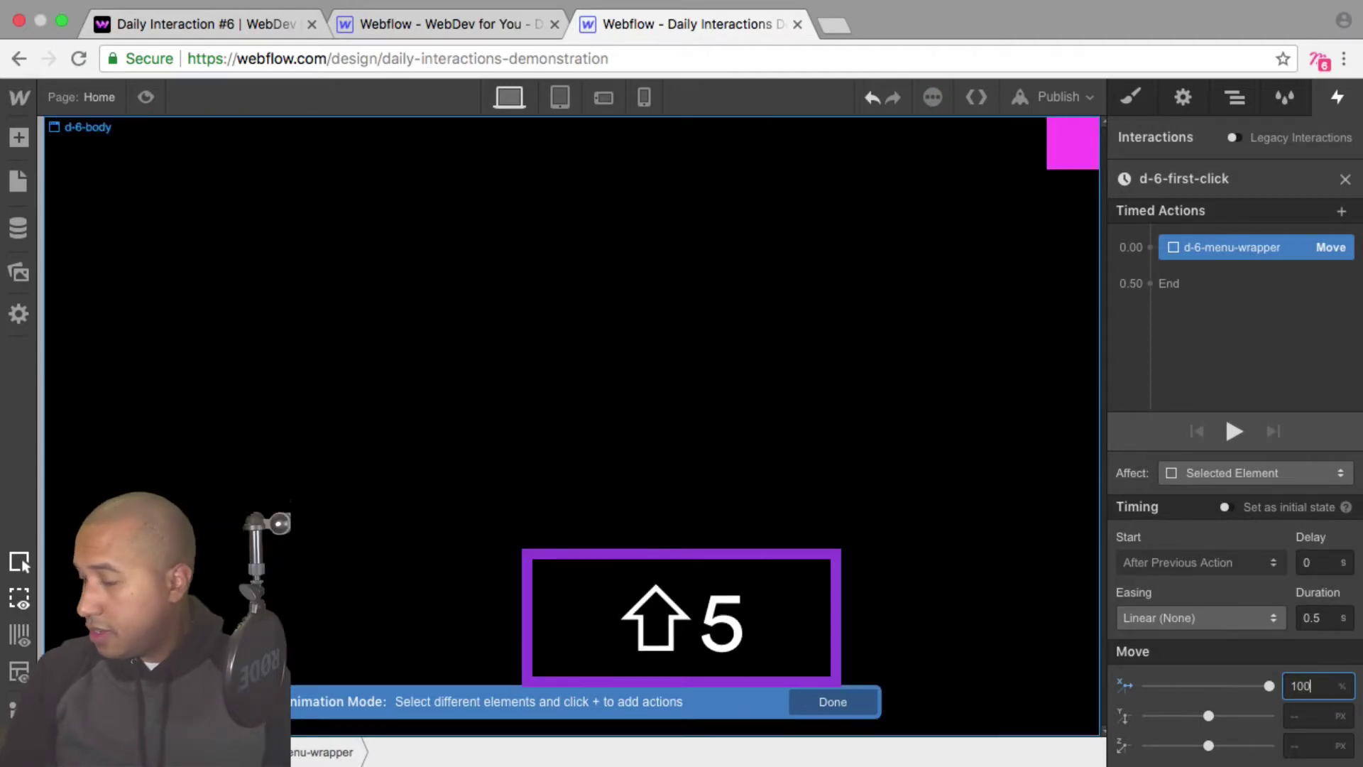
key("Return")
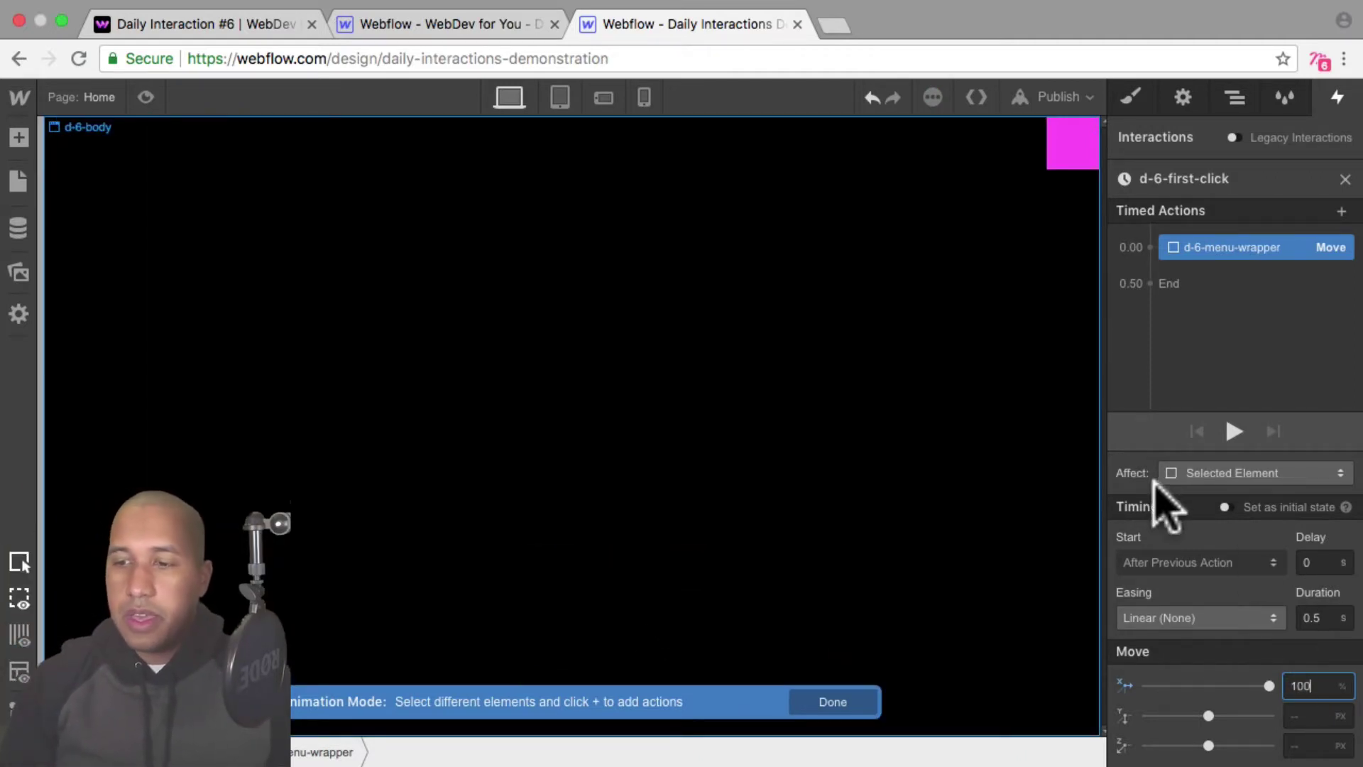
left_click(1225, 506)
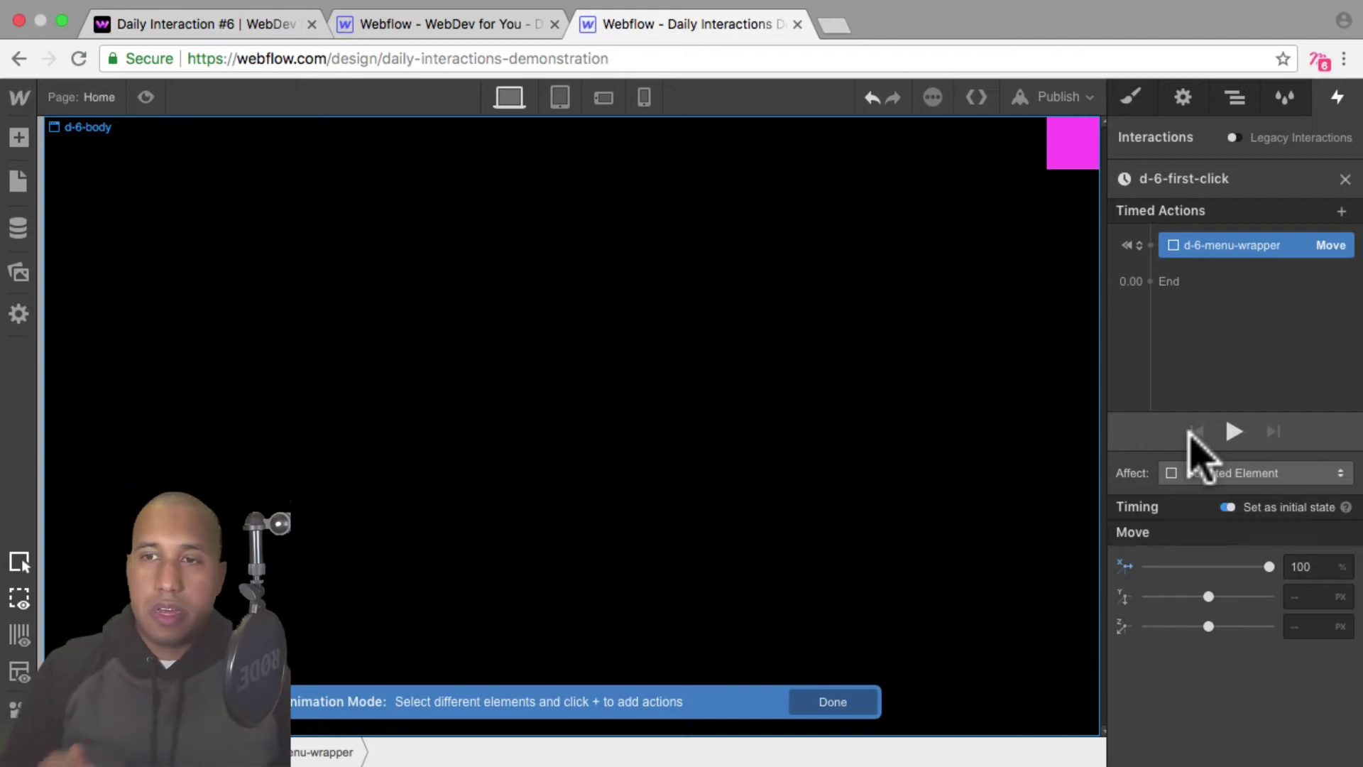
Add a second Move action for d-6-menu-wrapper to 0% on X with Out Expo easing
left_click(1225, 270)
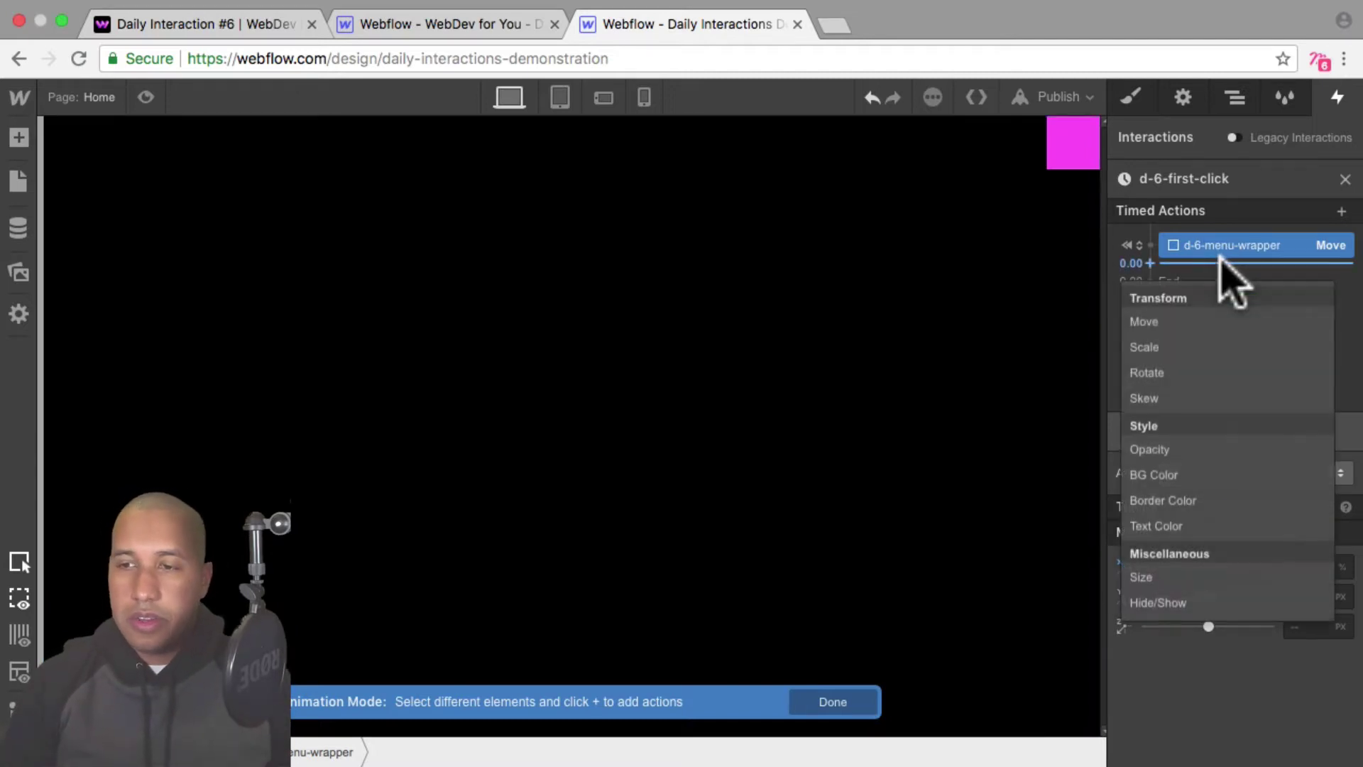
left_click(1200, 322)
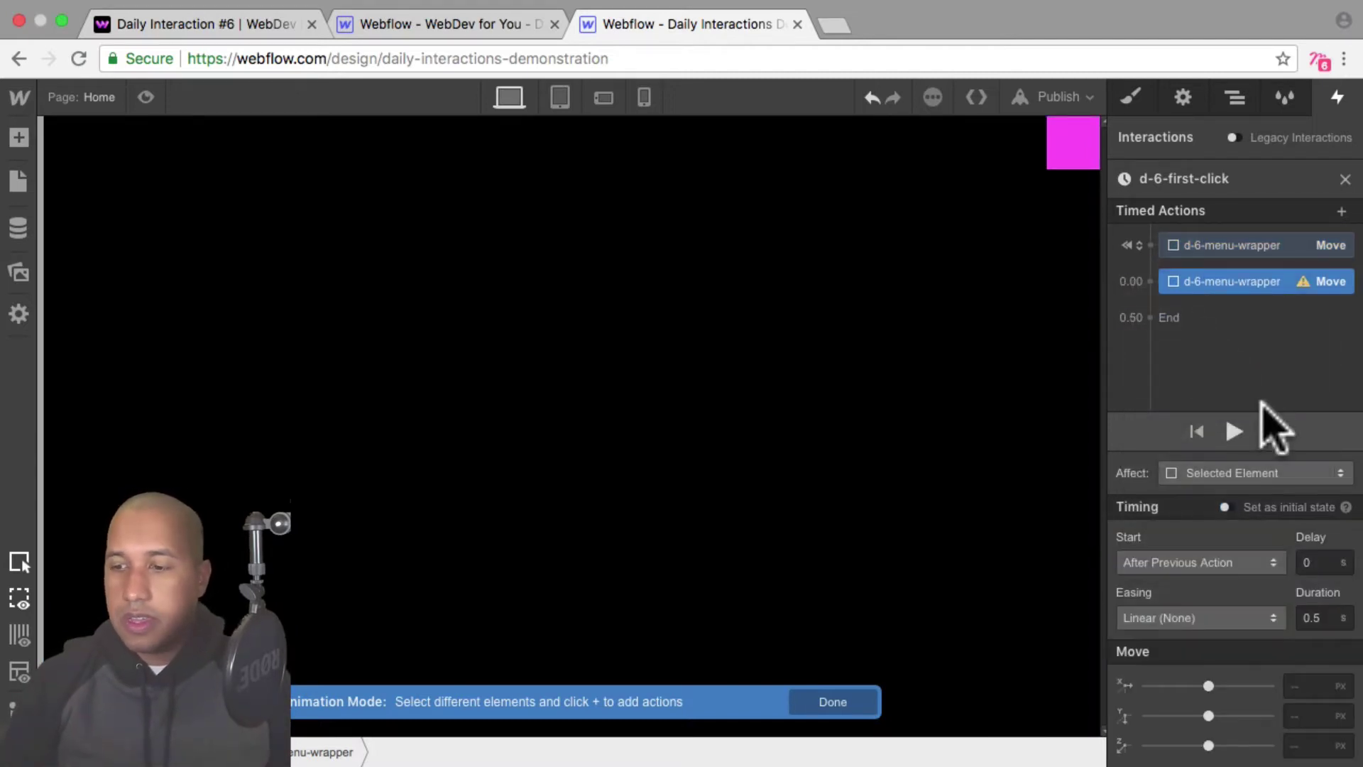
type("0%")
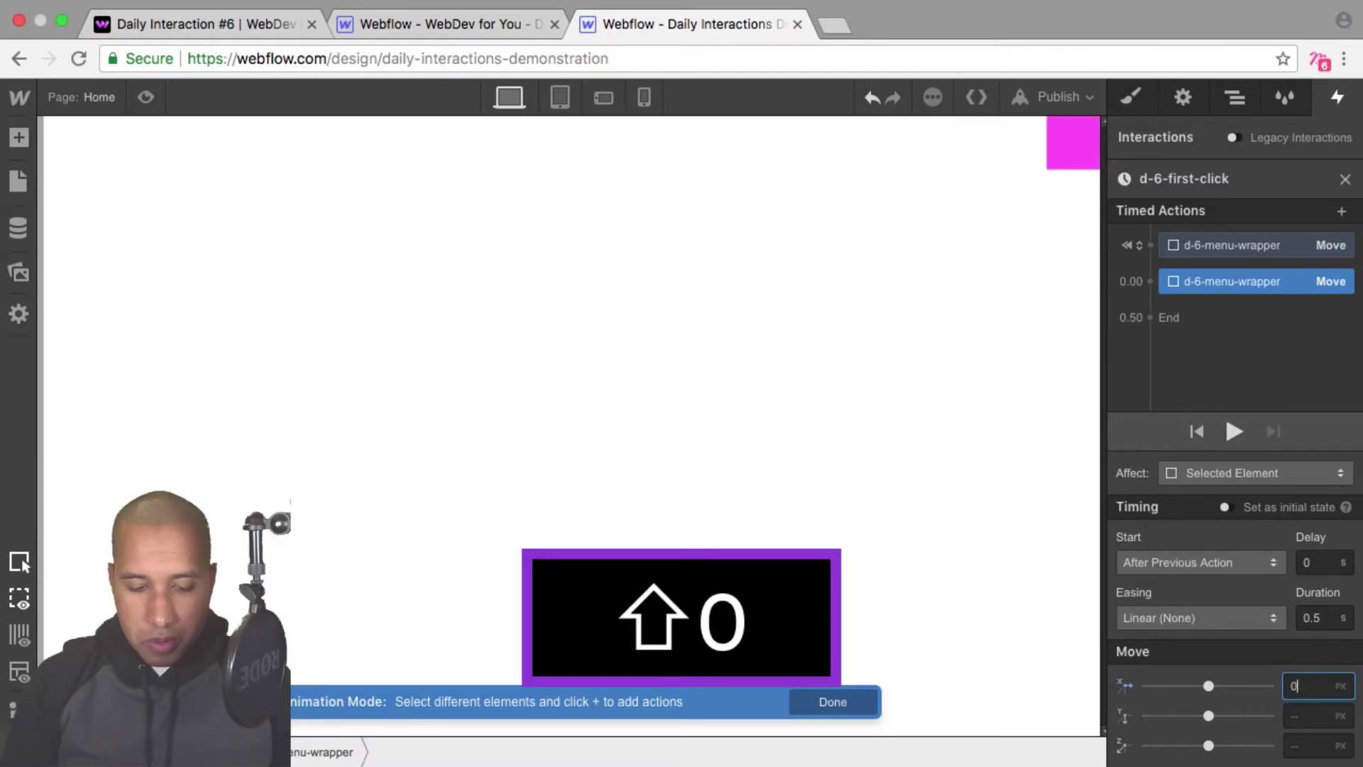
key("shift+Return")
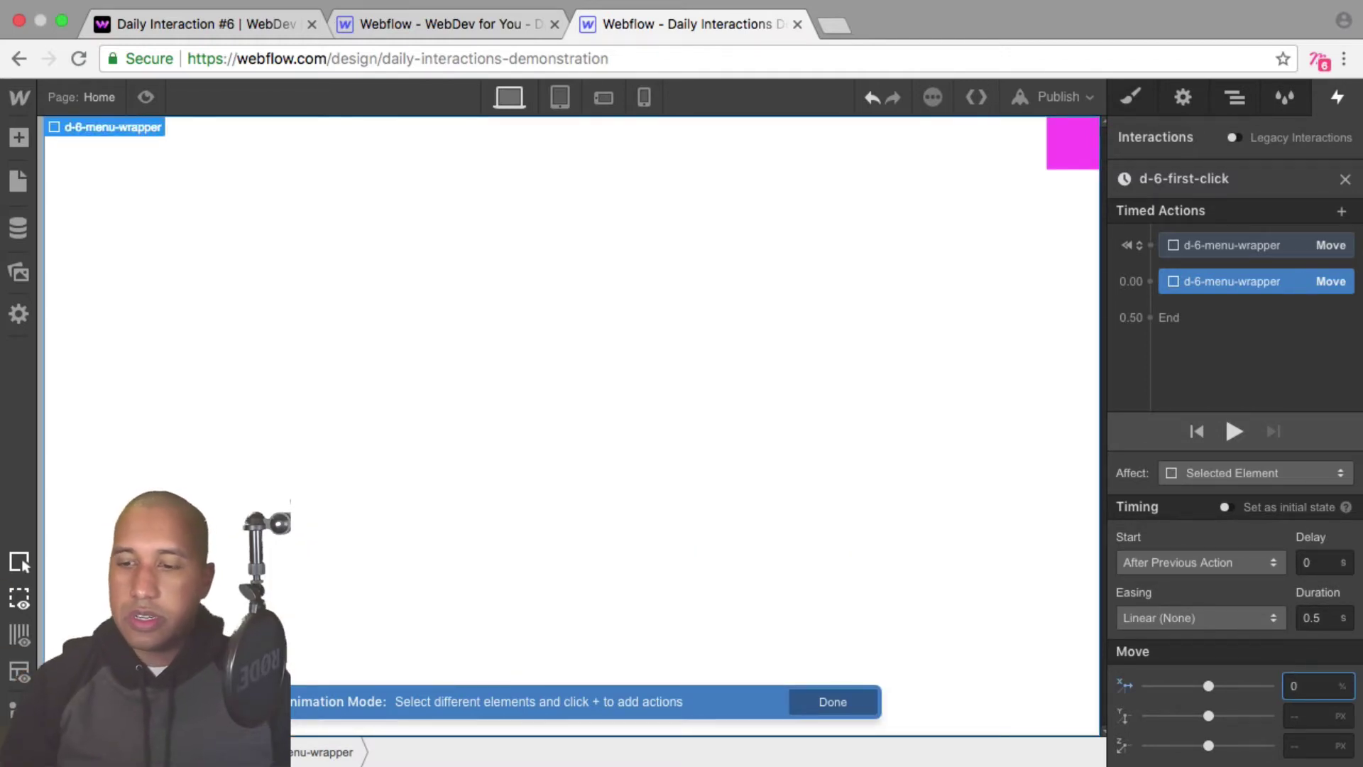
left_click(1239, 618)
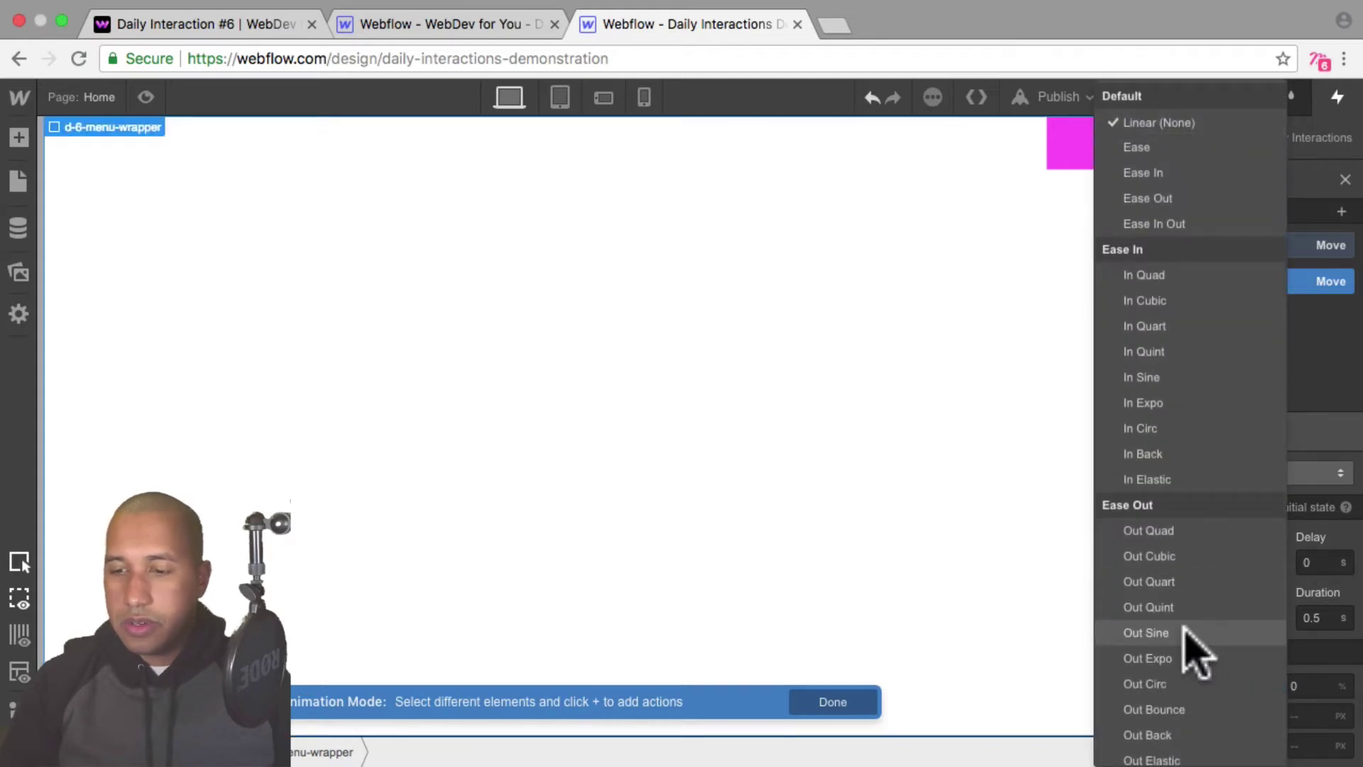
left_click(1182, 658)
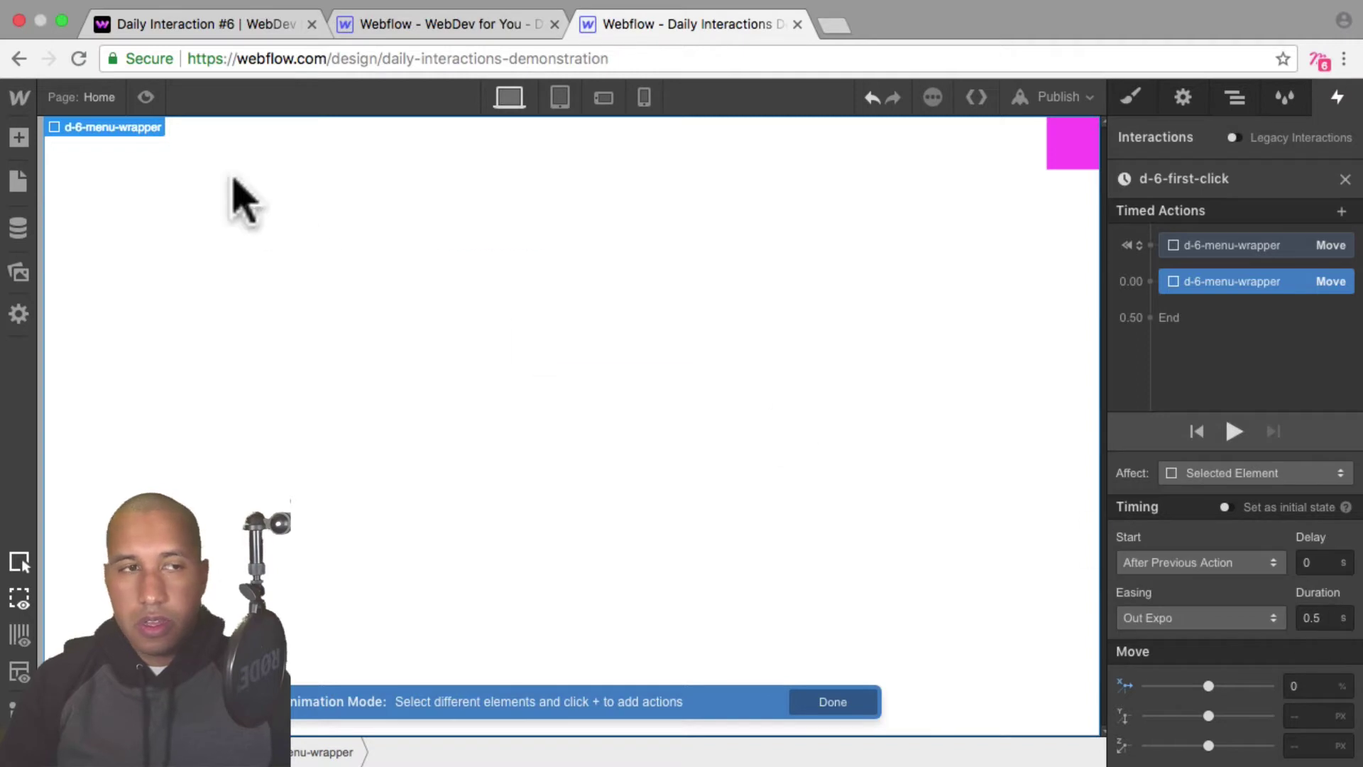
Preview the page and test the magenta menu trigger's opening animation
left_click(146, 97)
left_click(1340, 142)
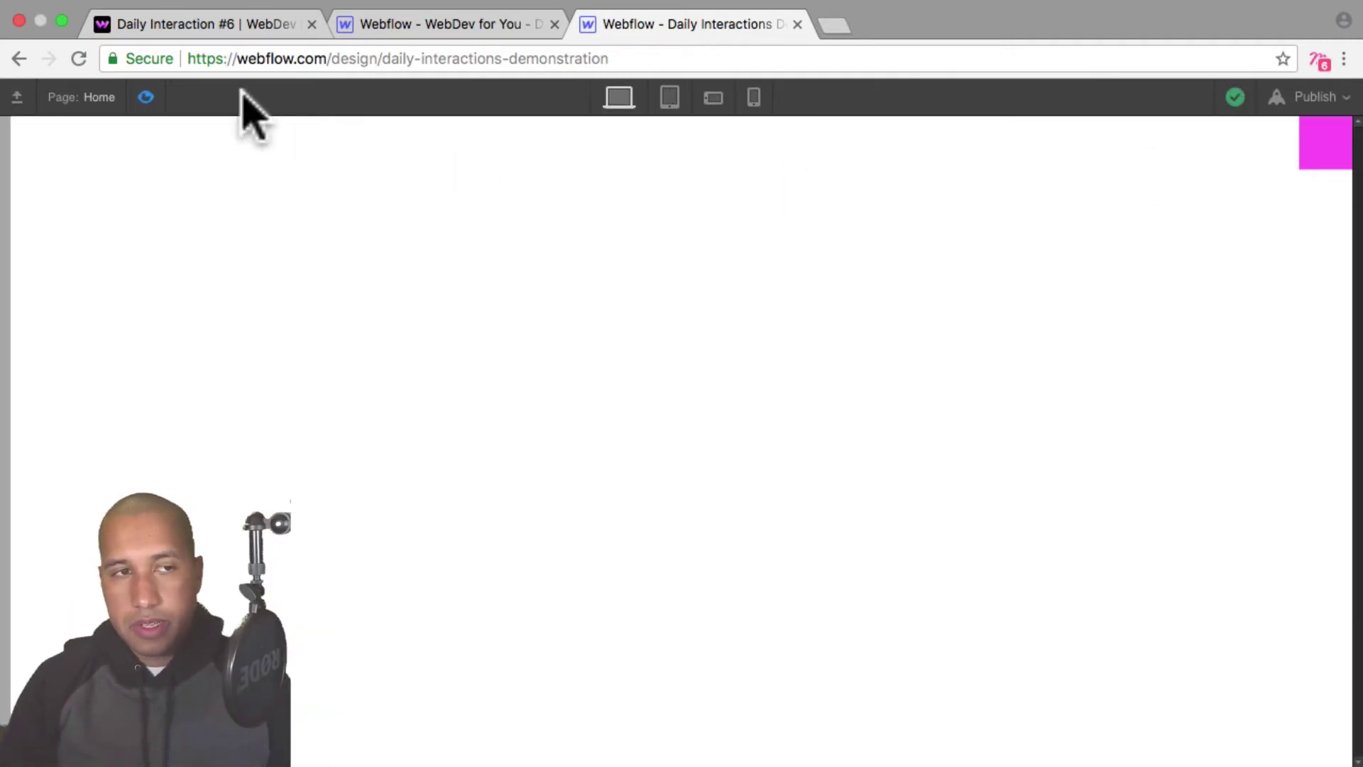
left_click(145, 98)
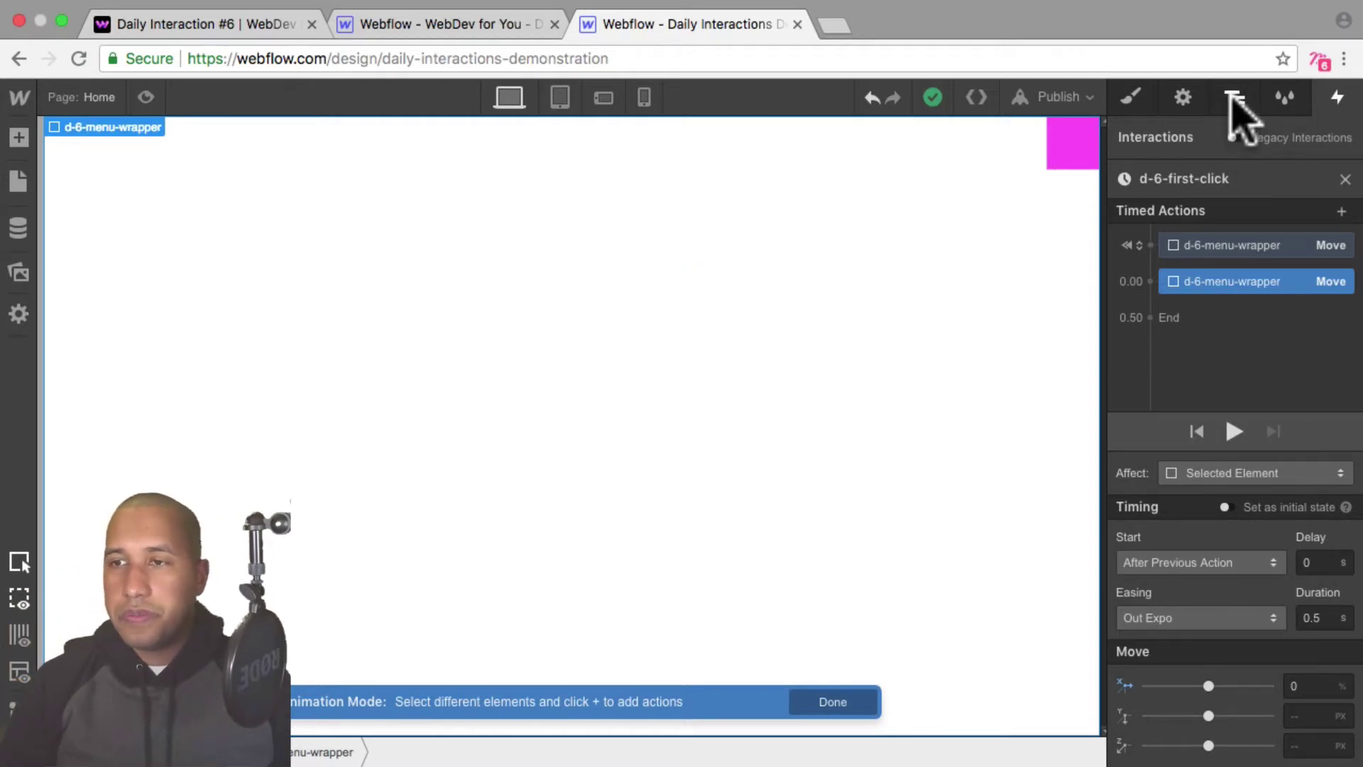
Add a Move action after the wrapper moves that shifts the first link's d-6-block-reveal to 100% on X
left_click(603, 341)
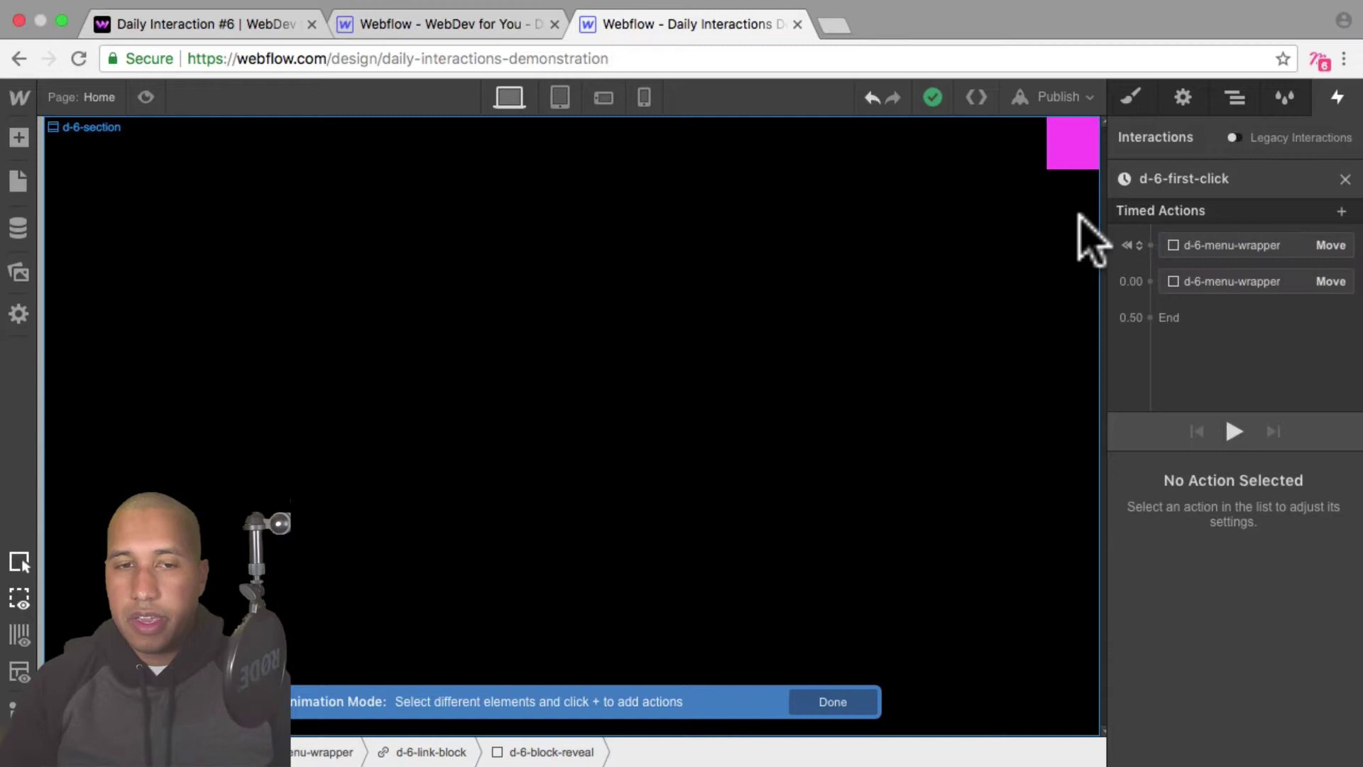
left_click(1234, 101)
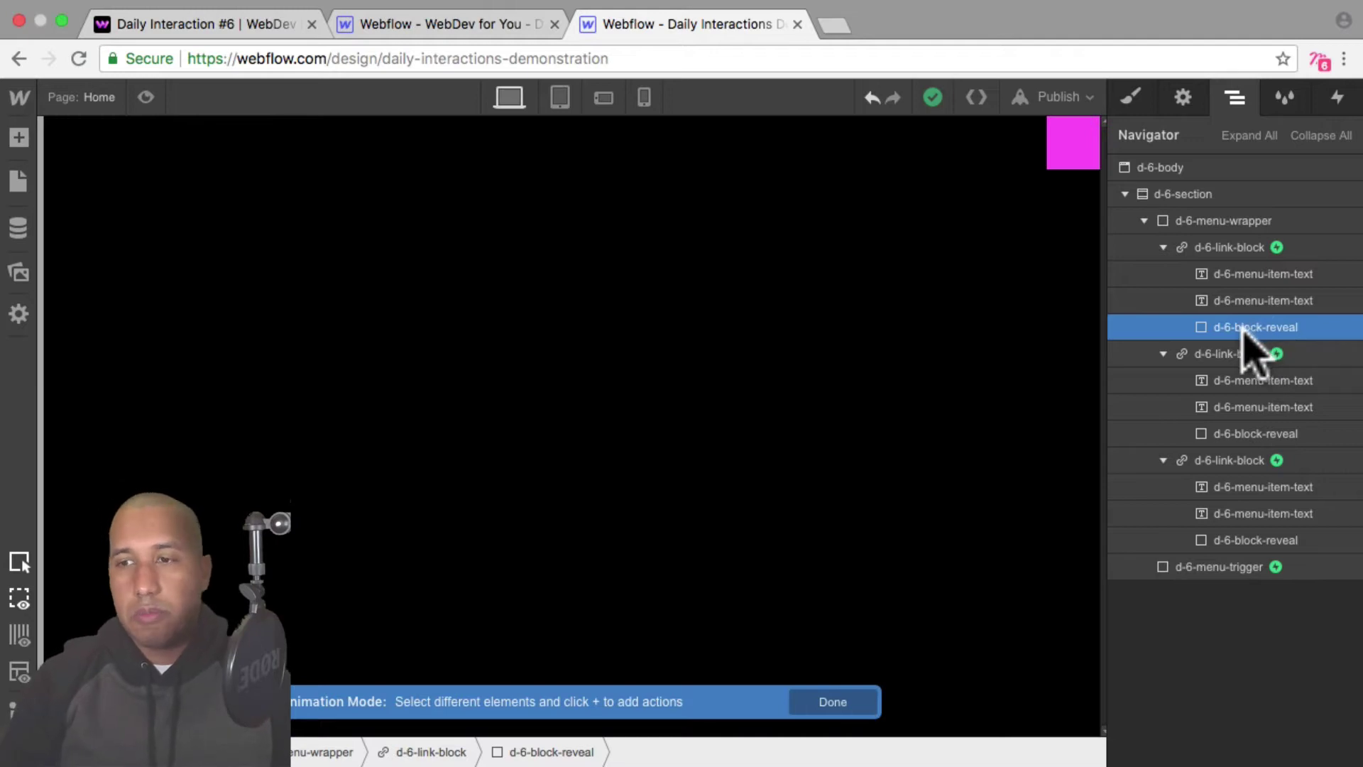
left_click(1335, 92)
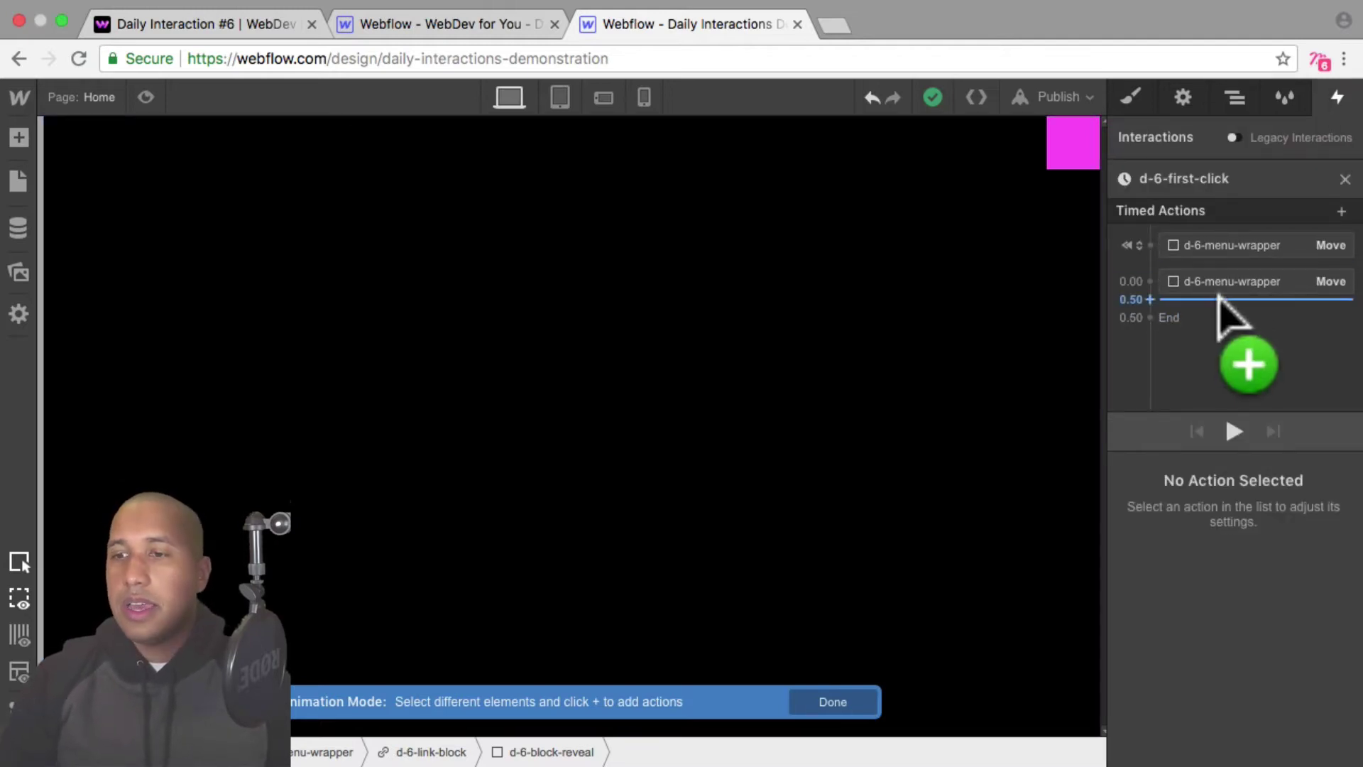
left_click(1219, 299)
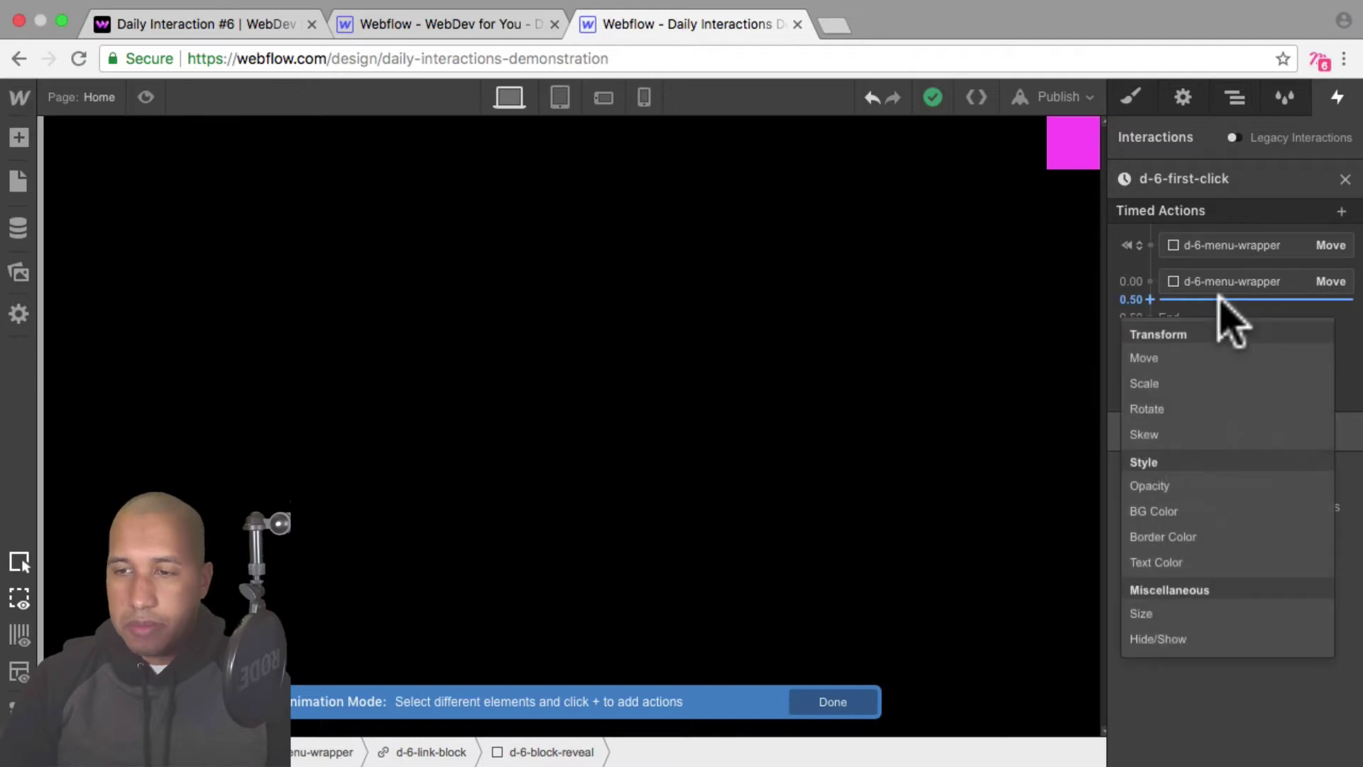
left_click(1183, 357)
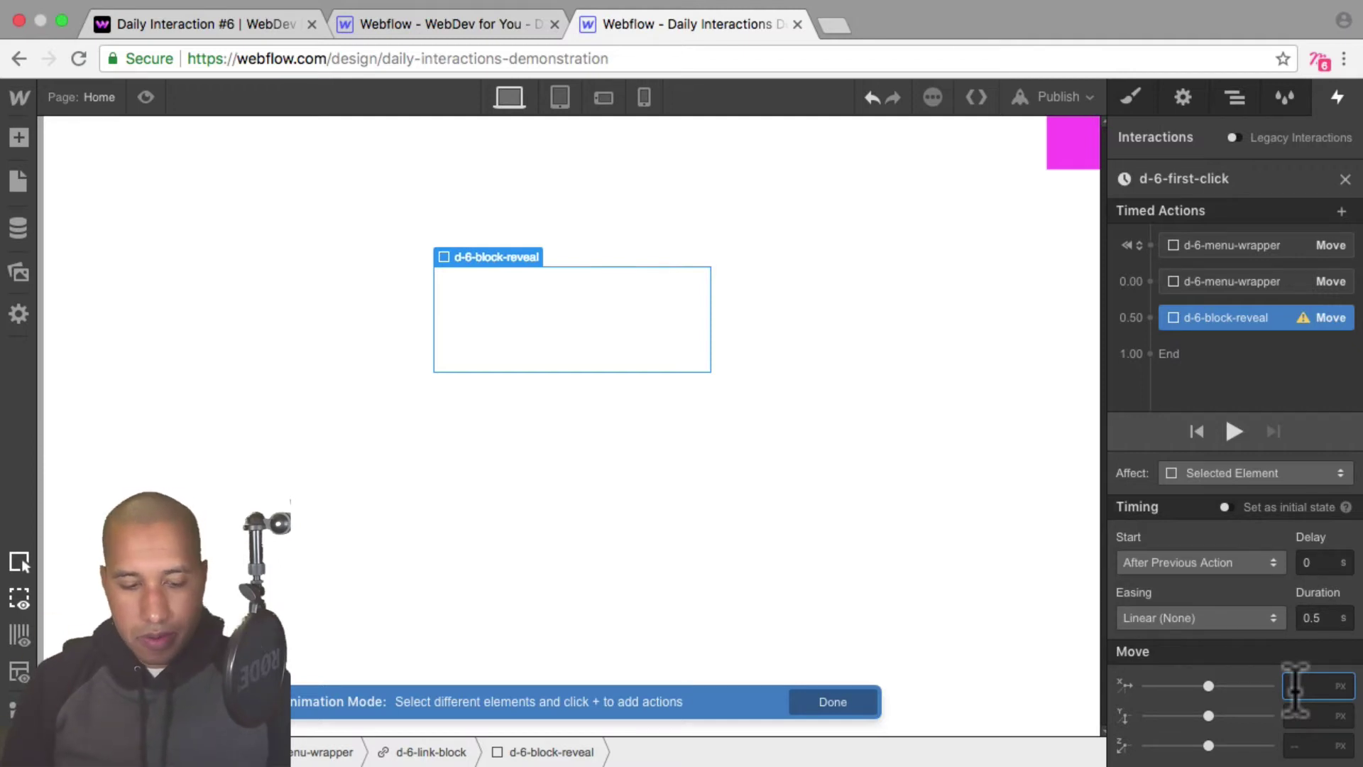
type("100%")
key("shift+Return")
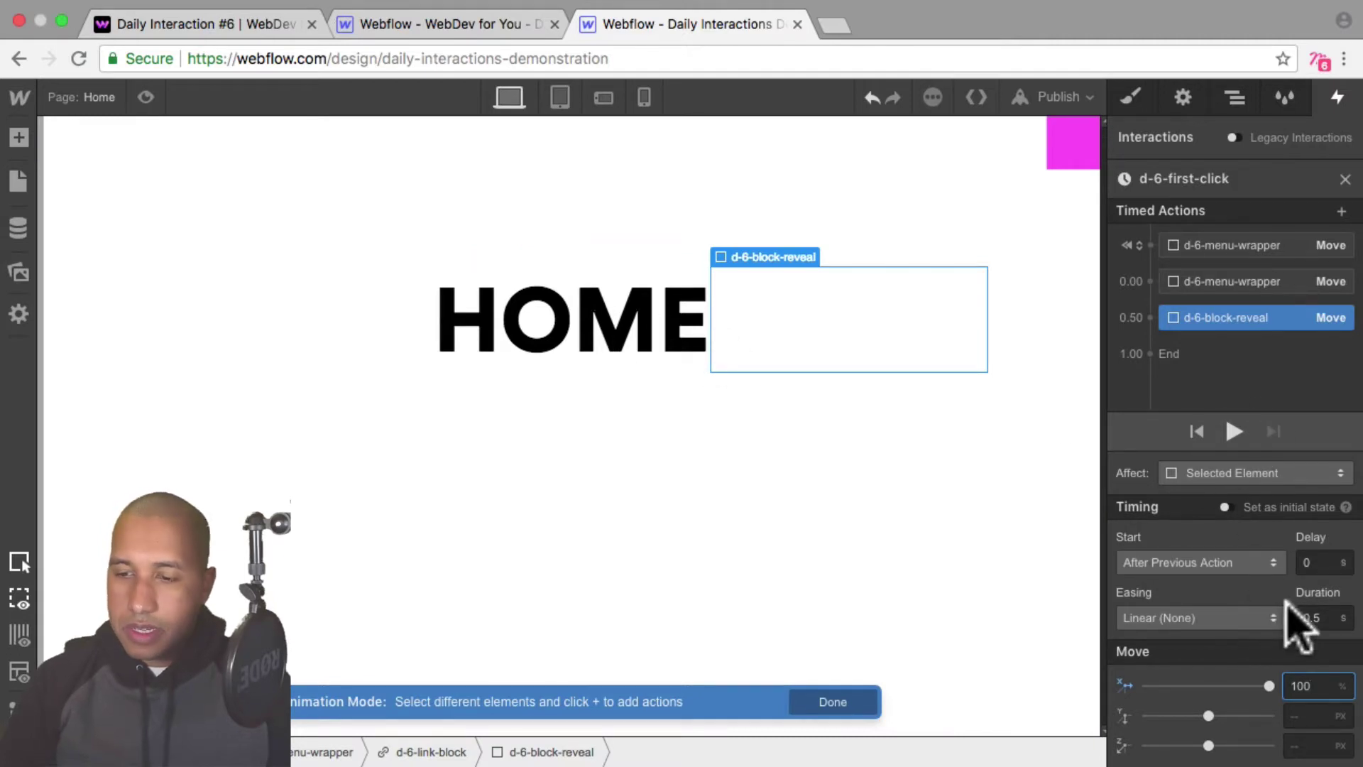
Give the d-6-block-reveal Move action Out Expo easing and a duration of 0.3 s
left_click(1251, 615)
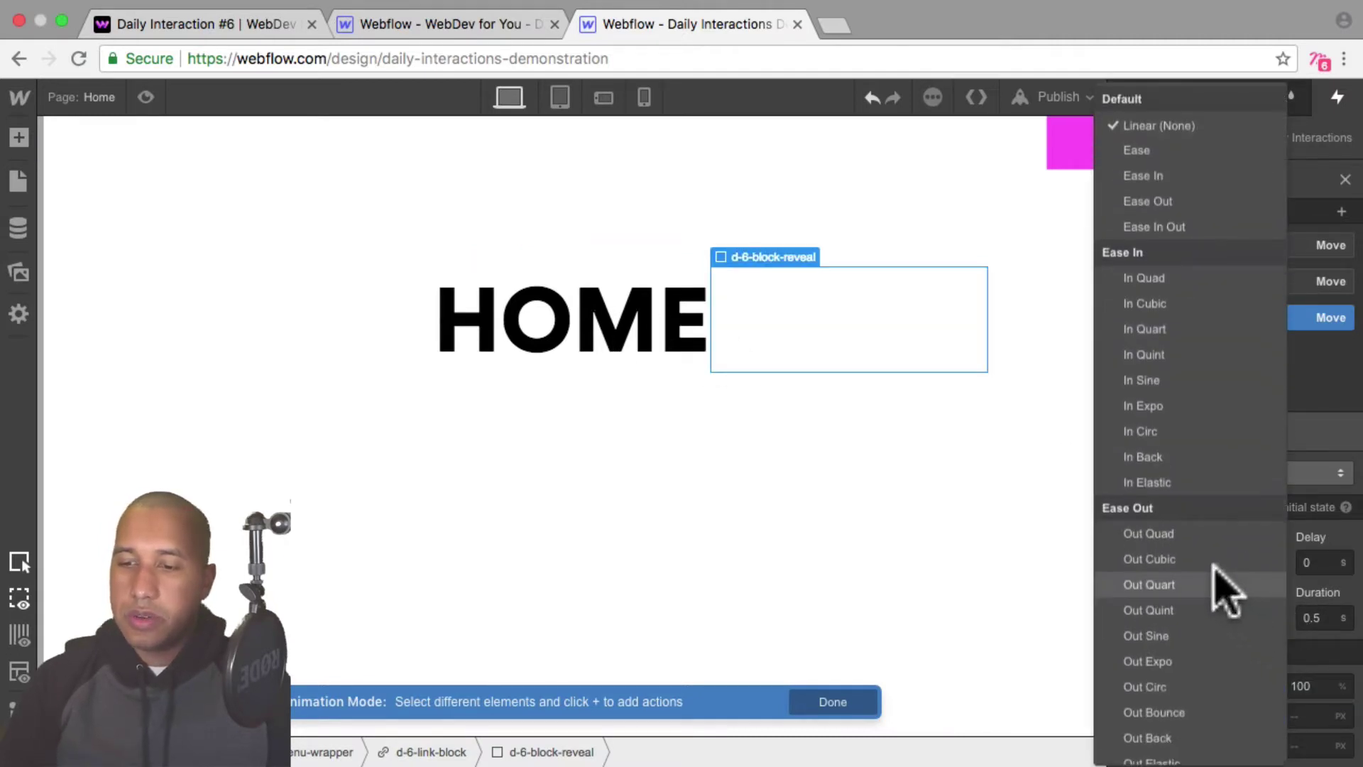
left_click(1173, 652)
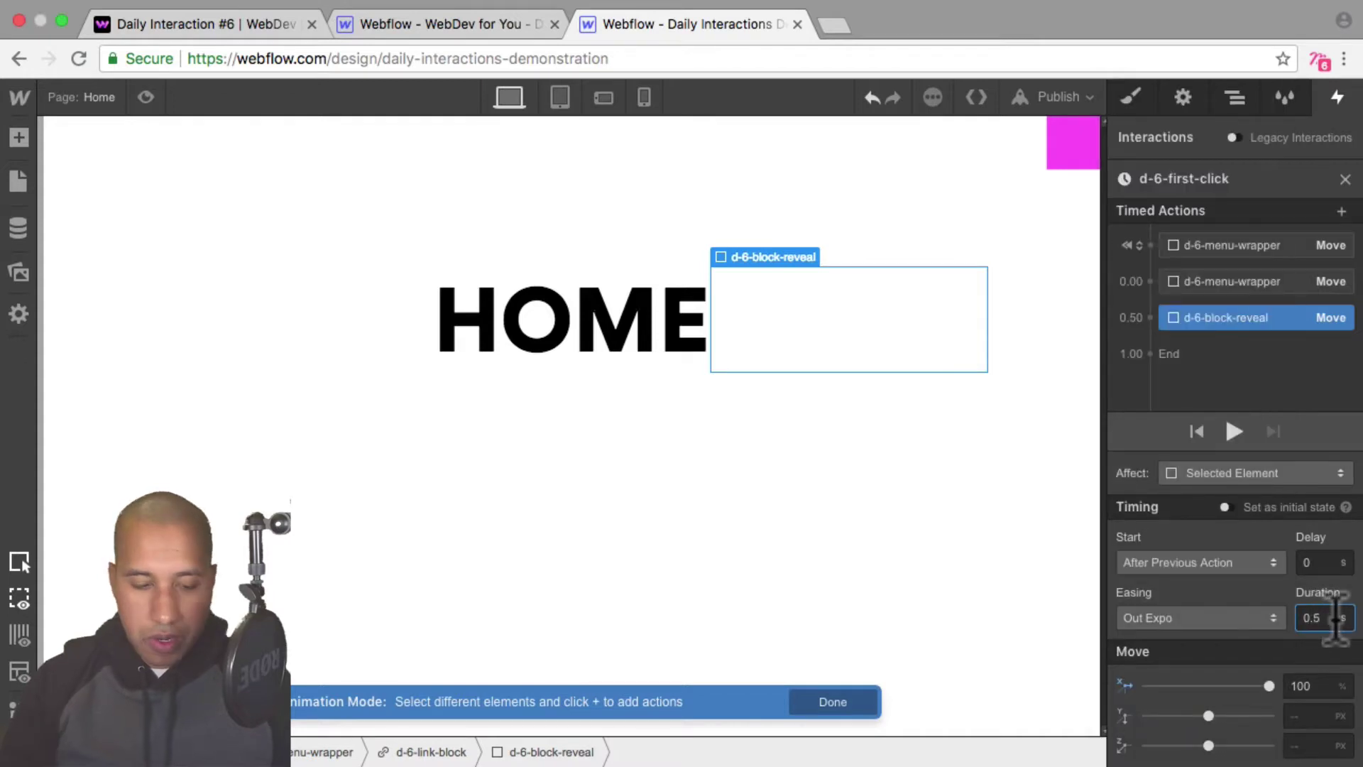
key("BackSpace")
type("3")
key("Return")
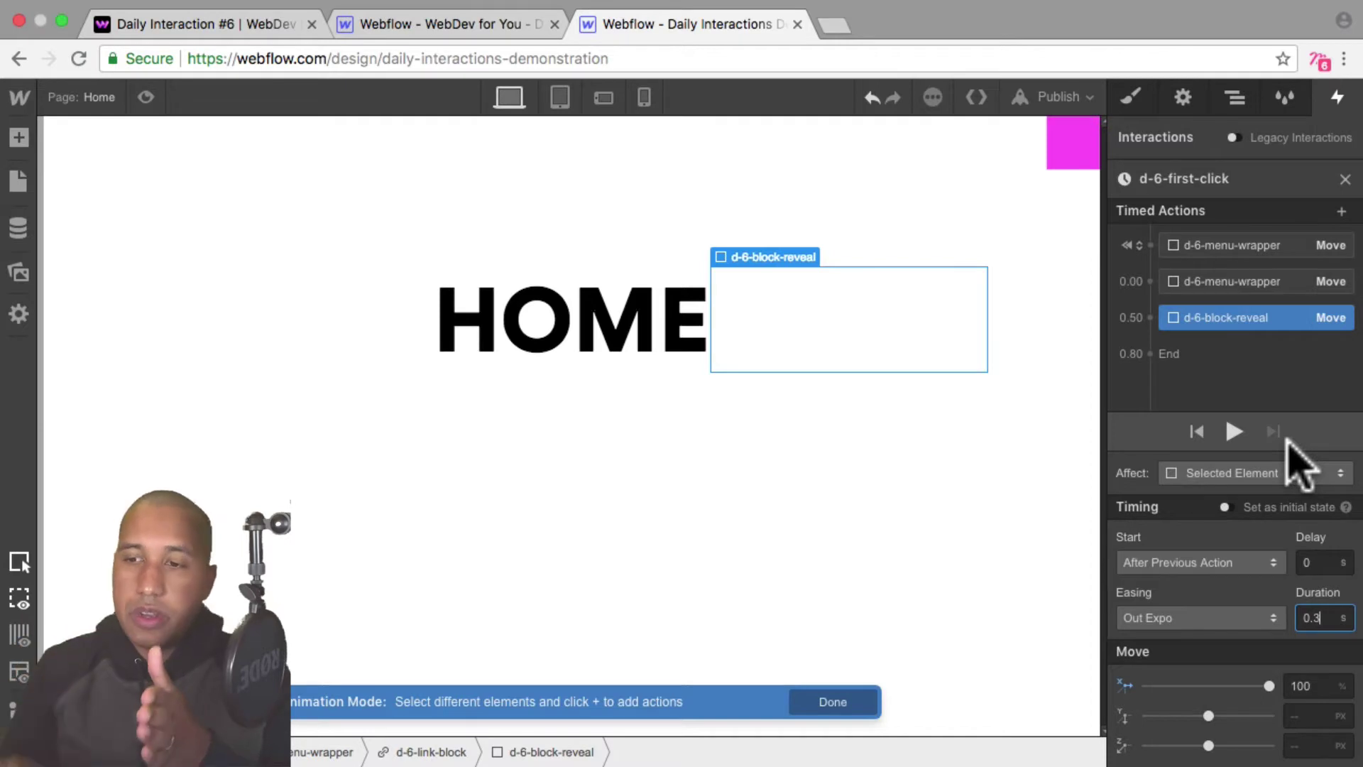
Duplicate the d-6-block-reveal Move action and change the copy's target to the d-6-block-reveal in the second link block
right_click(1238, 318)
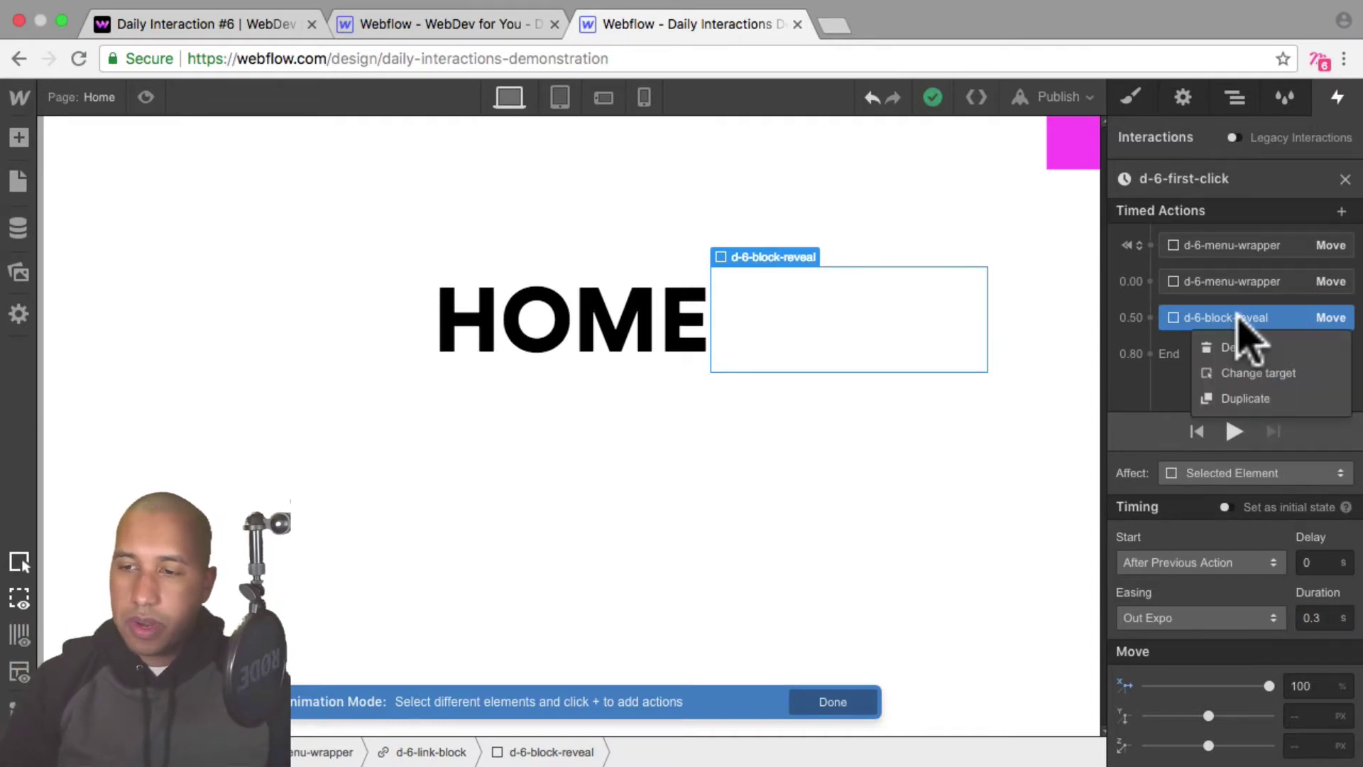
left_click(1264, 392)
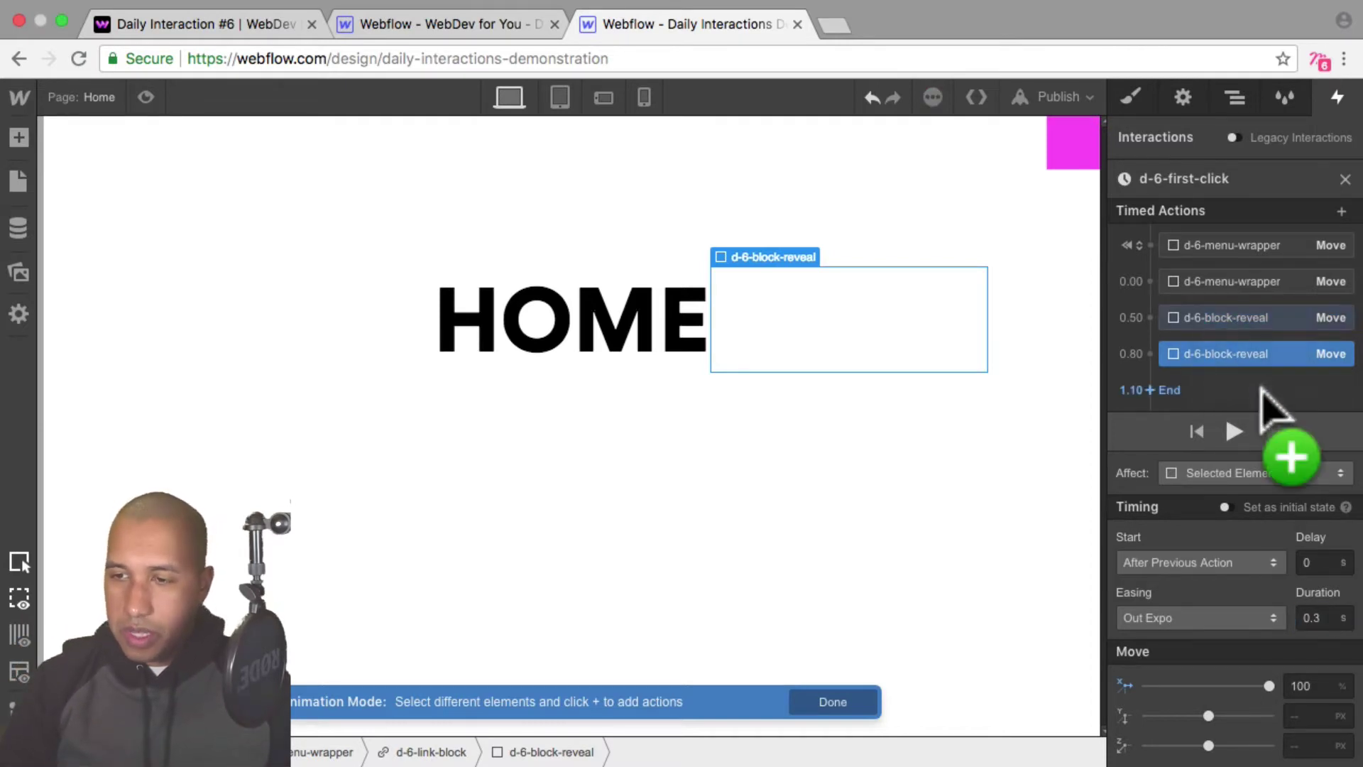
right_click(1254, 354)
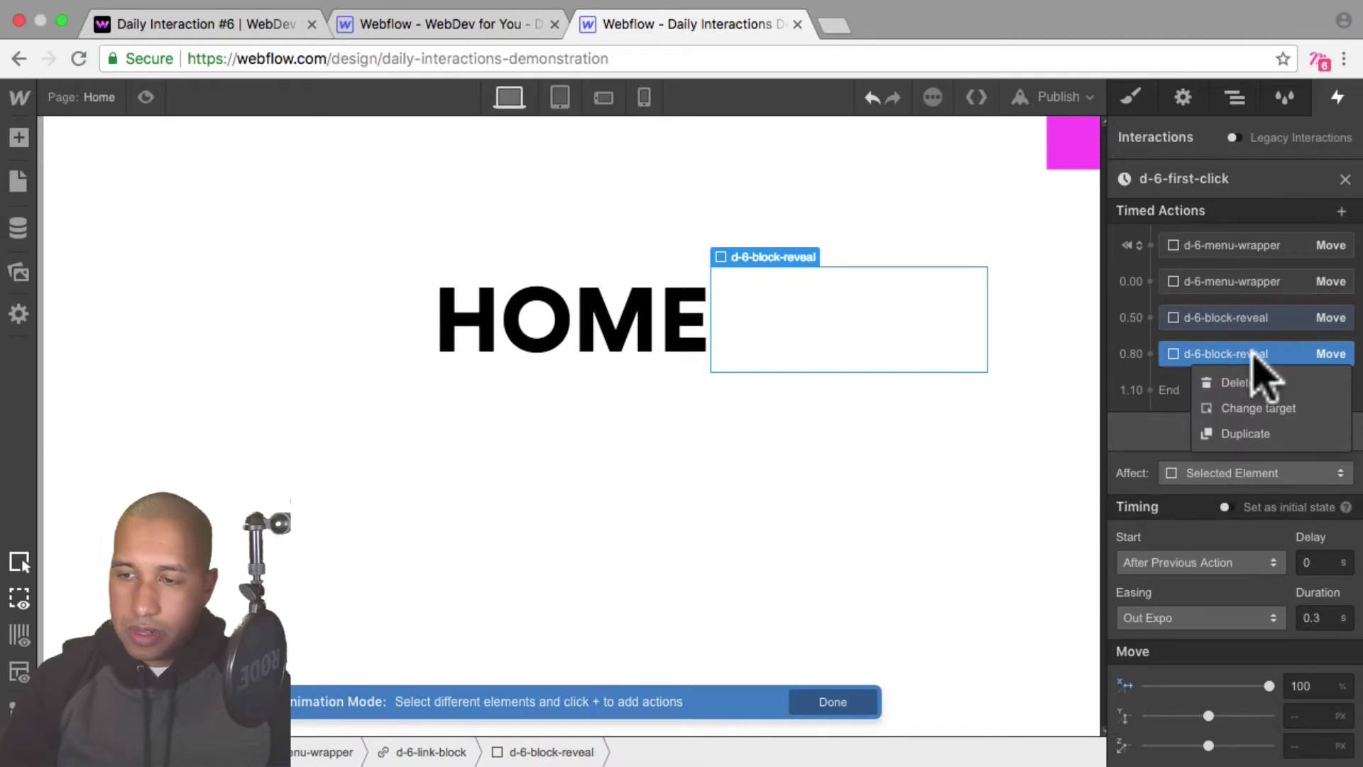
left_click(1314, 408)
left_click(1234, 98)
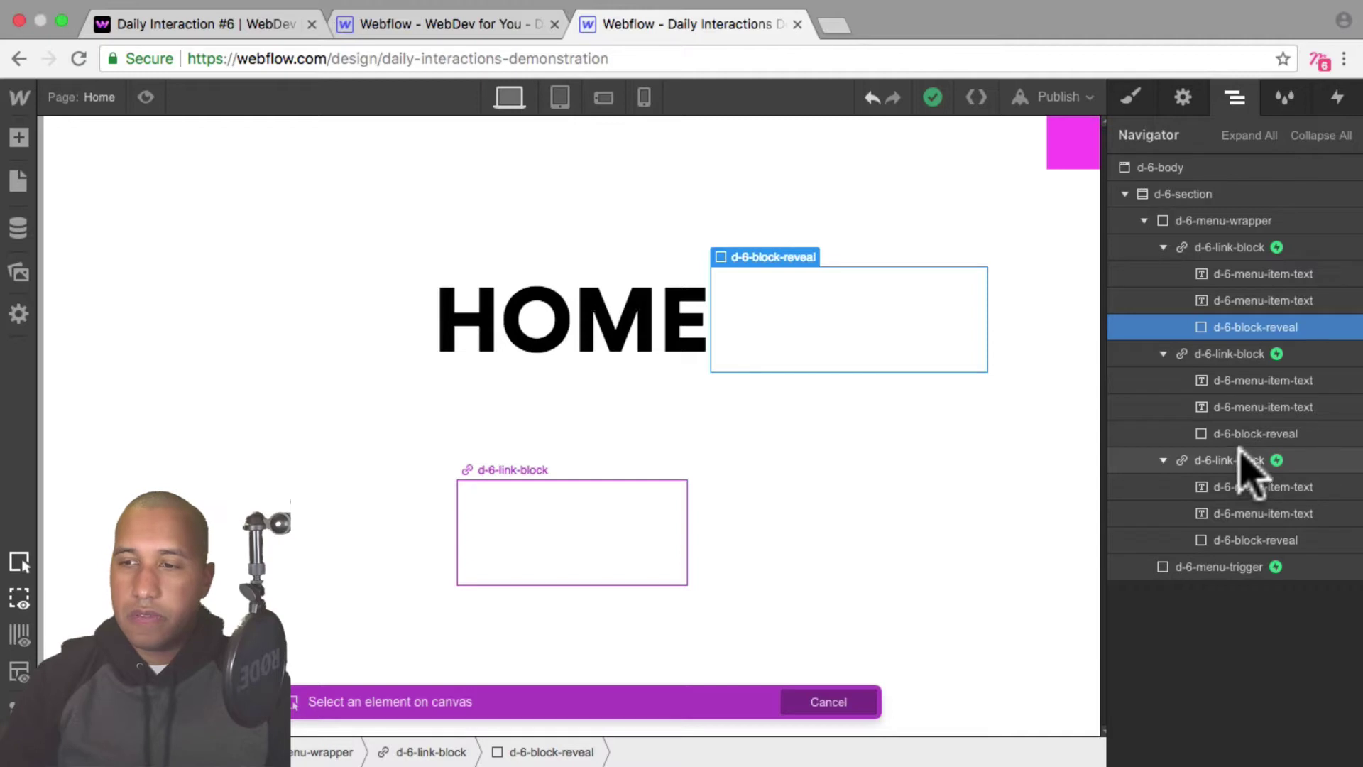
left_click(1248, 434)
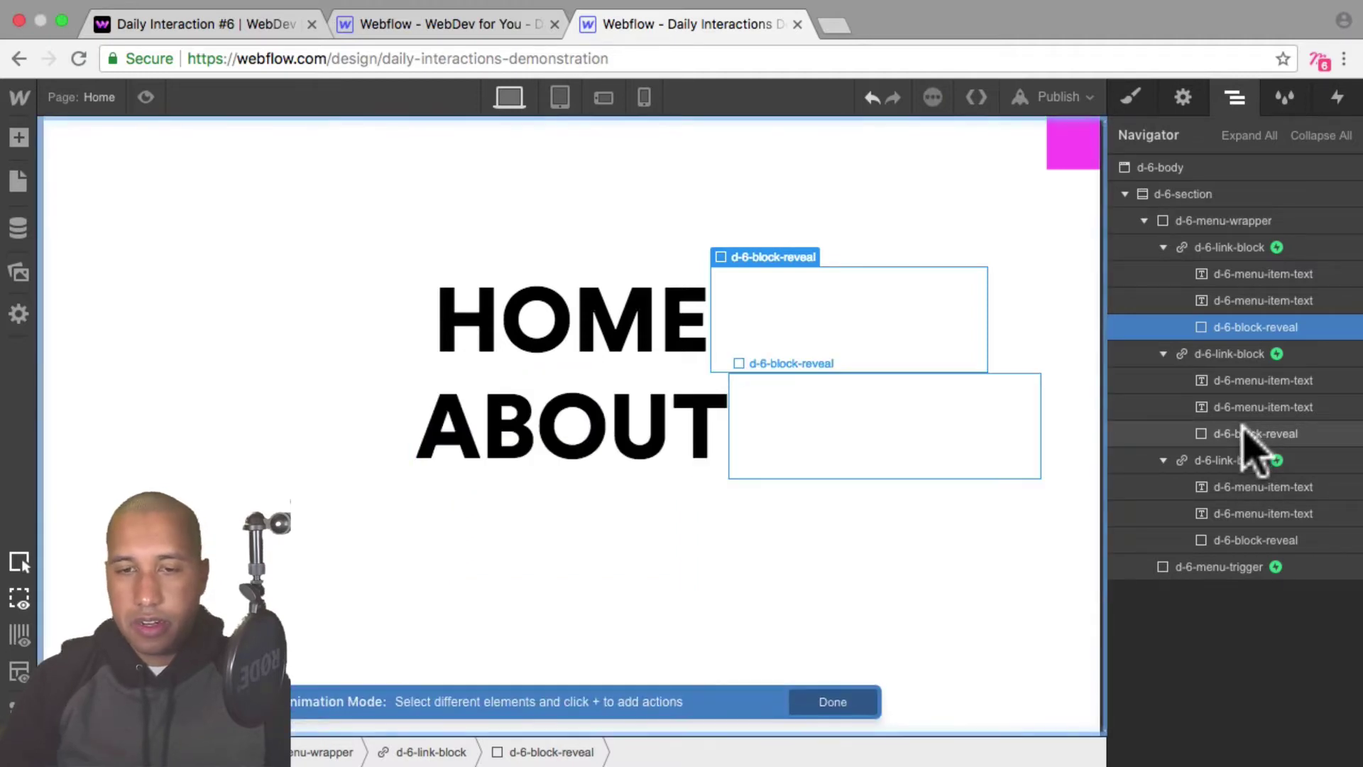
Duplicate the last reveal Move action and retarget the copy to the d-6-block-reveal in the third link block
left_click(1338, 97)
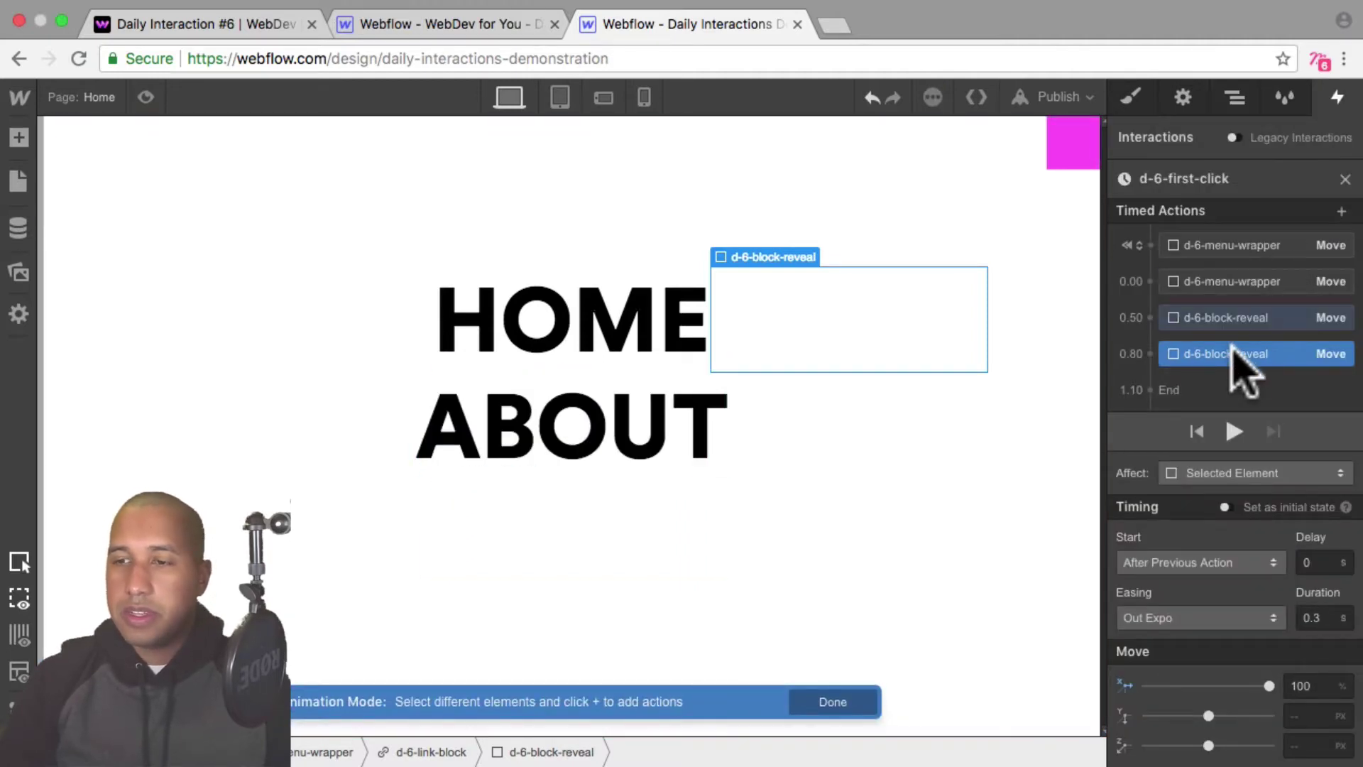
right_click(1236, 354)
left_click(1268, 432)
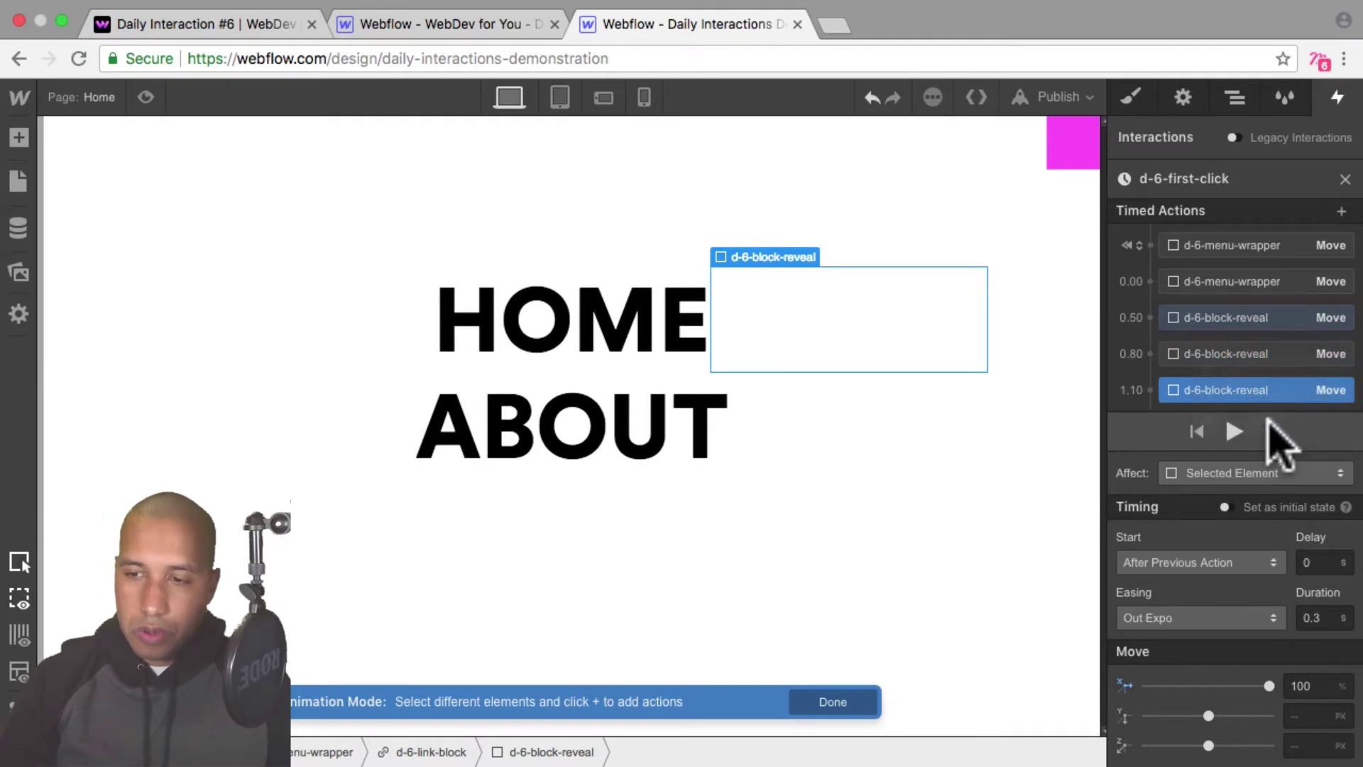
right_click(1257, 383)
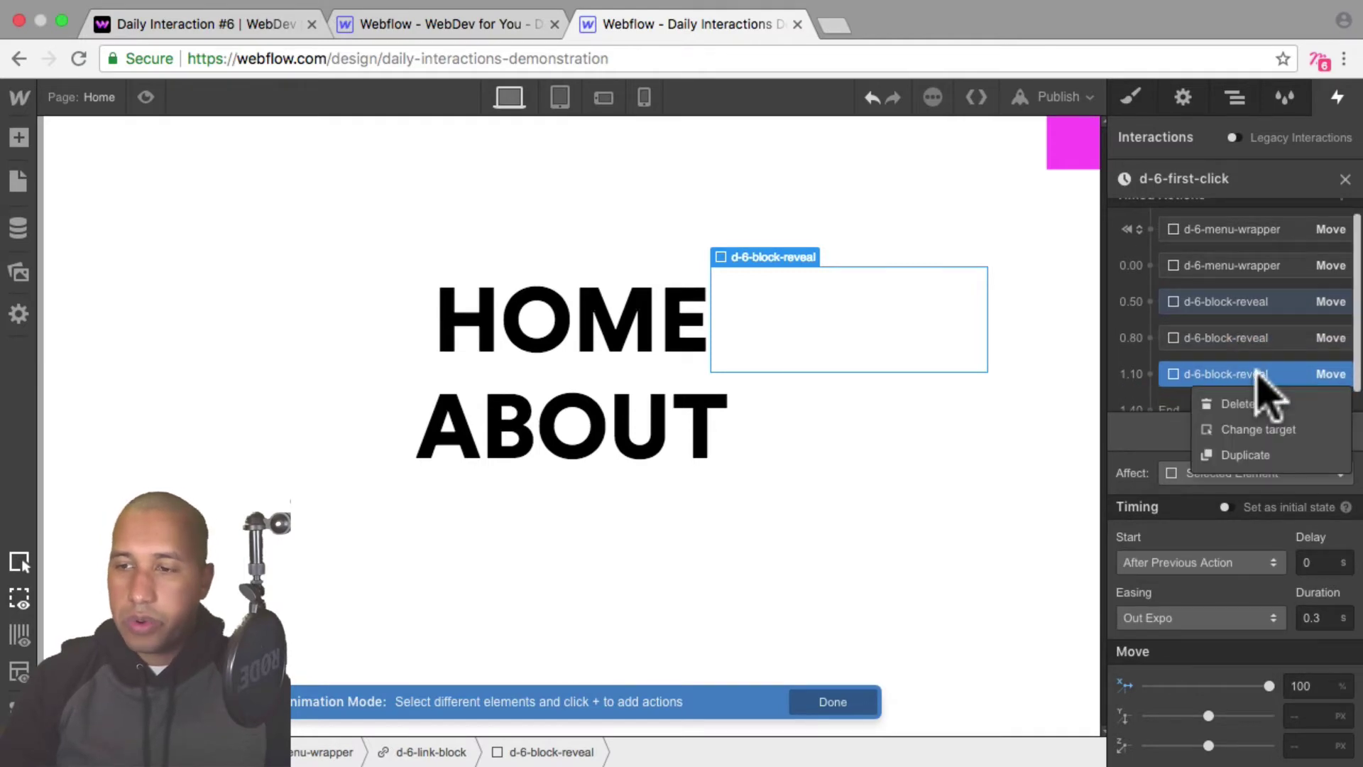
left_click(1306, 429)
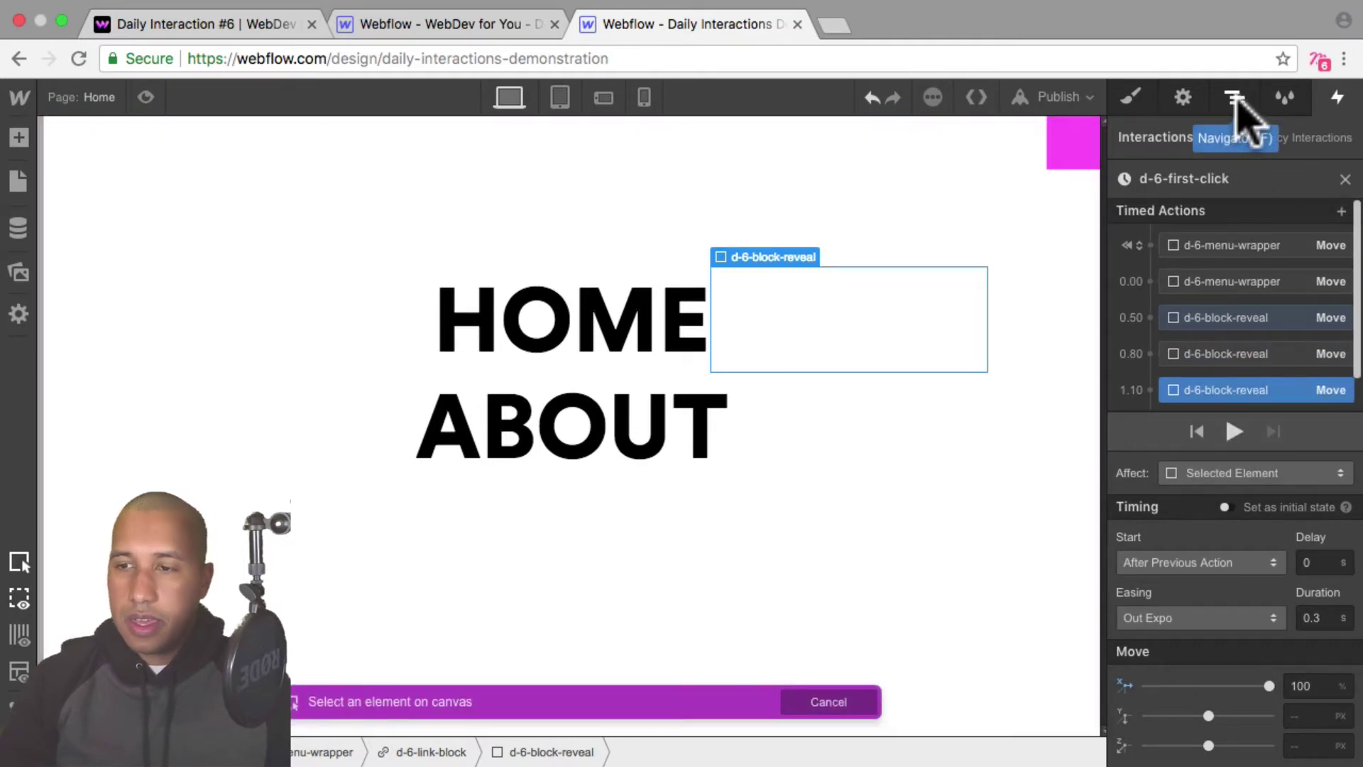
left_click(1235, 97)
left_click(1255, 539)
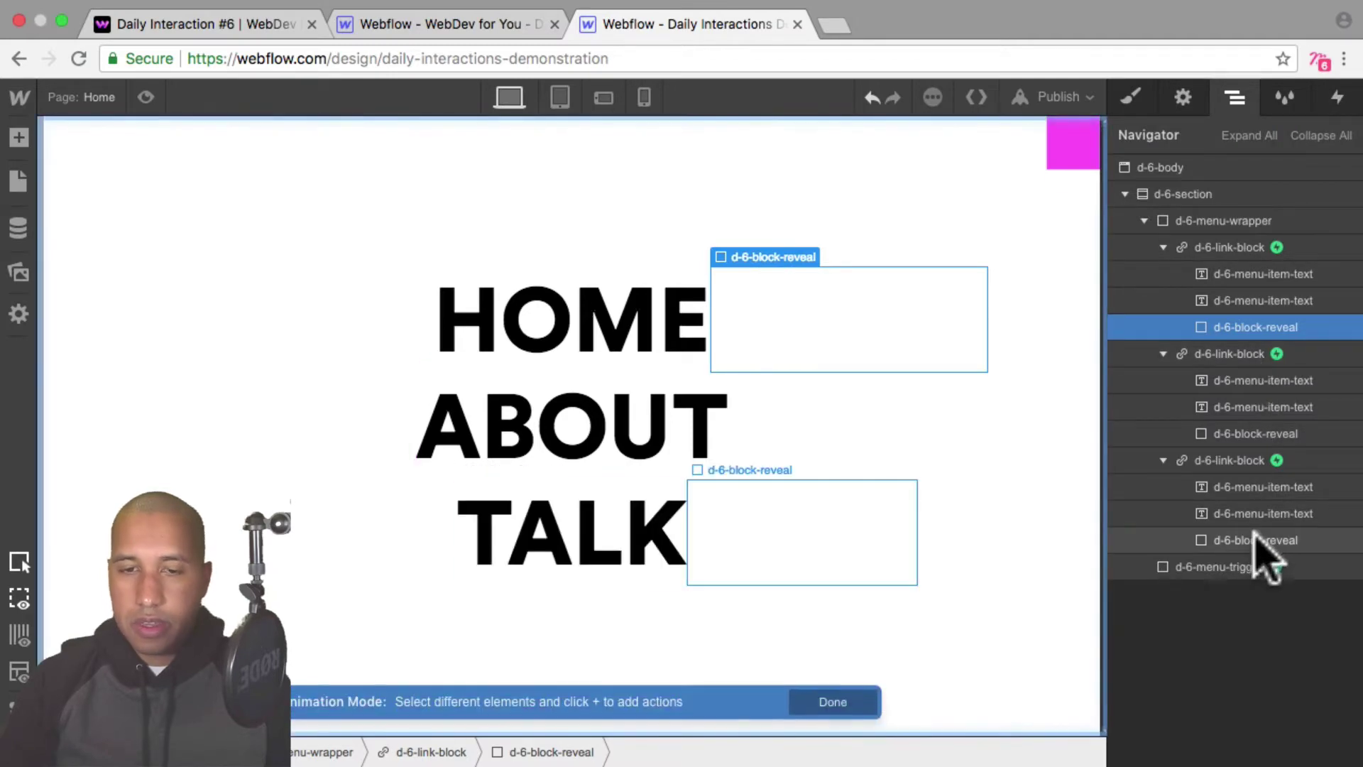
Set the second and third d-6-block-reveal moves to start with the first one, and preview the menu trigger
left_click(1338, 99)
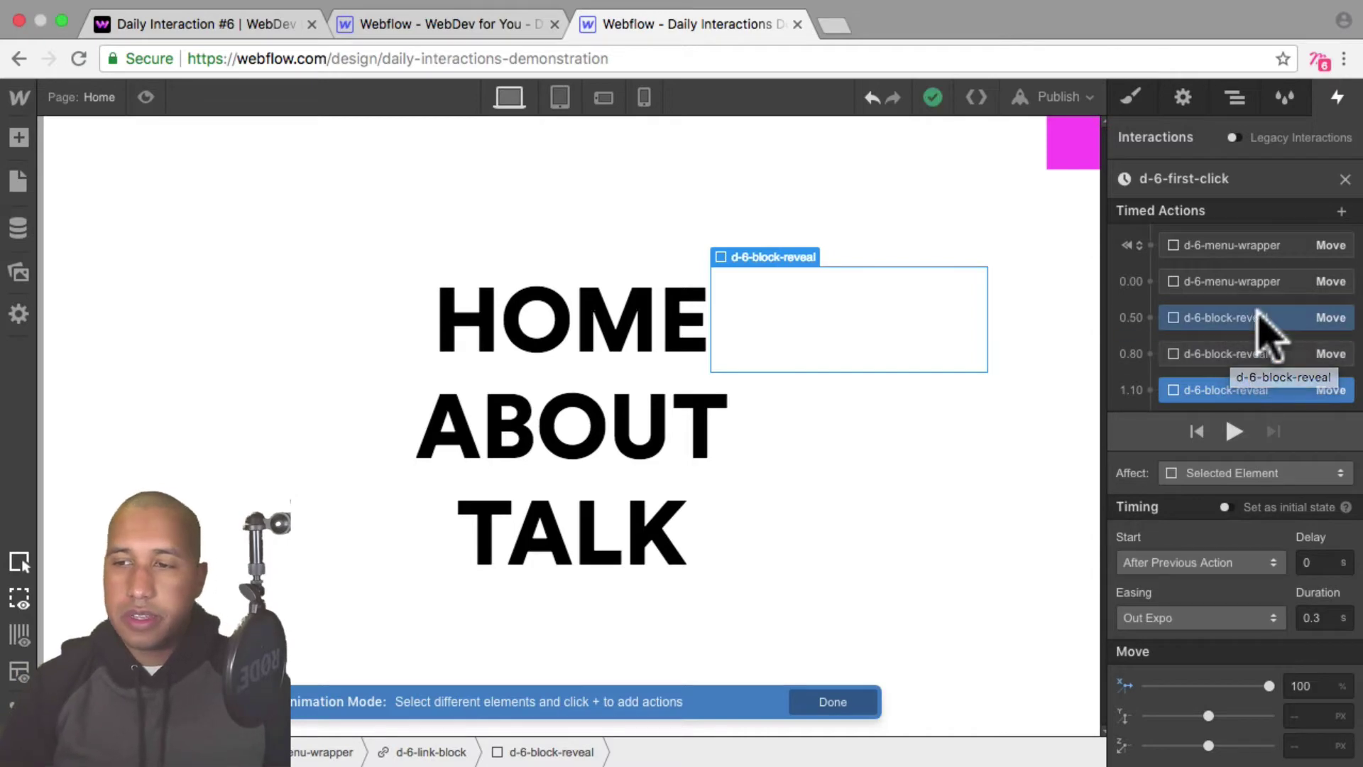
mouse_move(1235, 355)
left_mouse_down()
mouse_move(1225, 359)
mouse_move(1232, 317)
mouse_move(1229, 380)
mouse_move(1211, 389)
mouse_move(1220, 344)
mouse_move(1215, 356)
left_mouse_up()
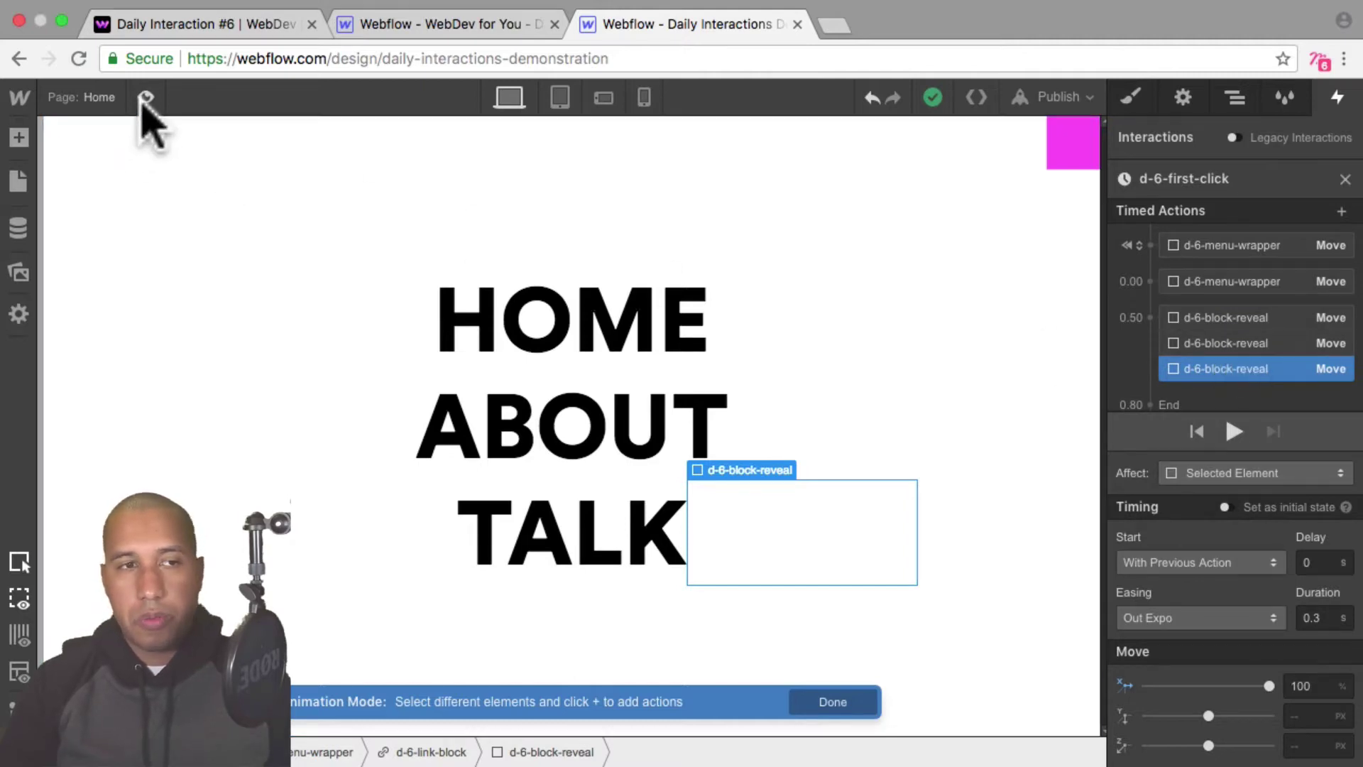
left_click(145, 96)
left_click(1327, 142)
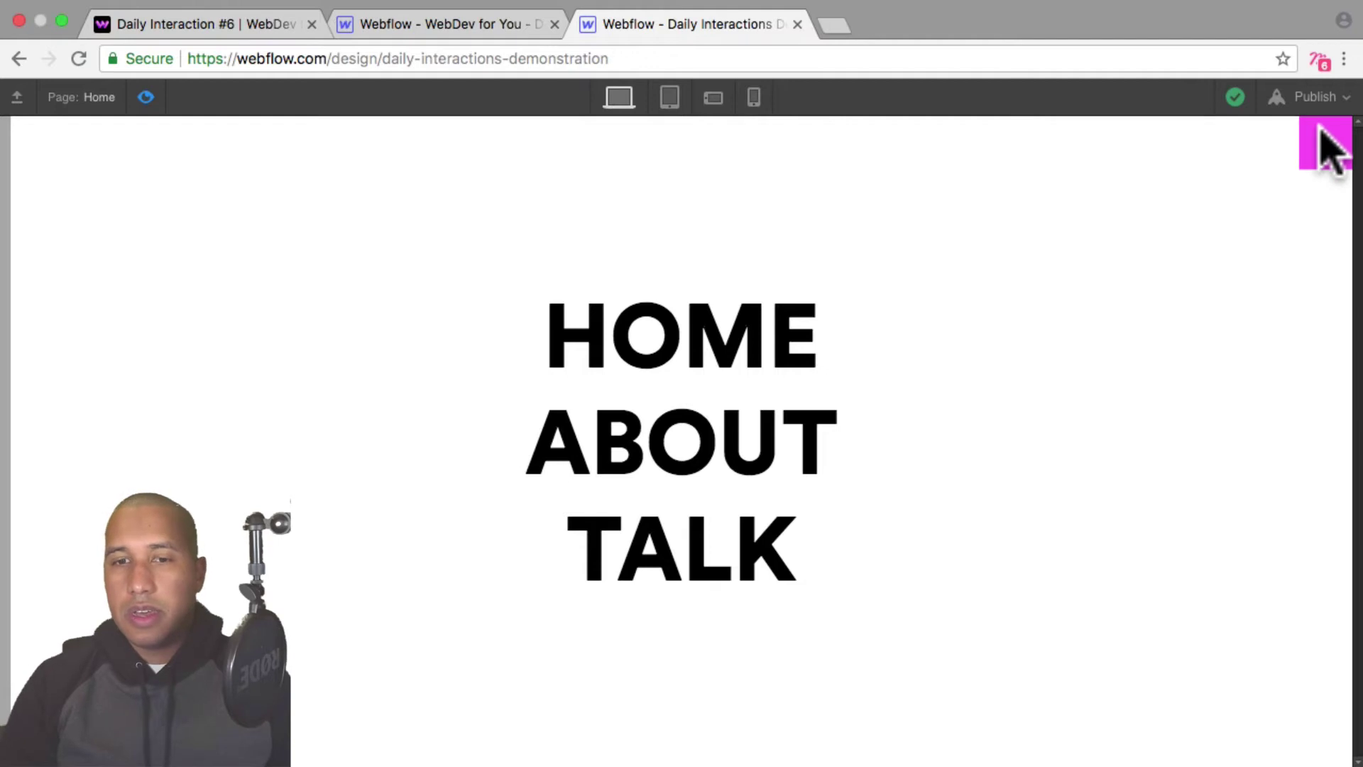
left_click(146, 96)
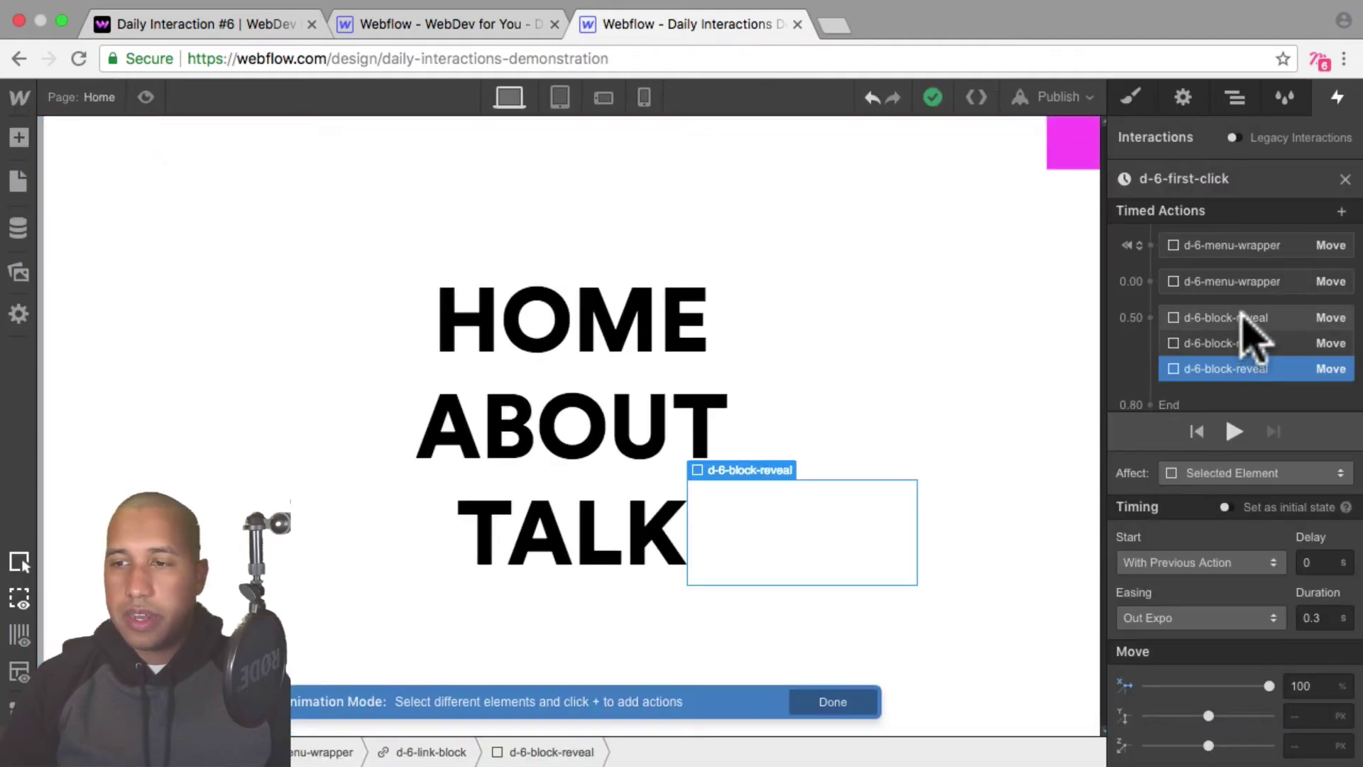
Stagger the link reveals by delaying the third d-6-block-reveal move by 0.4 s and the second by 0.2 s
left_click(1241, 317)
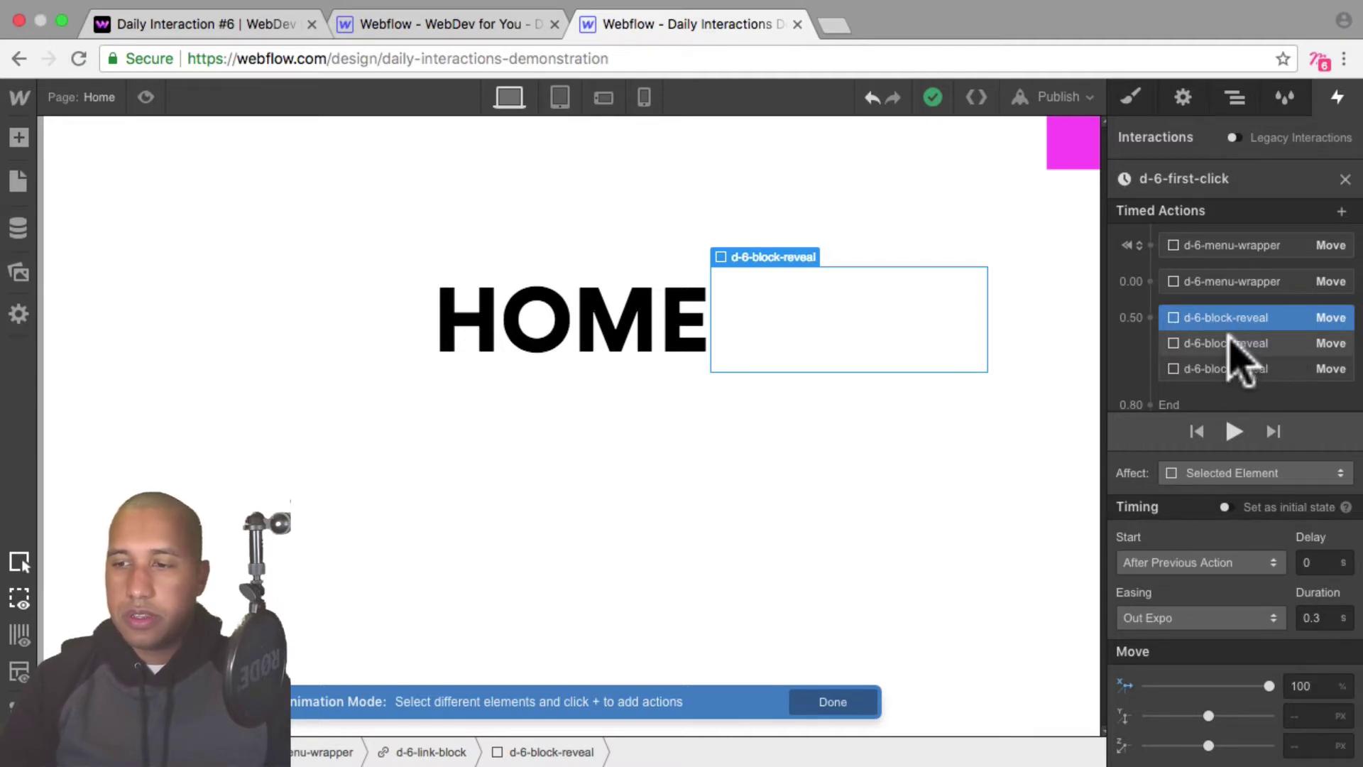
left_click(1242, 344)
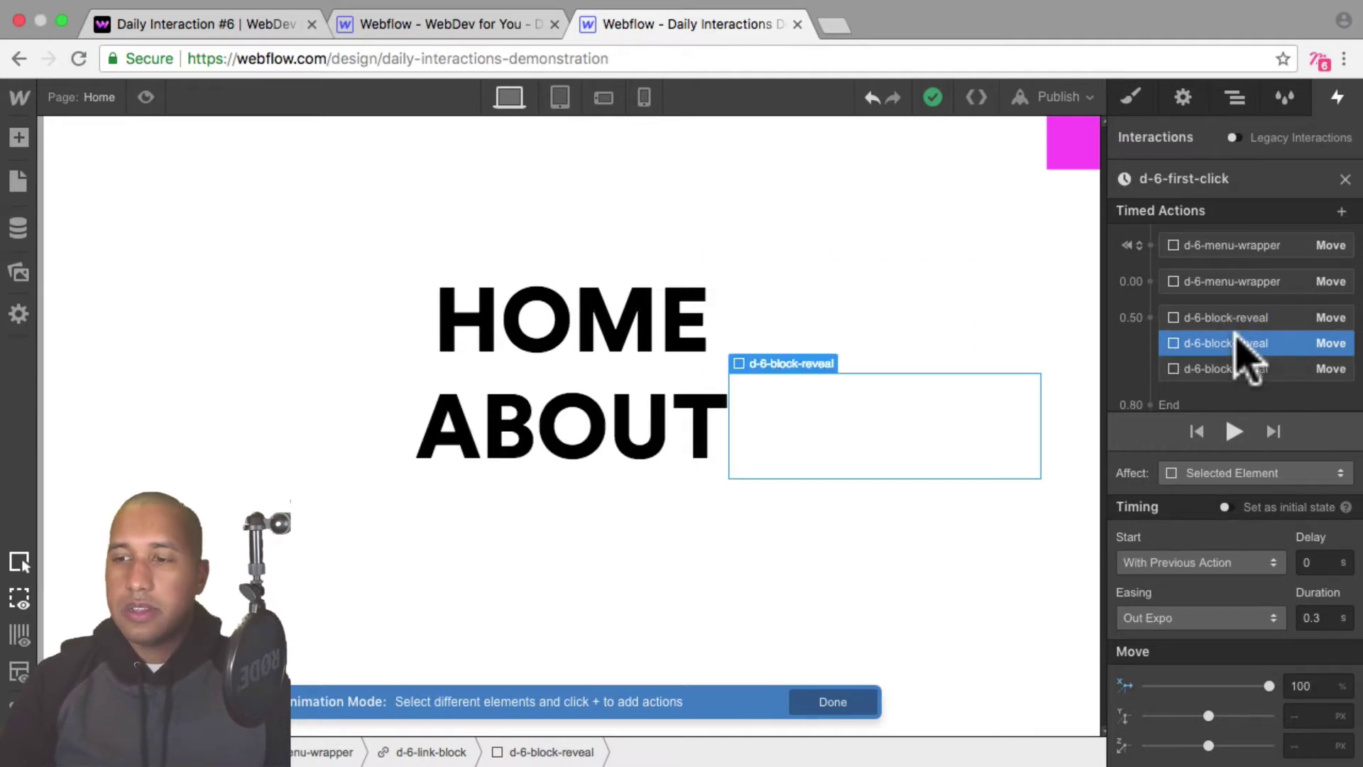
left_click(1244, 369)
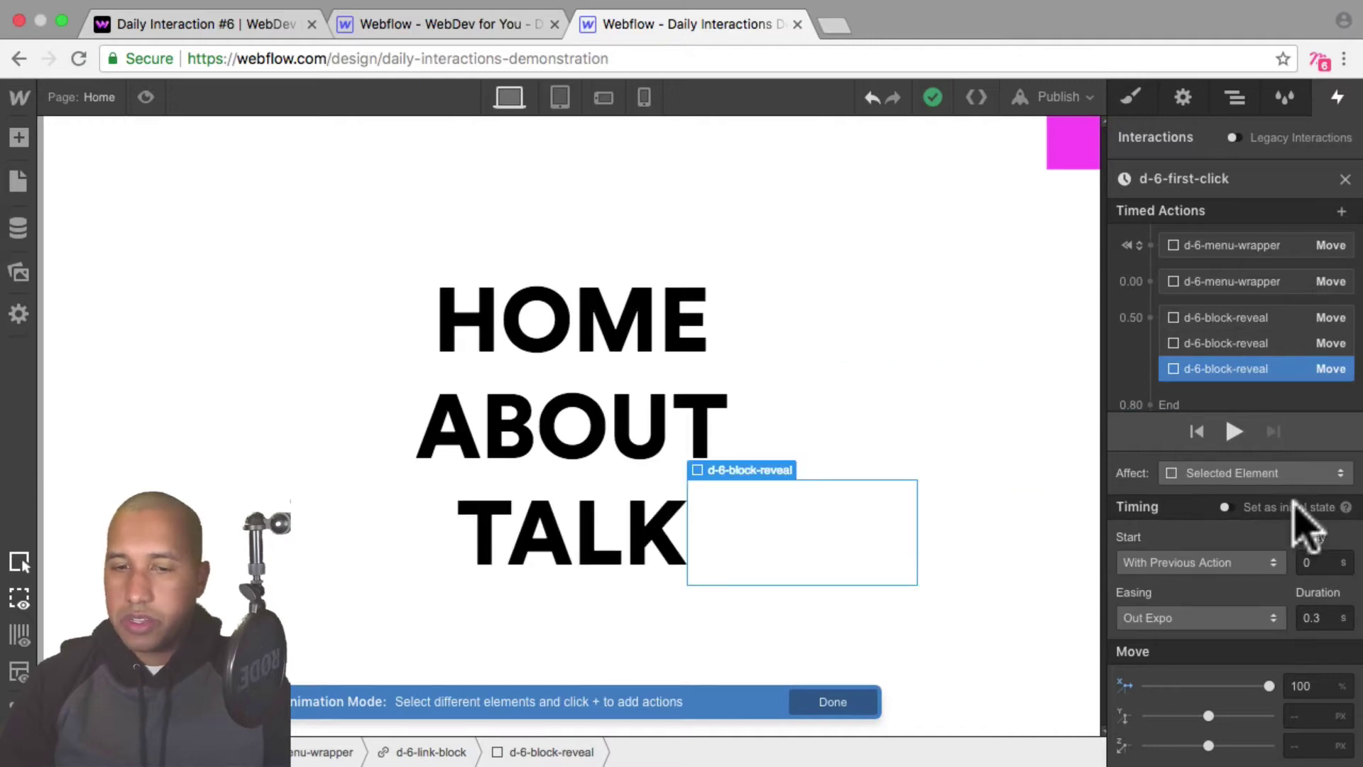
left_click(1318, 563)
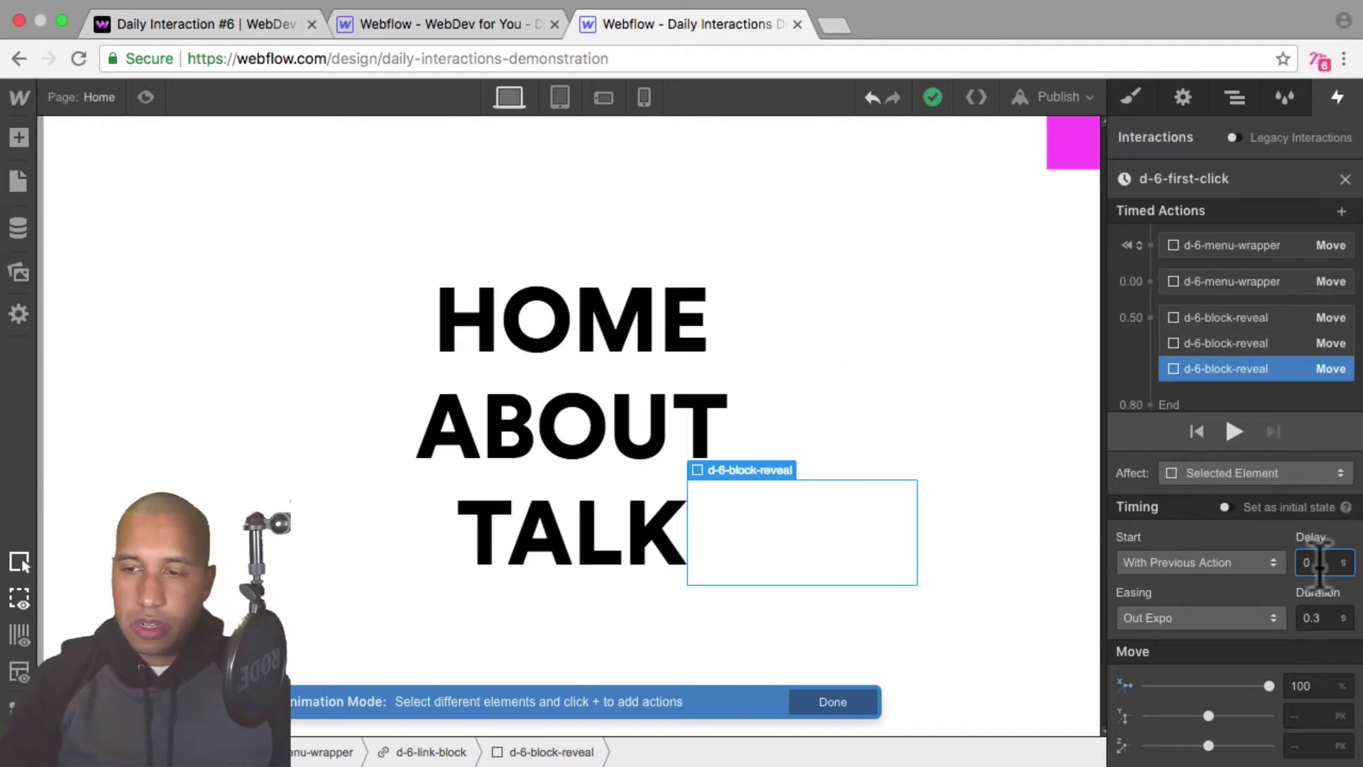
left_click(1244, 344)
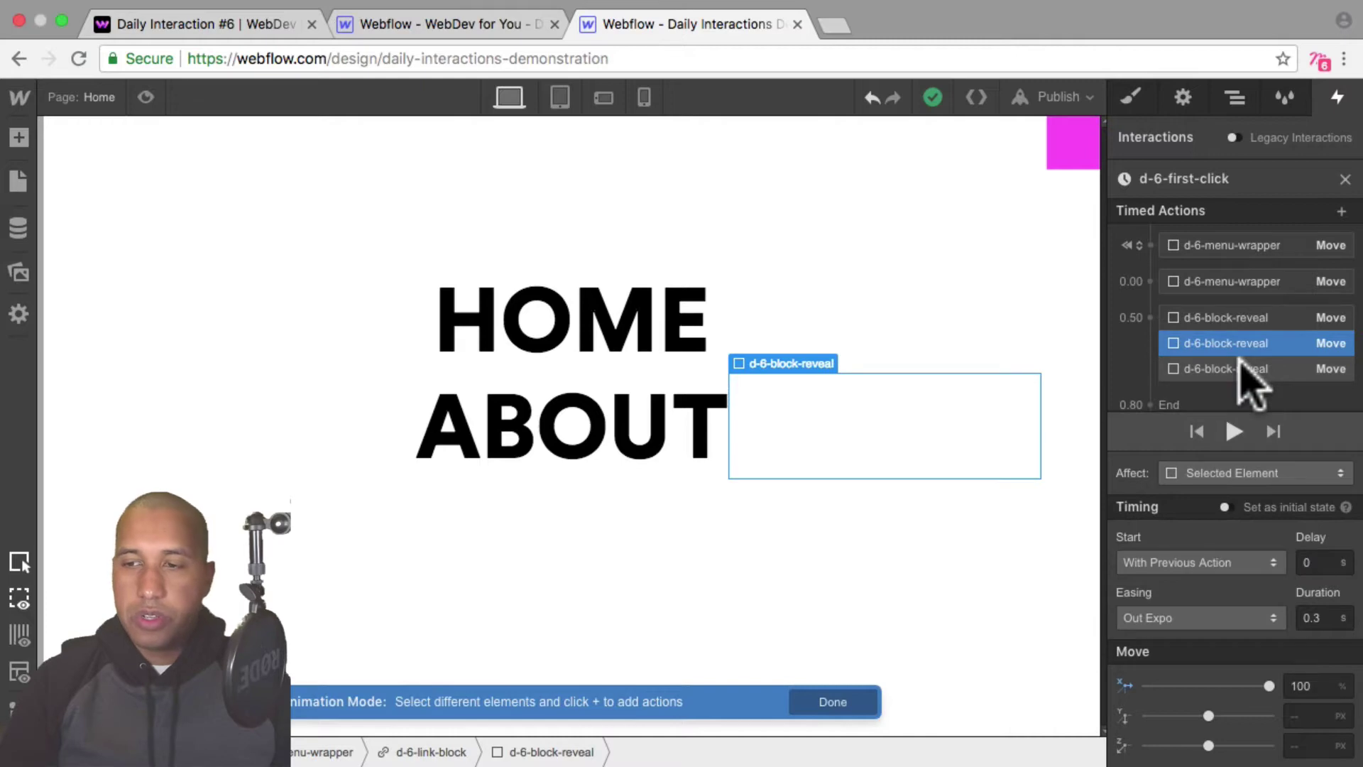
left_click(1244, 369)
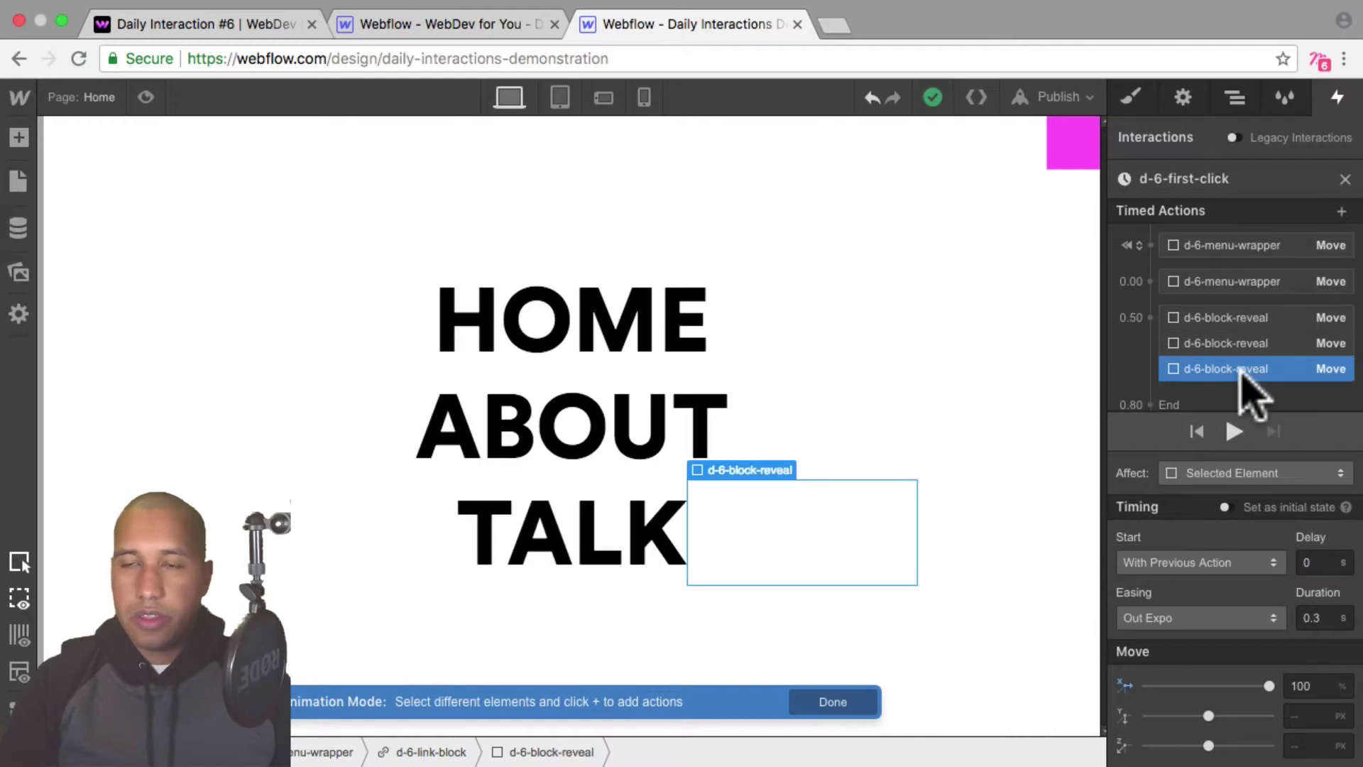
type(".4")
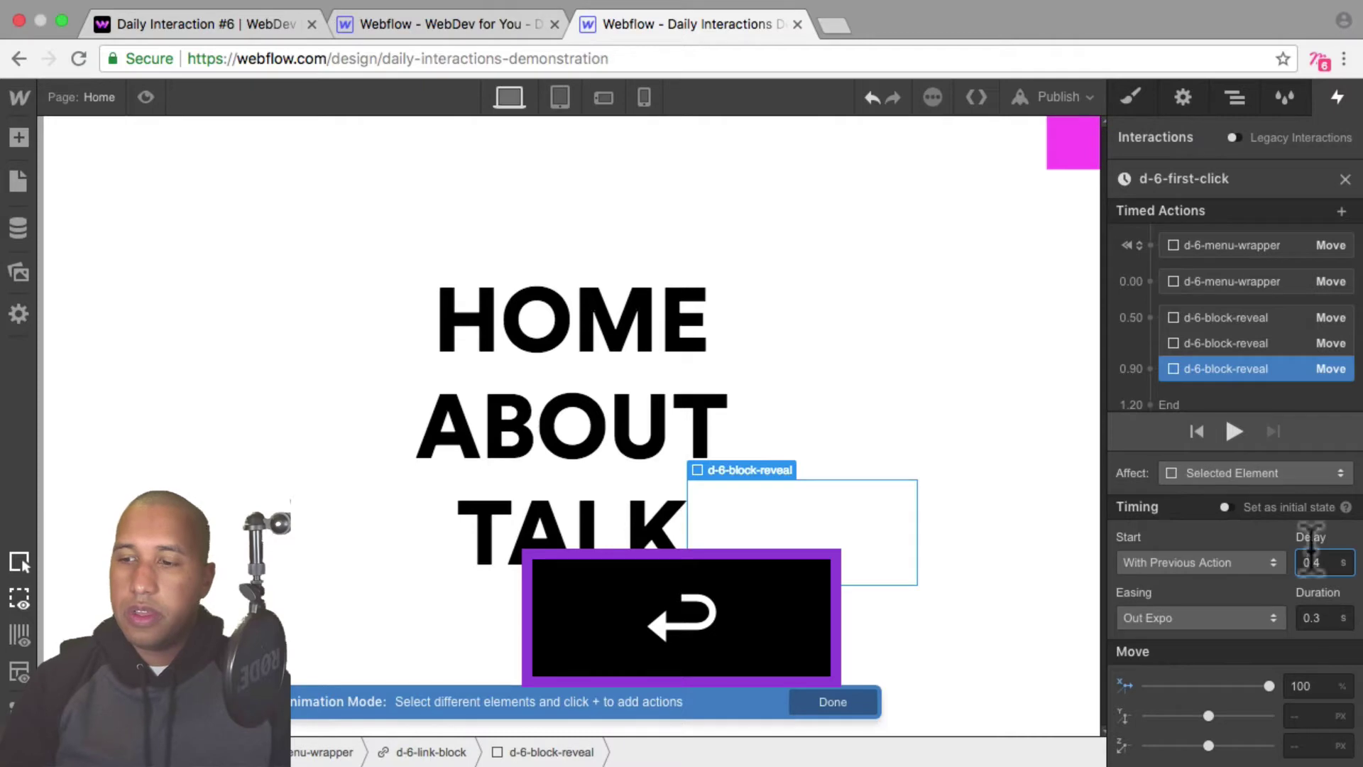
left_click(1221, 343)
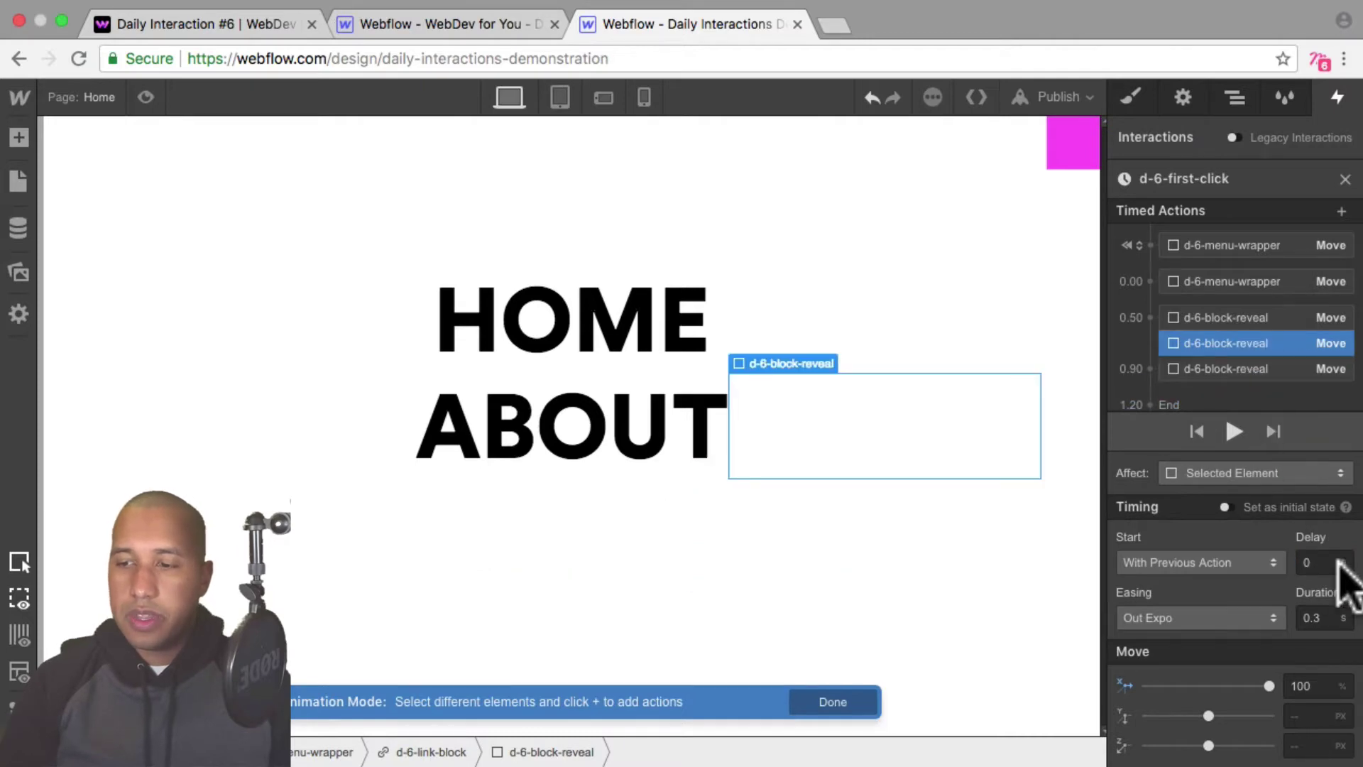
type(".2")
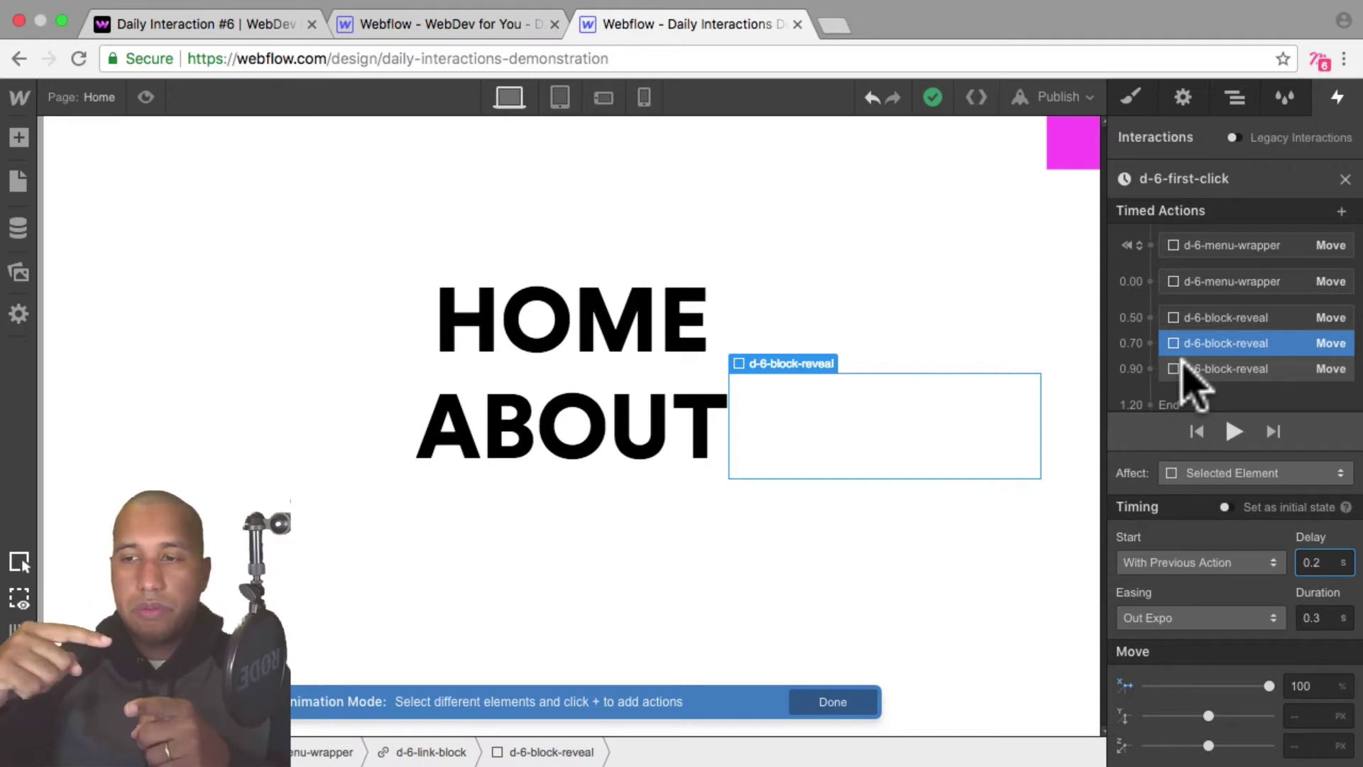
left_click_drag(1183, 357, 1215, 328)
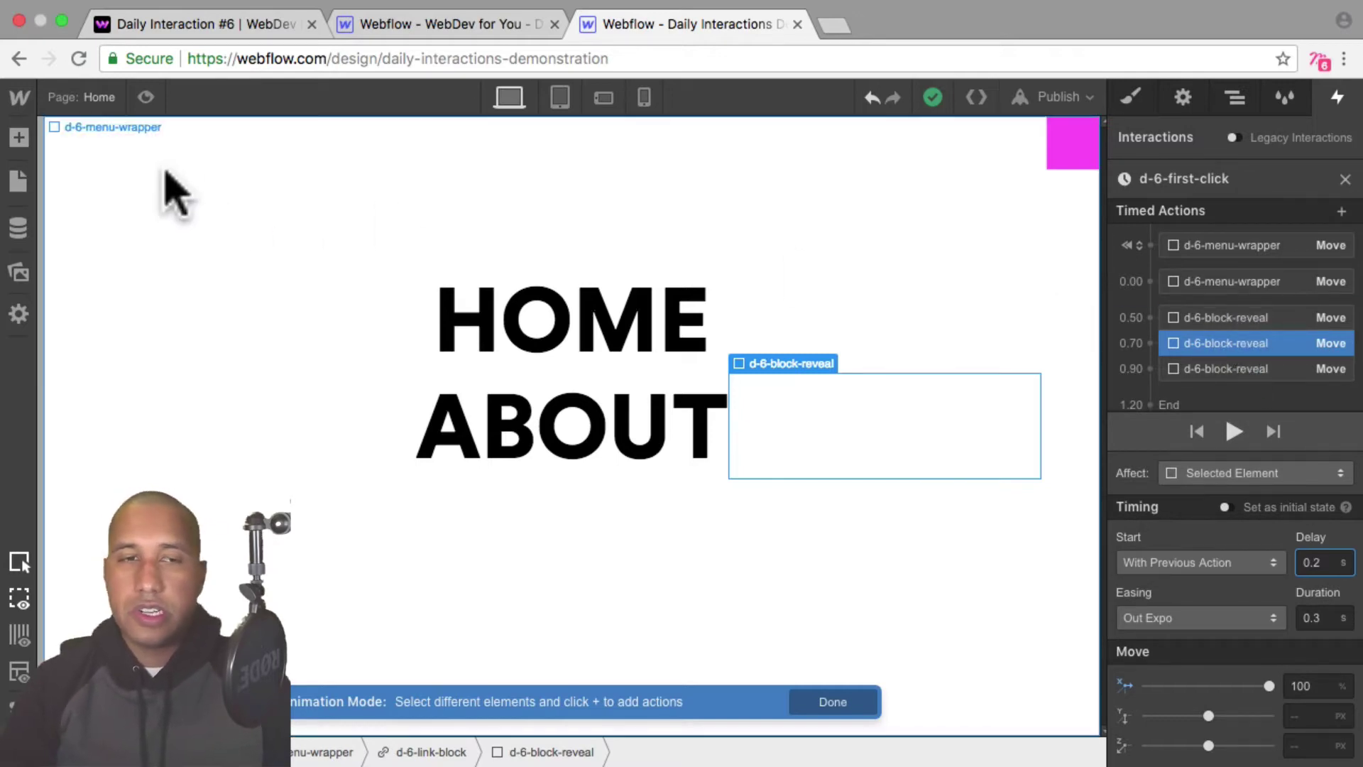
Preview the page and trigger the menu to check the staggered reveal of the three links
left_click(146, 97)
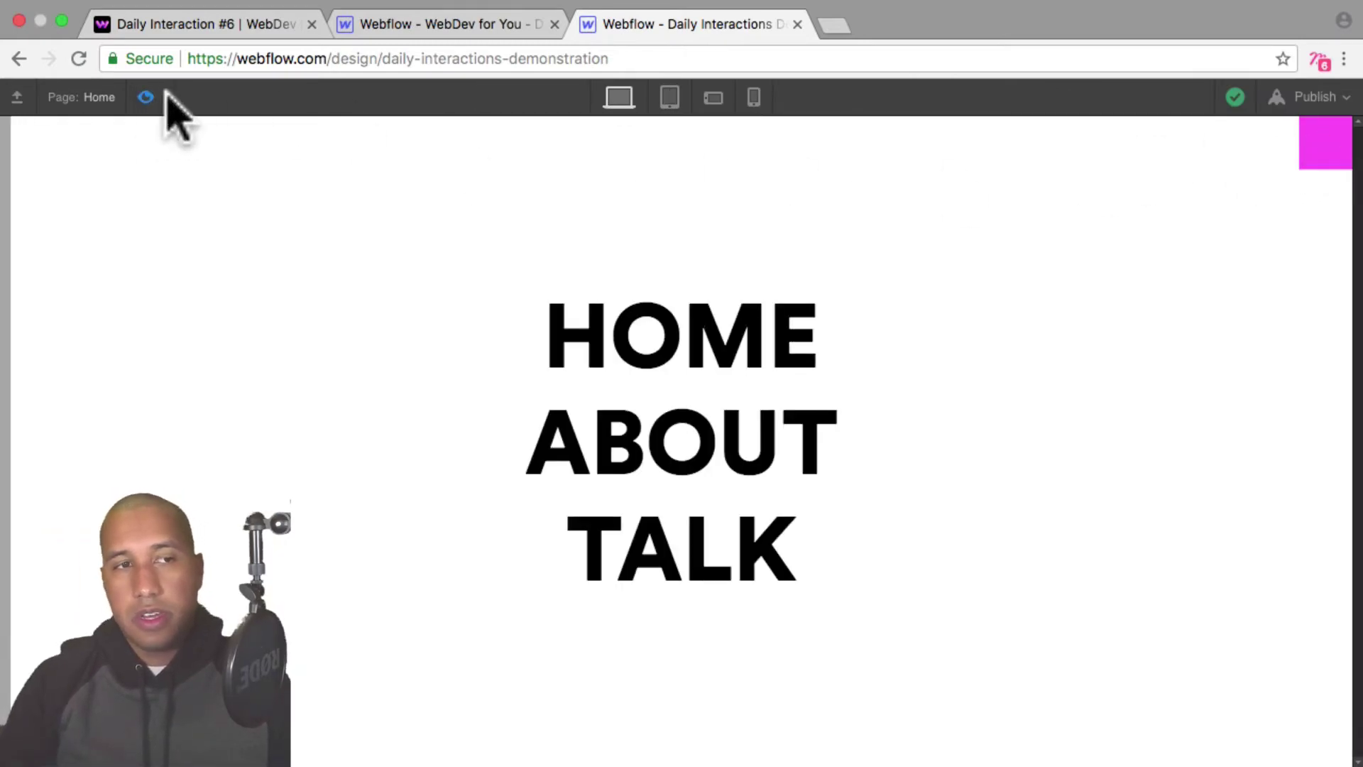
key("super+shift+p")
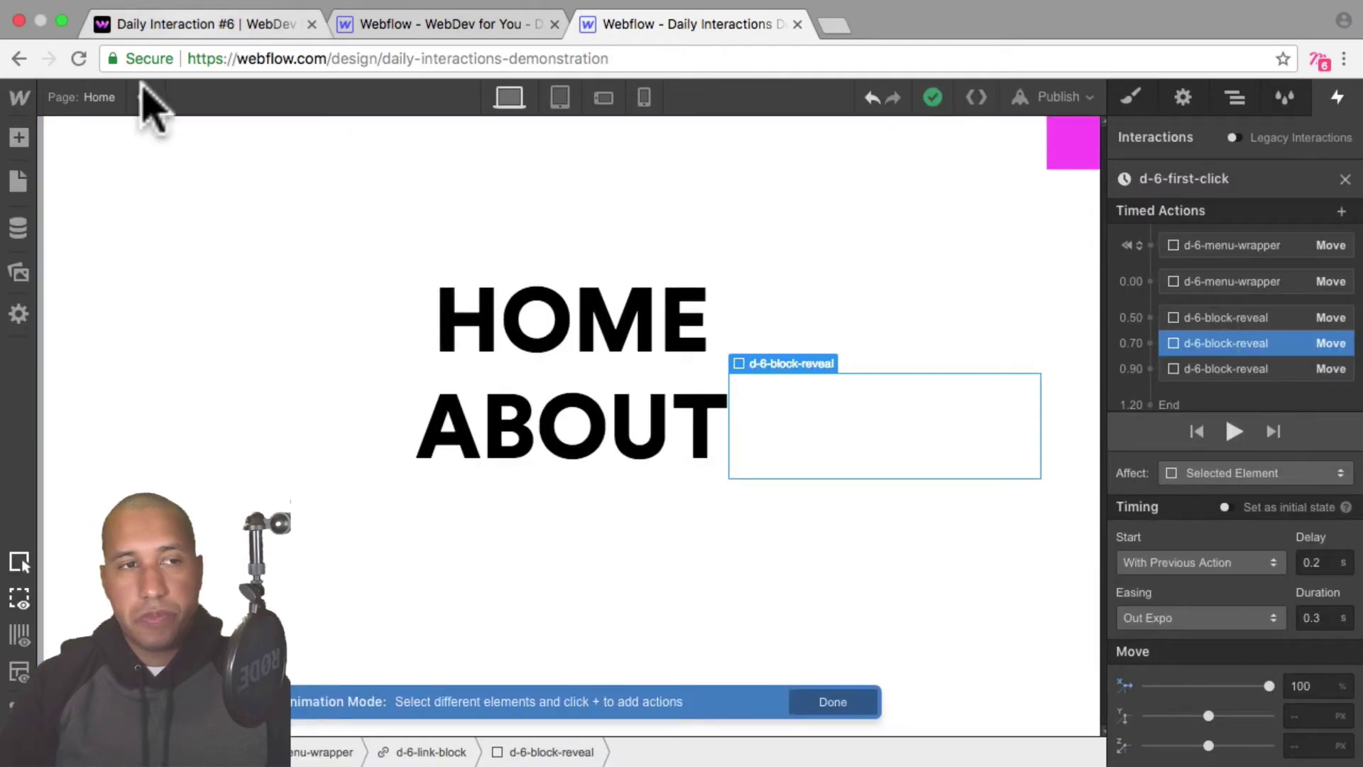
left_click(144, 94)
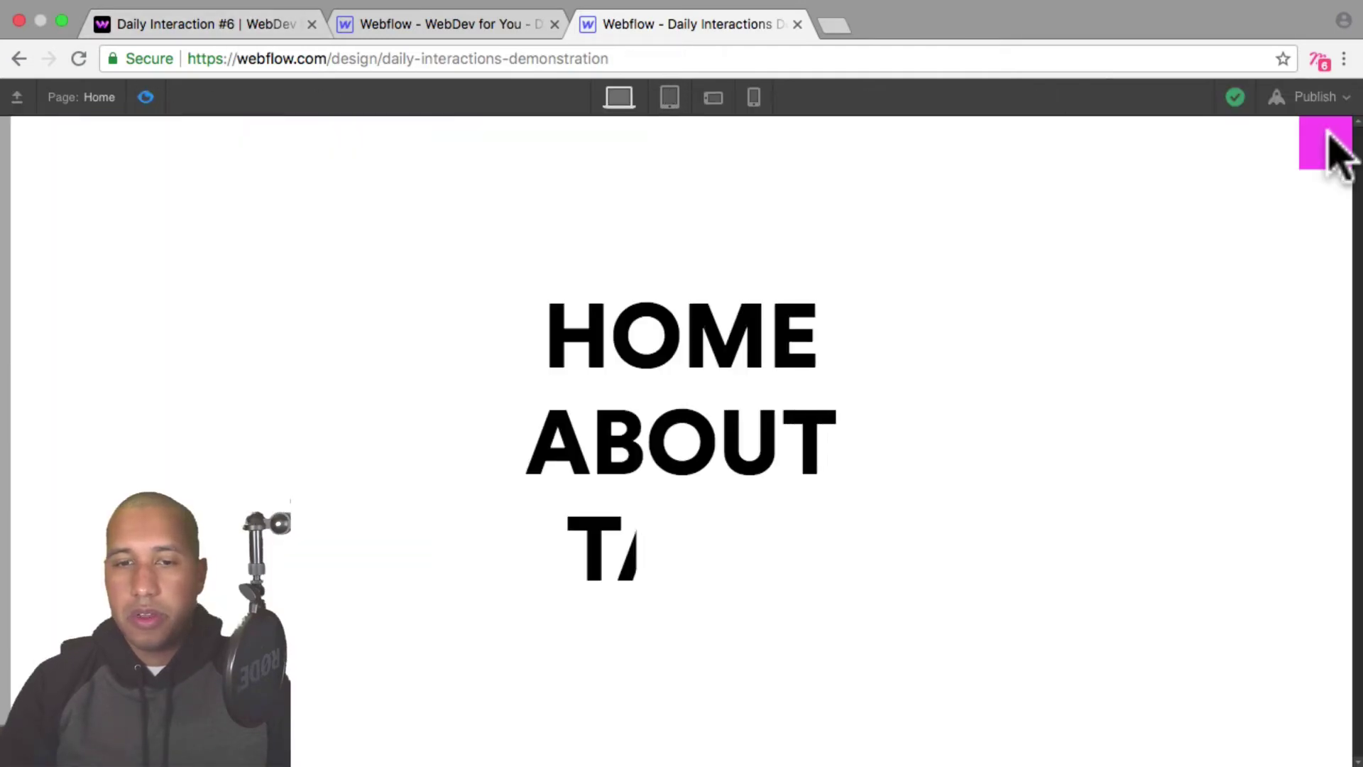
left_click(144, 96)
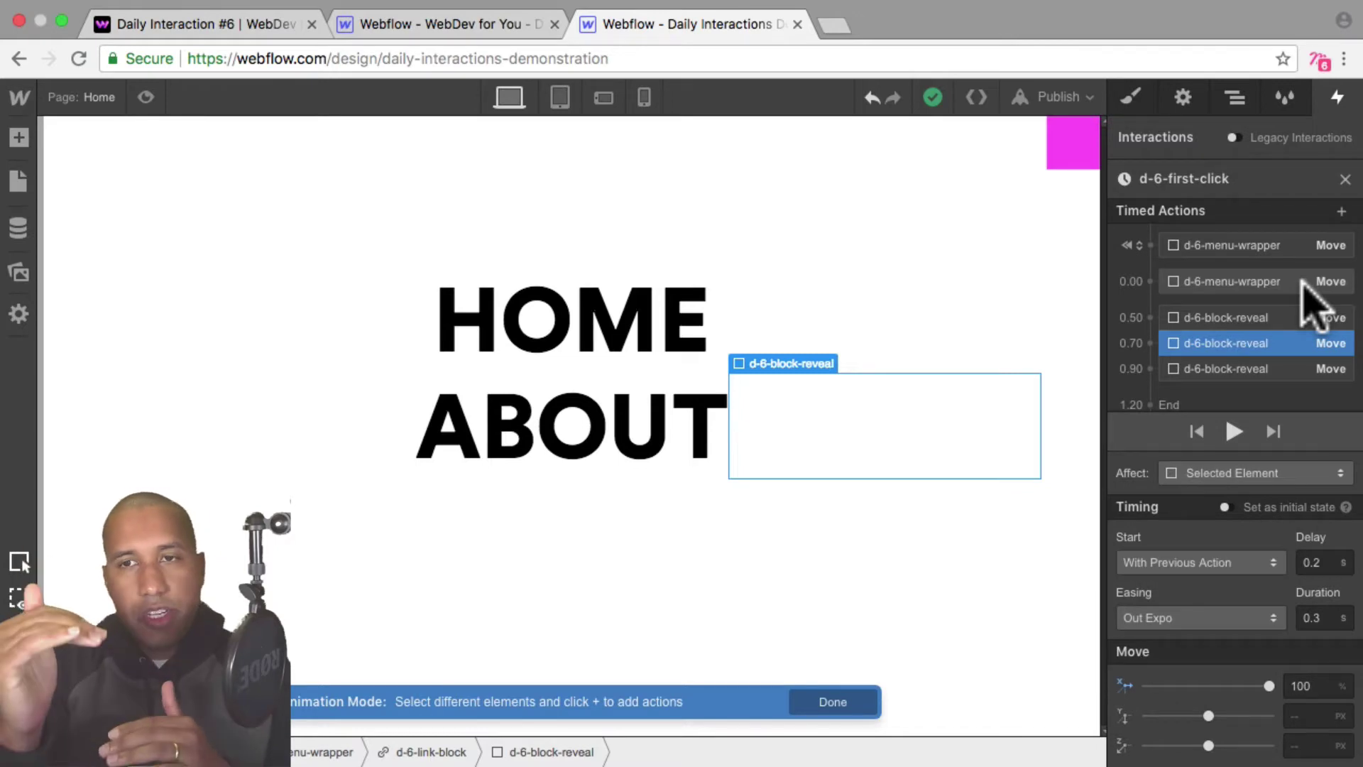
Set the menu trigger's second click to start an animation, and assign it a duplicate of d-6-first-click
left_click(1344, 179)
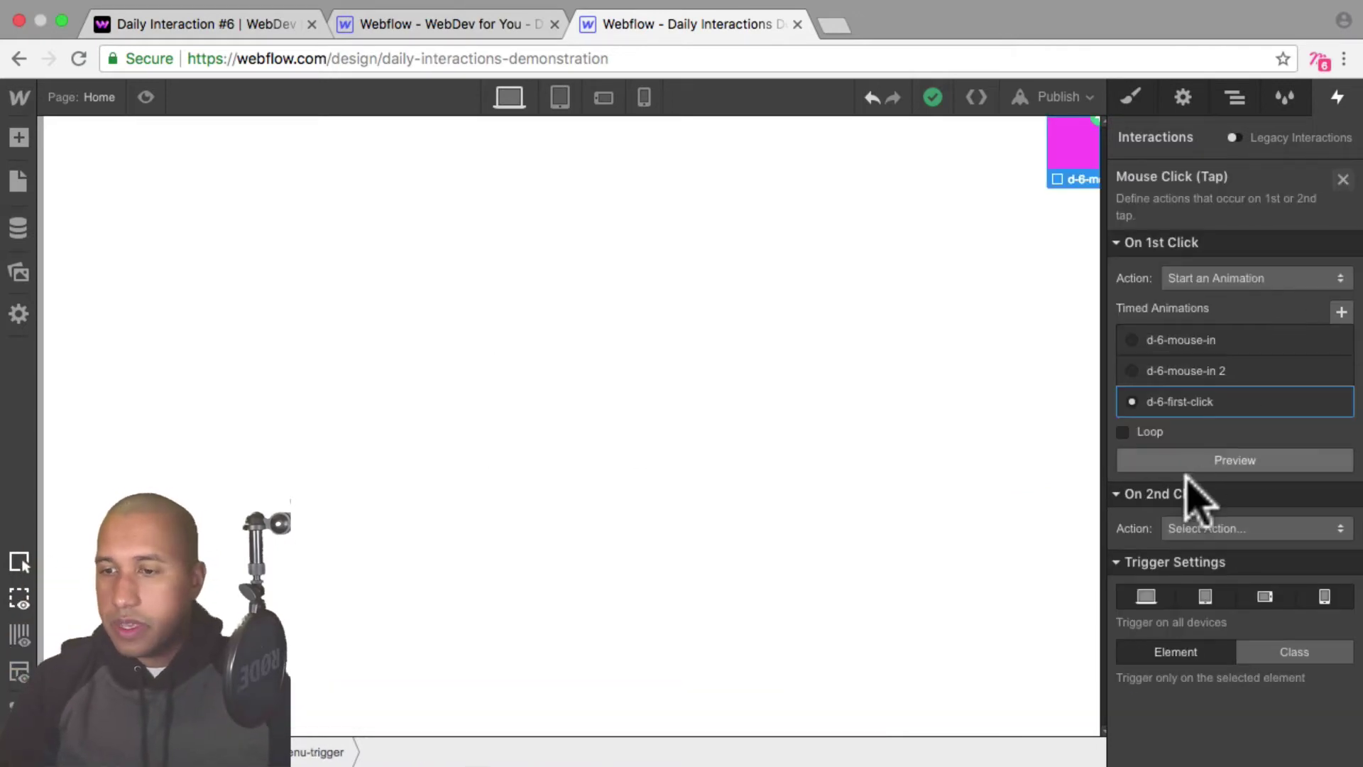
left_click(1211, 530)
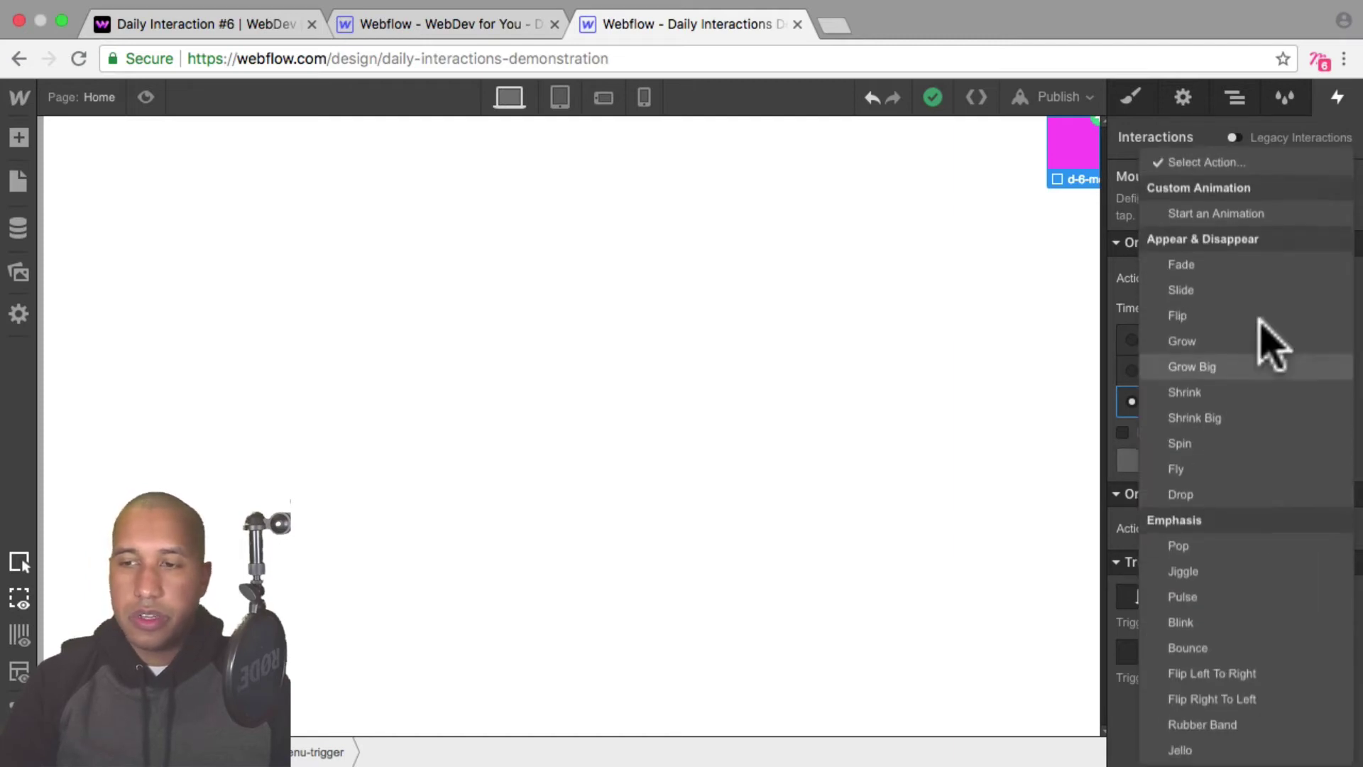
left_click(1271, 211)
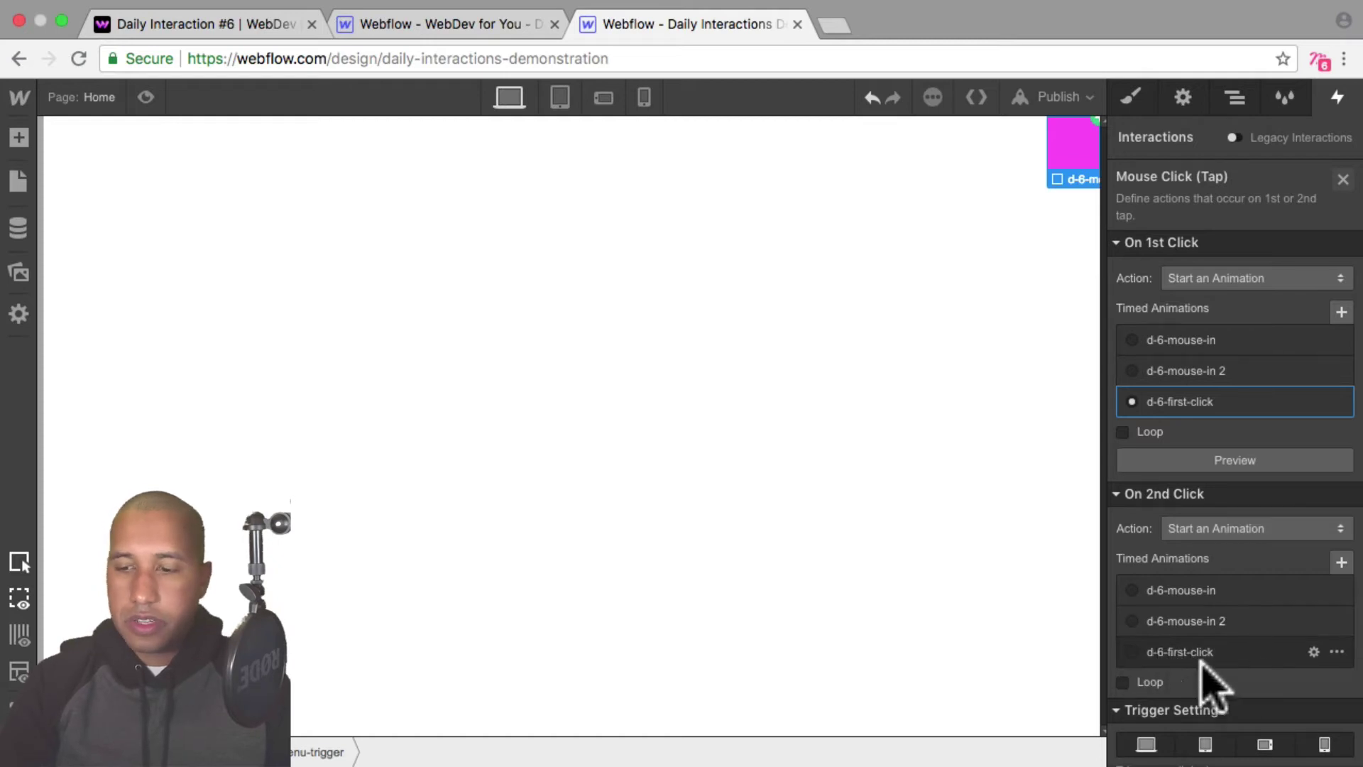
left_click(1336, 652)
left_click(1300, 732)
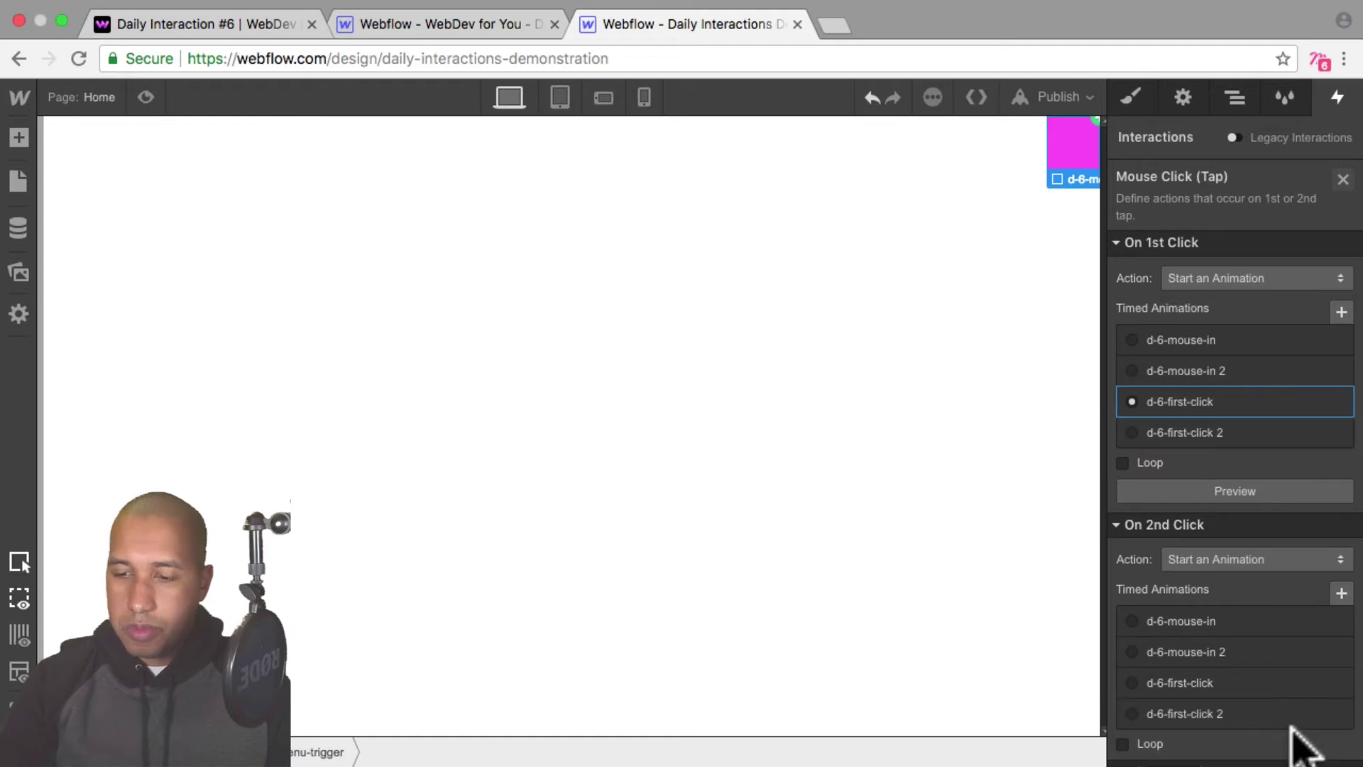
left_click(1140, 716)
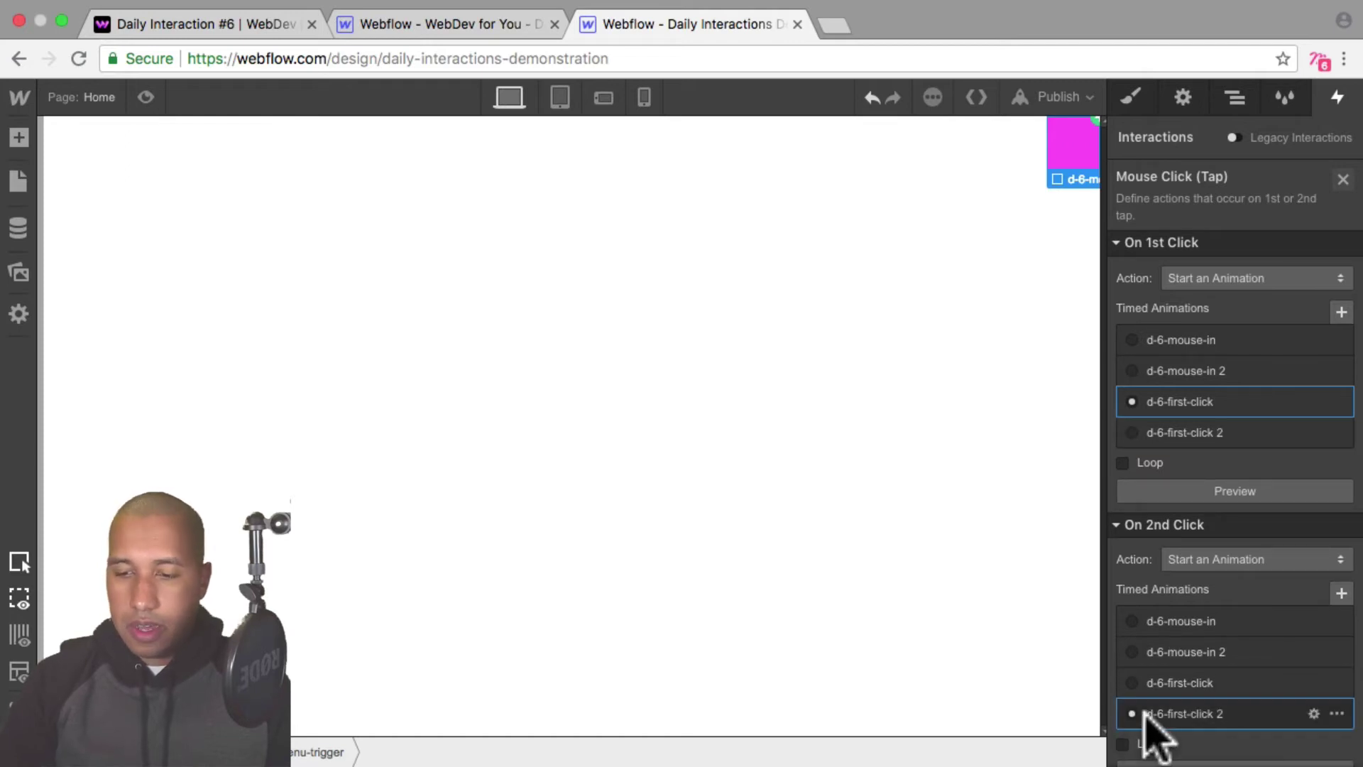
Open the duplicated animation and rename it d-6-first-second-click
left_click(1193, 716)
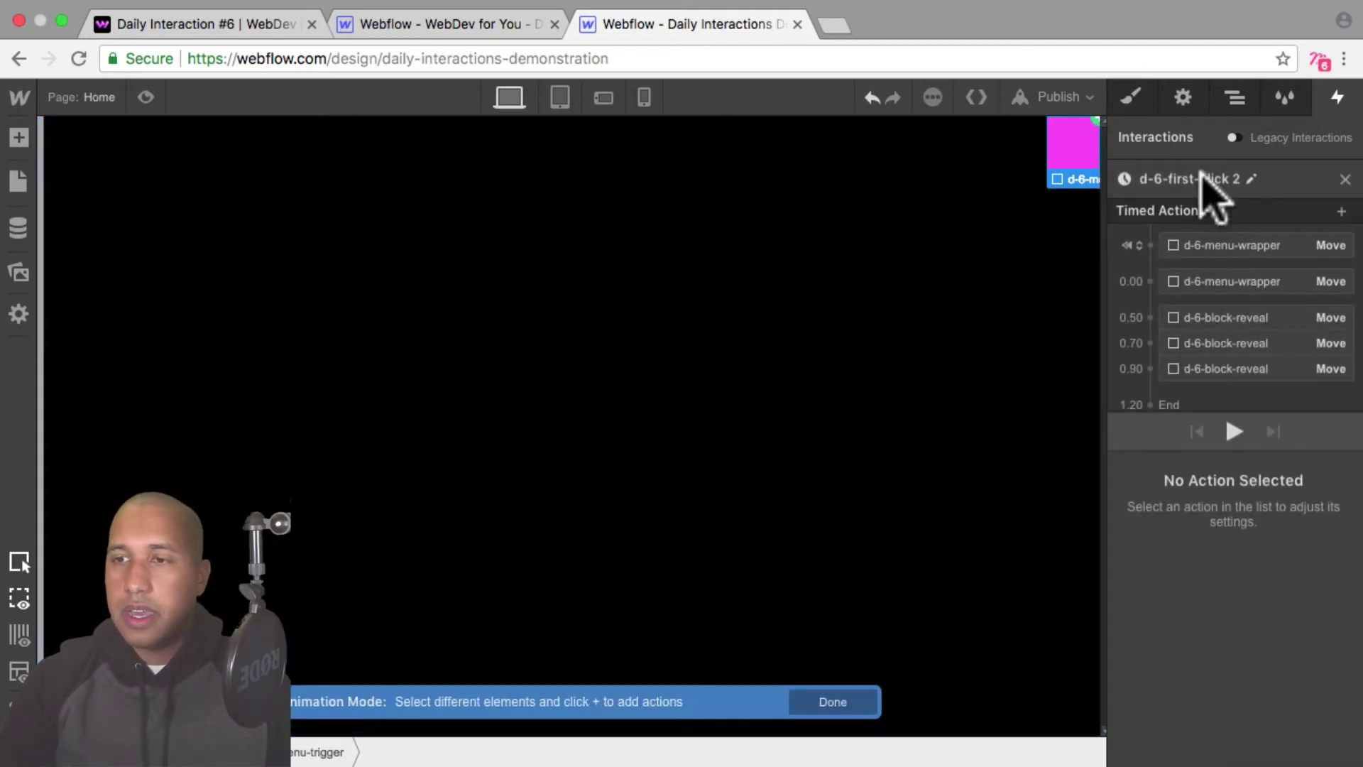
left_click(1168, 179)
left_click_drag(1168, 179, 1252, 179)
type("st-s")
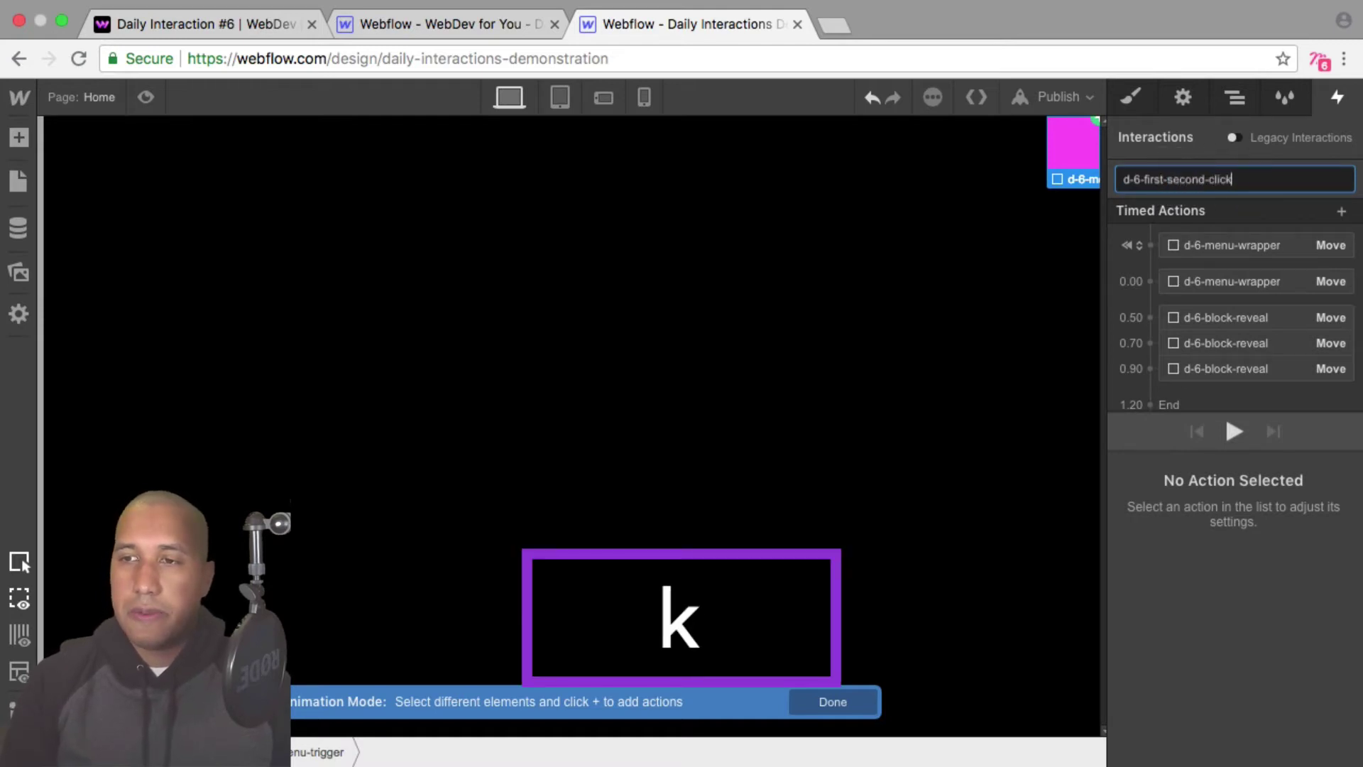
type("econd-click")
key("Return")
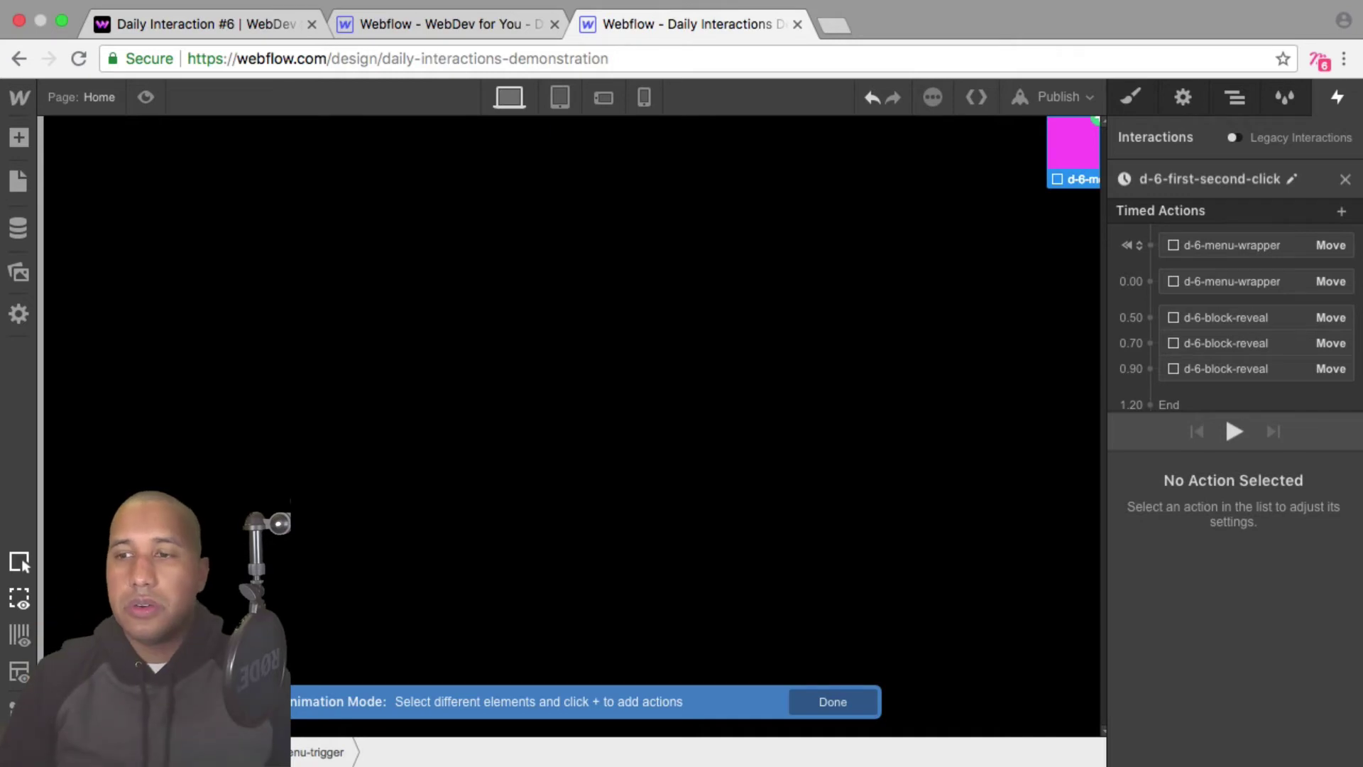
Turn off the initial state on the first d-6-menu-wrapper move of the second-click animation and delete that action
left_click(1225, 317)
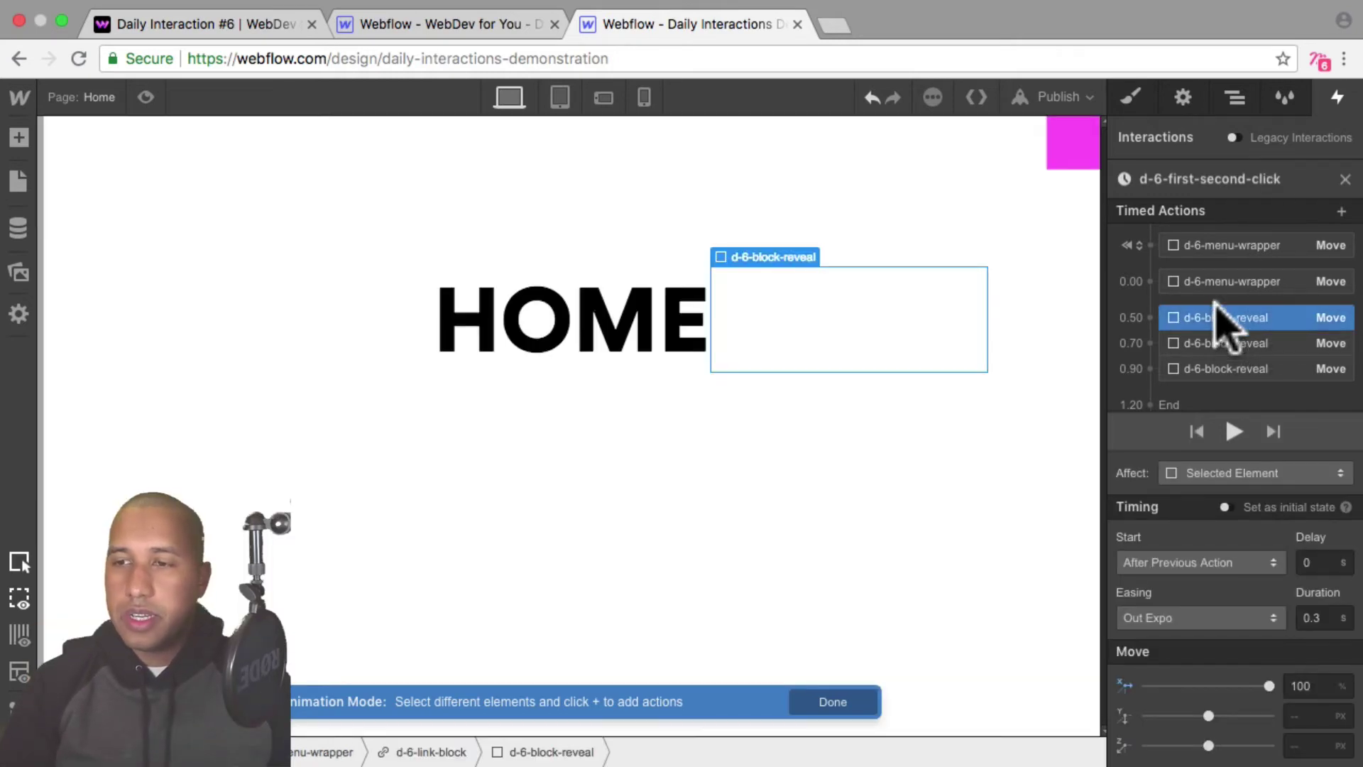
mouse_move(1216, 304)
left_mouse_down()
mouse_move(1233, 249)
mouse_move(1233, 335)
mouse_move(1224, 225)
mouse_move(1221, 309)
left_mouse_up()
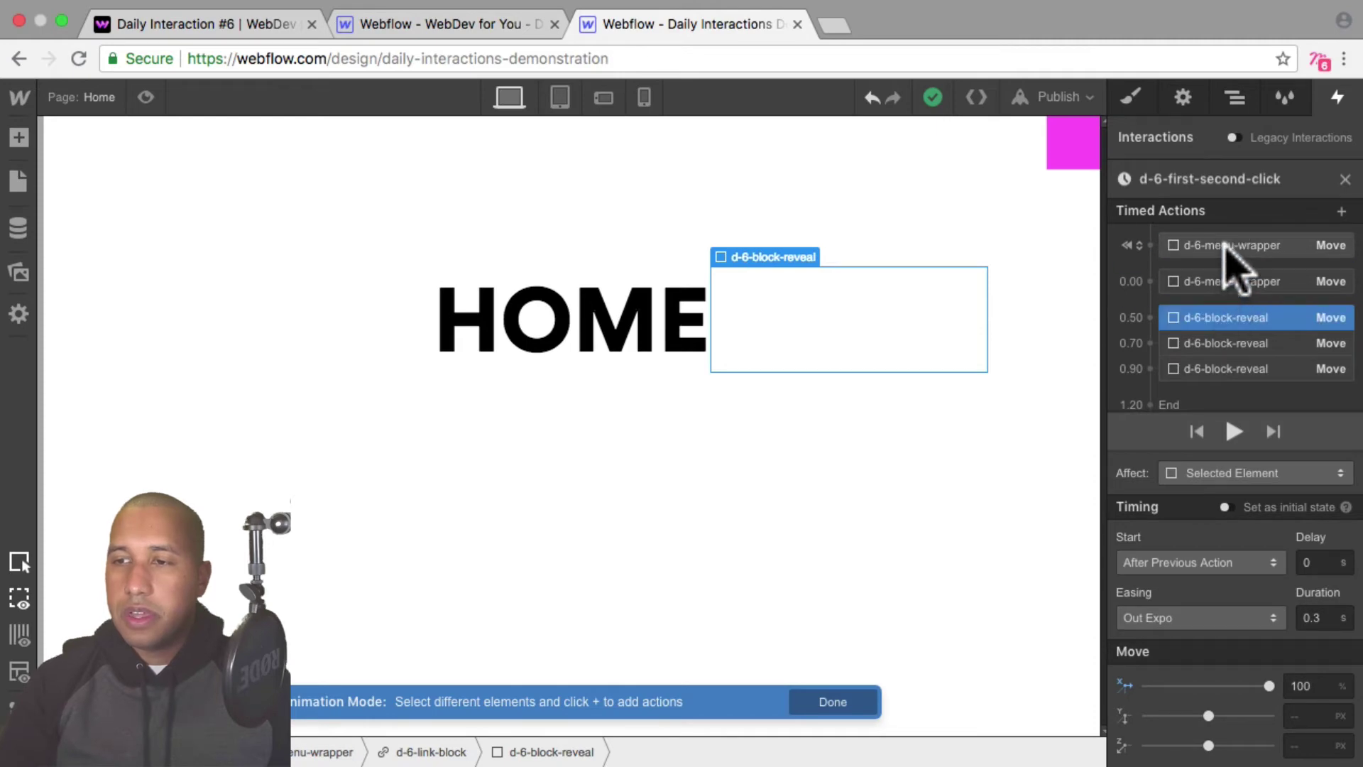
left_click(1223, 245)
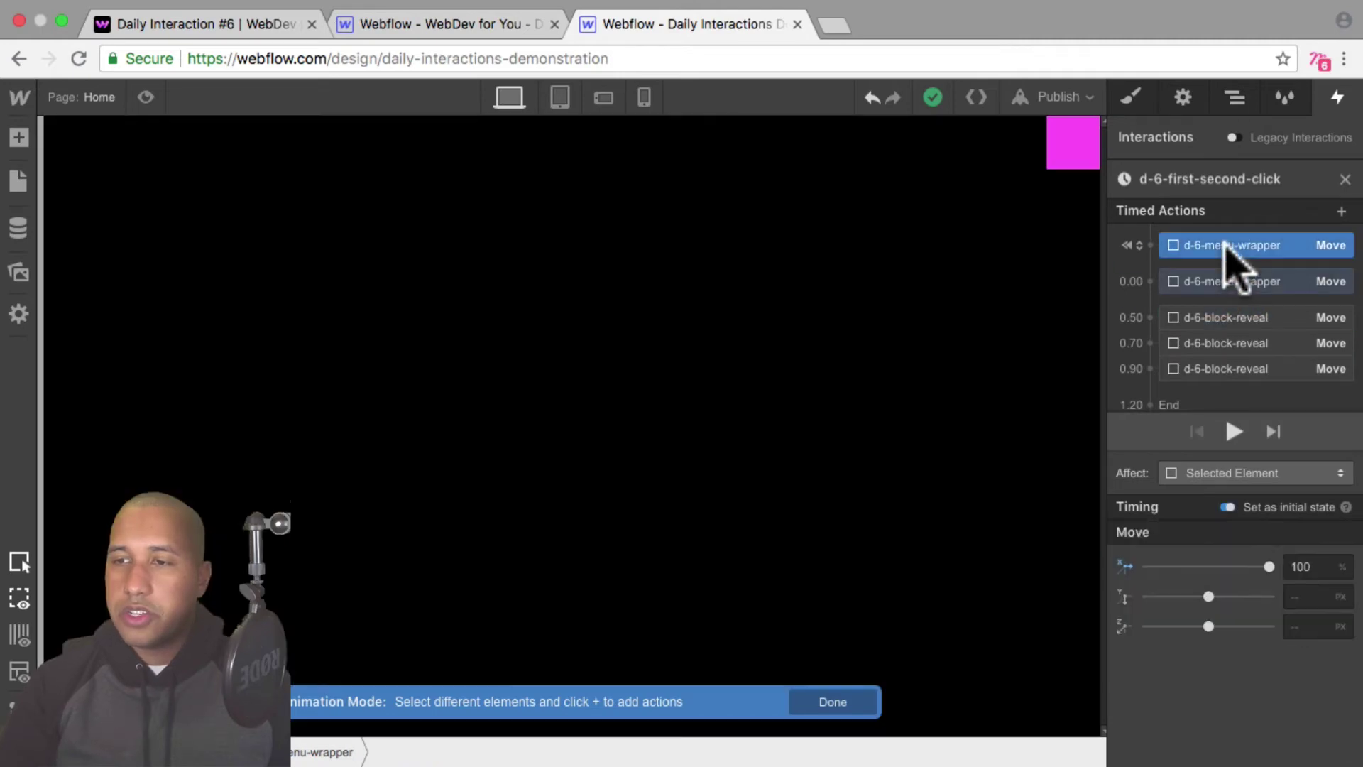
left_click(1227, 506)
left_click_drag(1225, 284, 1213, 253)
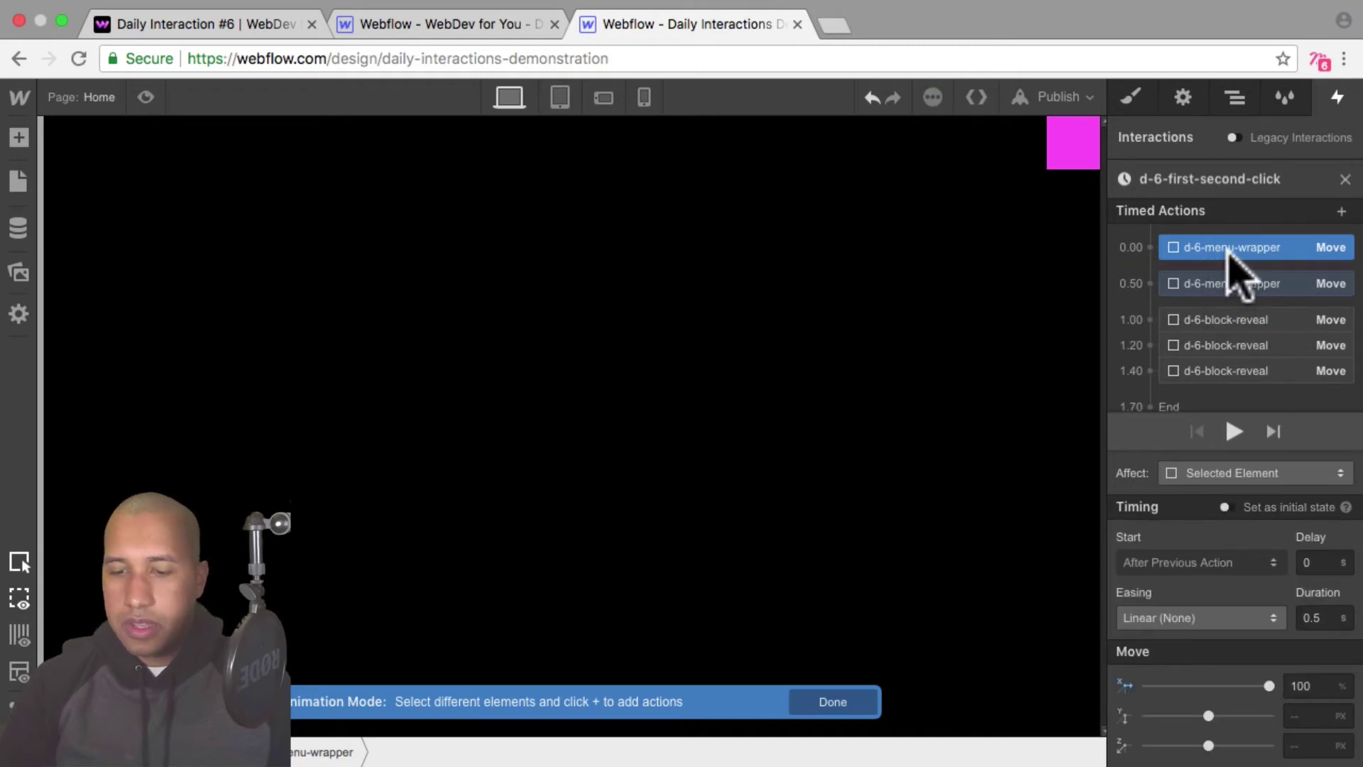
key("BackSpace")
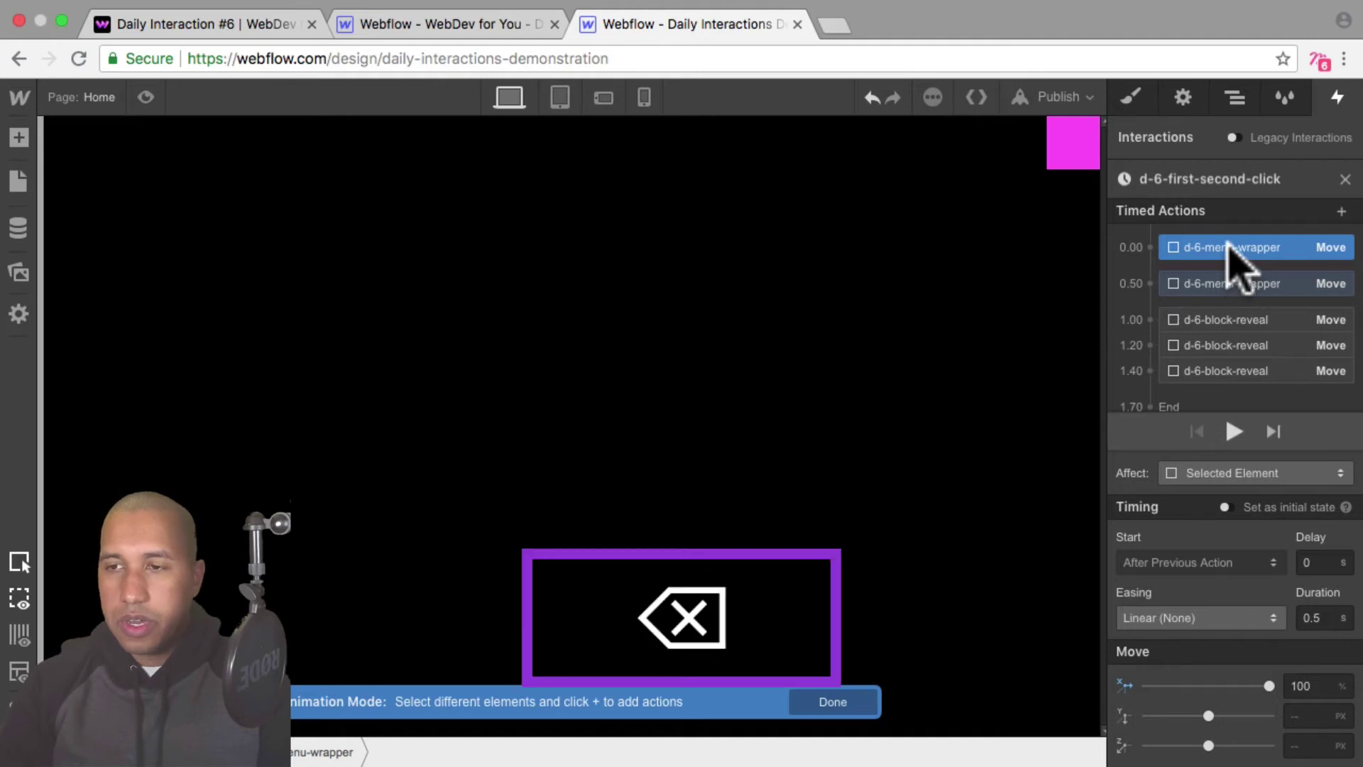
Reorder the second-click animation so all three d-6-block-reveal moves start together at 0.00, before the d-6-menu-wrapper move
left_click_drag(1226, 244, 1205, 270)
left_click(1219, 285)
left_click(1206, 316)
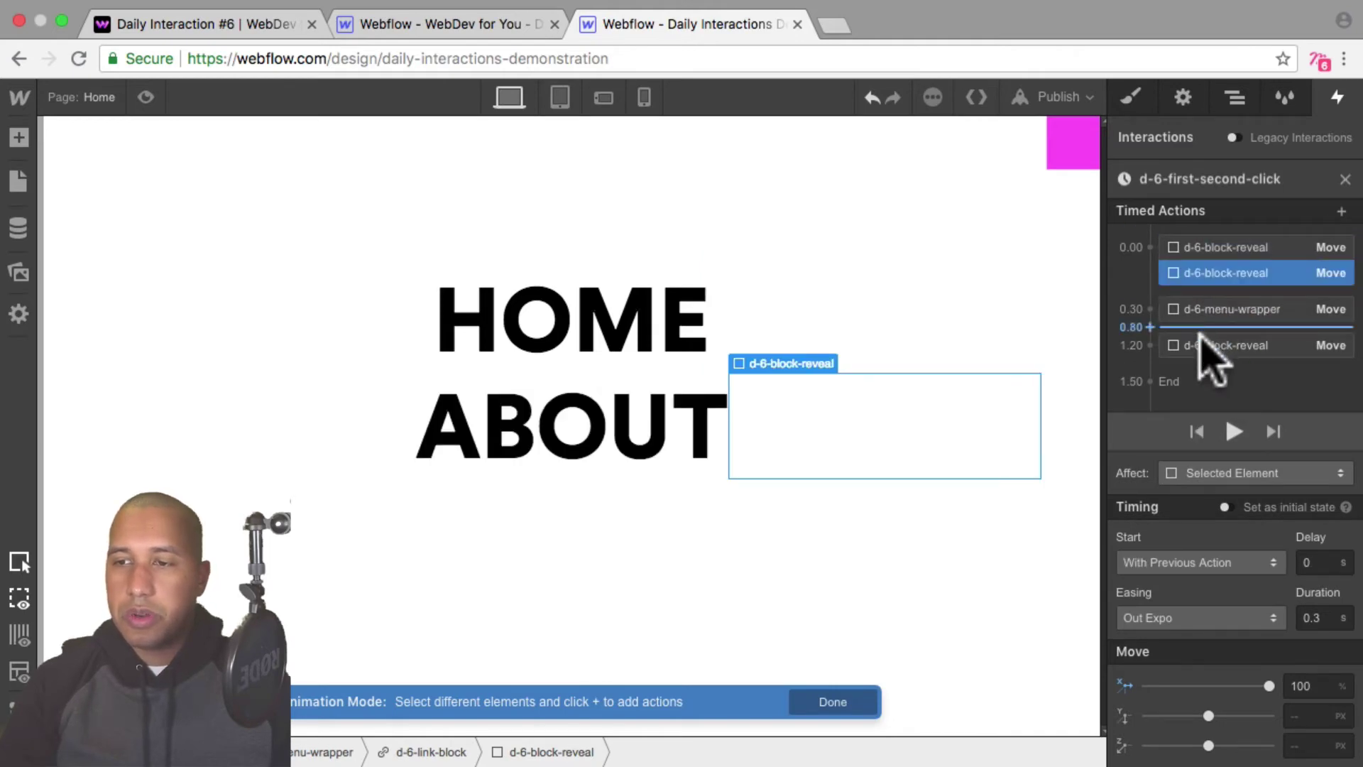
left_click(1201, 342)
left_click_drag(1222, 342, 1232, 266)
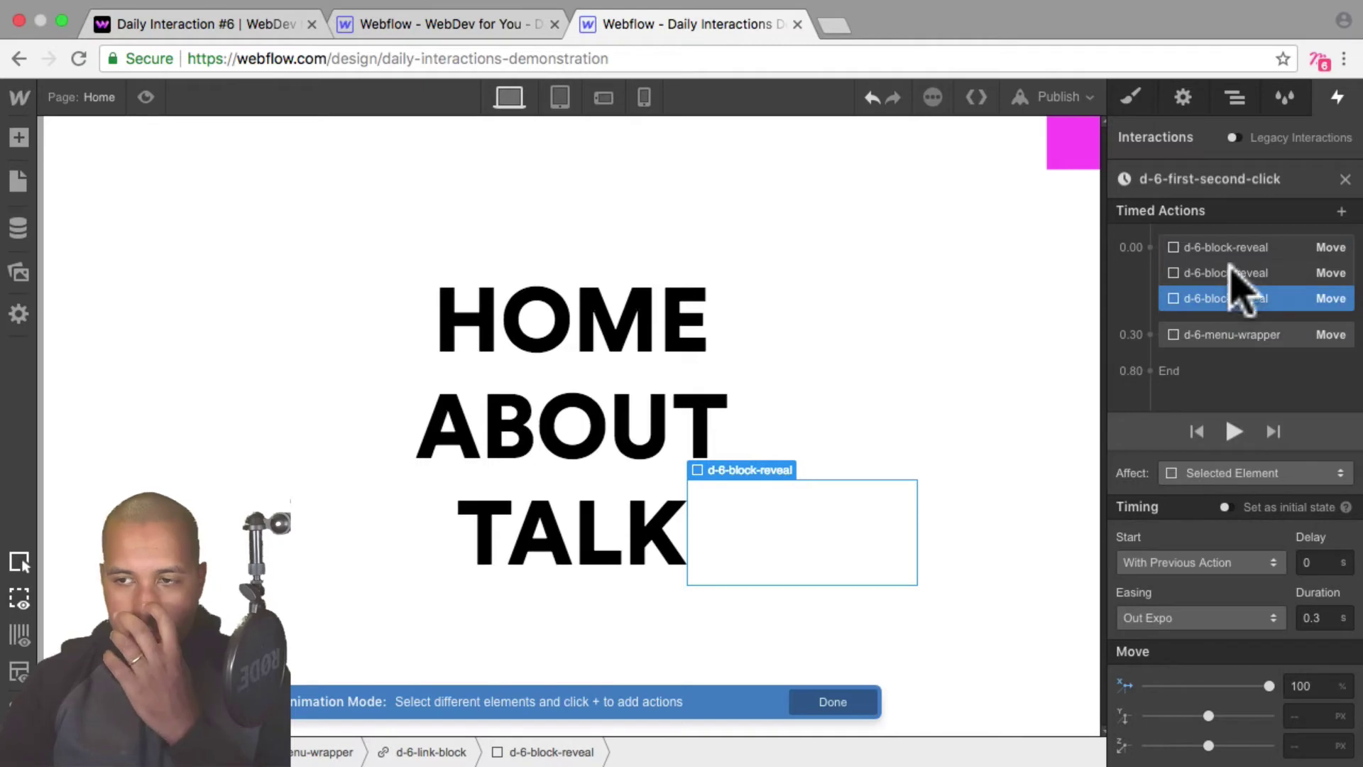
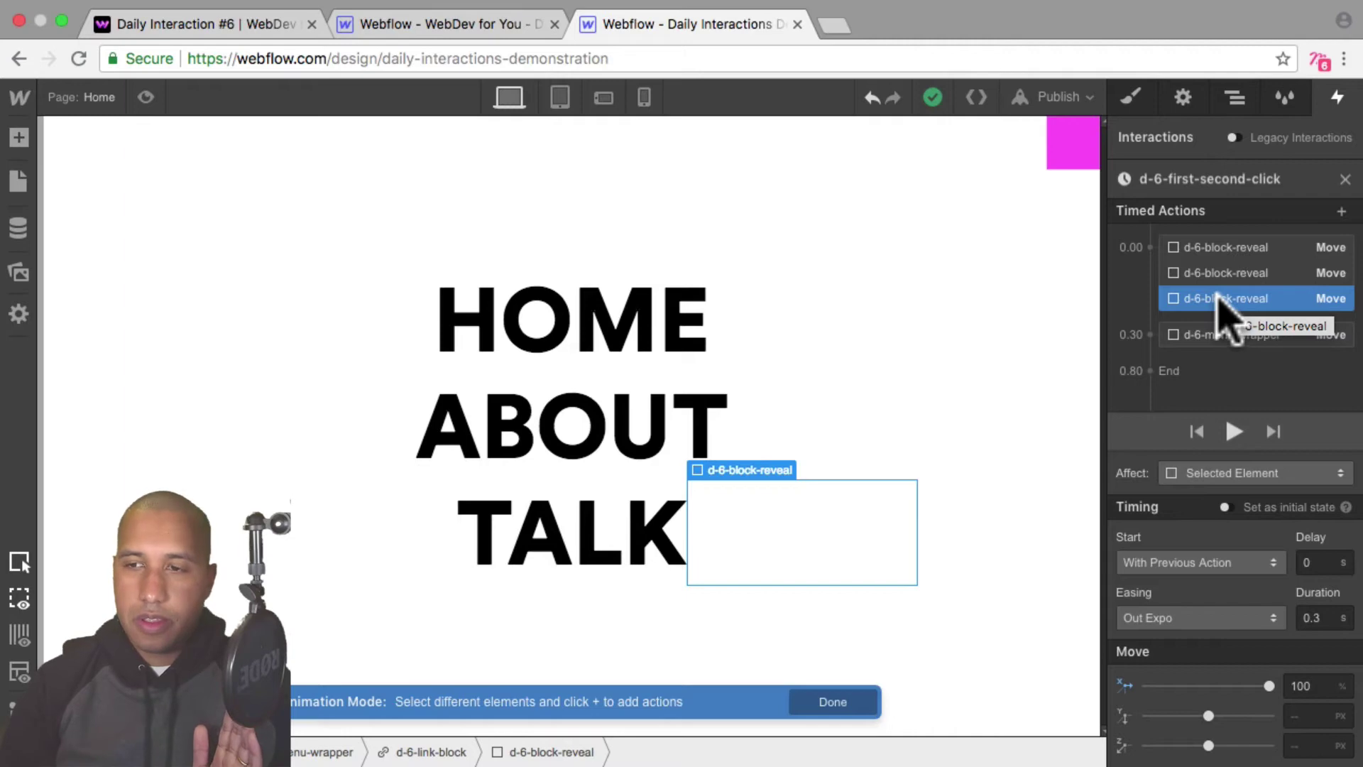
left_click(1223, 274)
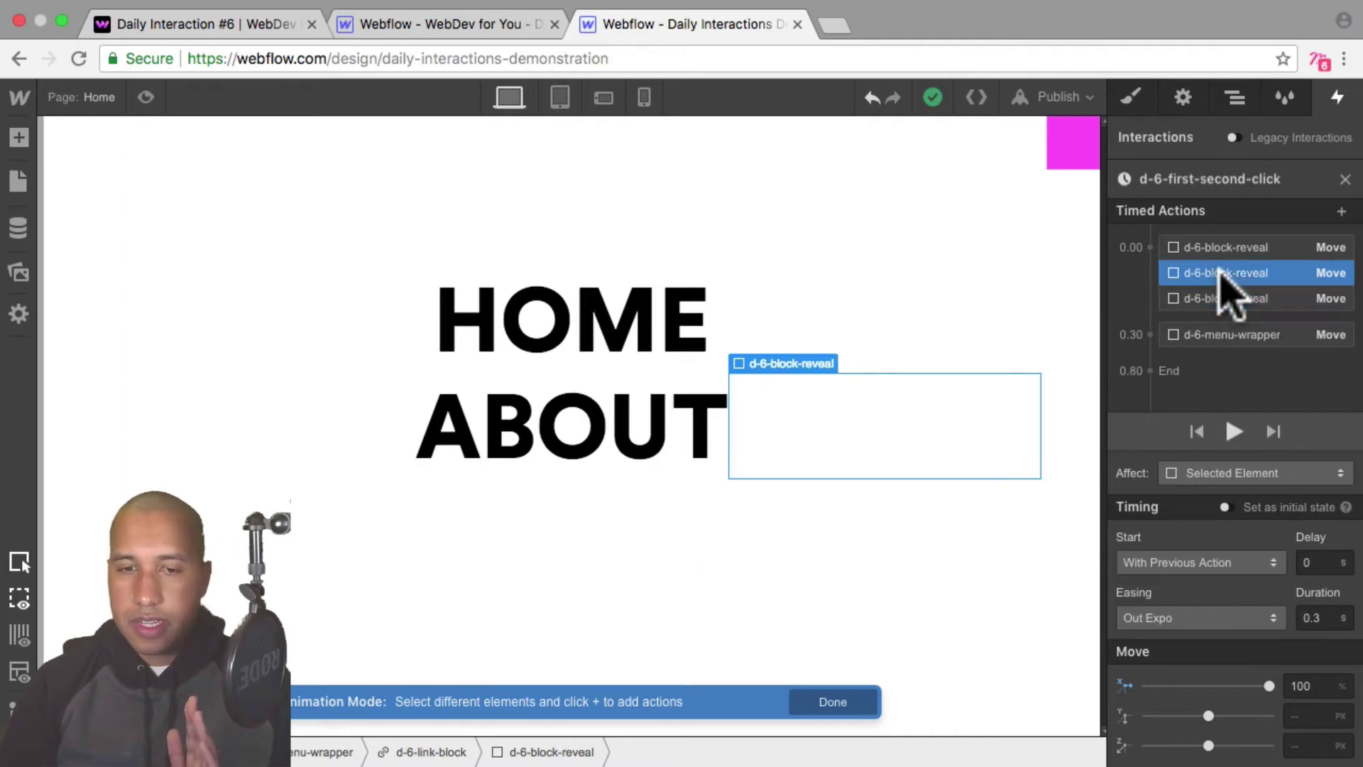
Set the delay of the ABOUT d-6-block-reveal move to 0.2 s and the HOME one to 0.4 s in the second-click animation
left_click(1322, 564)
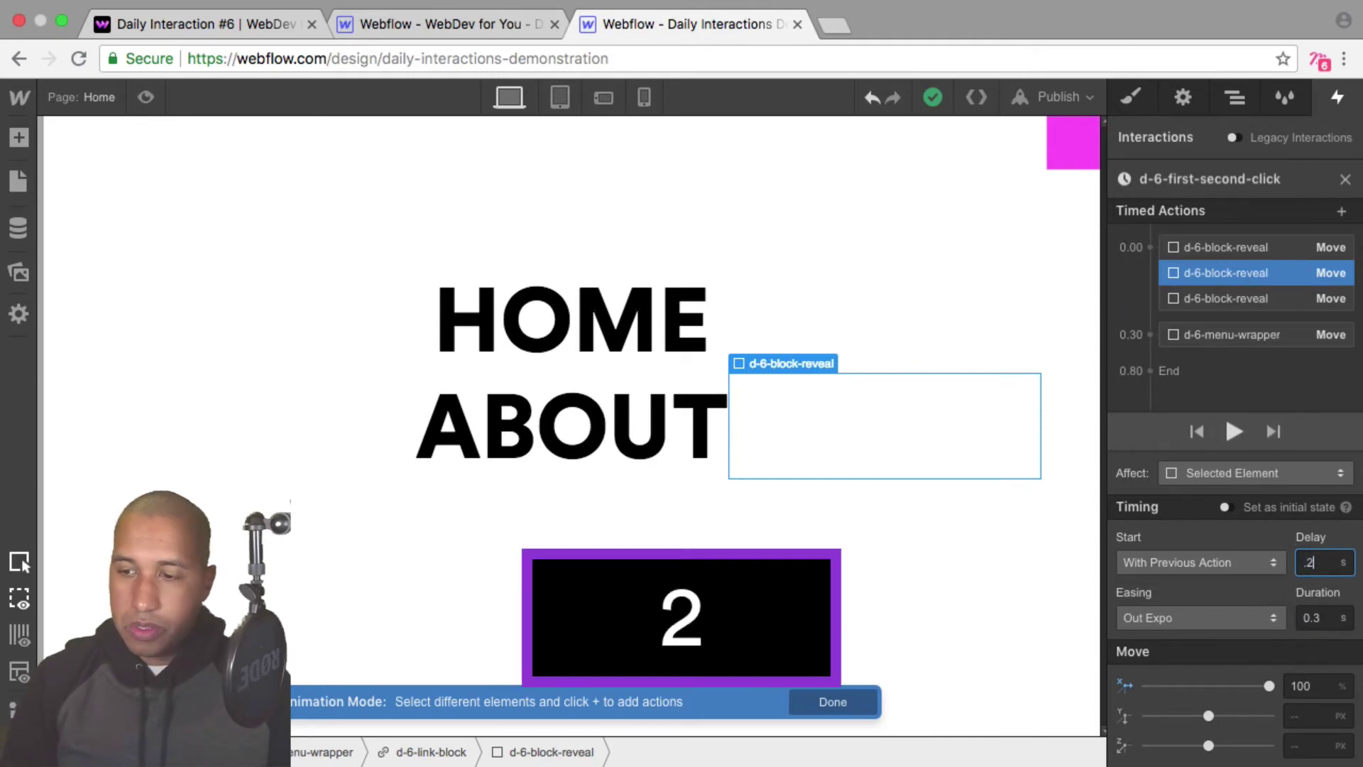
key("Return")
left_click(1248, 245)
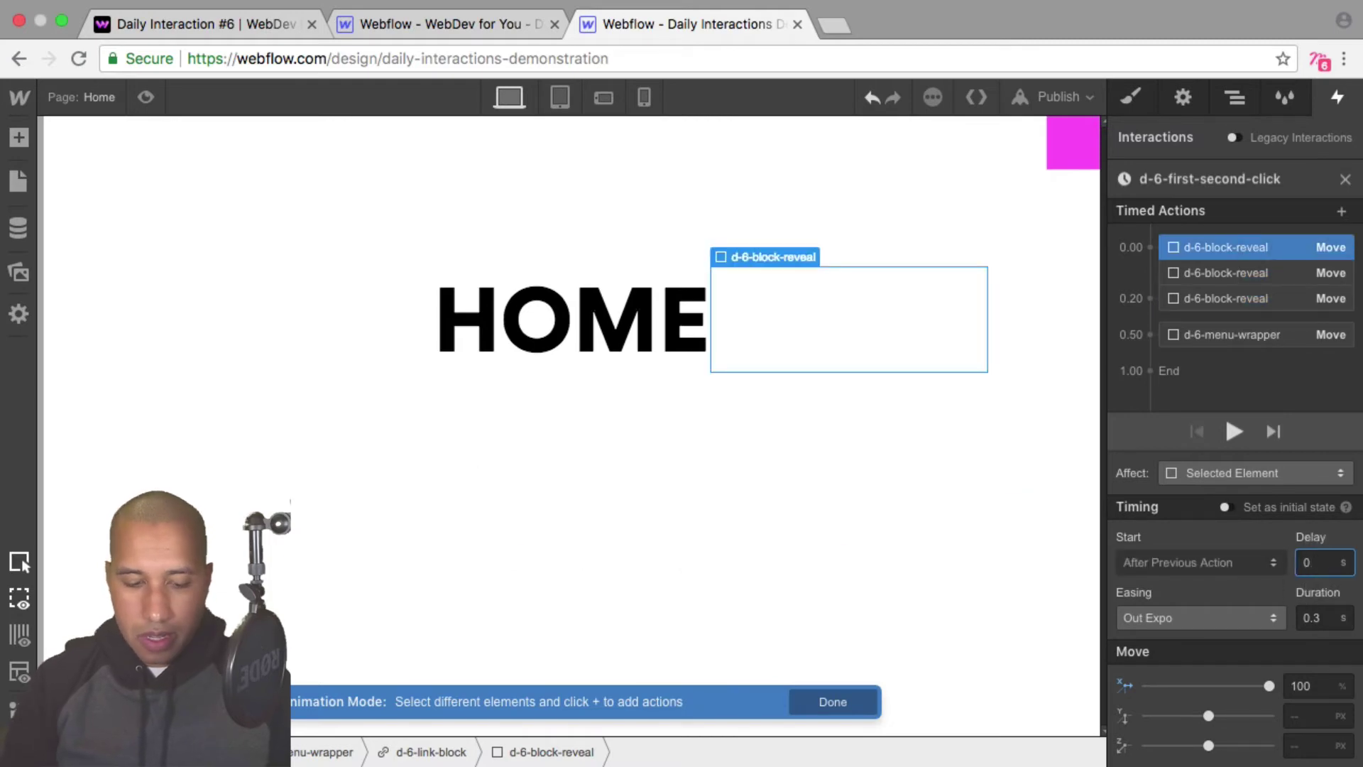
type(".4")
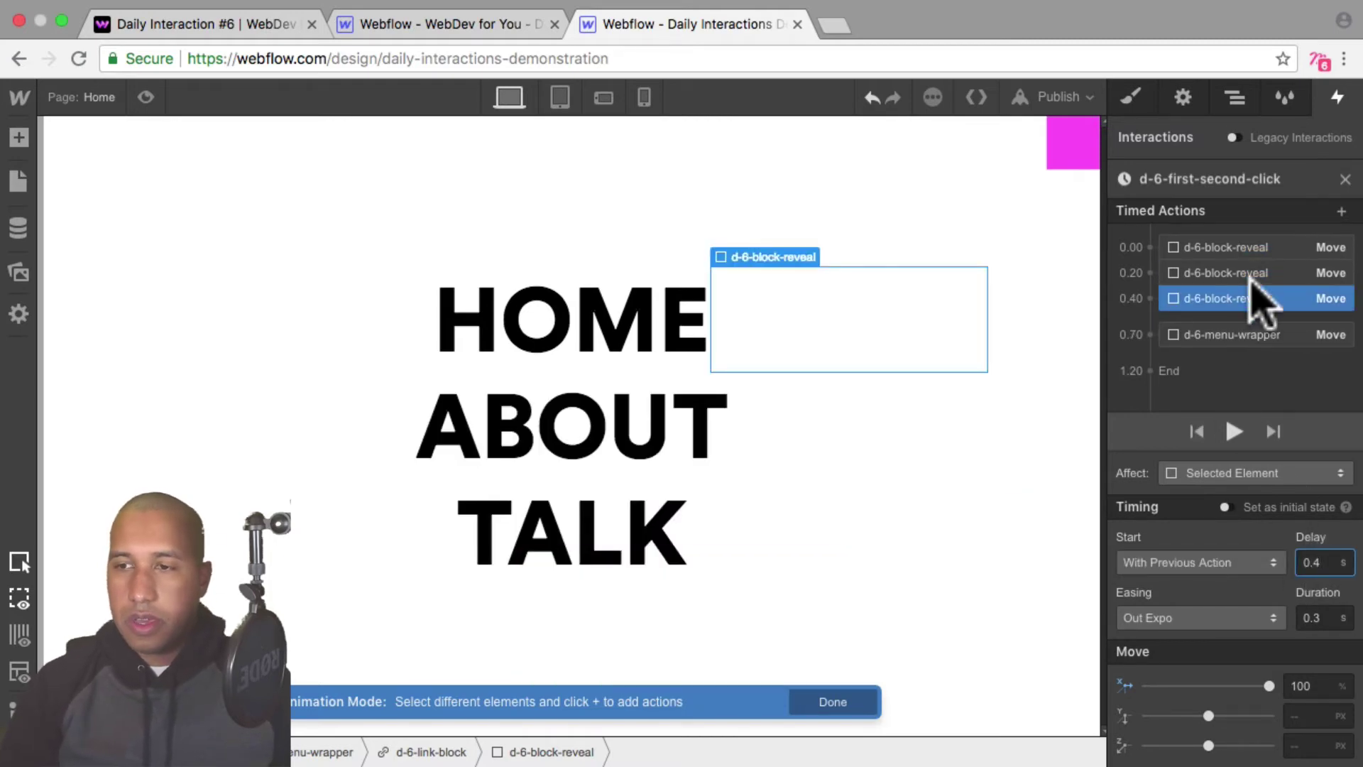
left_click(1242, 249)
left_click(1239, 273)
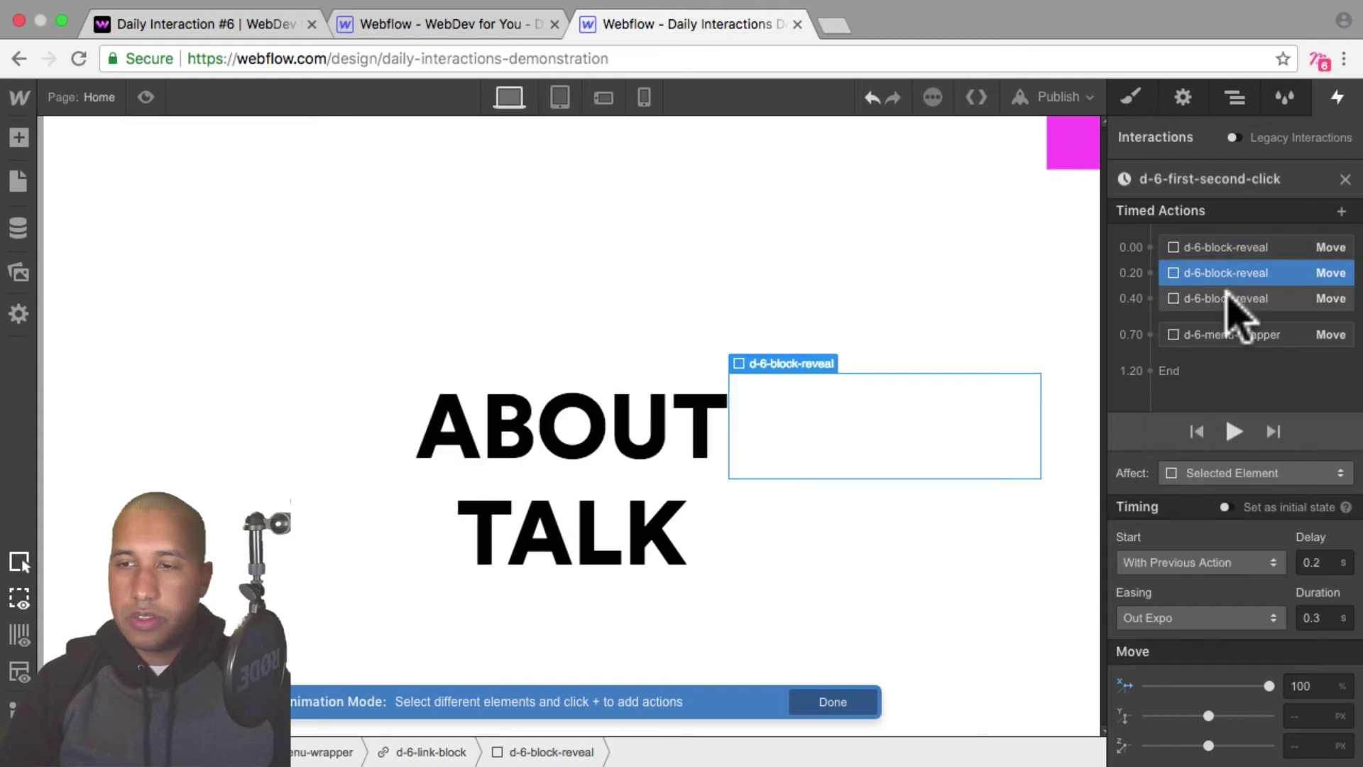
left_click(1232, 298)
Set the X move of the TALK, ABOUT and HOME d-6-block-reveal actions to 0% in the second-click animation
left_click(1236, 246)
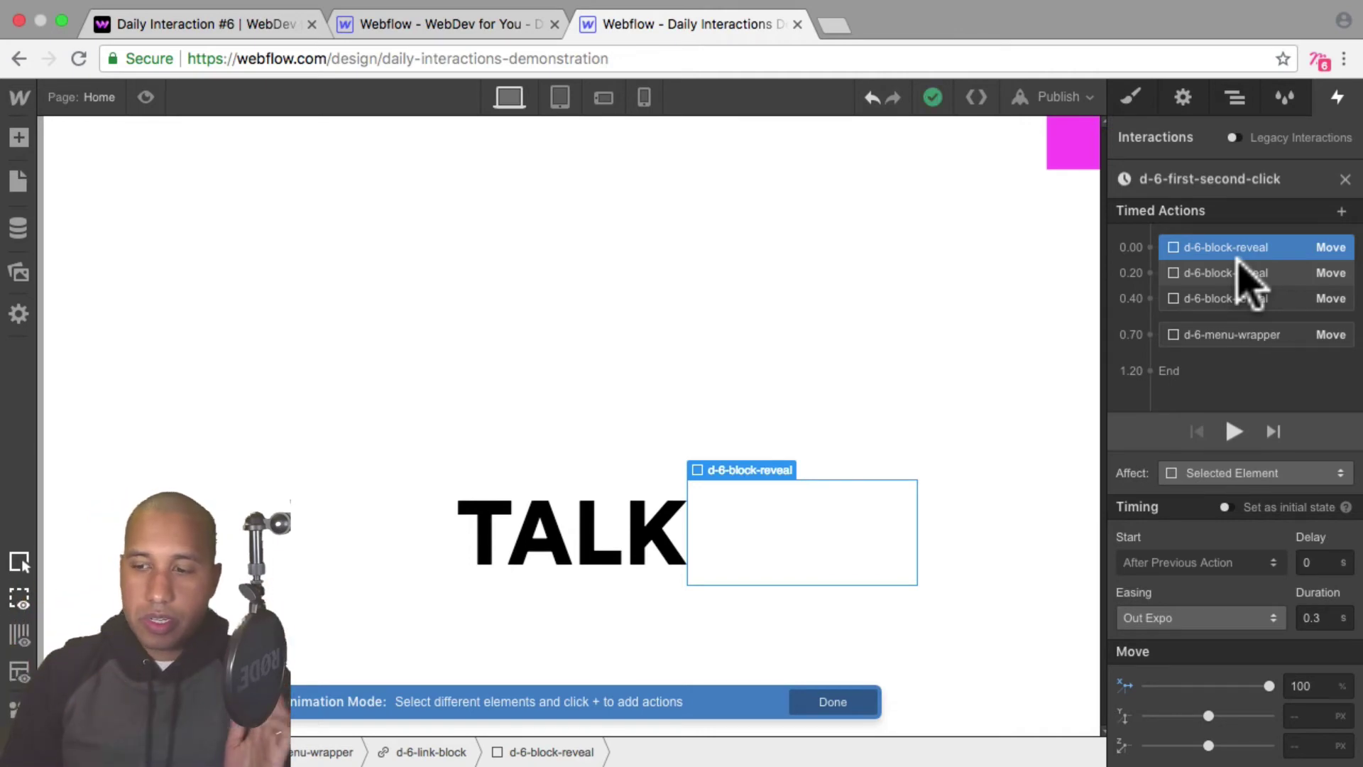
left_click(1299, 686)
type("0")
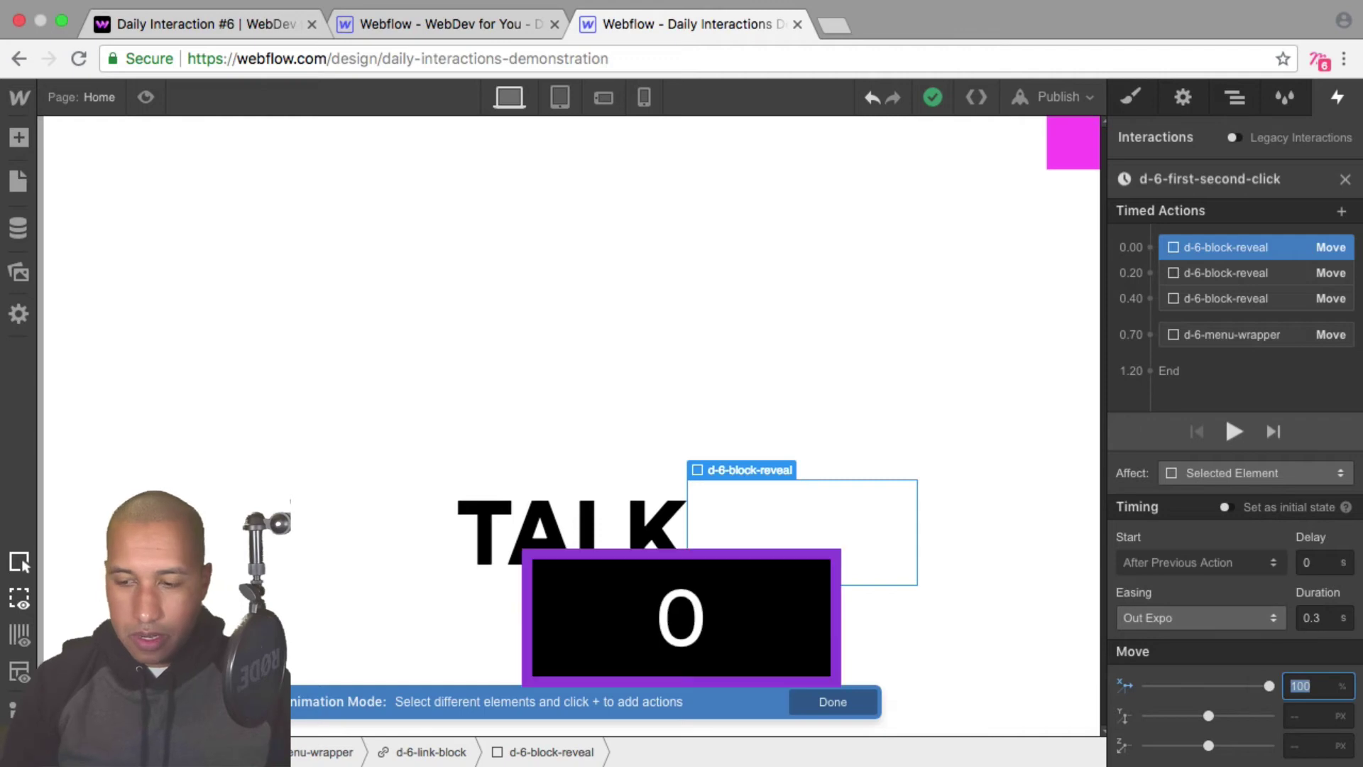
key("shift+Return")
left_click(1217, 274)
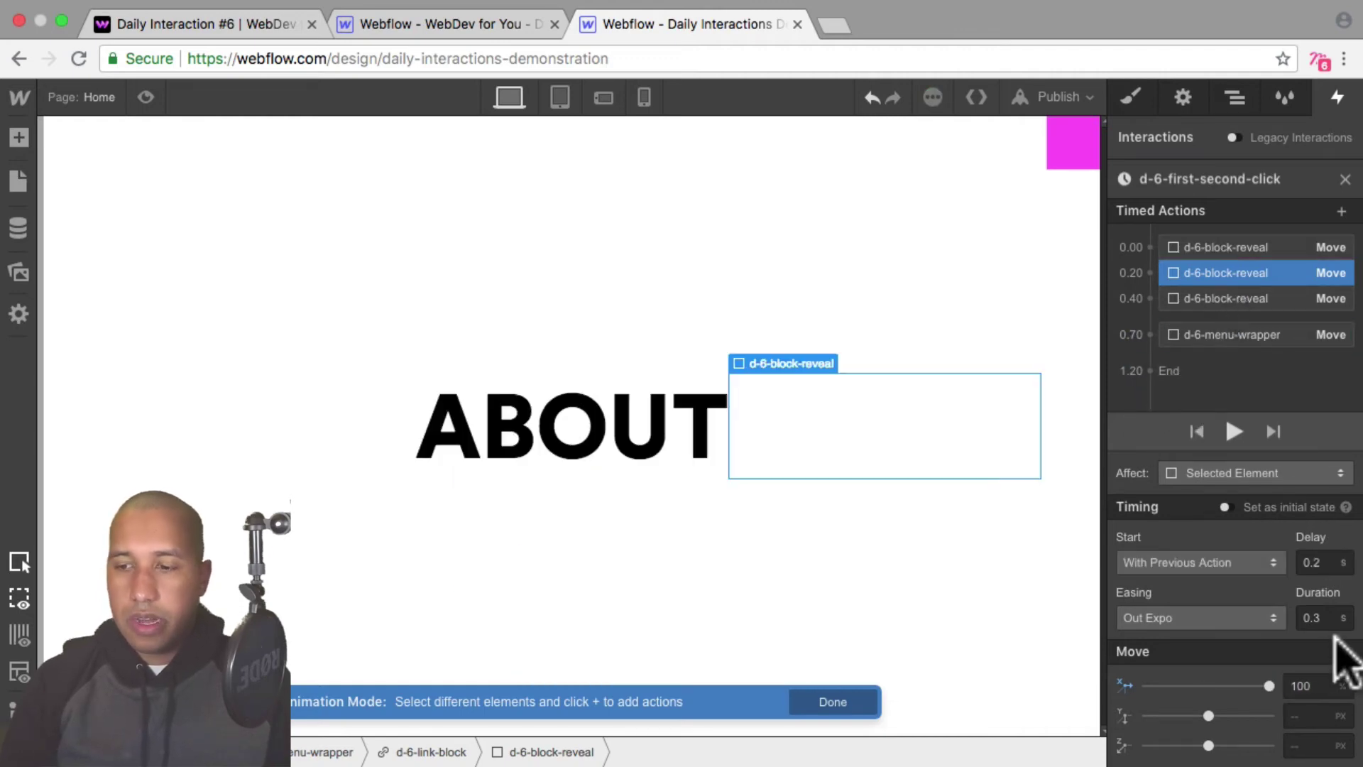
left_click(1318, 686)
type("0")
key("shift+Return")
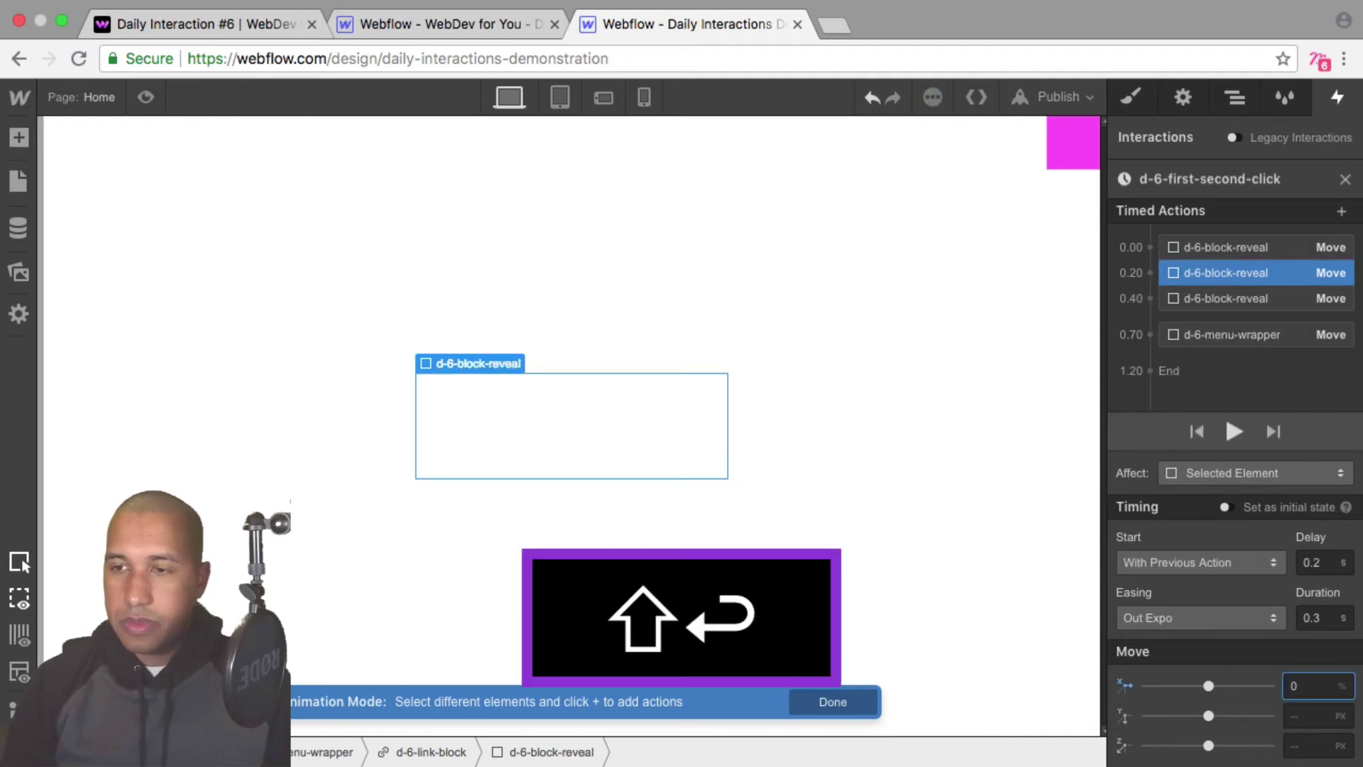
left_click(1232, 300)
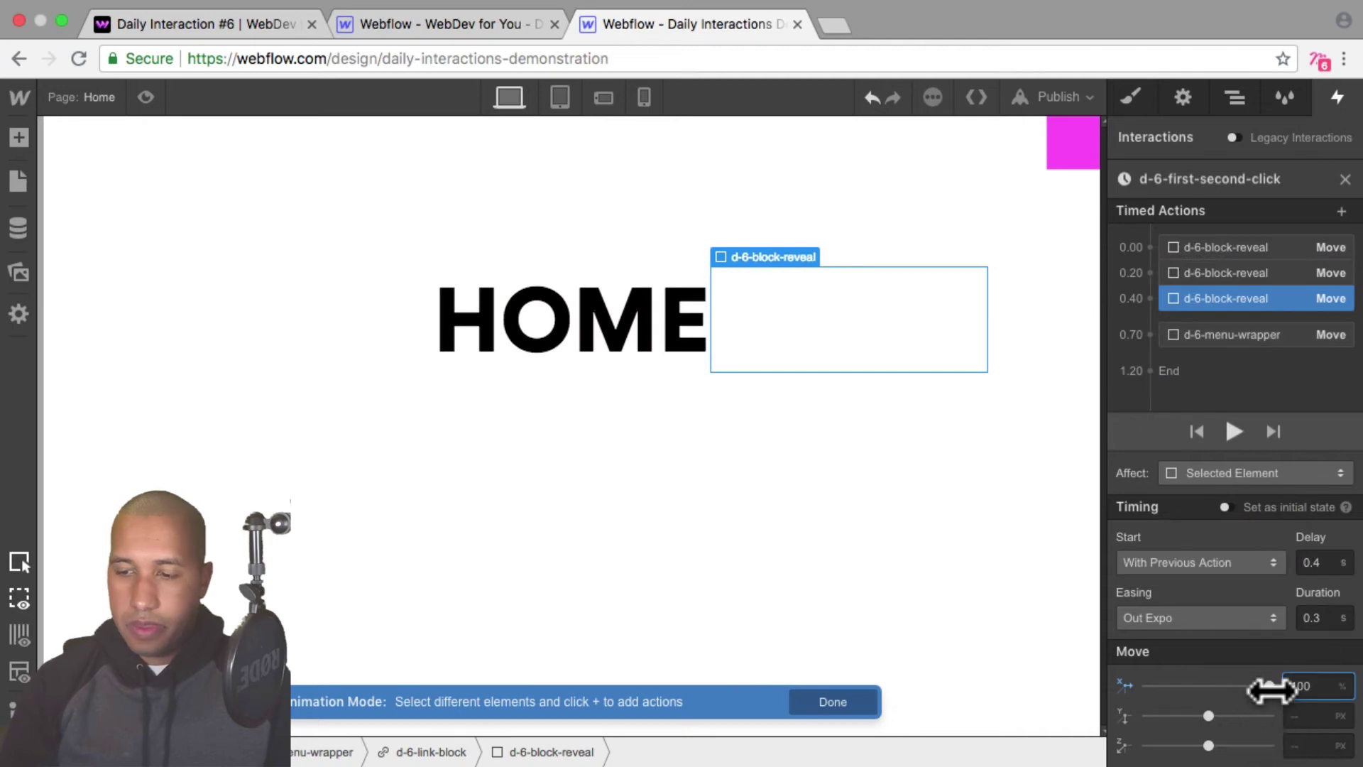
left_click(1303, 686)
type("0")
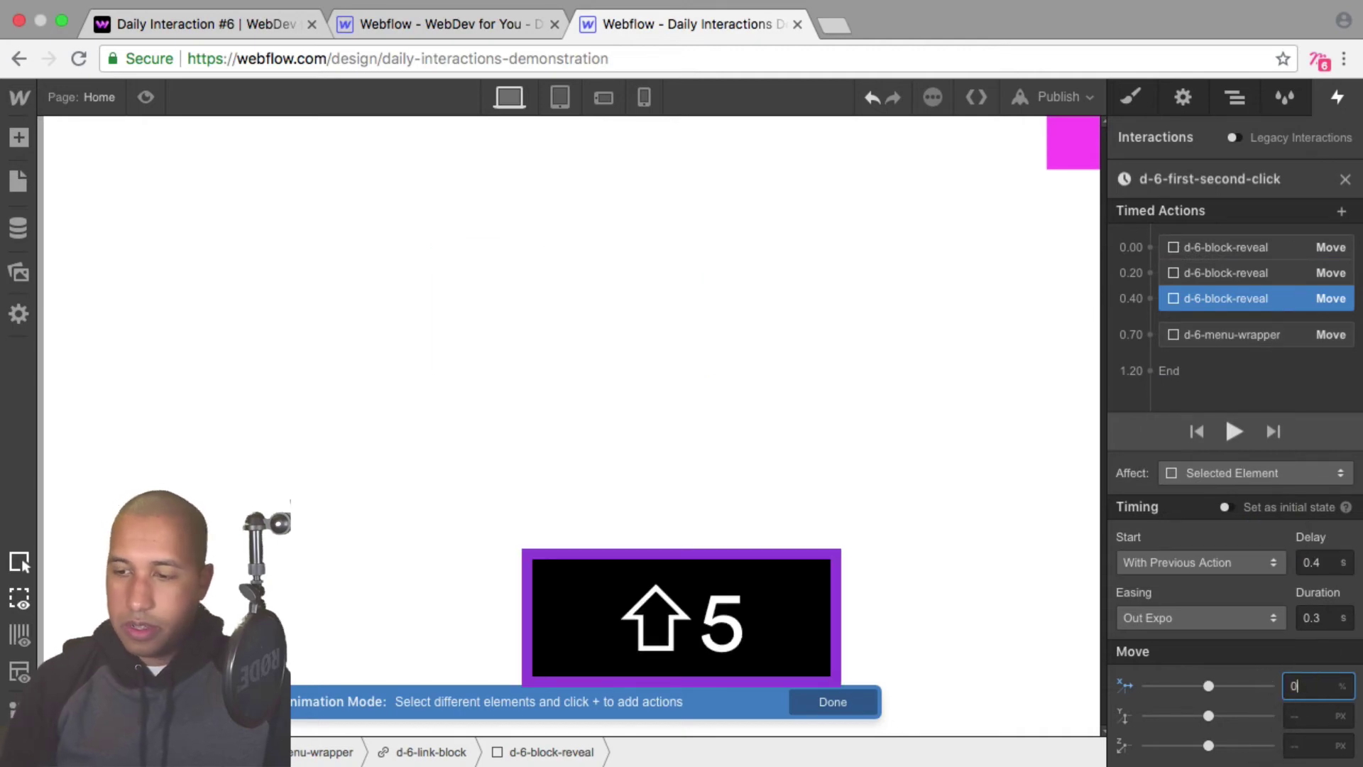
key("shift+Return")
left_click(1249, 249)
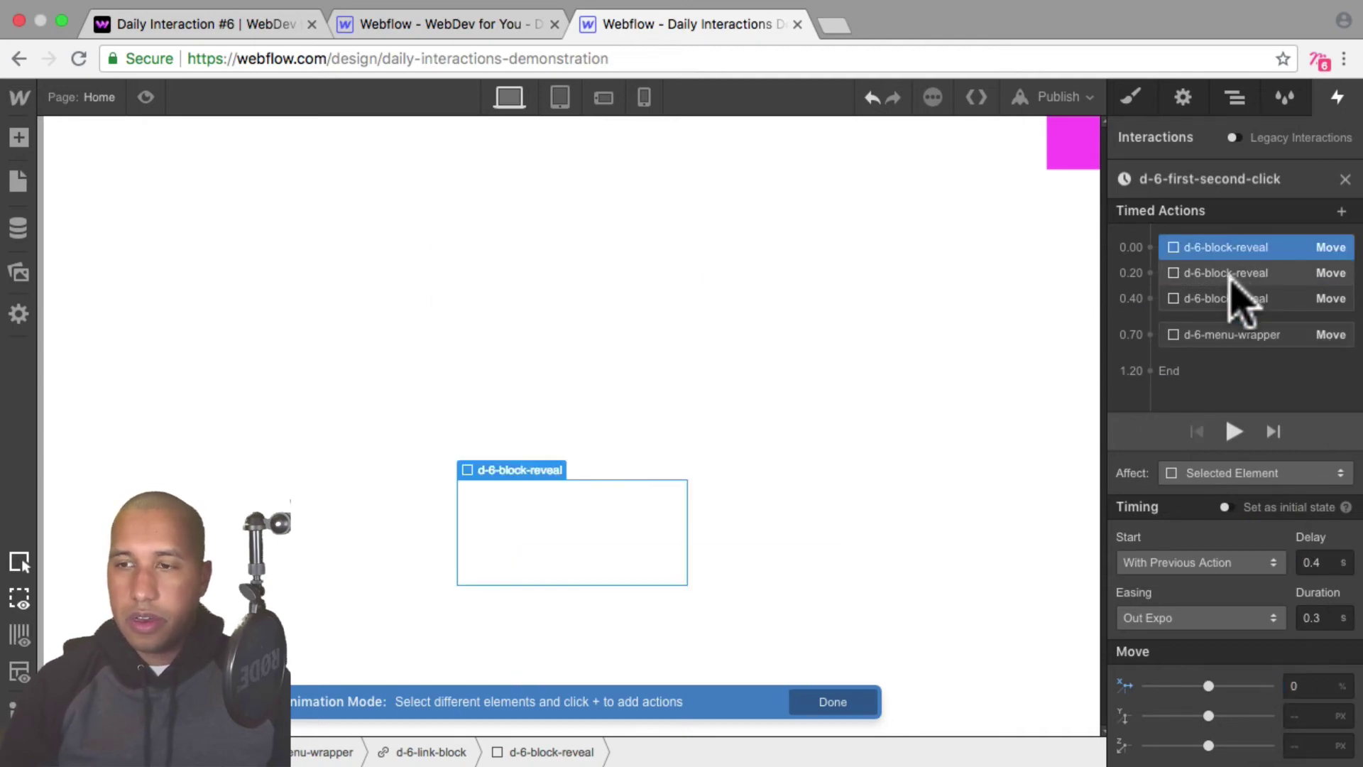
left_click(1234, 274)
left_click(1222, 298)
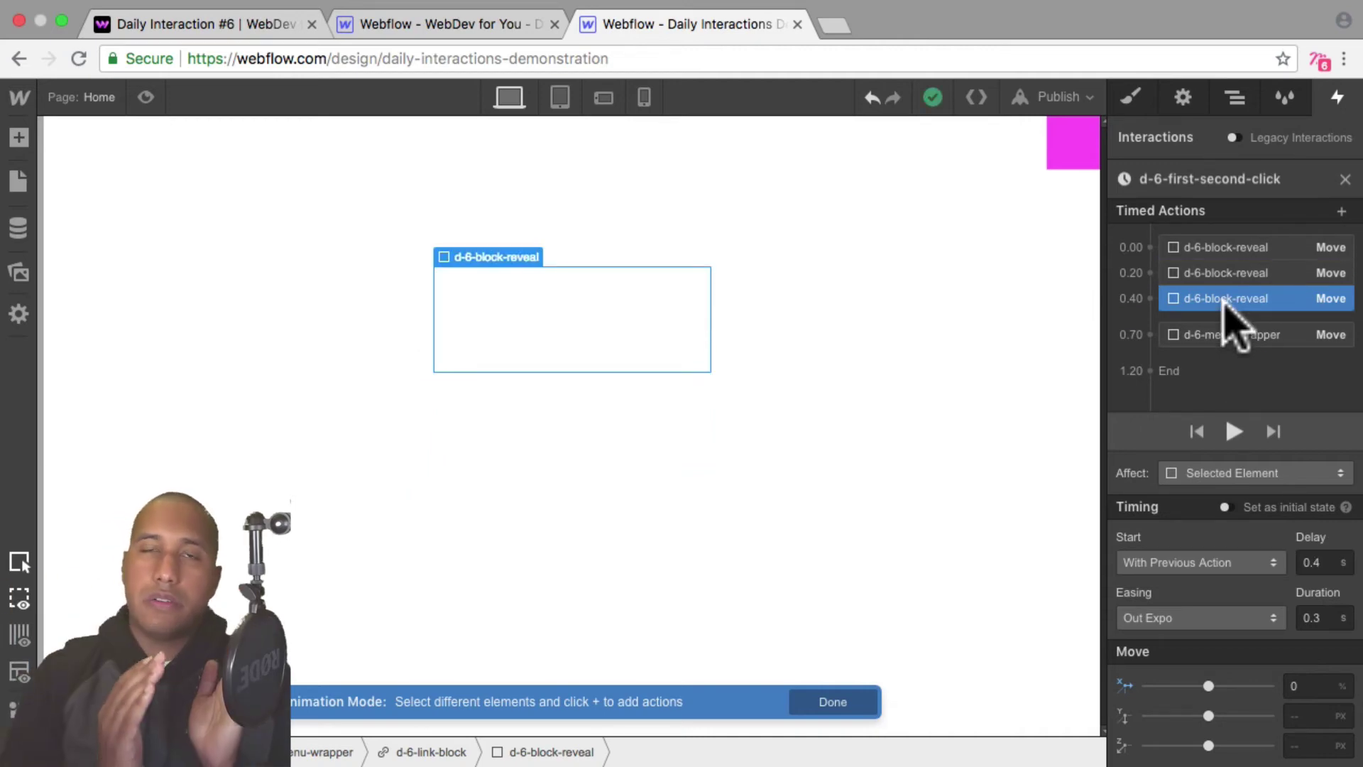
Set the X move of the second-click animation's d-6-menu-wrapper action to 100%
left_click(1233, 335)
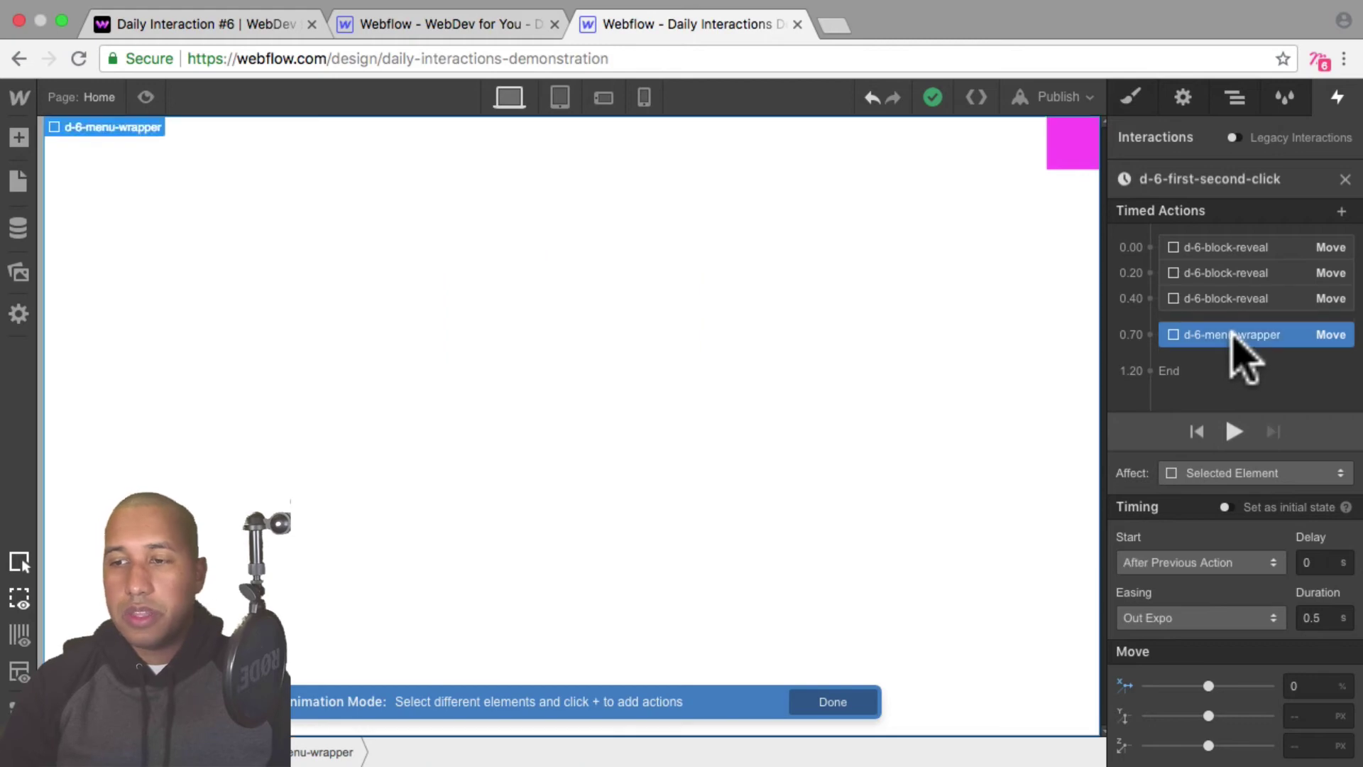
left_click_drag(1235, 341, 1266, 462)
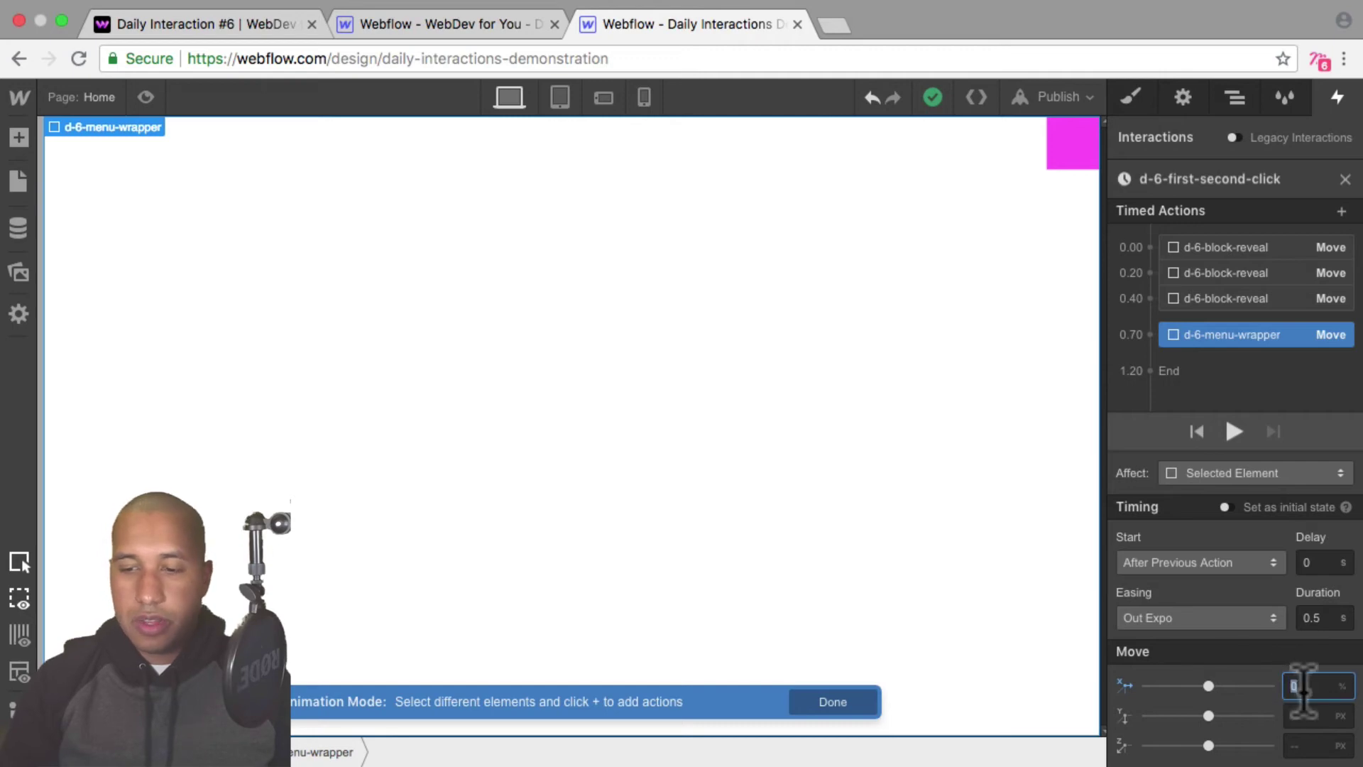
type("100")
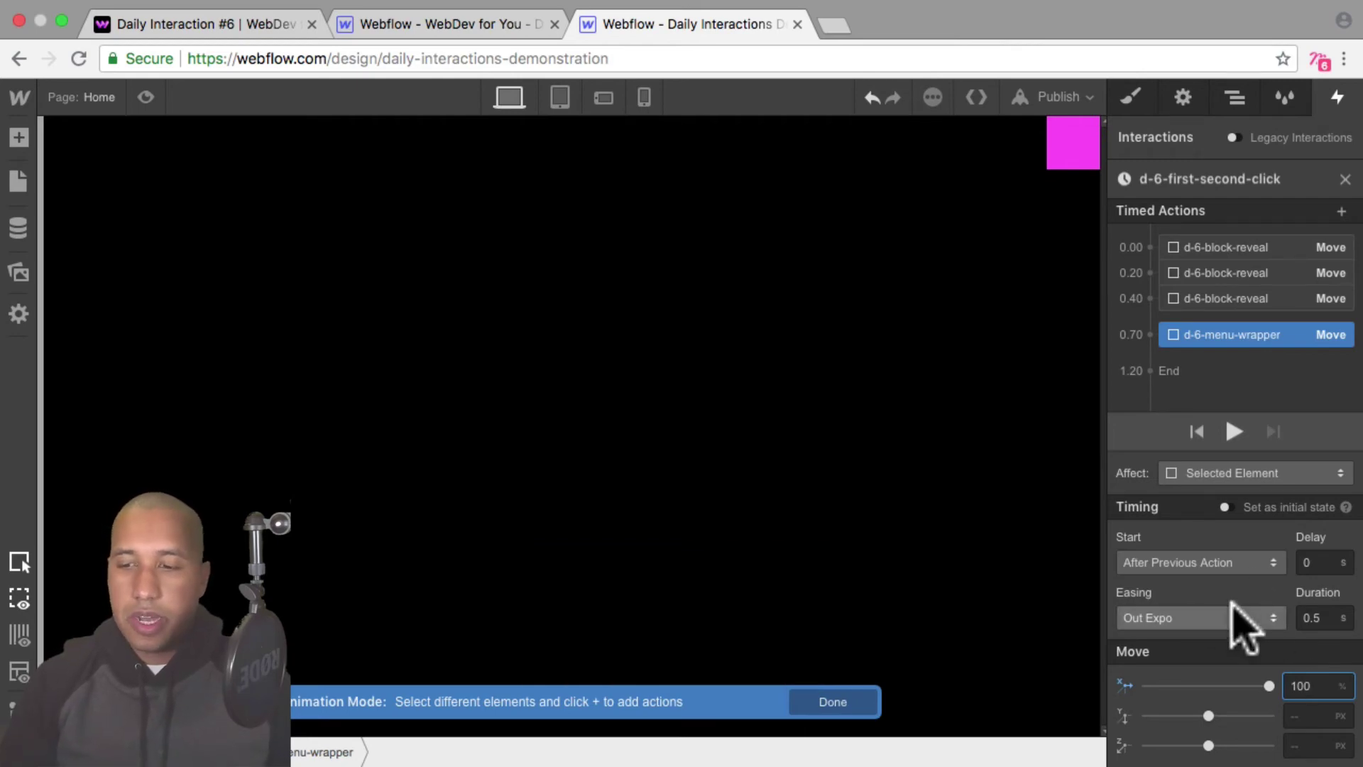
Preview the page and test repeatedly opening and closing the menu with the pink trigger, then exit the preview
left_click(145, 97)
left_click(1320, 151)
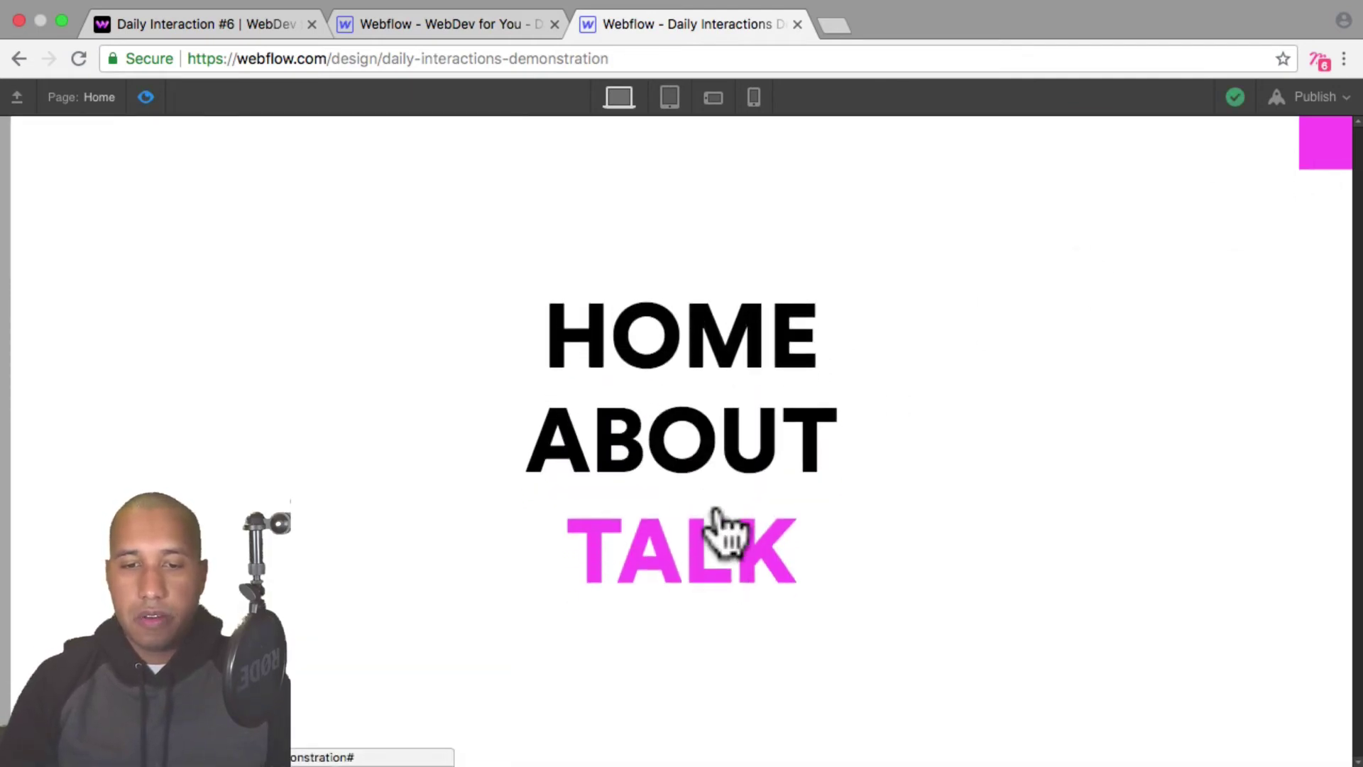
left_click(1321, 140)
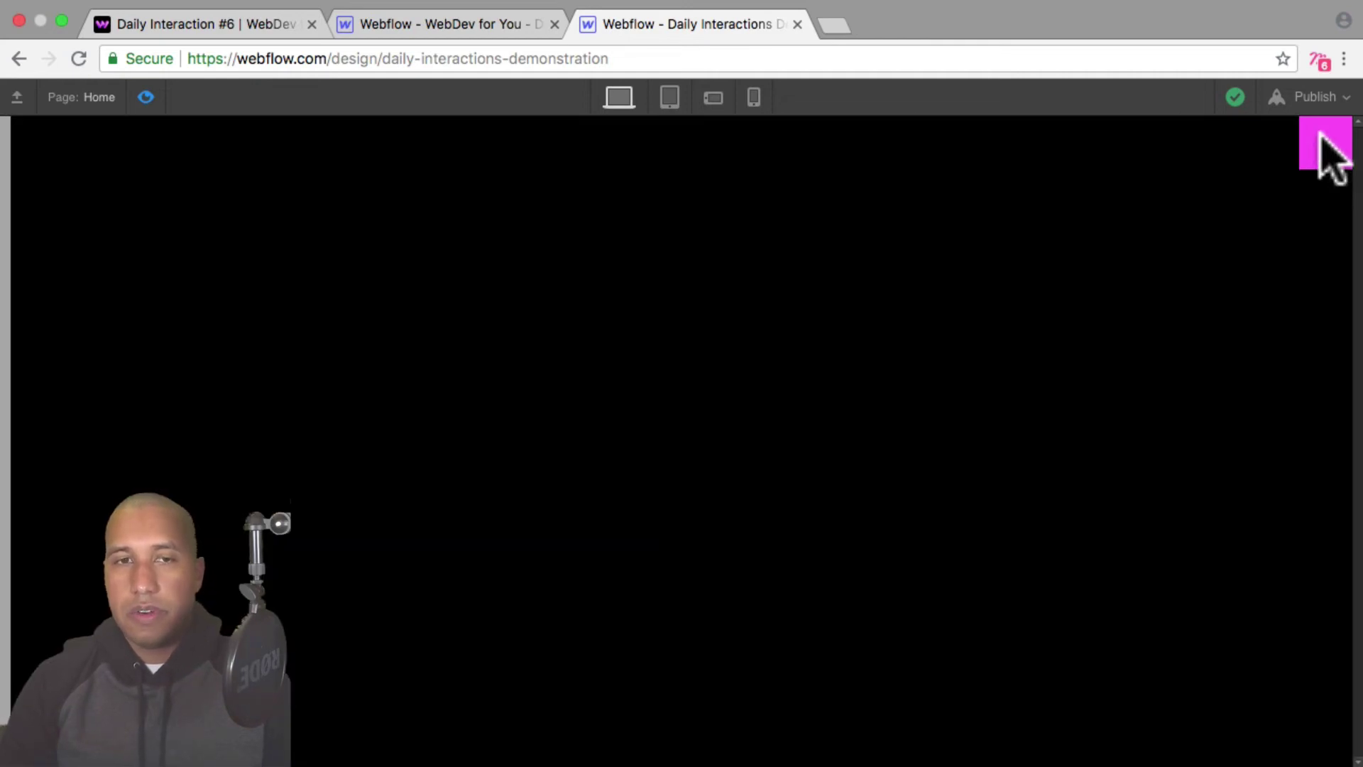
left_click(1327, 149)
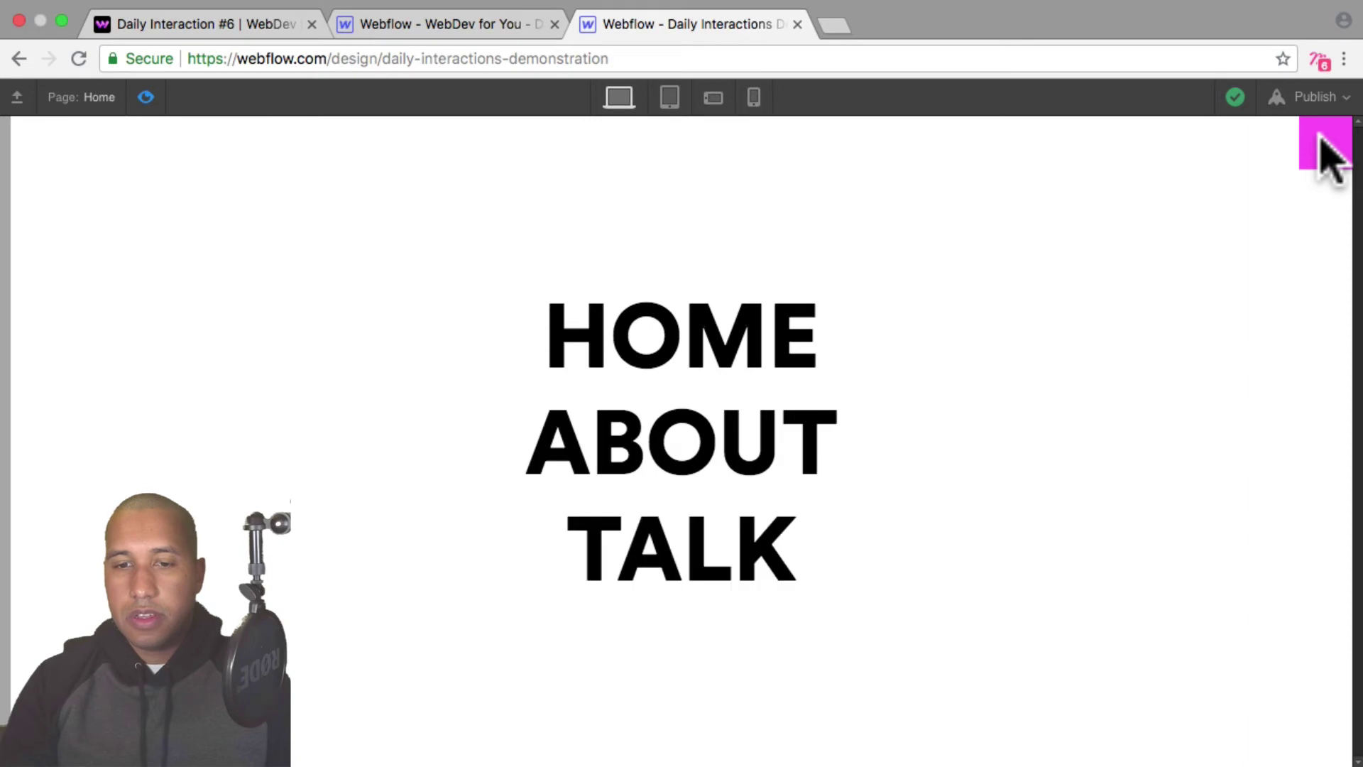
left_click(1322, 139)
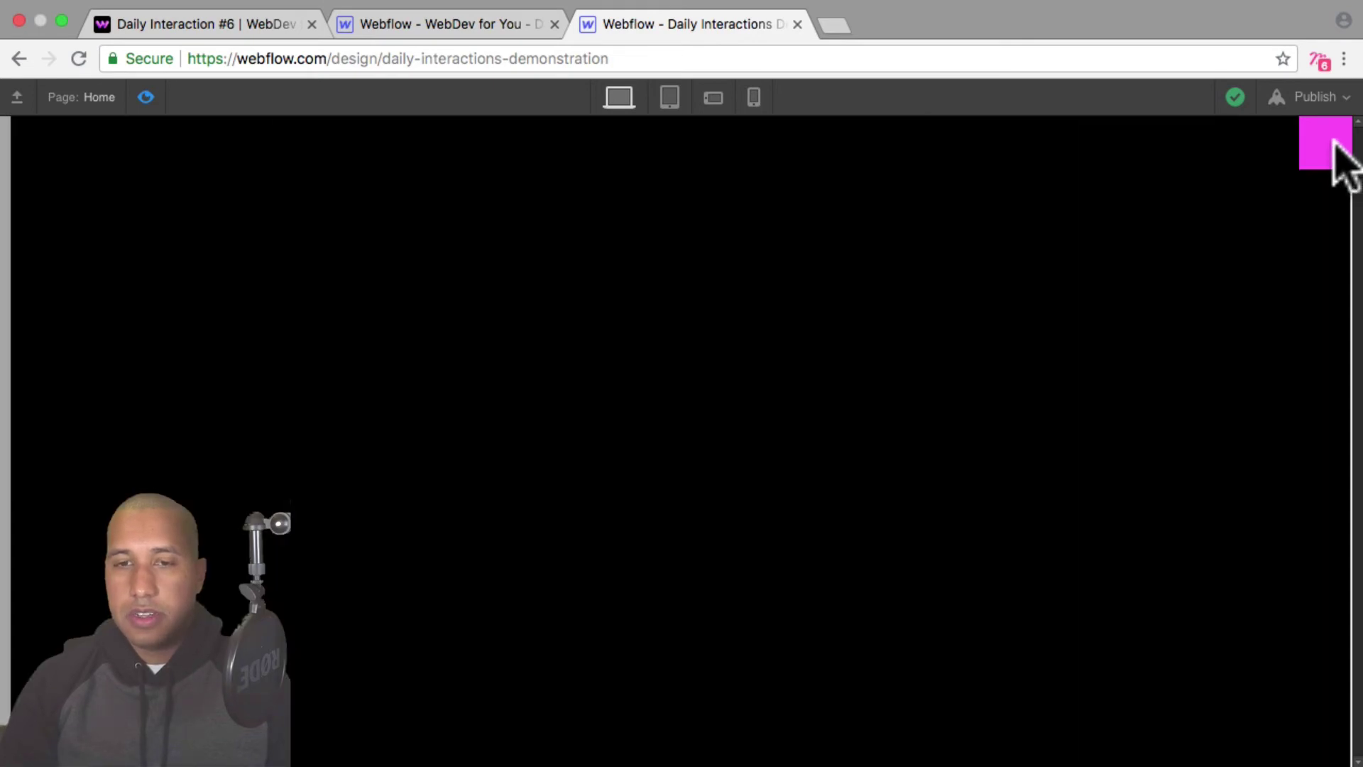
left_click(1335, 142)
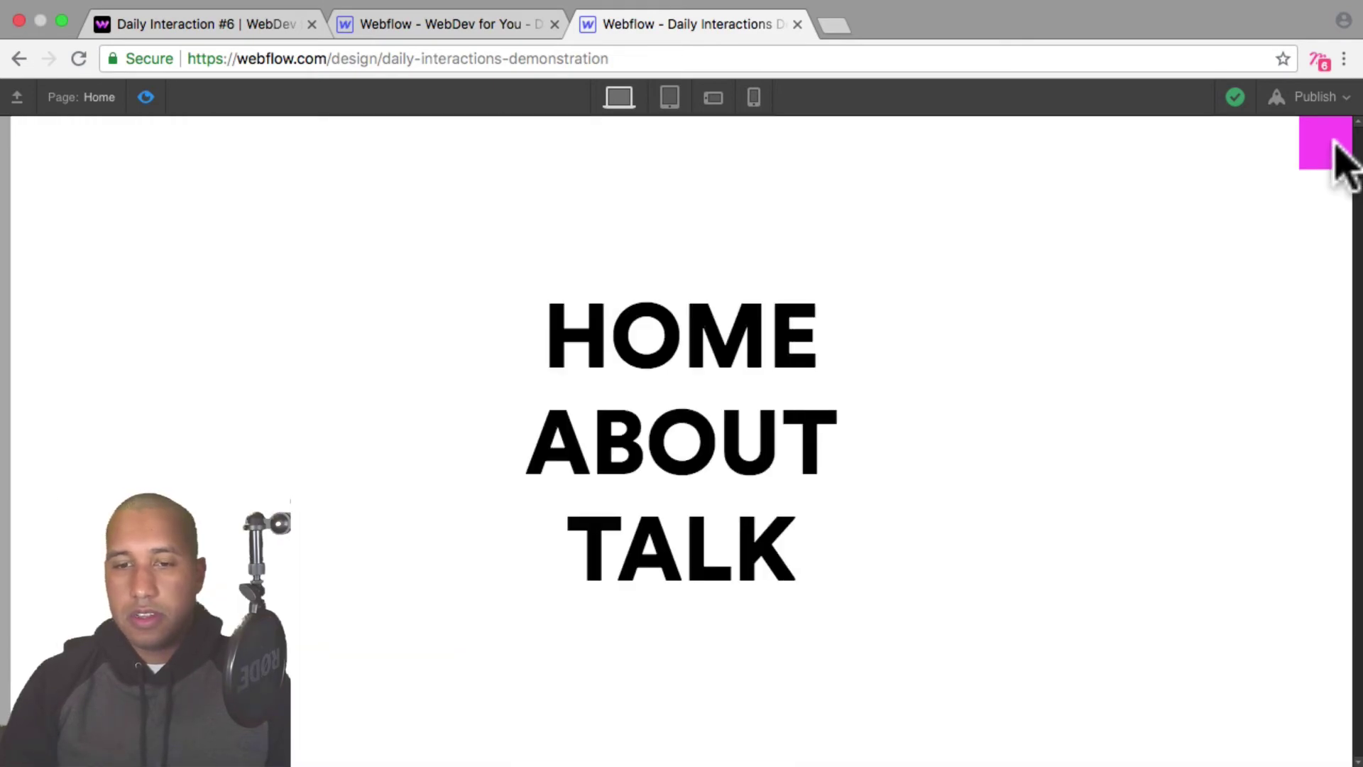
left_click(1335, 142)
key("super+shift+p")
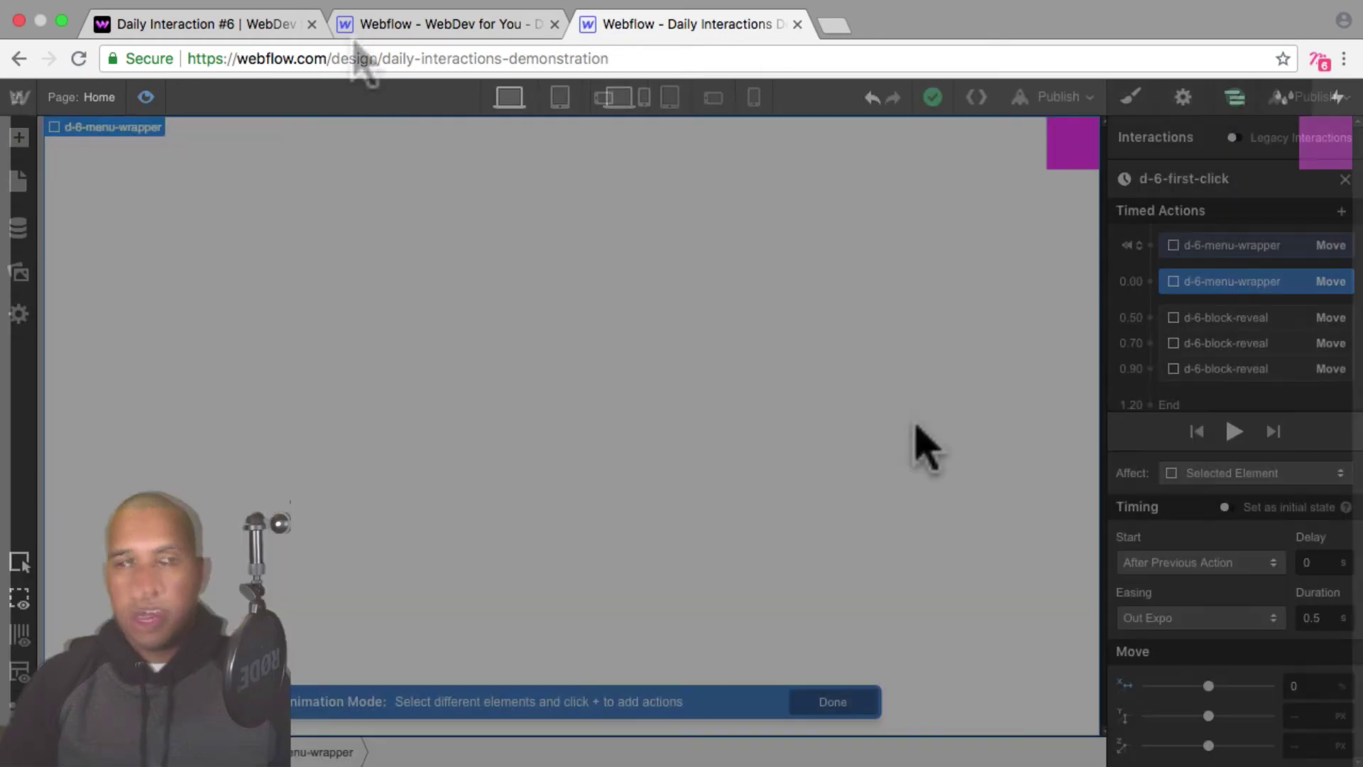
Reorder the d-6-first-click animation so the three d-6-block-reveal moves start together with the d-6-menu-wrapper move at 0.00
left_click(1229, 320)
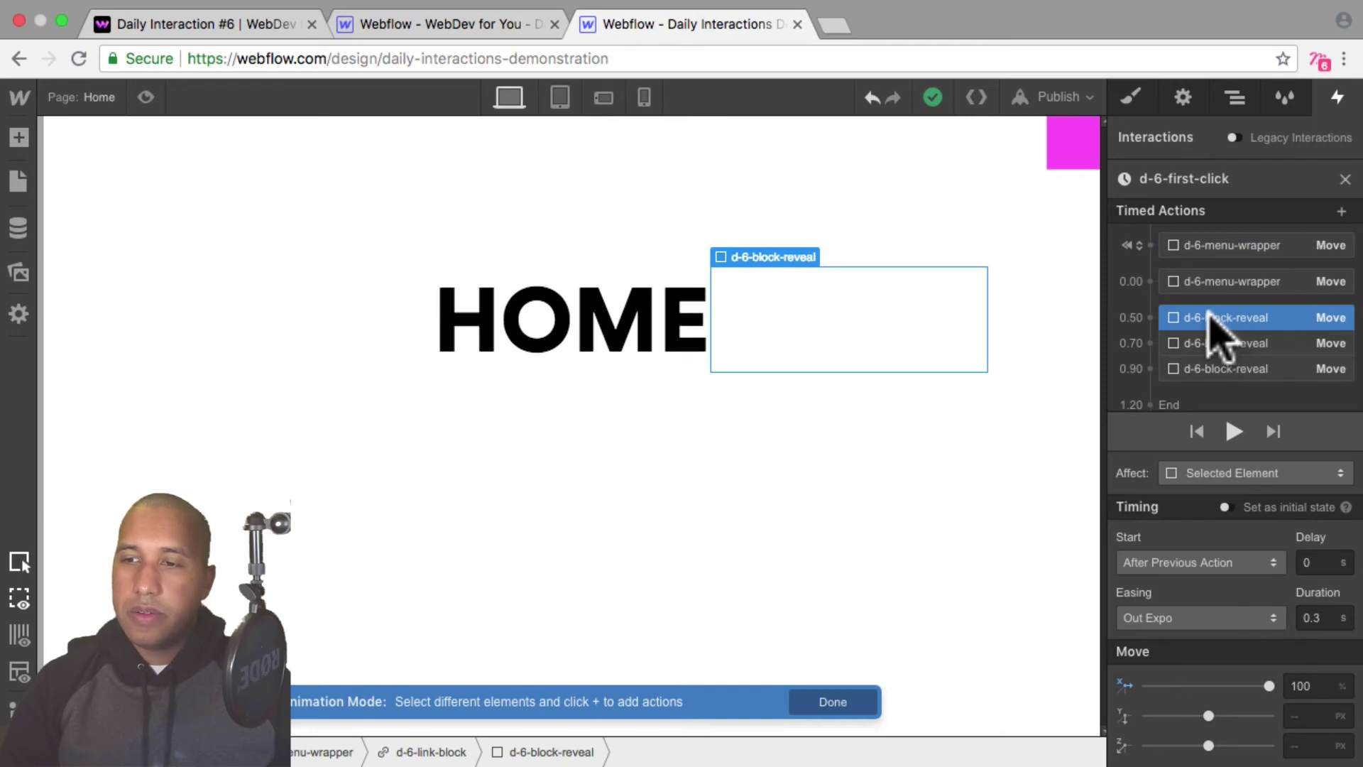
mouse_move(1209, 312)
left_mouse_down()
mouse_move(1220, 282)
mouse_move(1210, 330)
mouse_move(1214, 344)
mouse_move(1215, 305)
mouse_move(1226, 386)
mouse_move(1236, 347)
mouse_move(1243, 375)
left_mouse_up()
left_click(1226, 306)
left_click(1242, 377)
left_click(1238, 370)
Set the delay of the TALK block-reveal move to 0.4 s and the ABOUT one to 0.2 s in d-6-first-click
left_click(1322, 618)
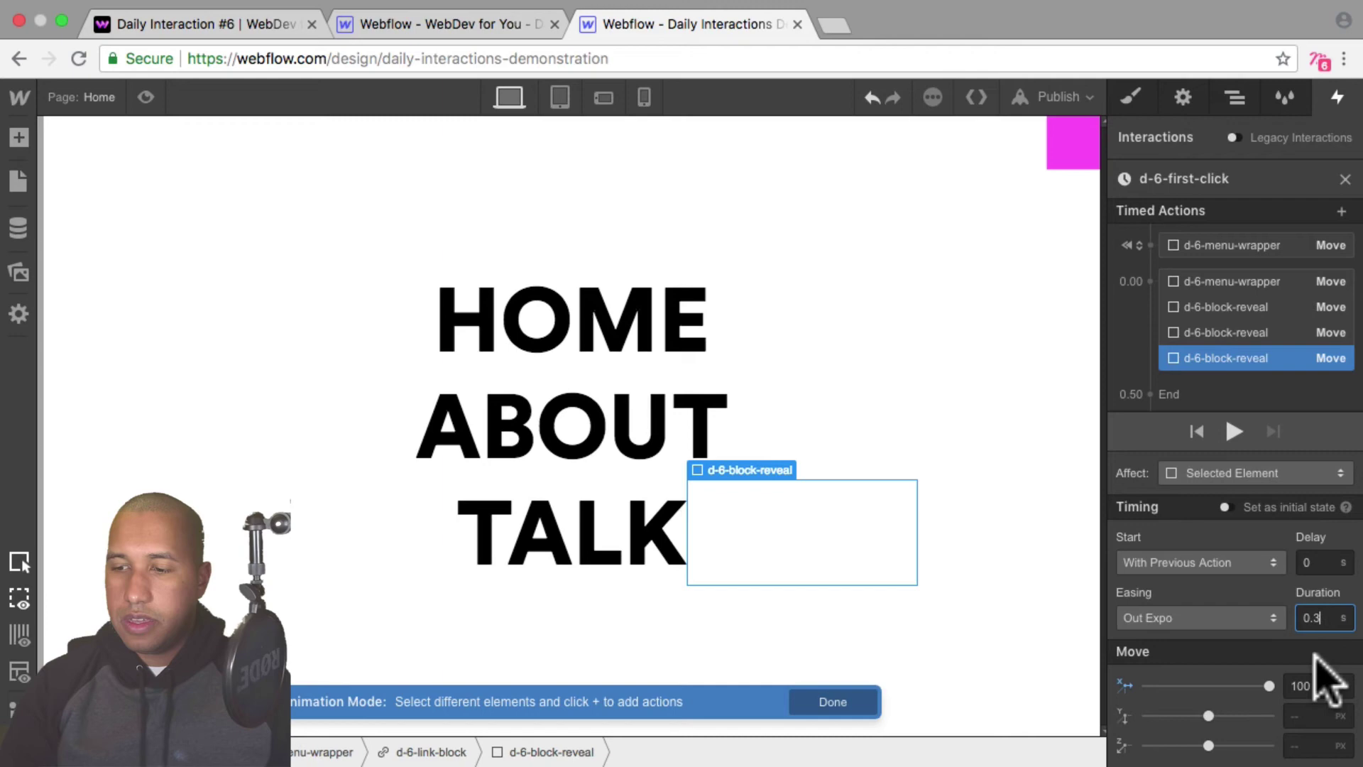
left_click(1315, 563)
type(".4")
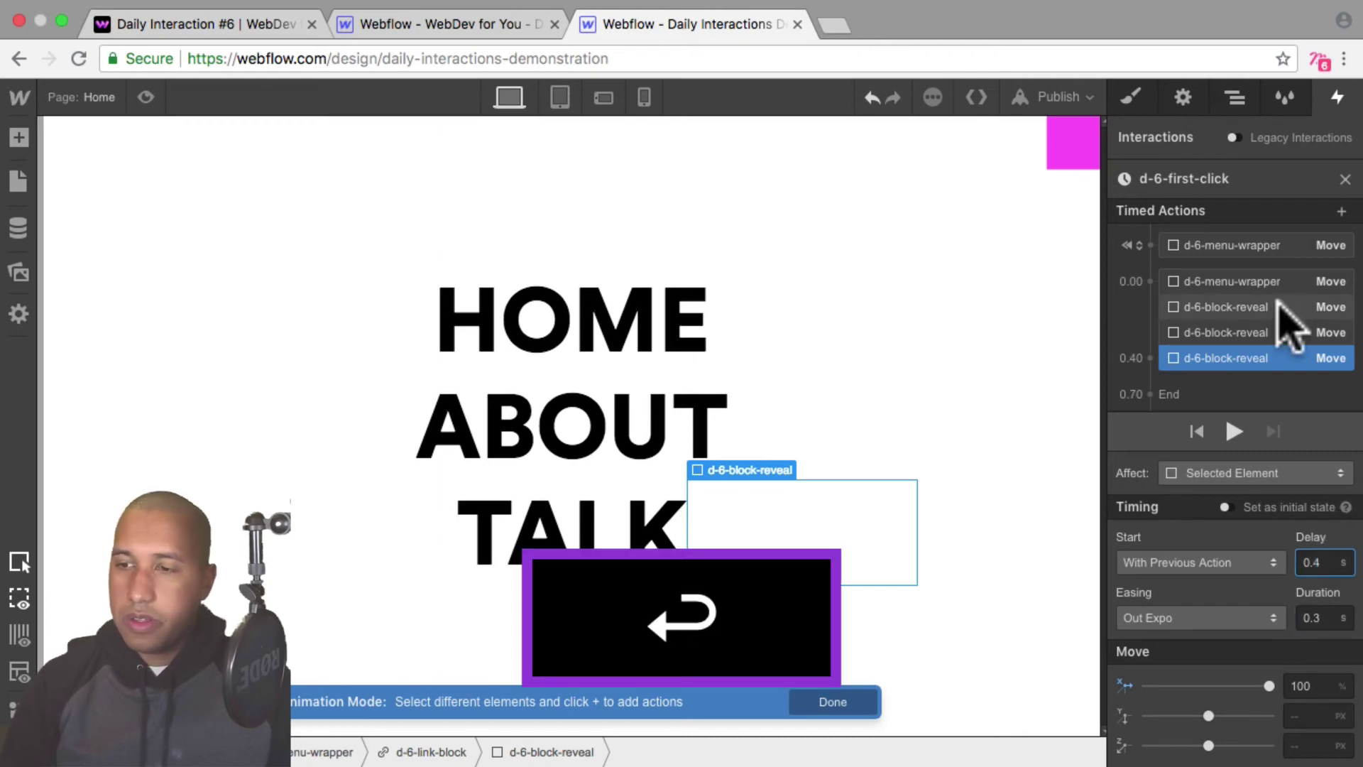
left_click(1278, 333)
type(".")
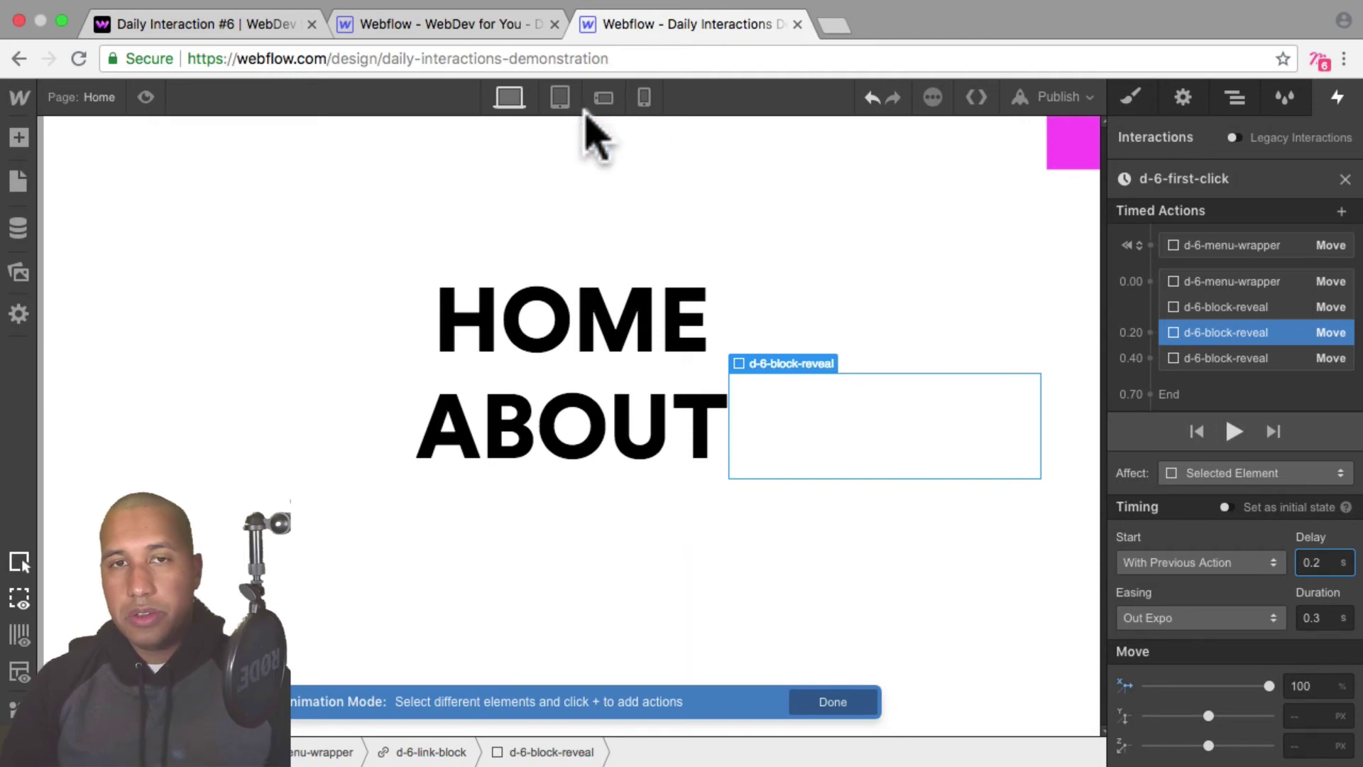
Preview the page and trigger the menu to check the overlapping first-click timing, then return to the designer
left_click(142, 96)
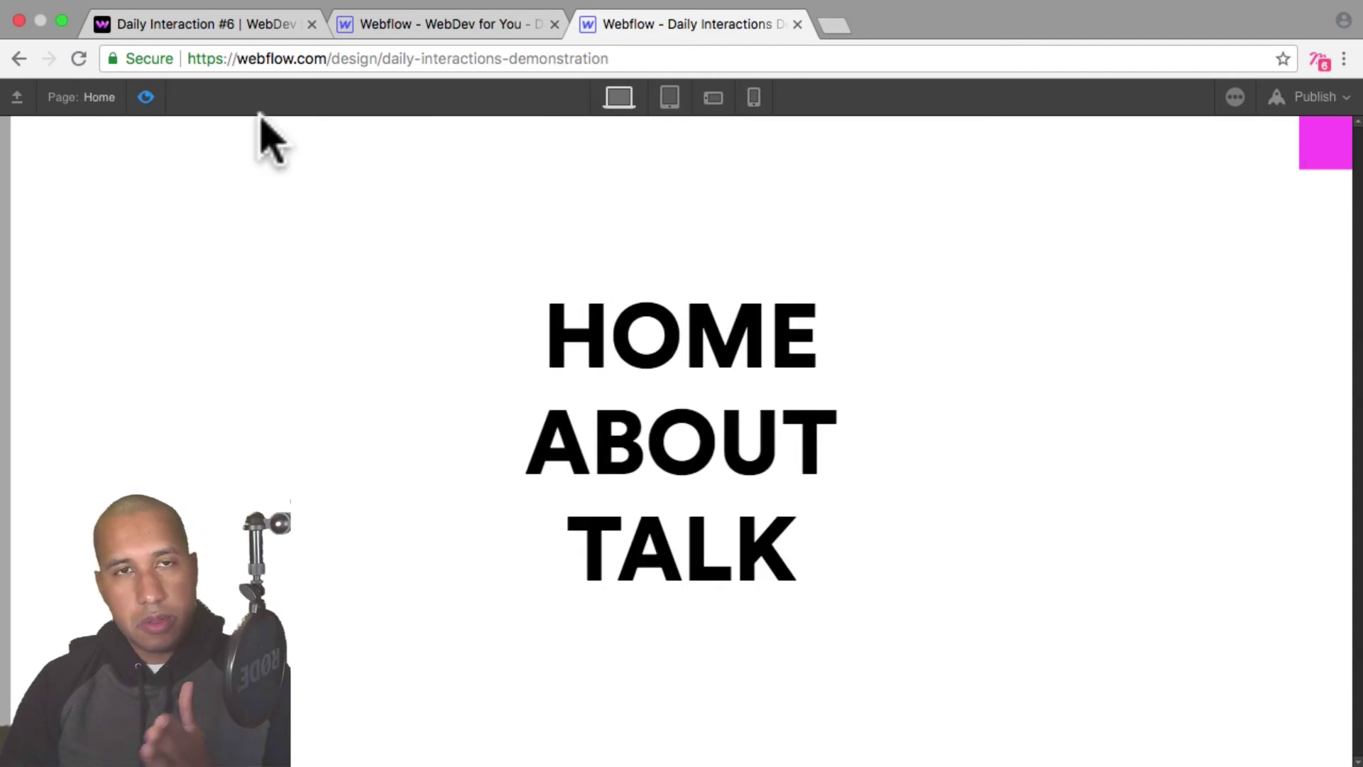
left_click(146, 97)
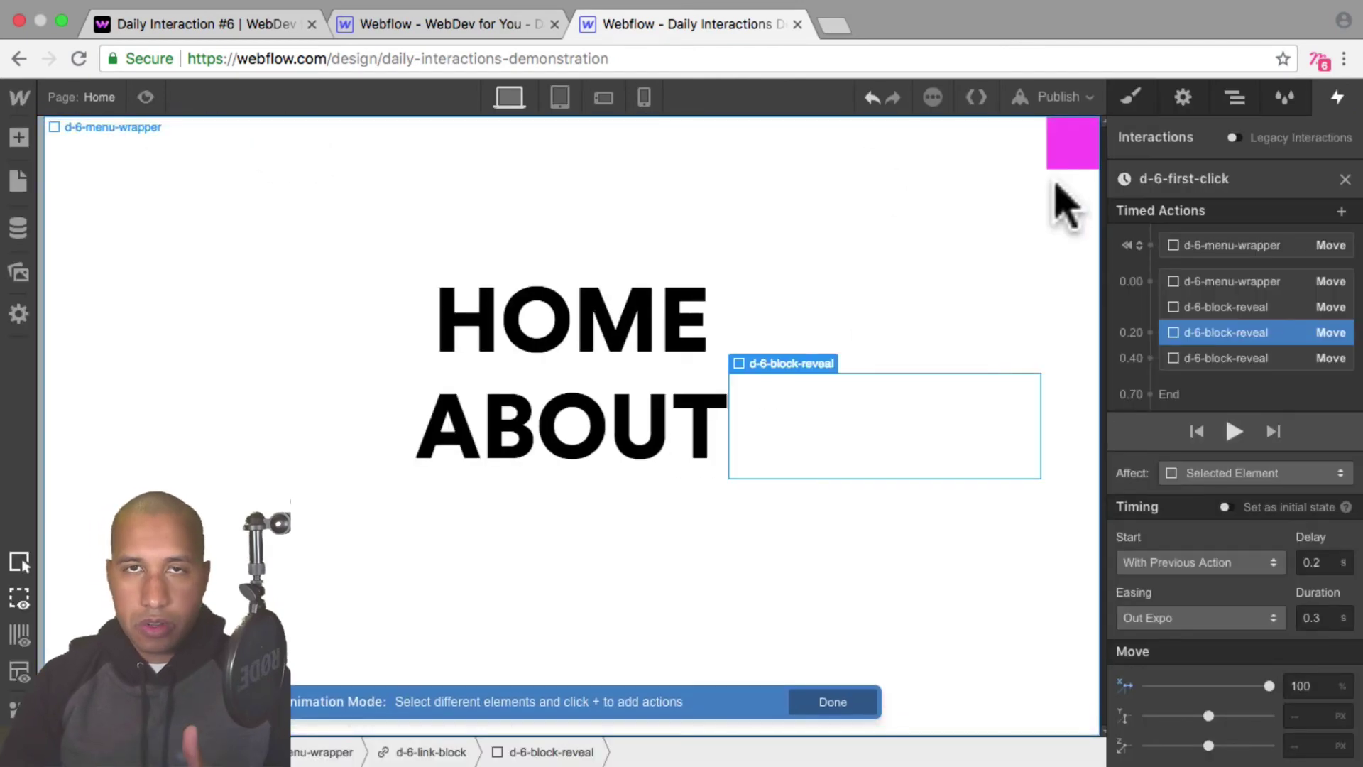
left_click(146, 97)
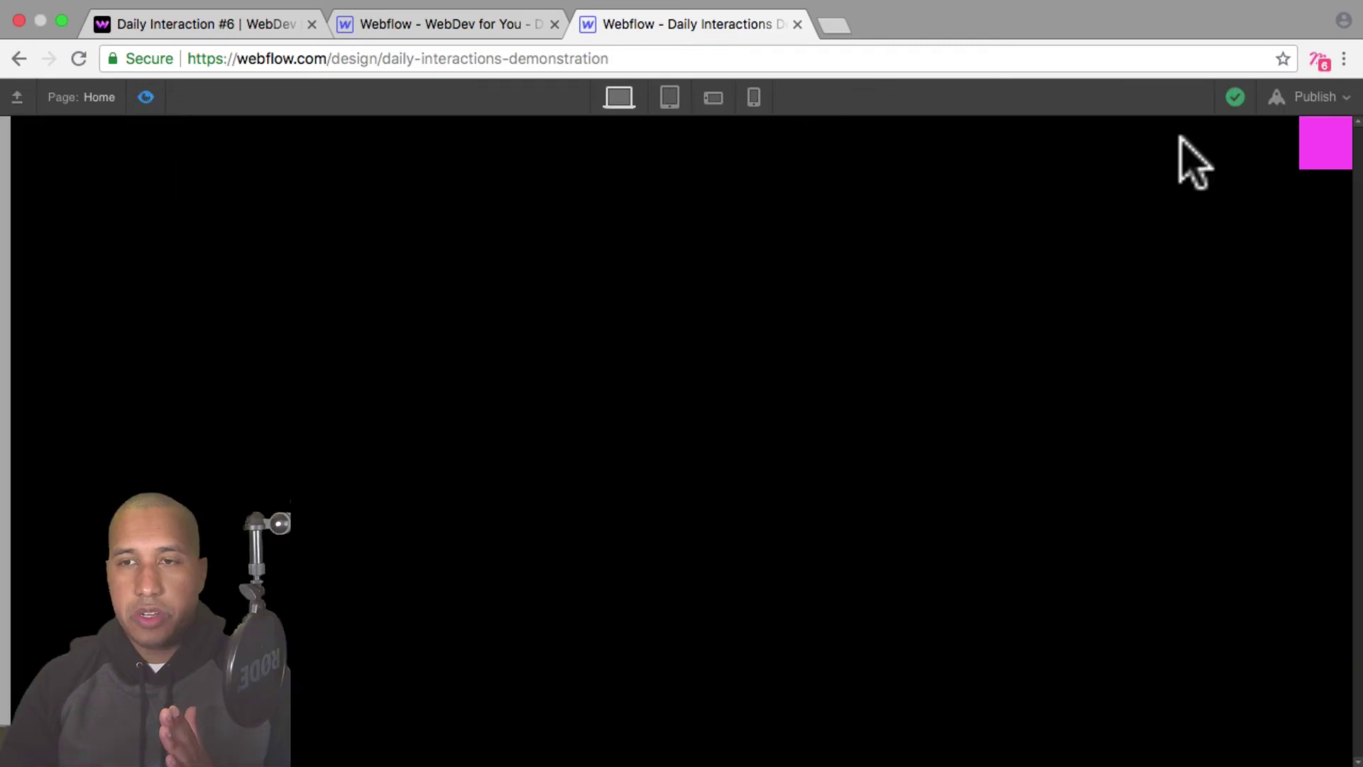
left_click(1333, 150)
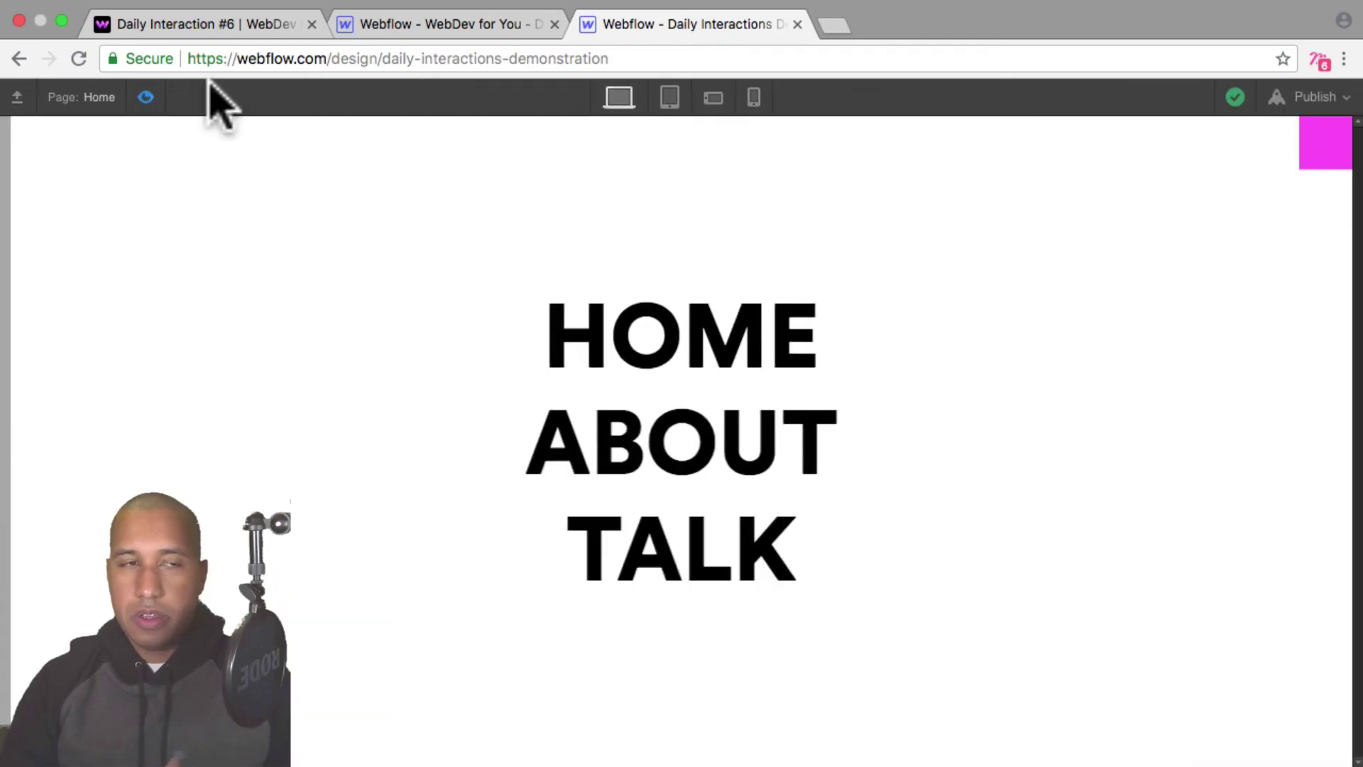
left_click(147, 98)
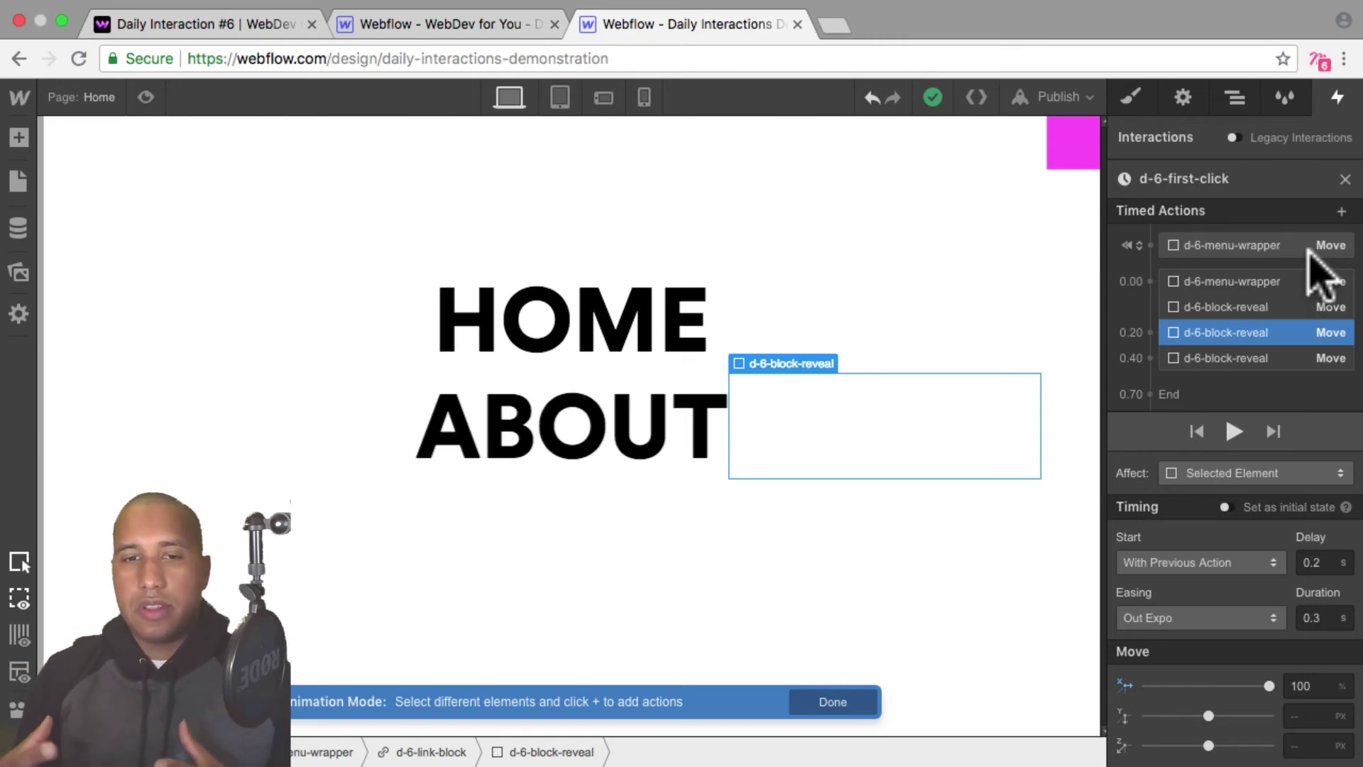
Set the first-click d-6-block-reveal delays to 0.6 s for TALK, 0.4 s for ABOUT and 0.2 s for HOME
left_click(1243, 359)
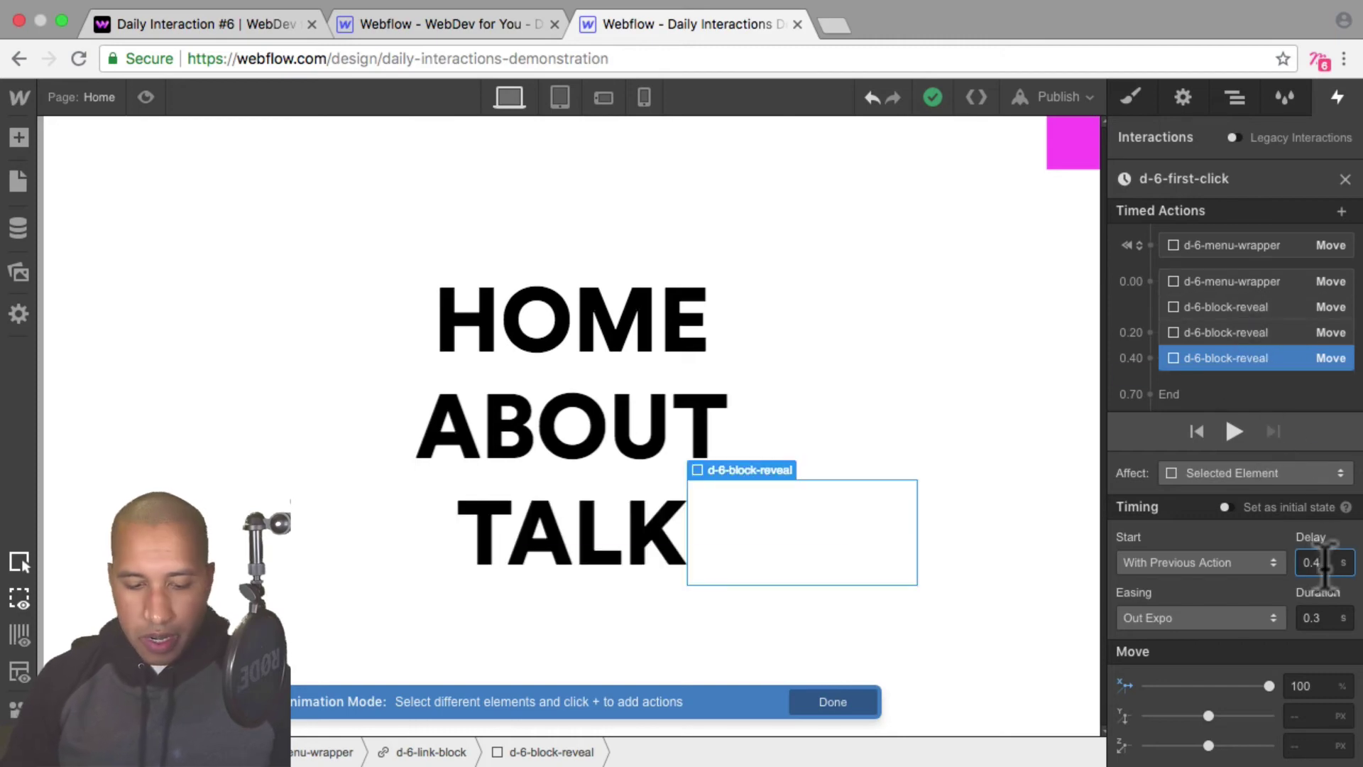
type("0.6")
key("Return")
left_click(1279, 332)
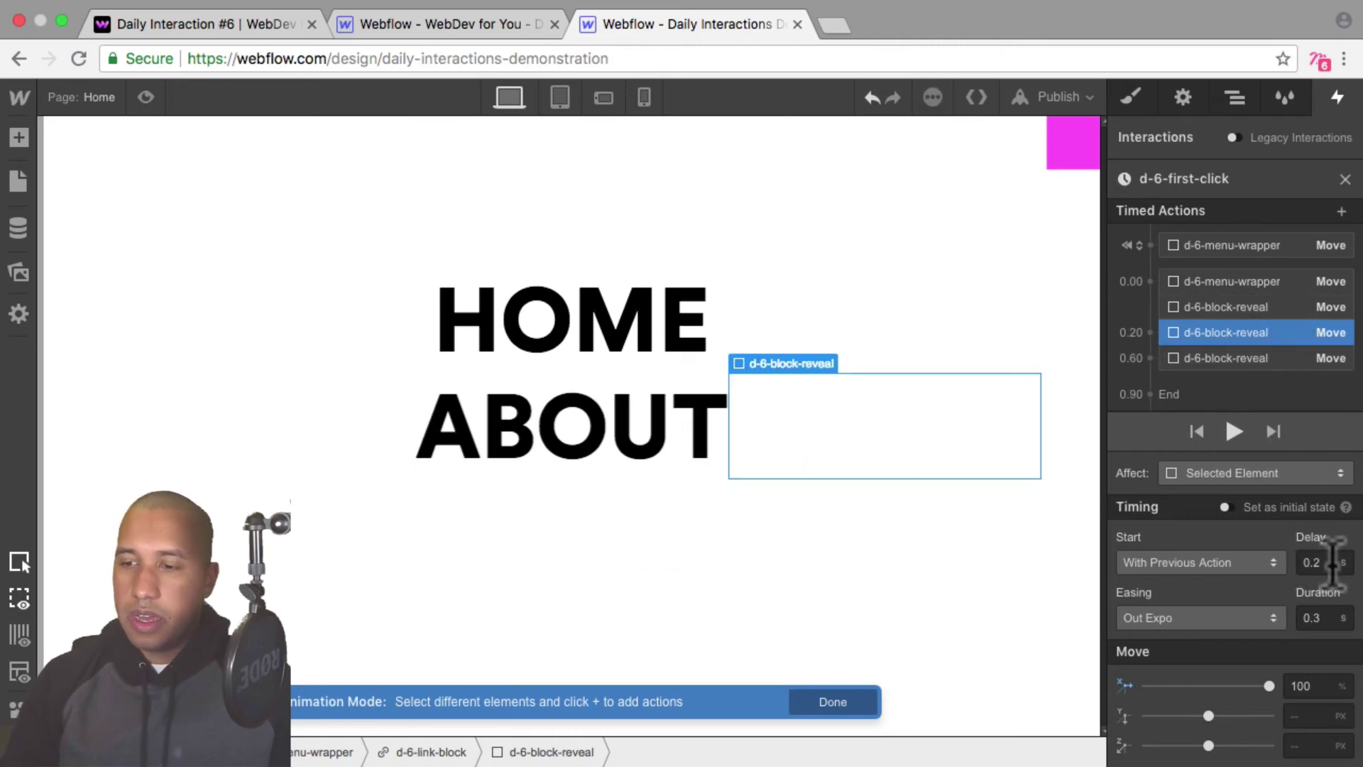
key("BackSpace")
type("4")
left_click(1250, 307)
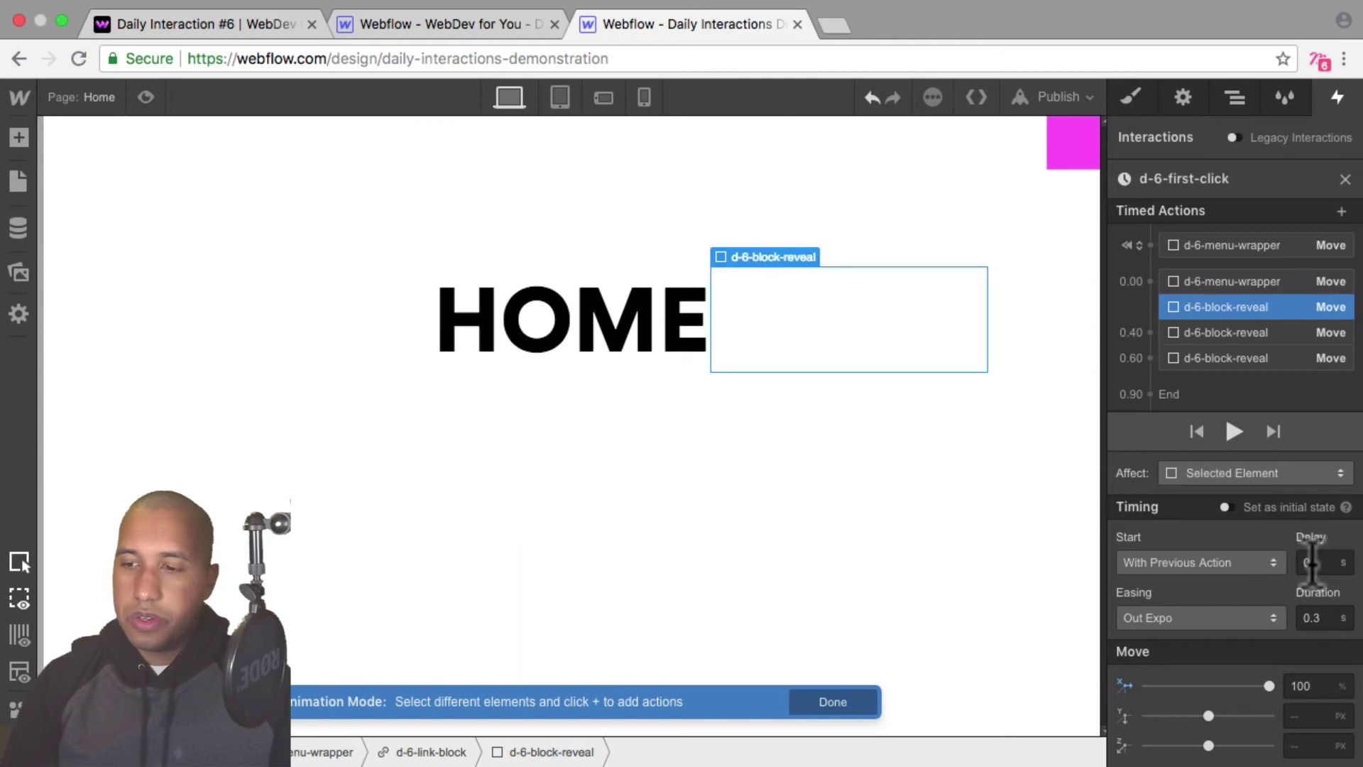
type(".2")
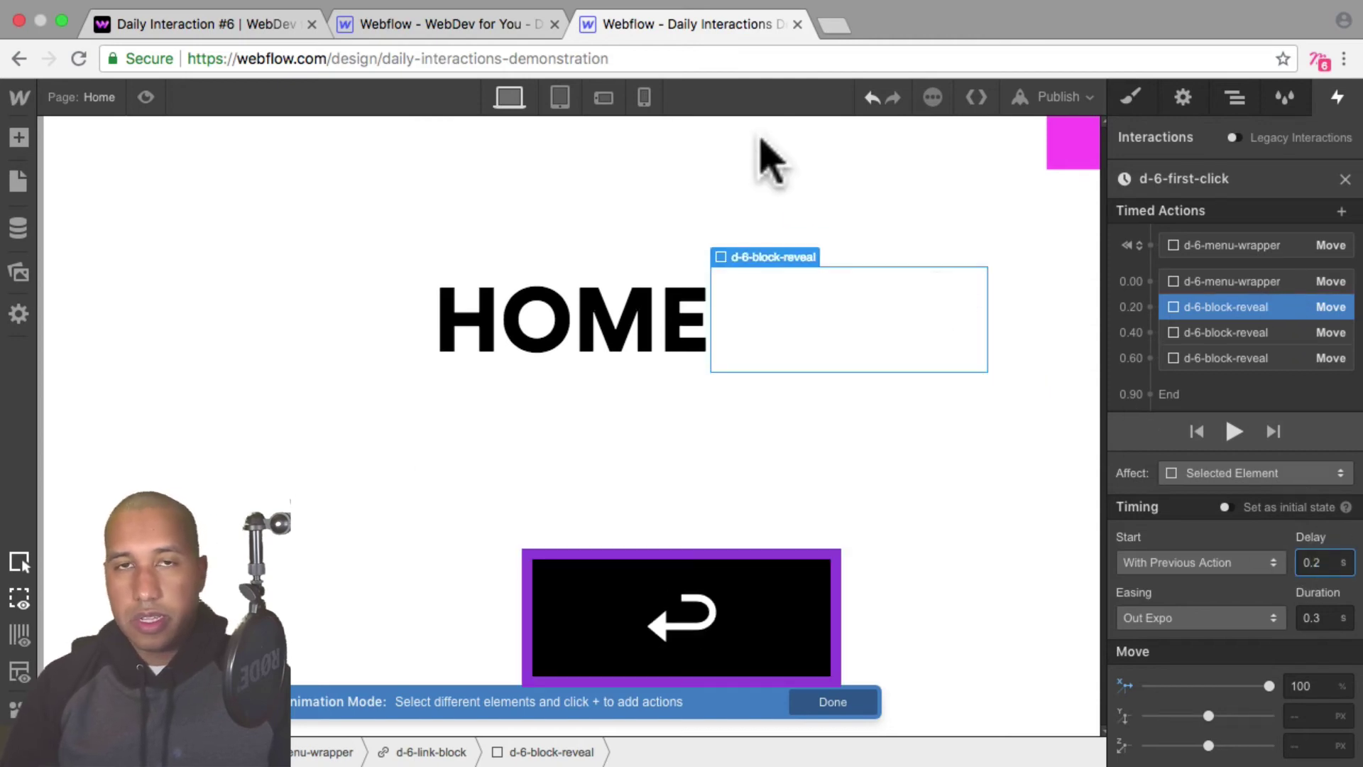
Preview the page, open and close the menu to check the new stagger timing, and return to the designer
left_click(145, 96)
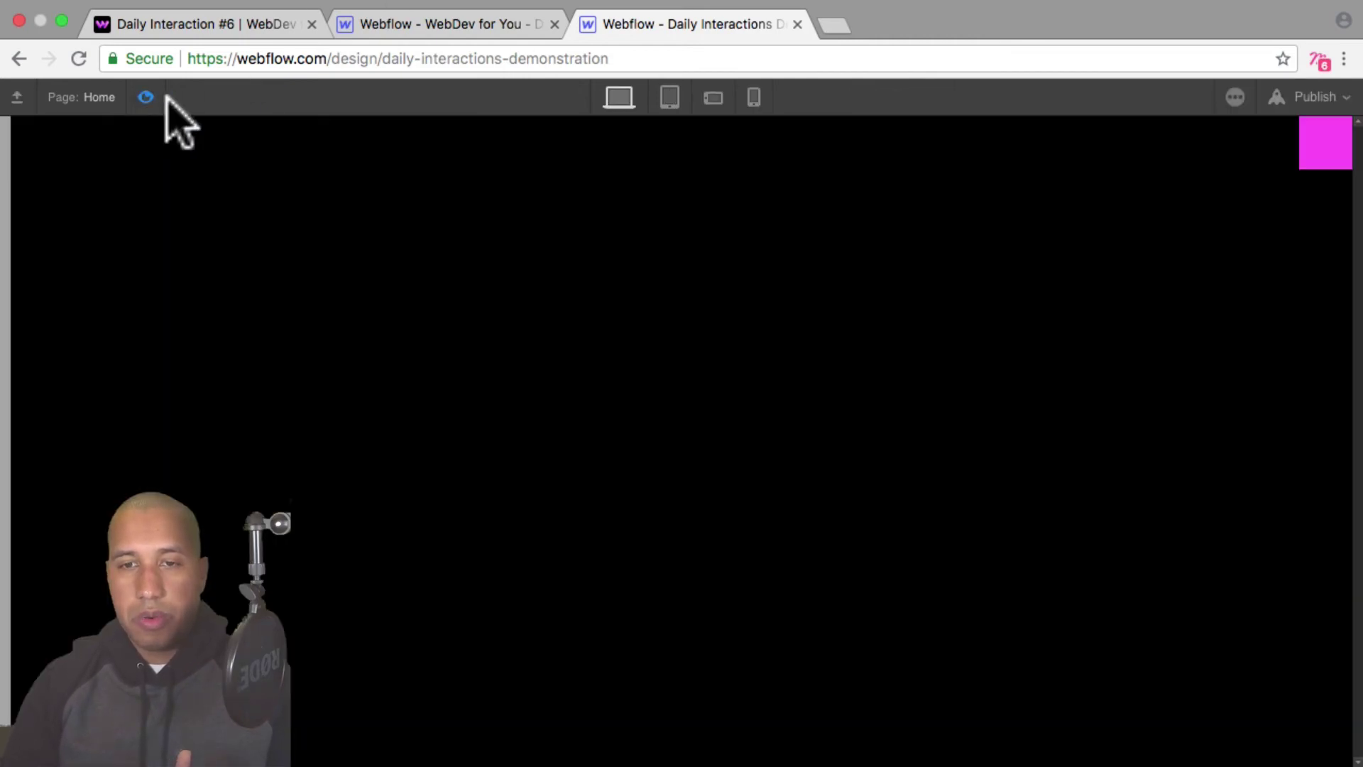
left_click(1332, 138)
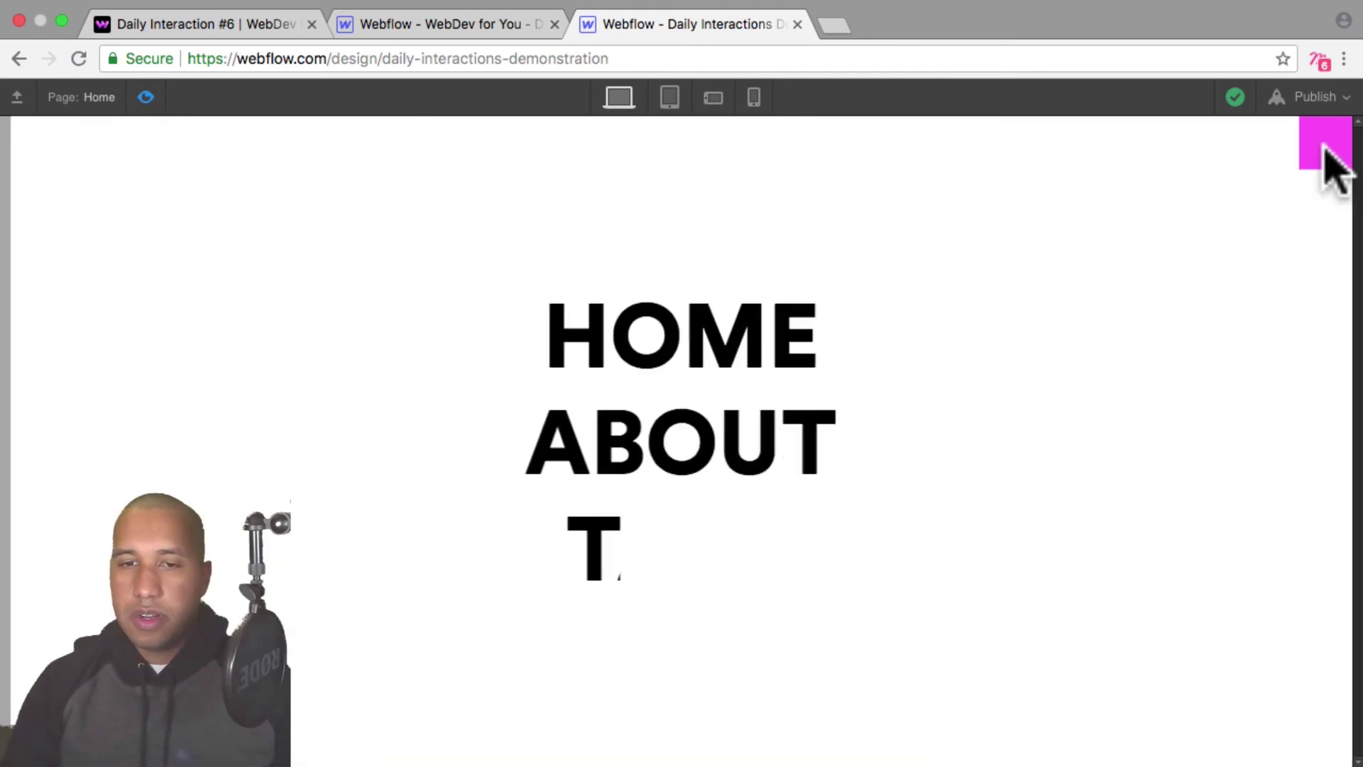
left_click(1326, 145)
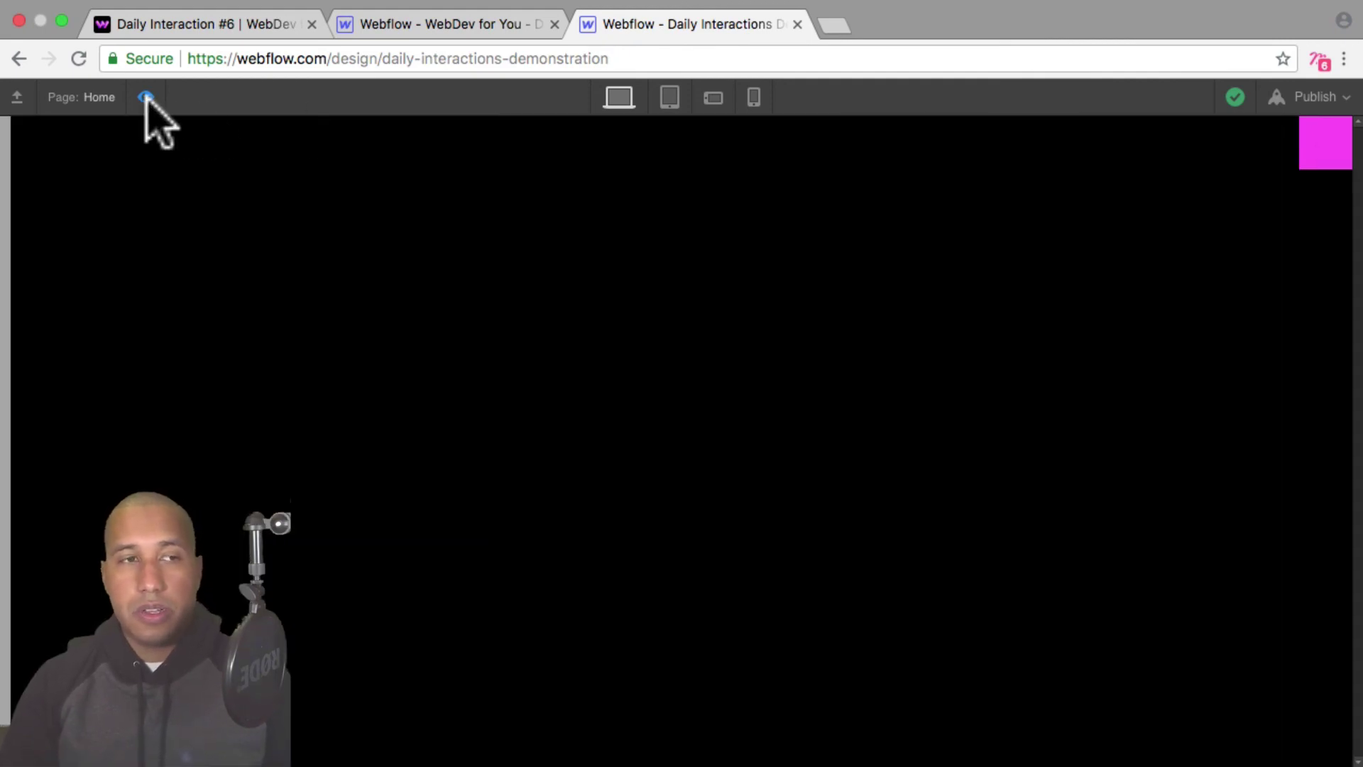
left_click(145, 98)
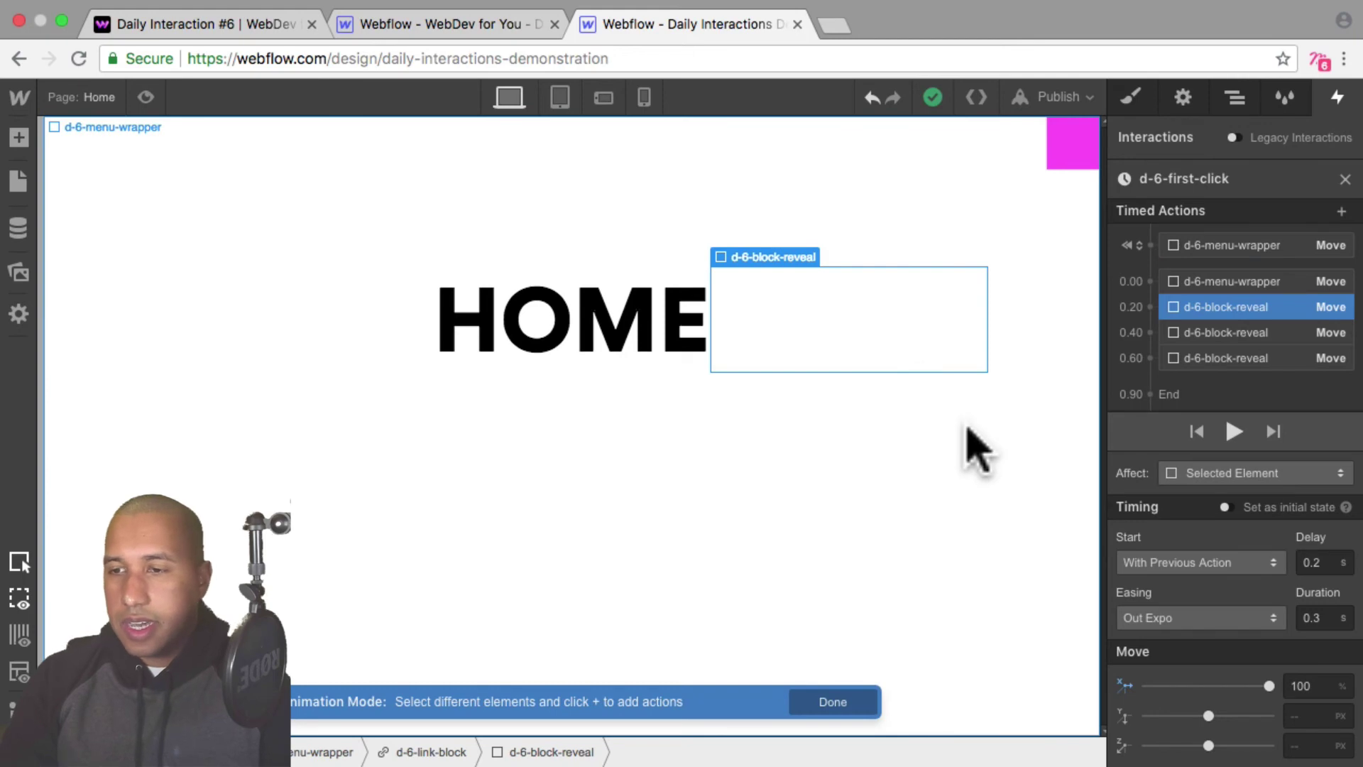
Close the d-6-first-click animation and the menu trigger's Mouse Click (Tap) settings
left_click(749, 319)
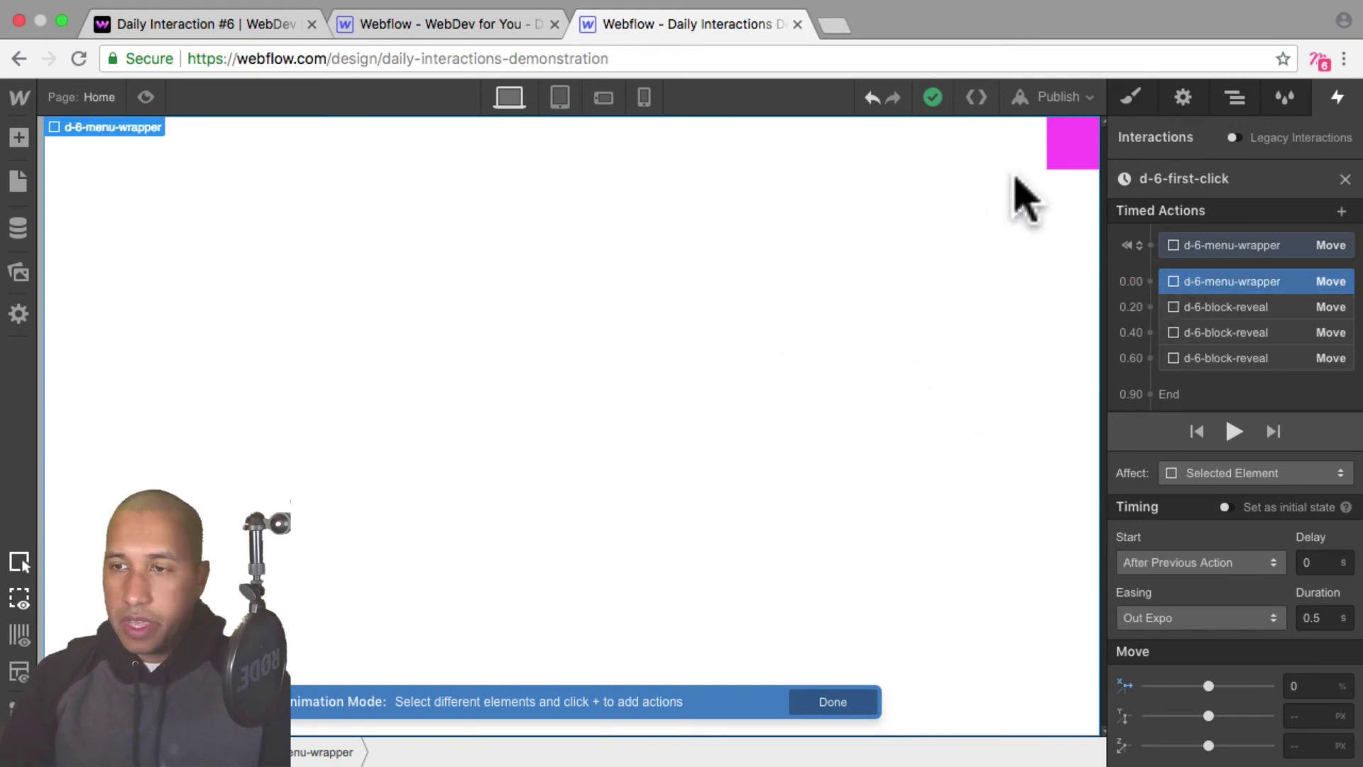
left_click(1345, 178)
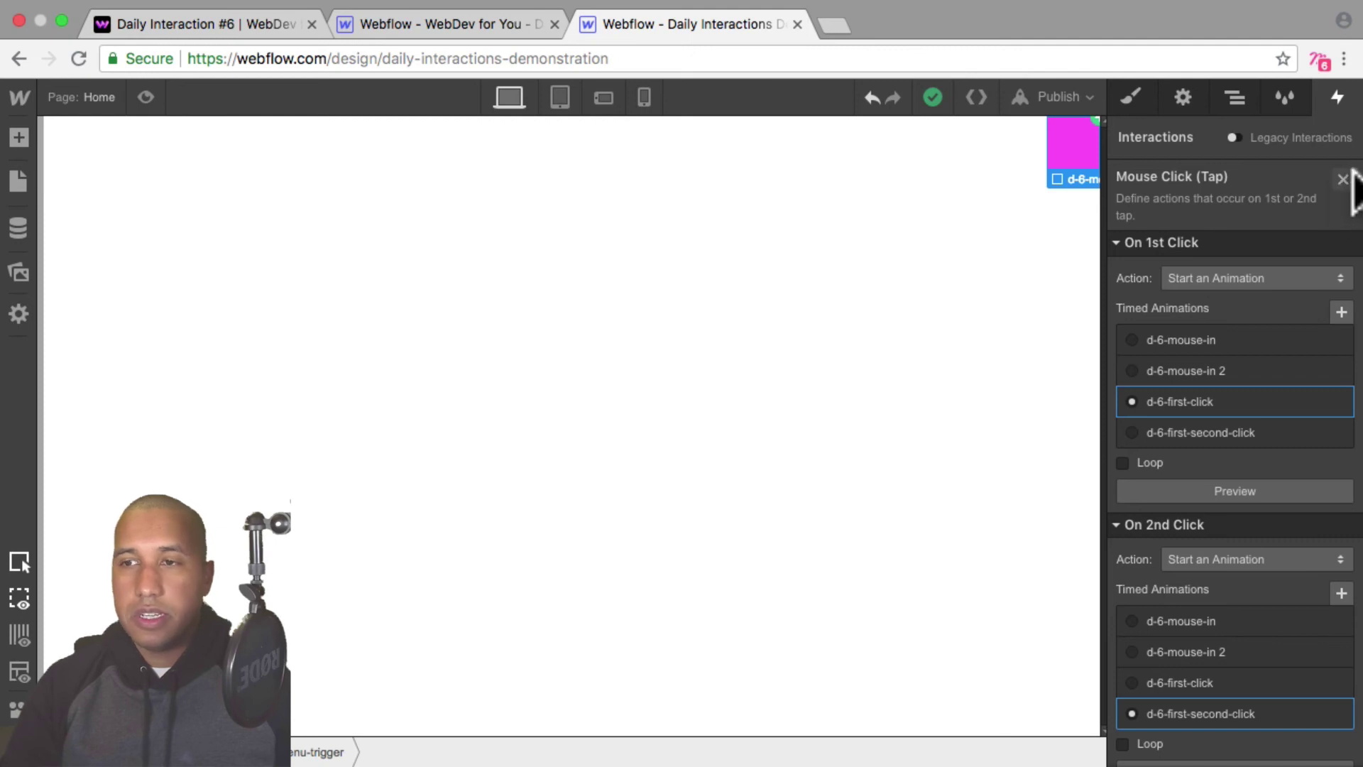
left_click(1345, 178)
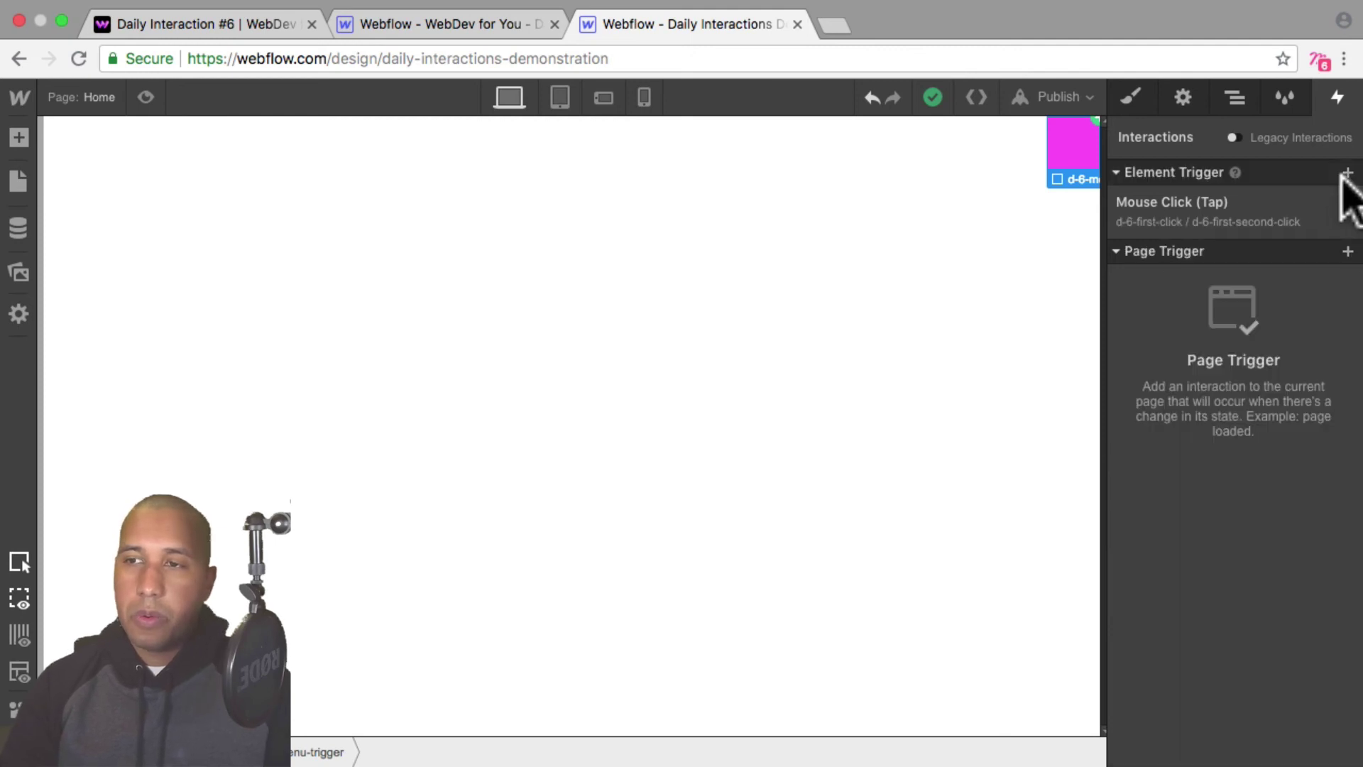
Add a new Section element inside d-6-body, after the existing d-6-section
left_click(1233, 95)
left_click(1207, 221)
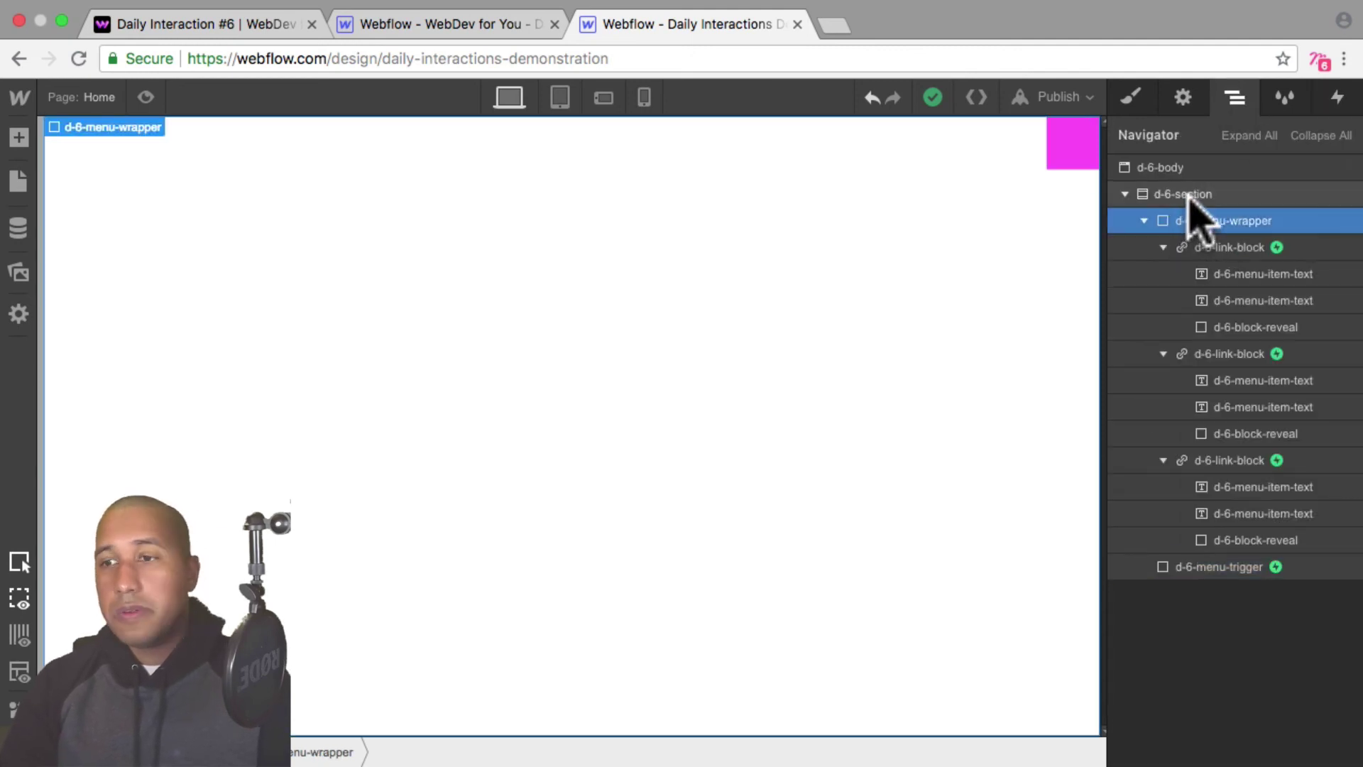
left_click(1192, 195)
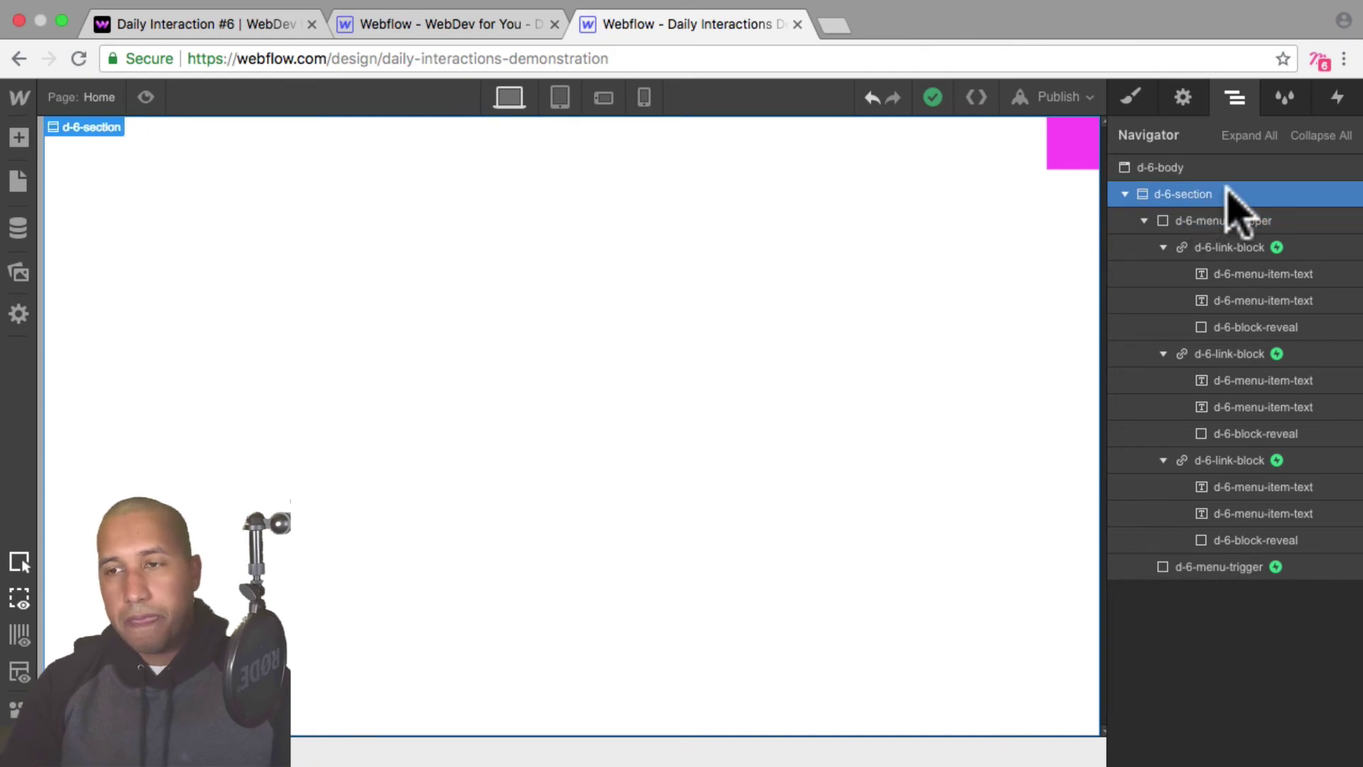
left_click(1205, 168)
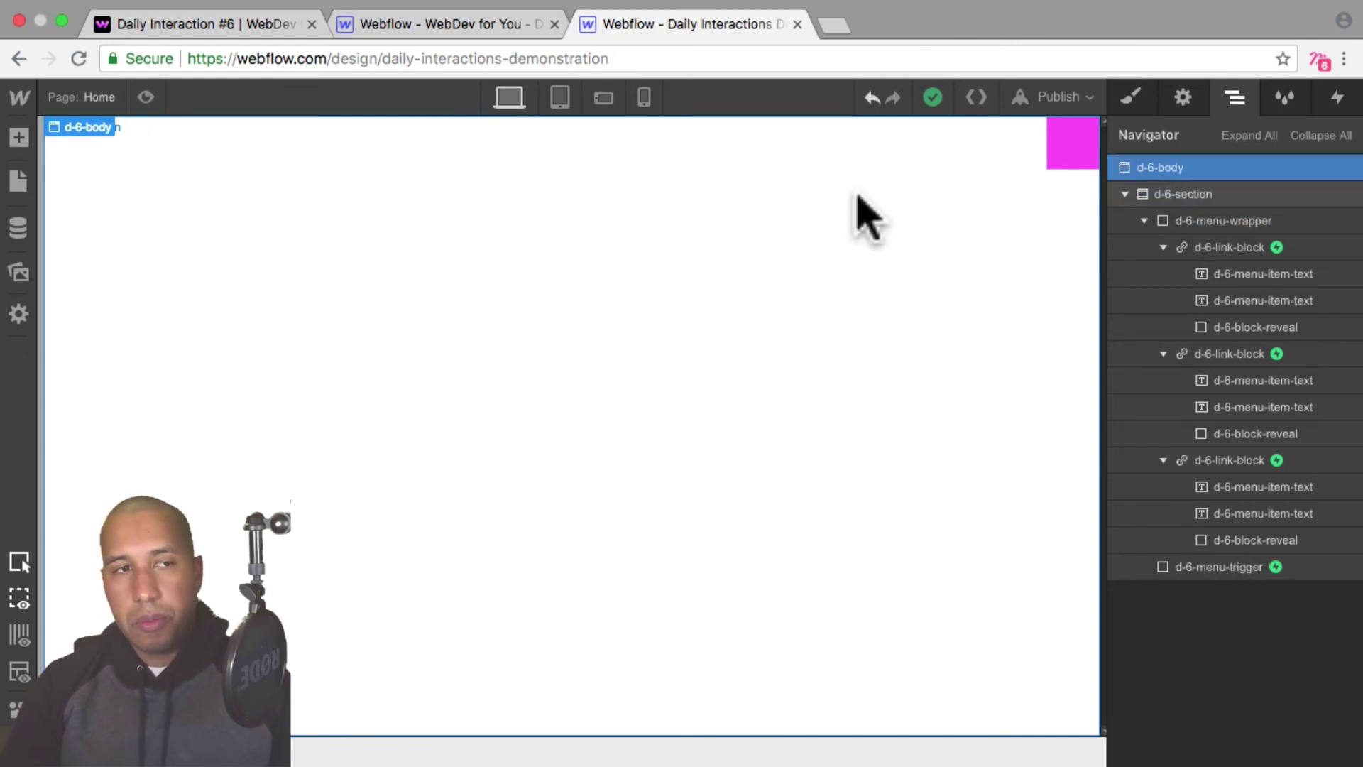
left_click(19, 138)
left_click(91, 284)
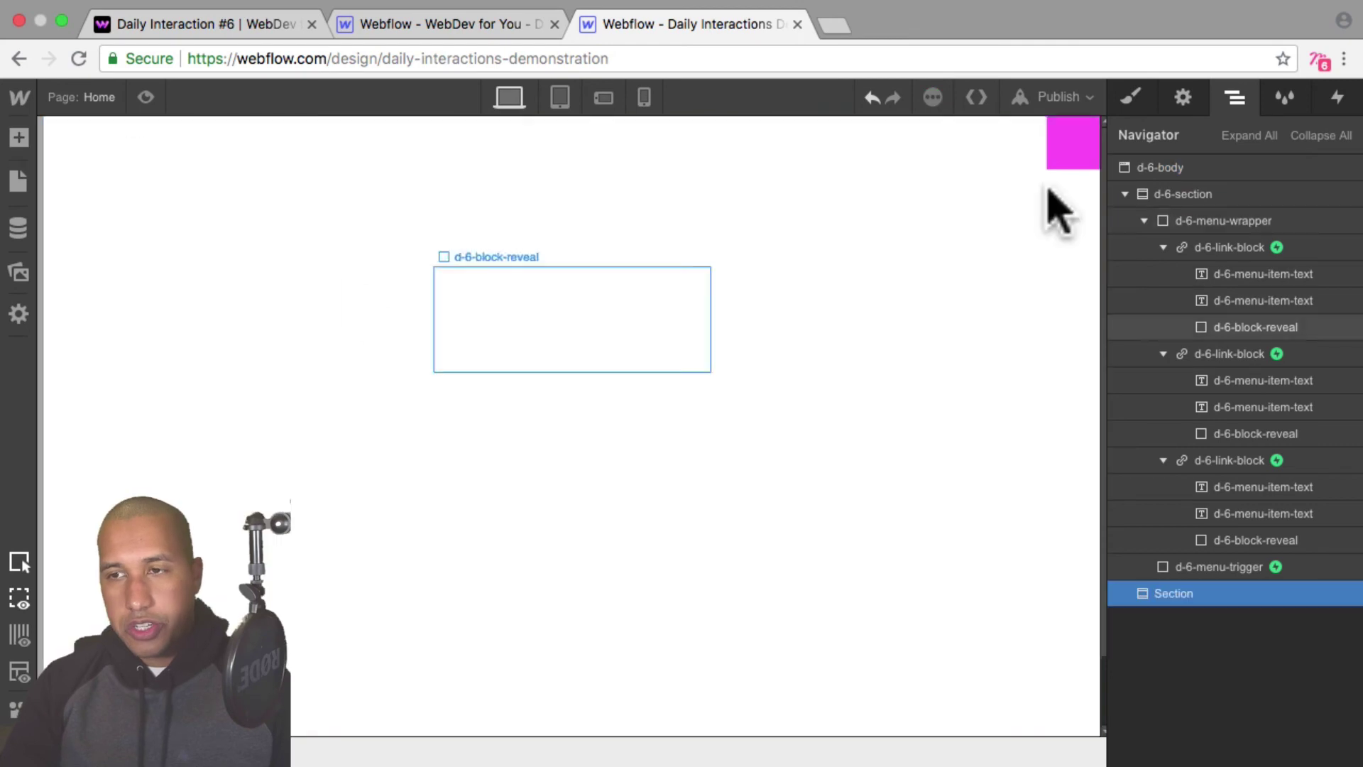
Give the new section the class d-6-section-2
left_click(1122, 92)
left_click(1200, 196)
type("d-")
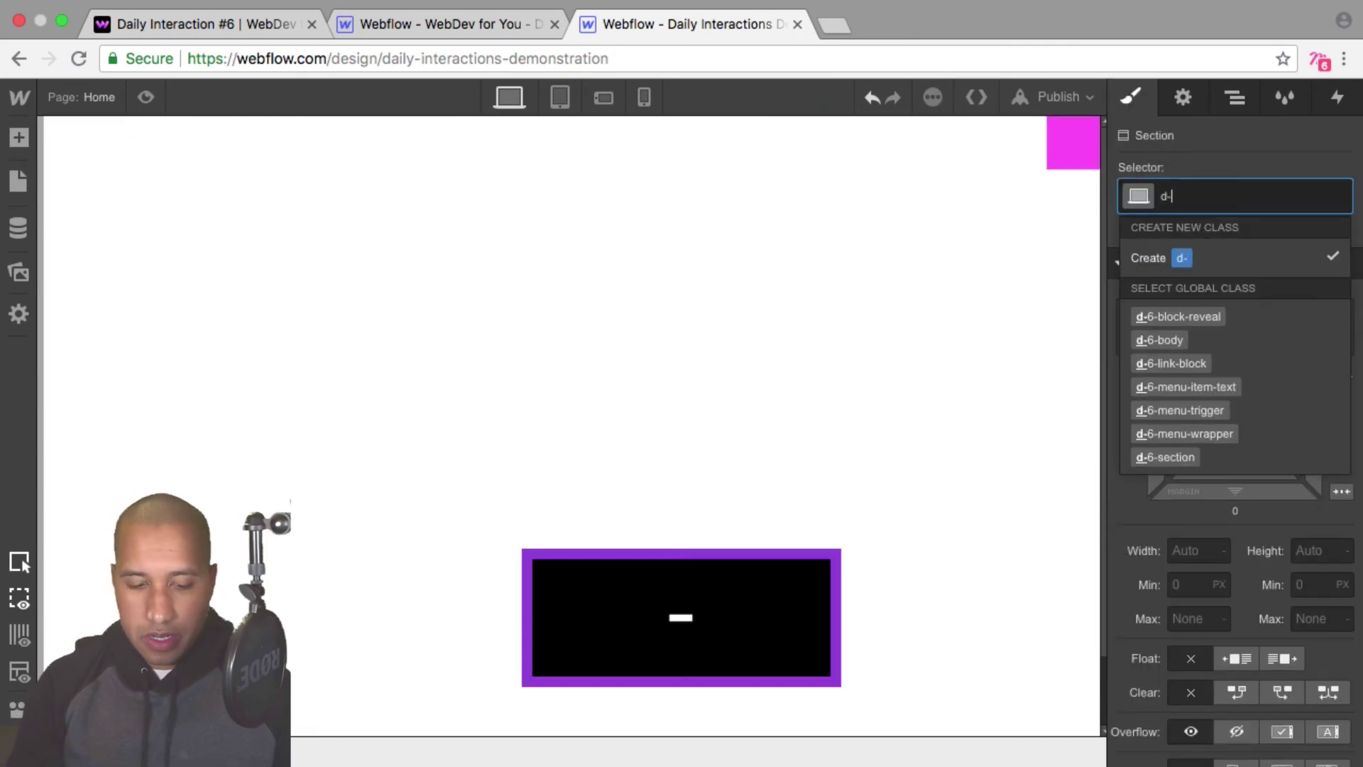
type("6-section-2")
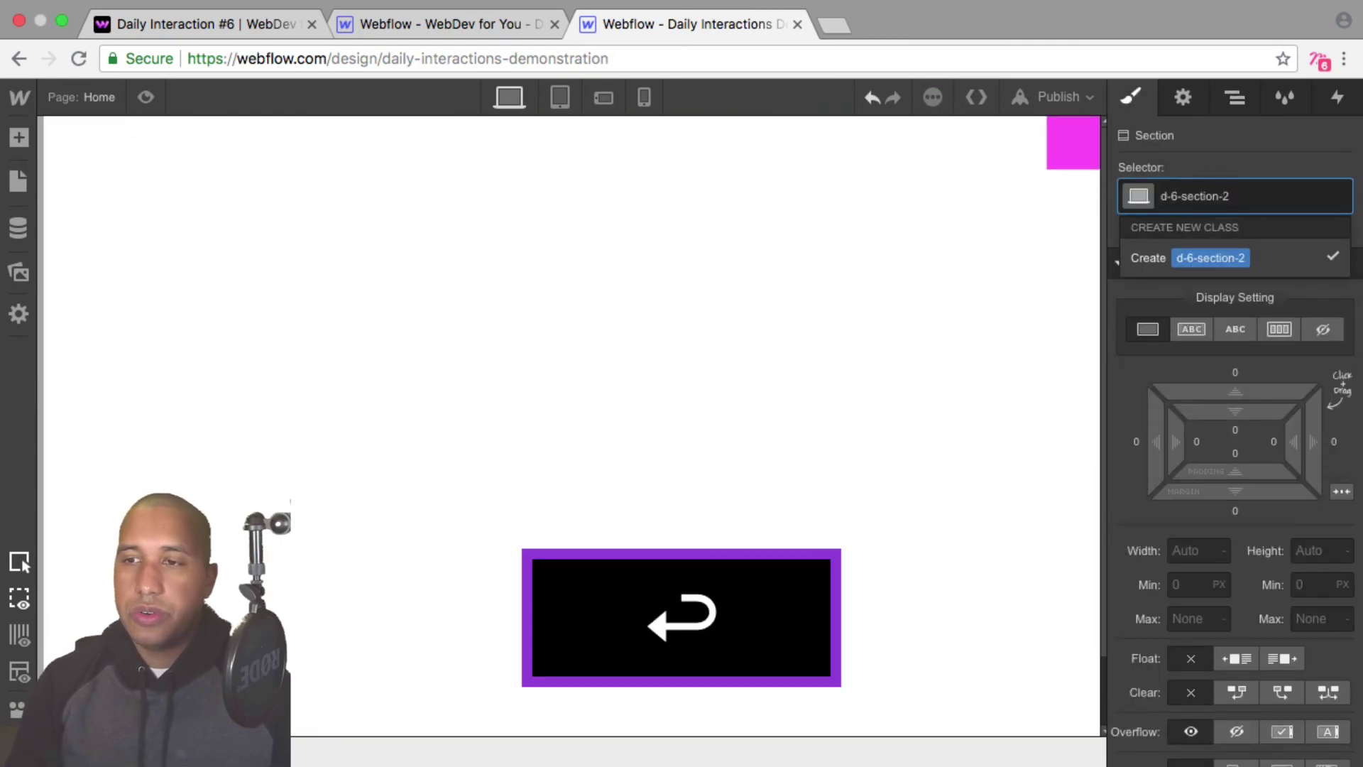
key("Return")
Set the height of d-6-section-2 to 100 VH and its background colour to the #4d16dd swatch
left_click(1321, 538)
type("1")
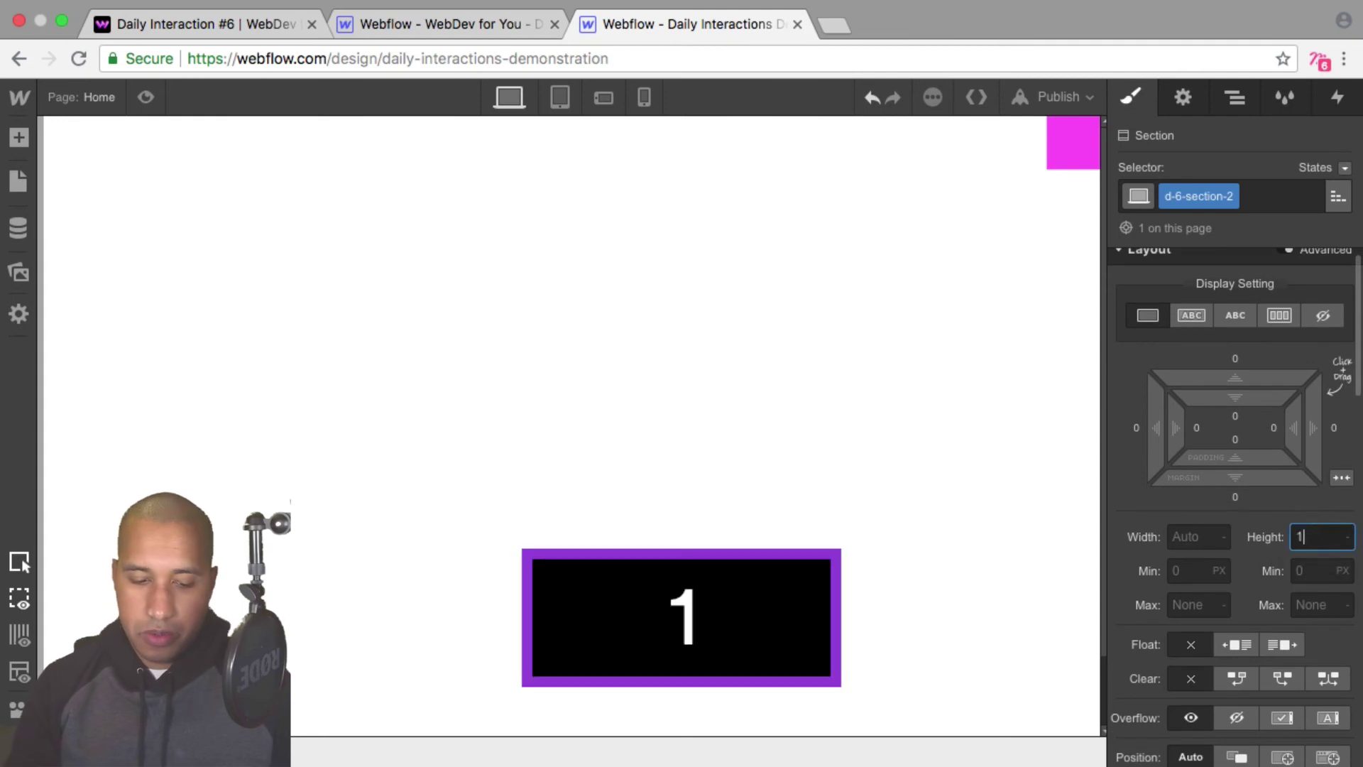
type("00vh")
key("Return")
scroll(1294, 497, "down", 10)
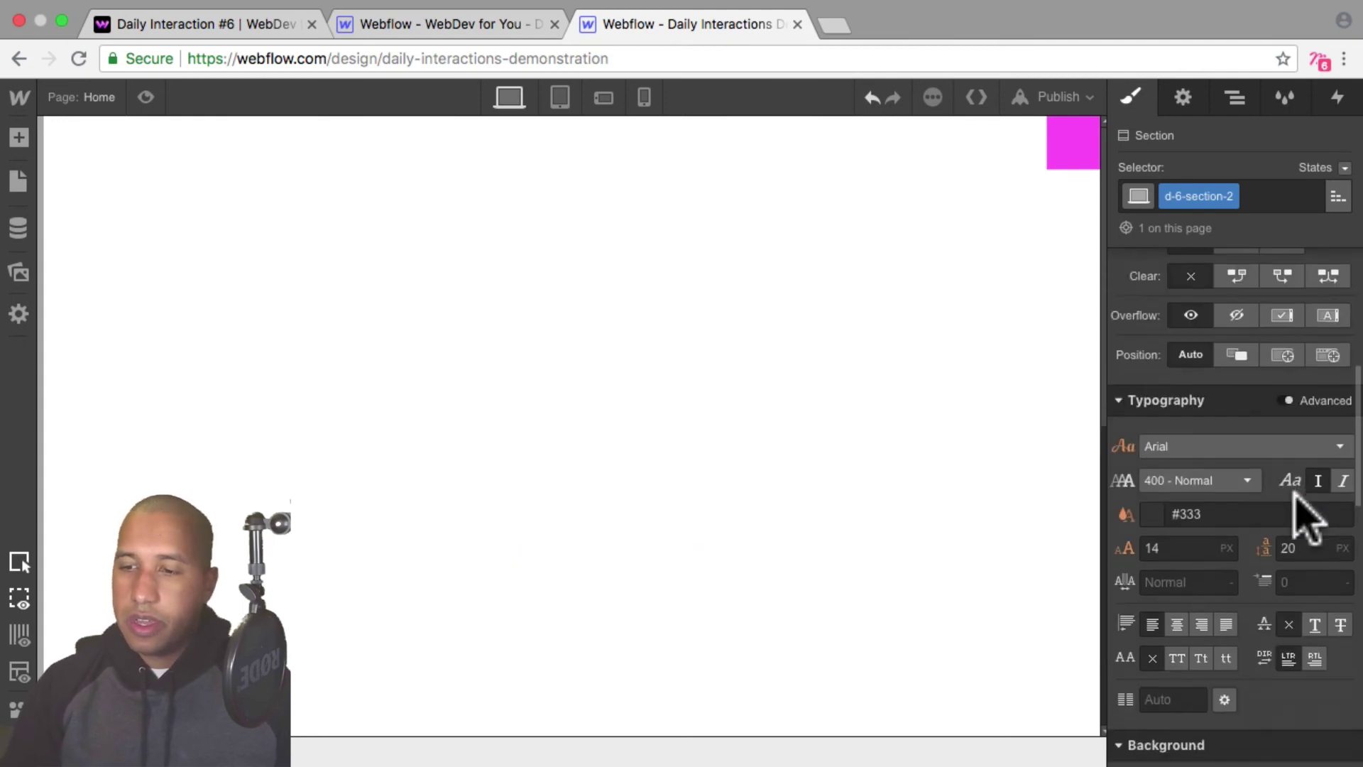
left_click(1151, 606)
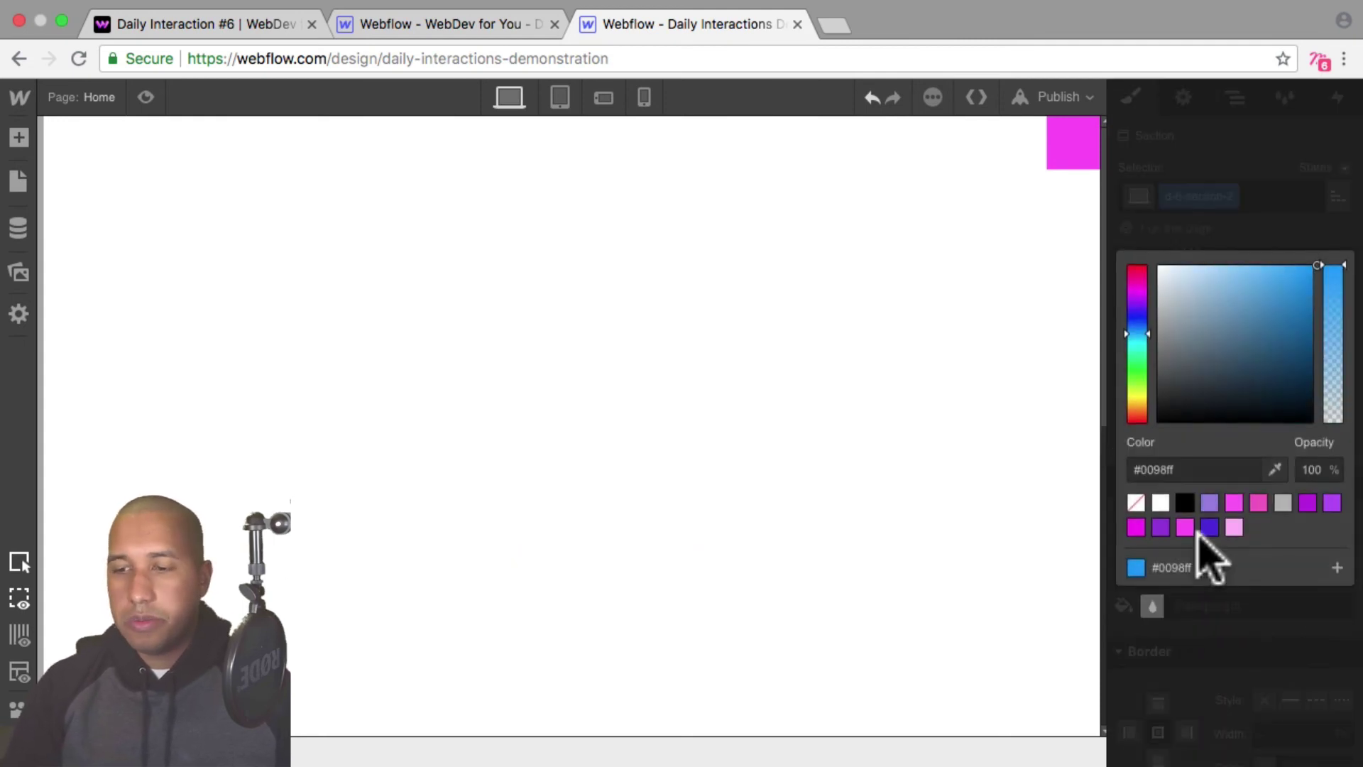
left_click(1210, 528)
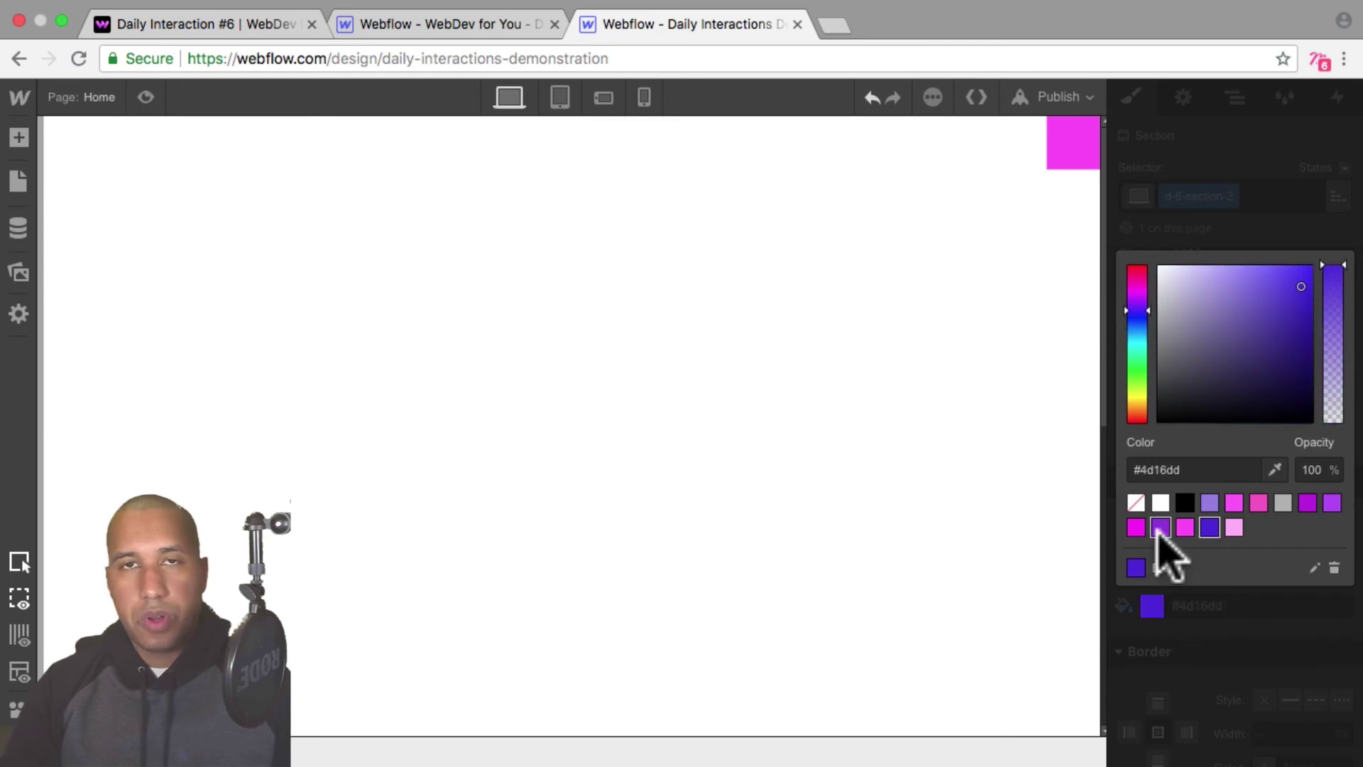
left_click(1191, 628)
scroll(1200, 618, "up", 3)
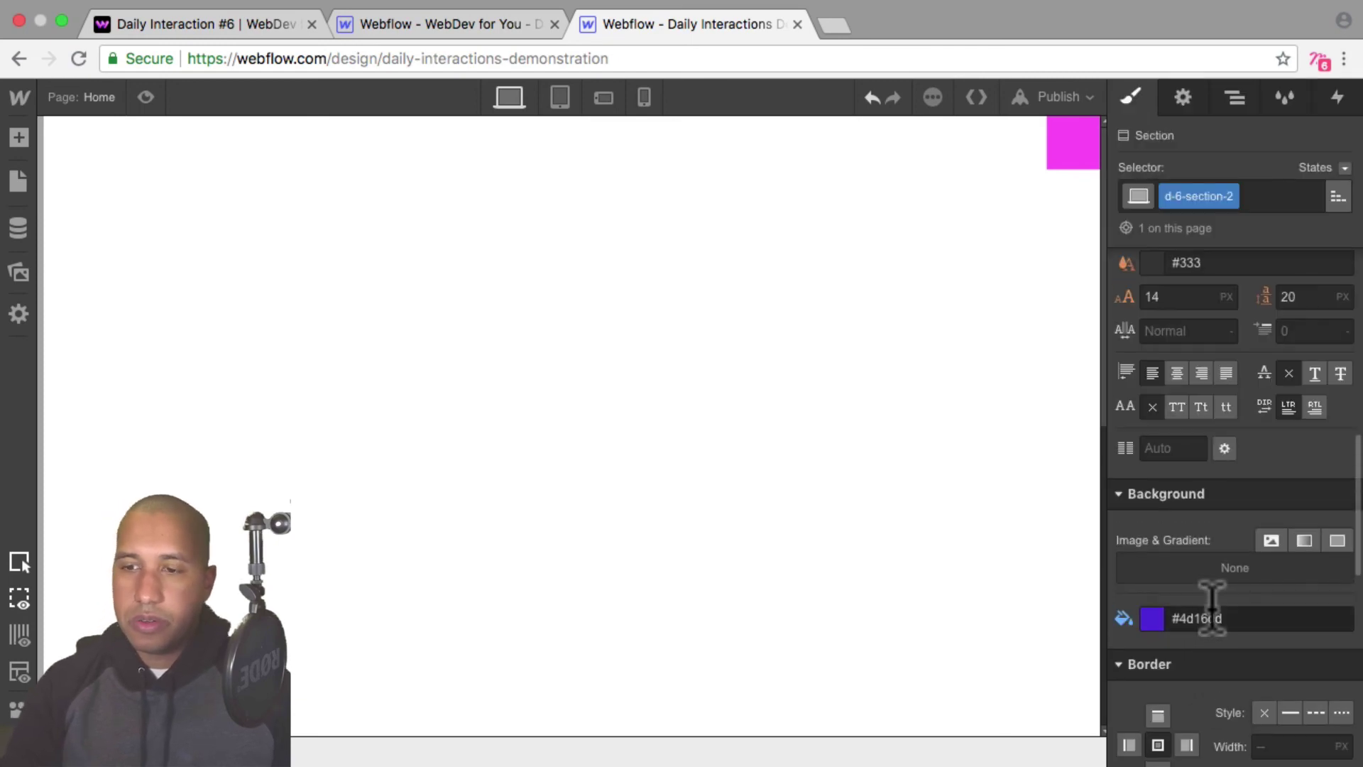
Preview the page, scroll through both sections and toggle the menu to check how the trigger behaves, and return to the designer
left_click(146, 97)
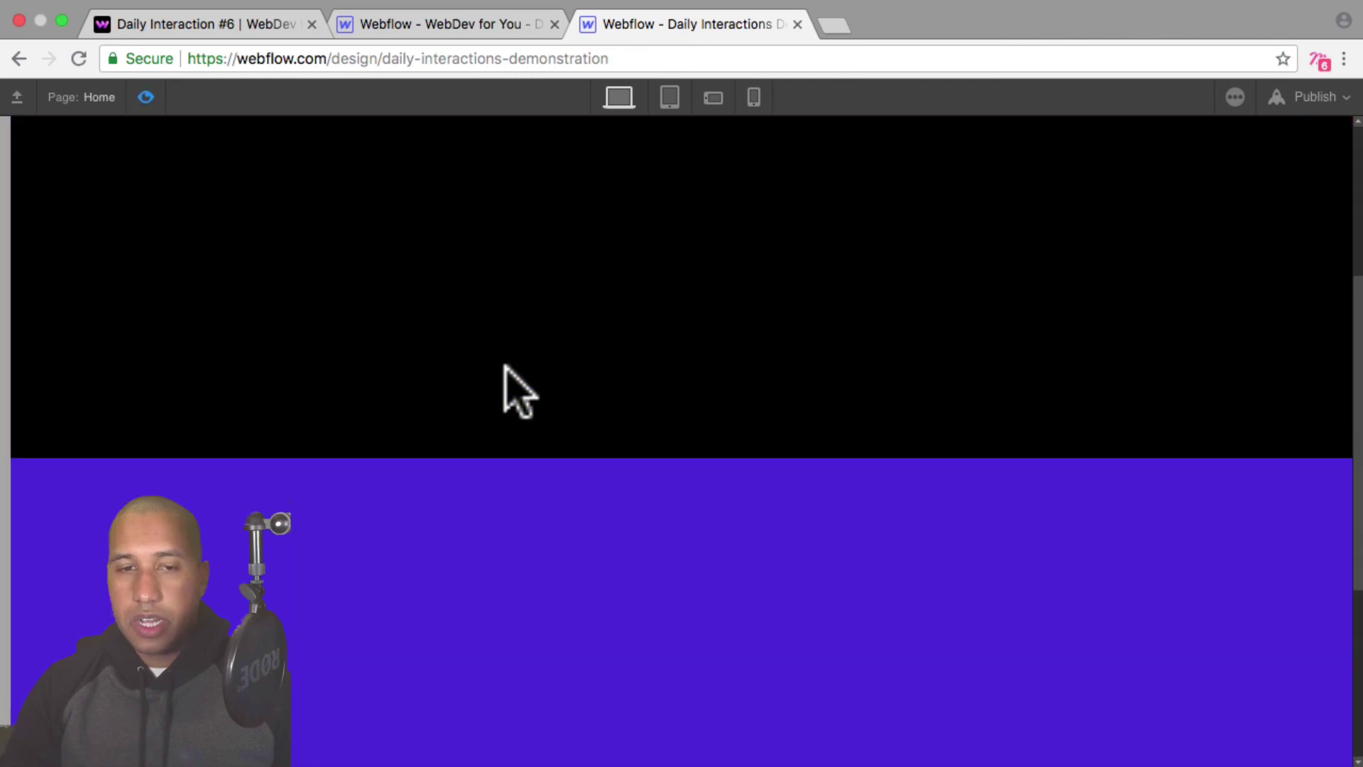
left_click(1312, 146)
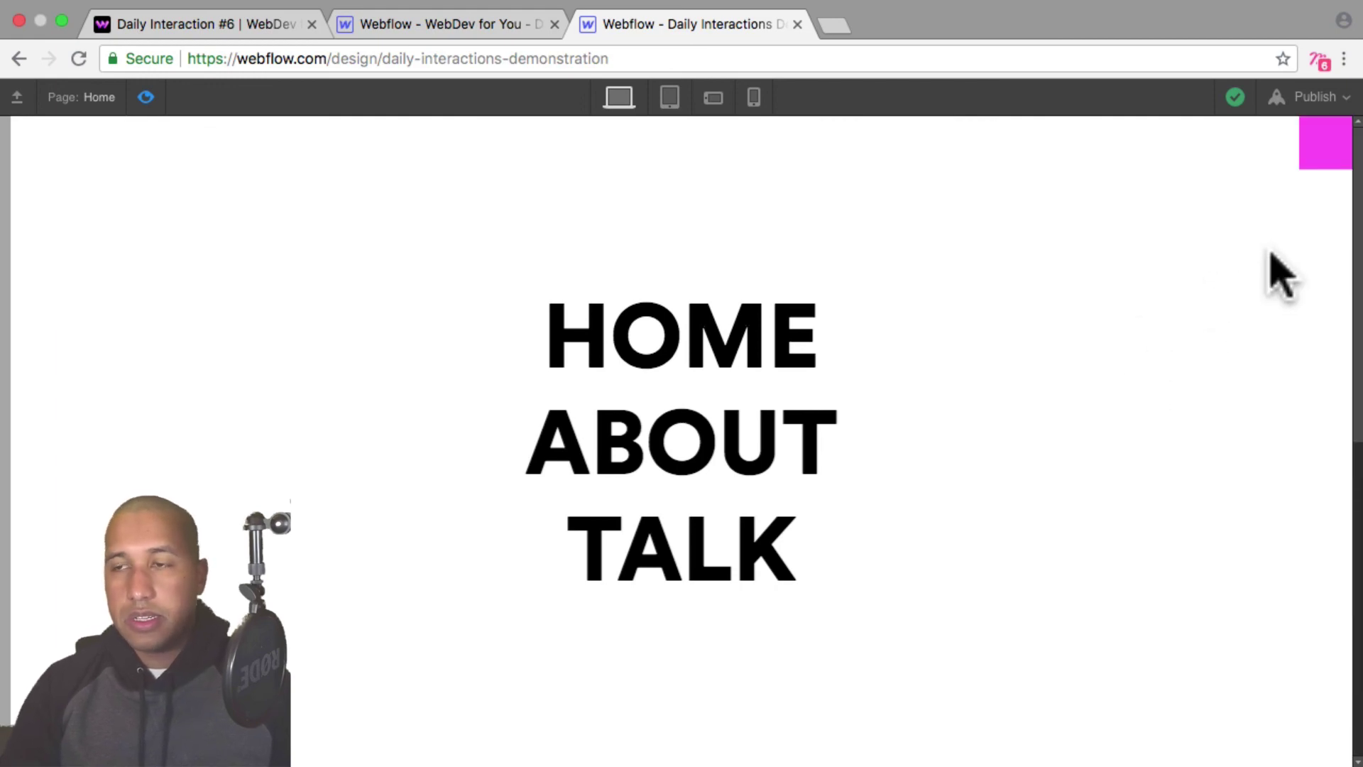
left_click(1323, 135)
left_click(146, 98)
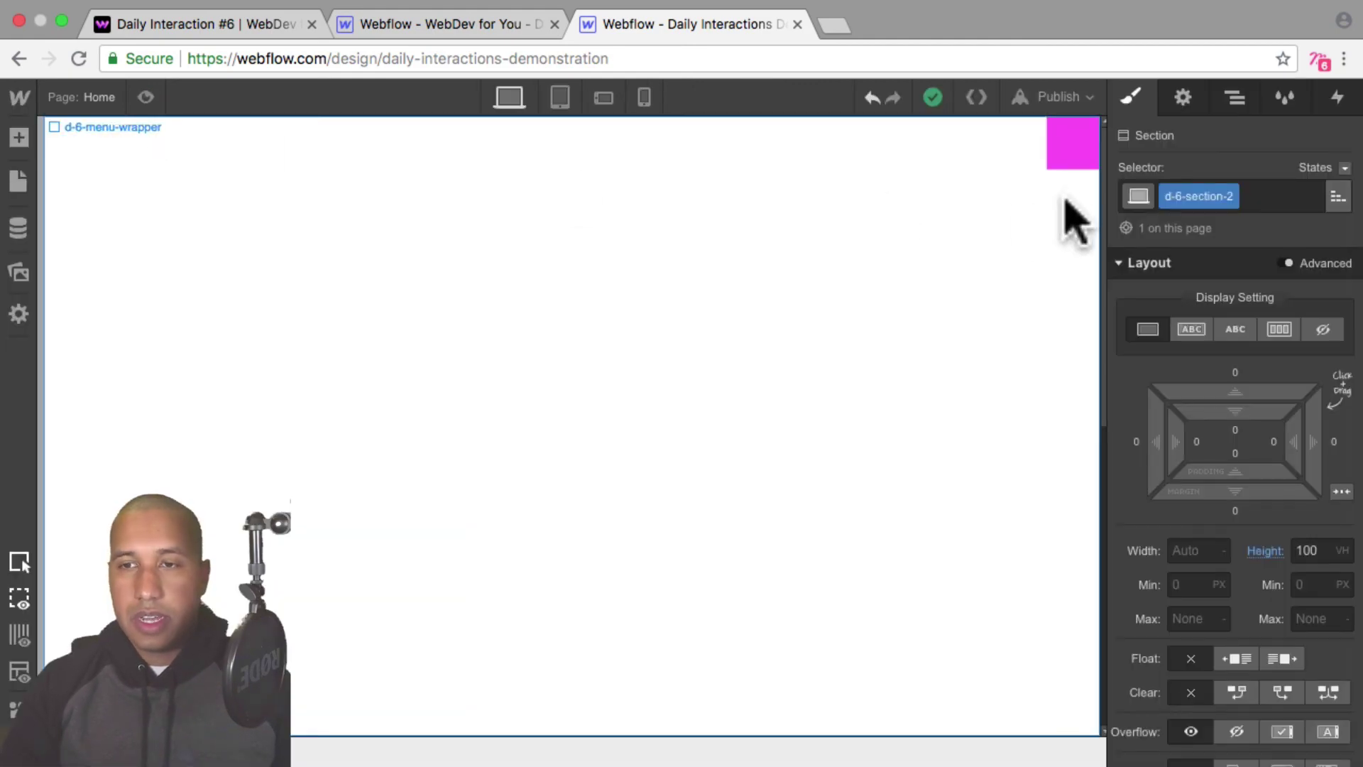
Change the position of the d-6-menu-trigger block to Fixed
left_click(1079, 149)
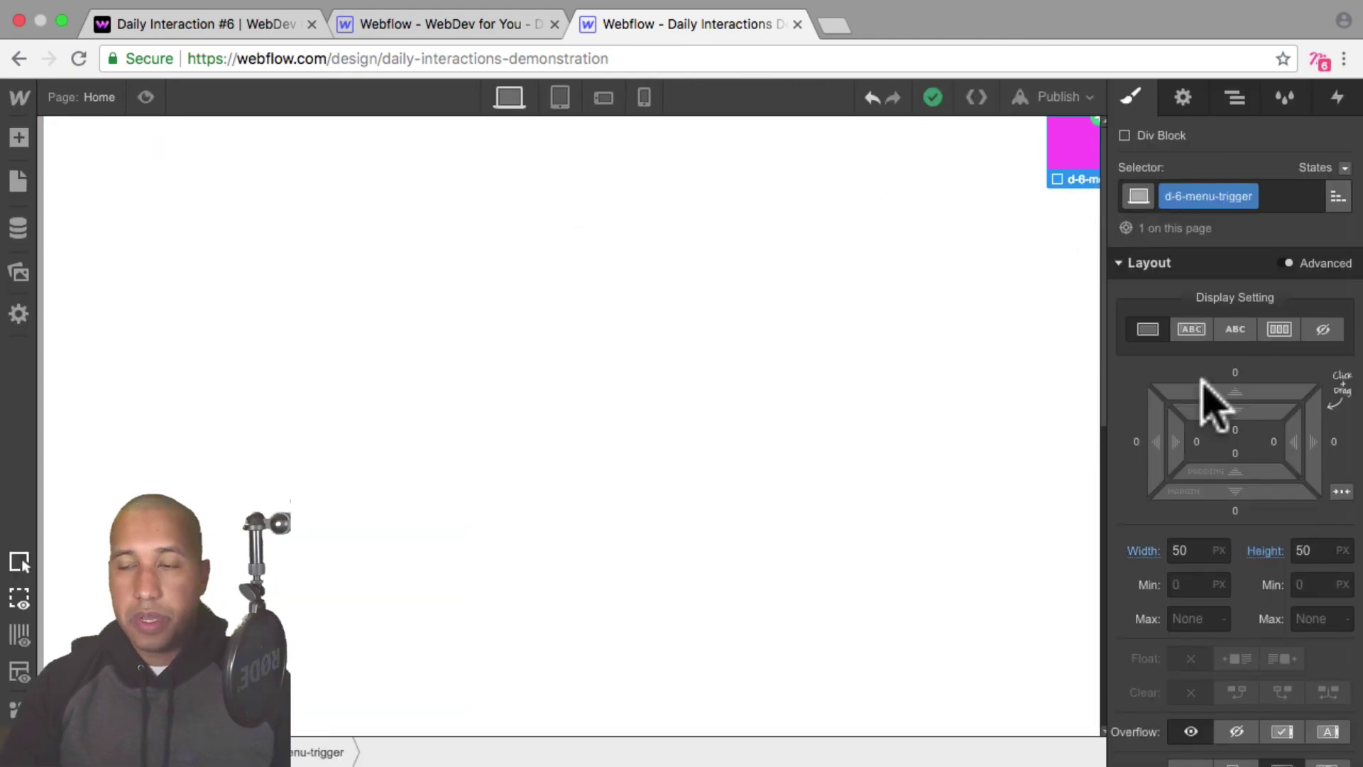
scroll(1248, 487, "down", 6)
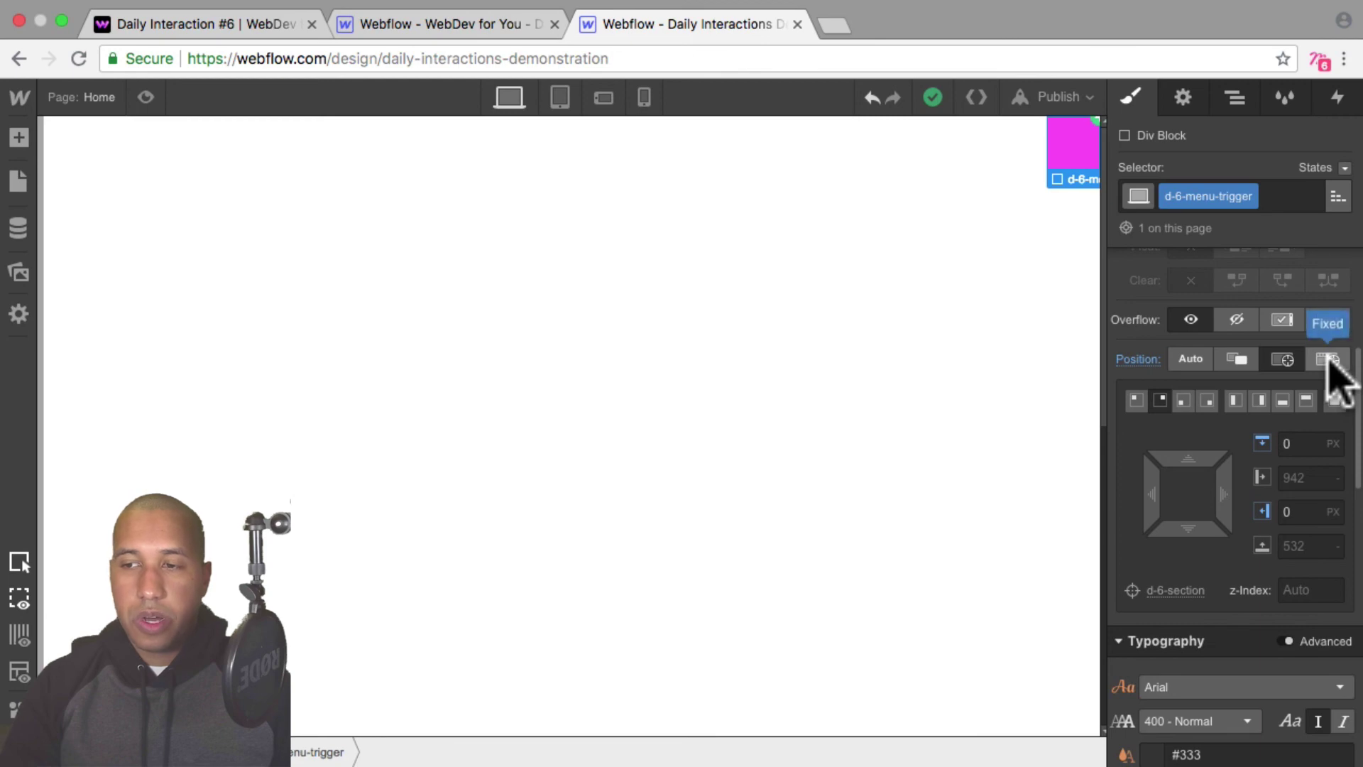
left_click(1328, 360)
Preview the page and toggle the menu repeatedly at different scroll positions, check the link hover effect, and return to the designer
left_click(146, 98)
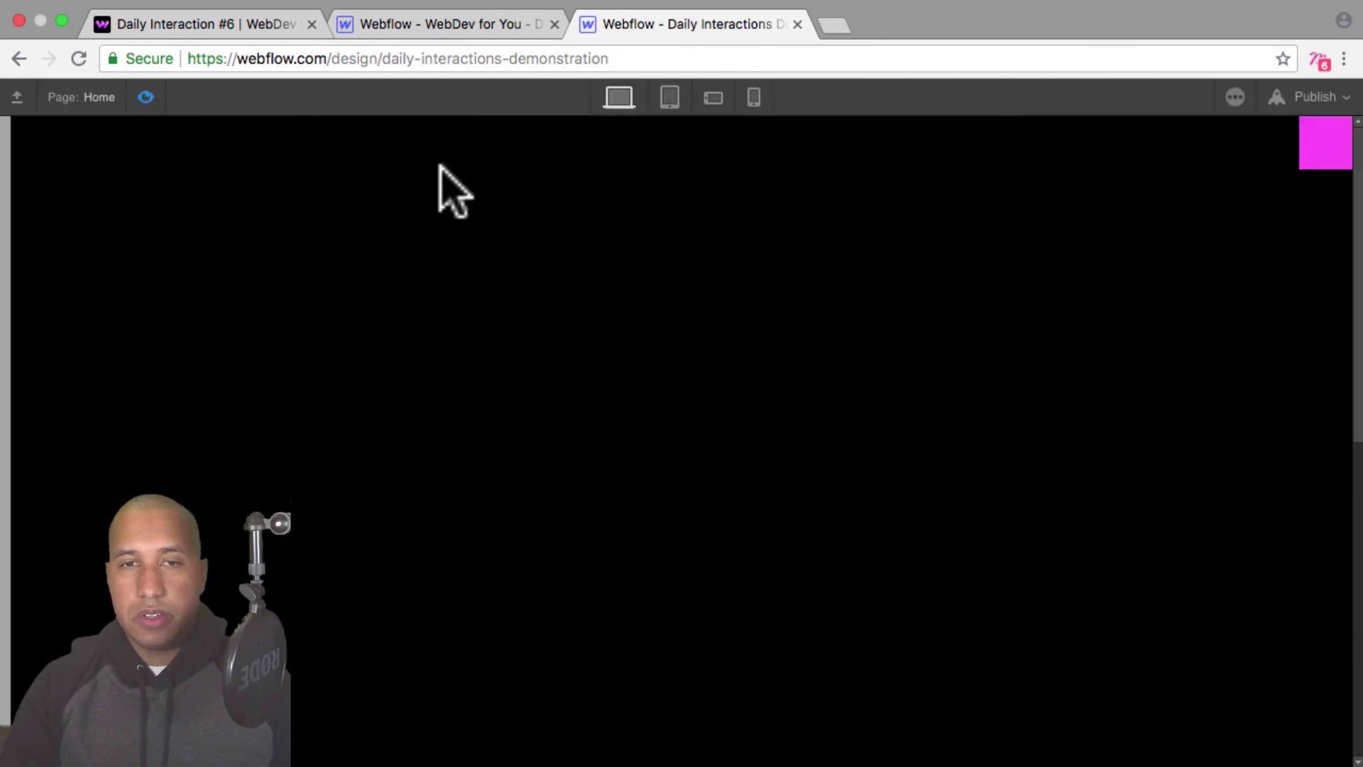
left_click(1318, 146)
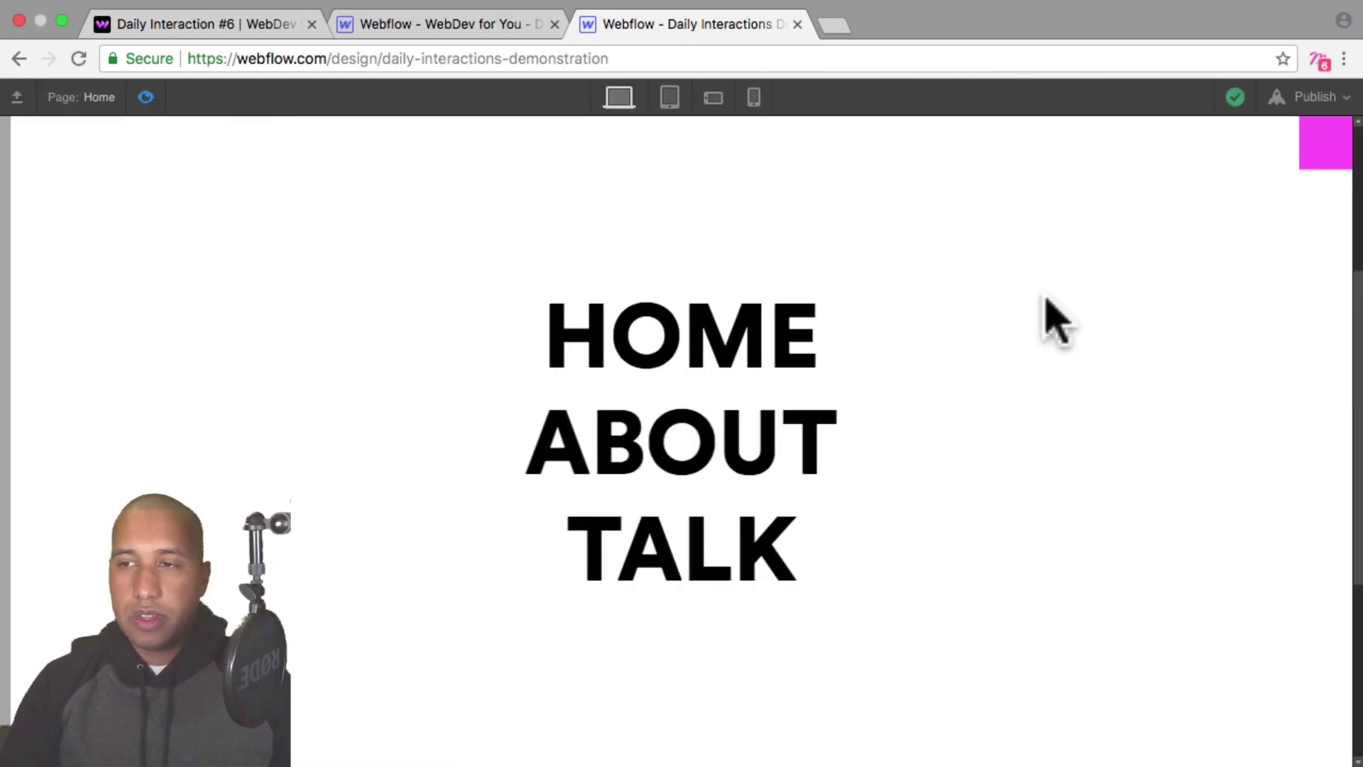
left_click(1317, 148)
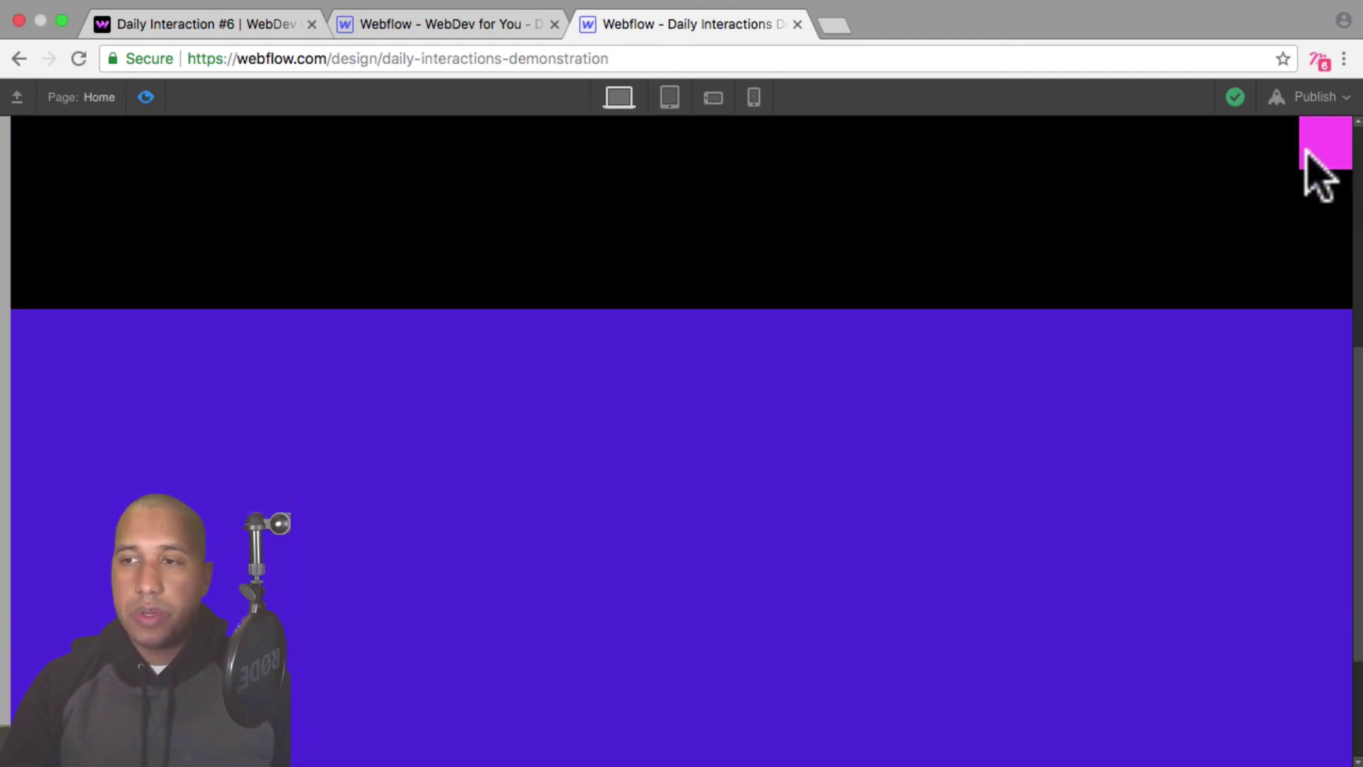
left_click(1307, 150)
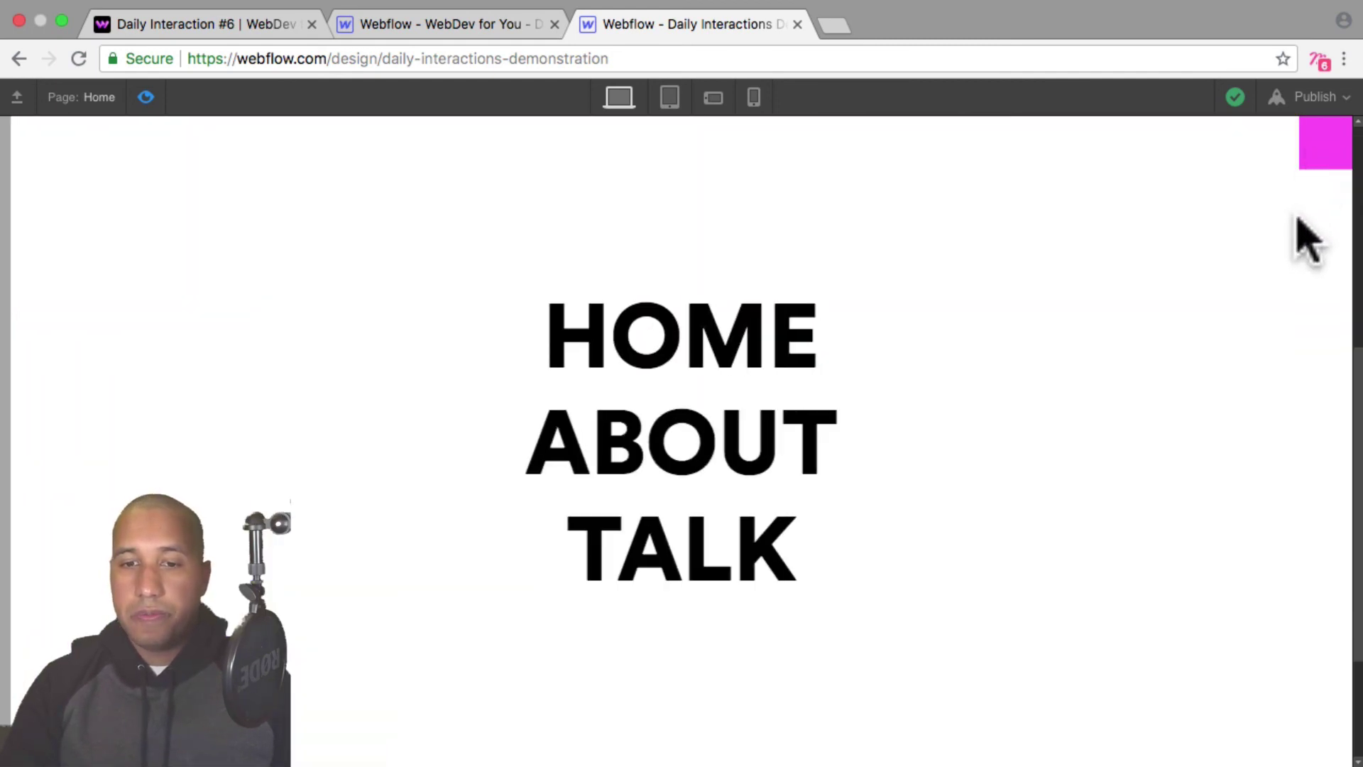
left_click(1331, 142)
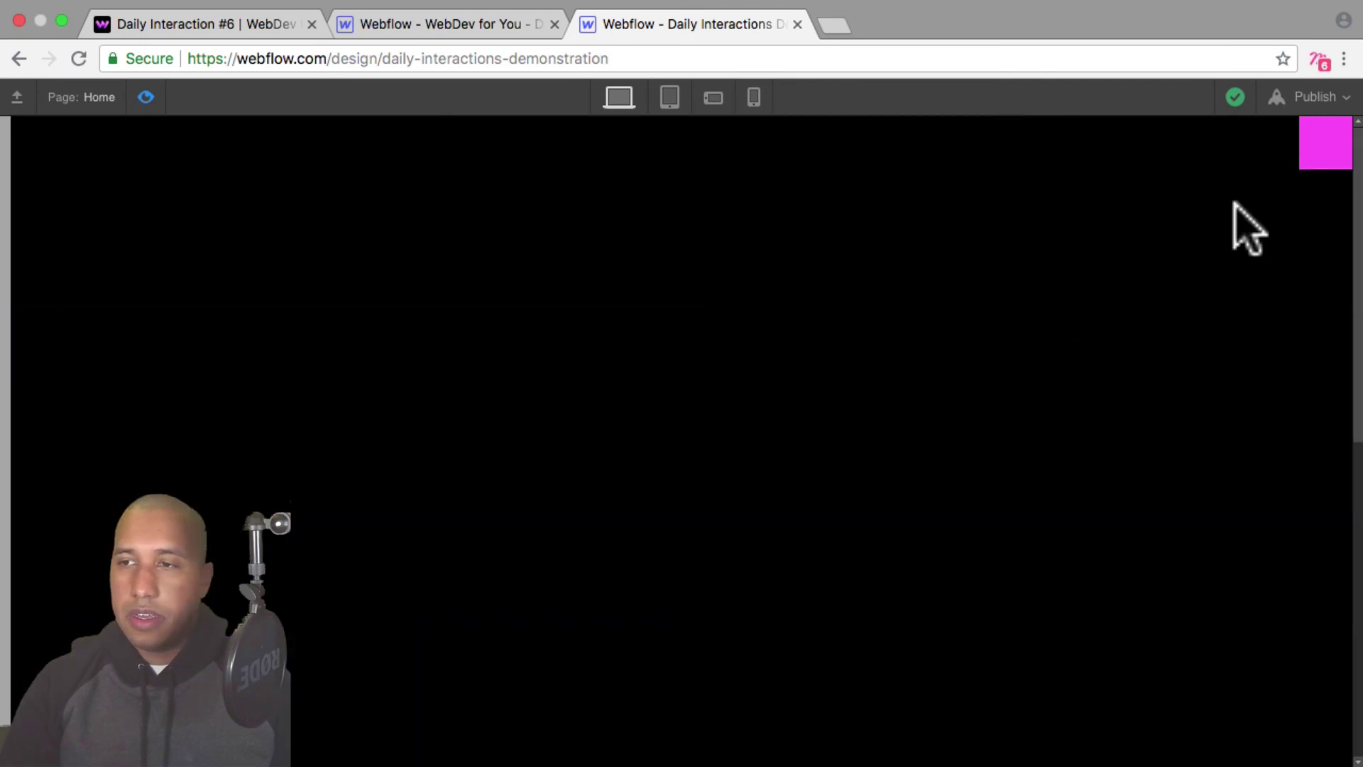
left_click(1312, 142)
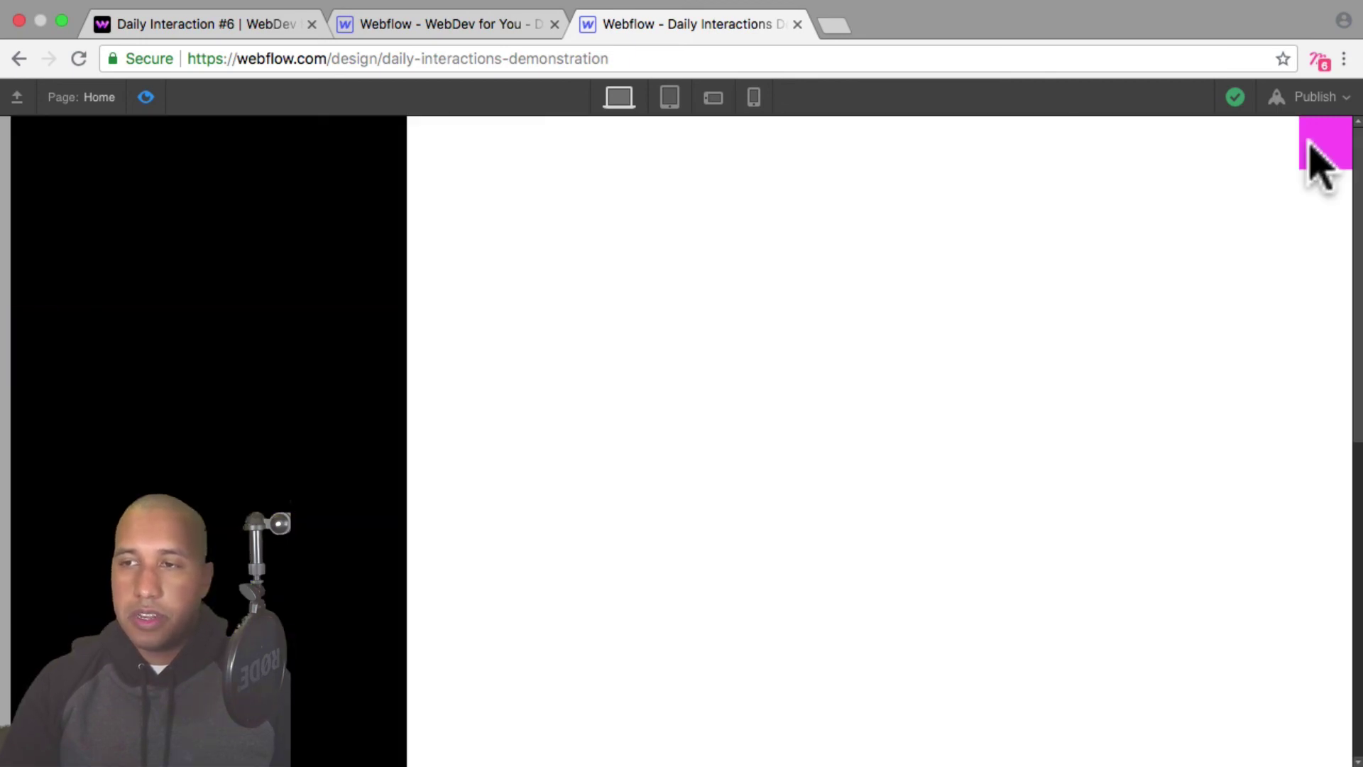
left_click(1317, 155)
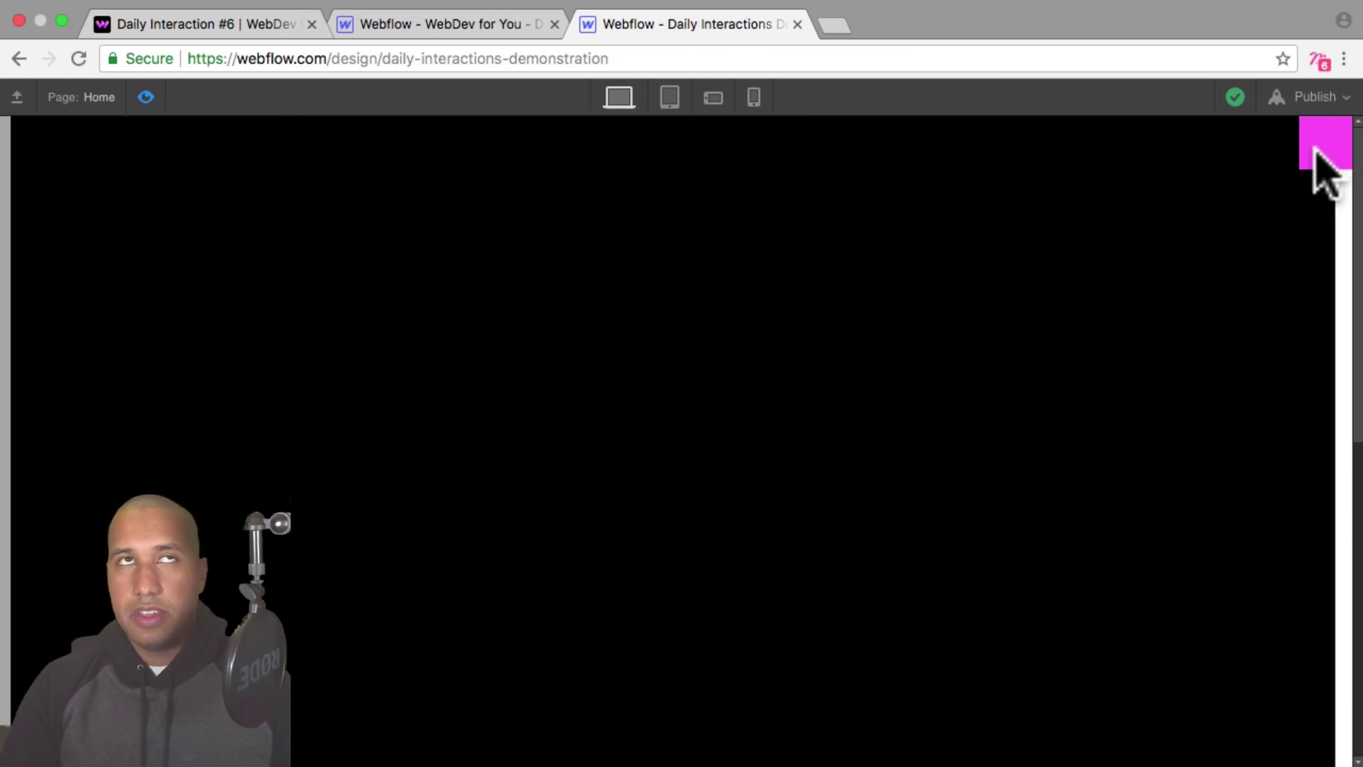
left_click(1328, 145)
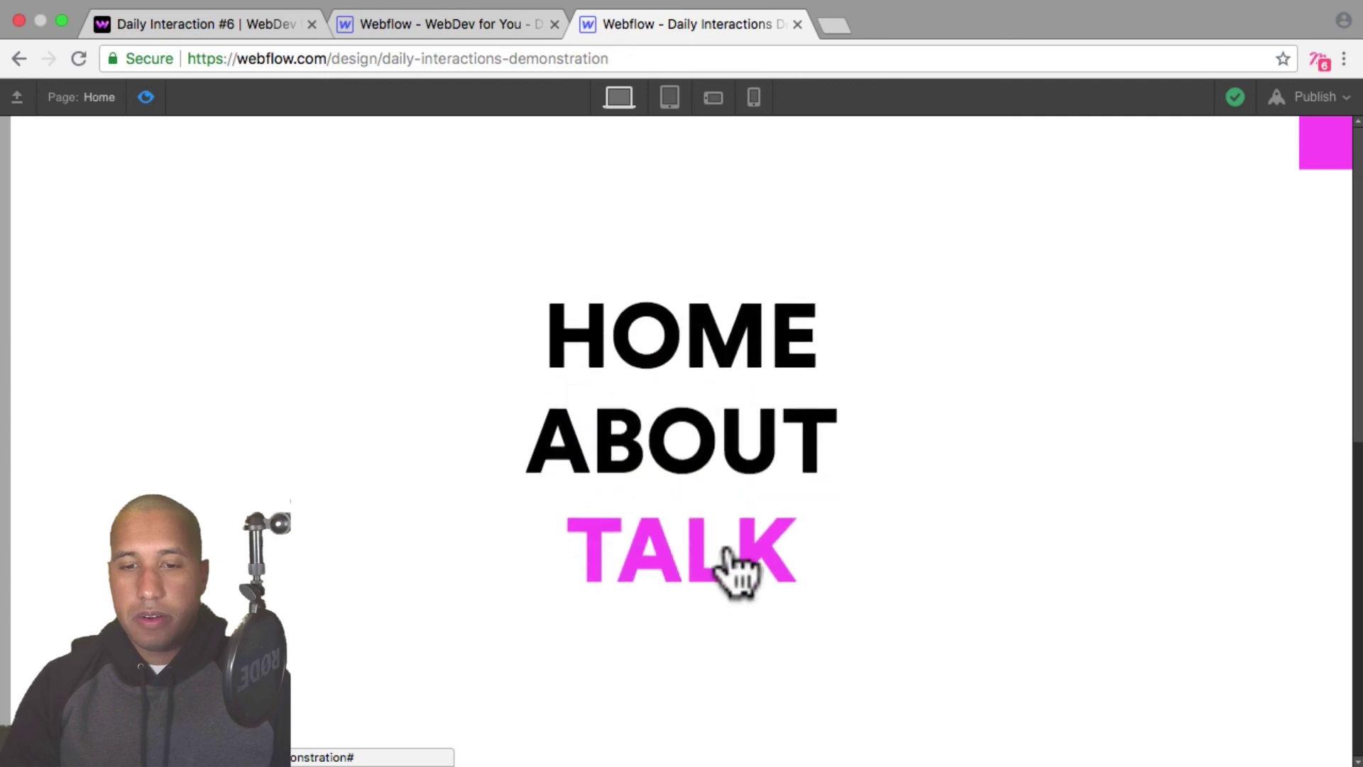
left_click(1323, 146)
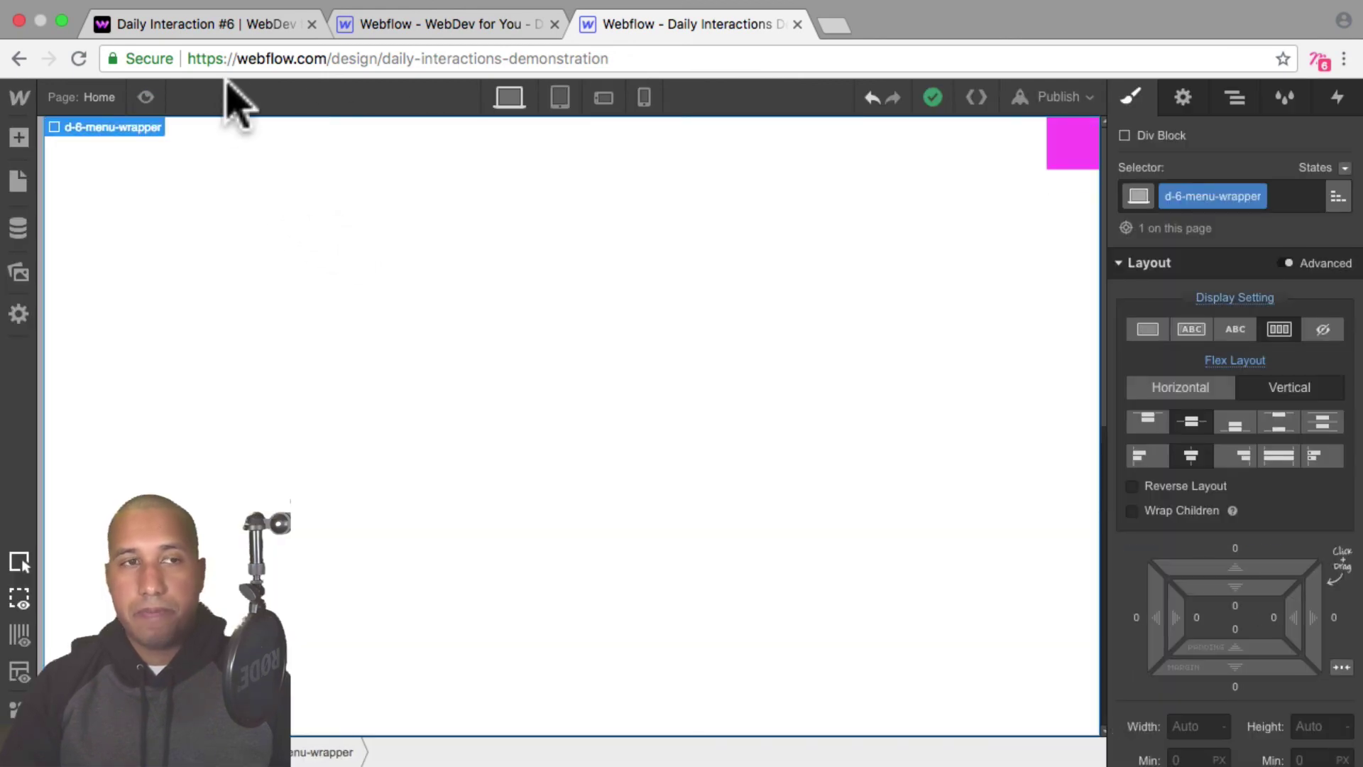
Switch to the published Daily Interaction #6 demo and toggle its menu to review the original opening, closing and hover animations
left_click(219, 27)
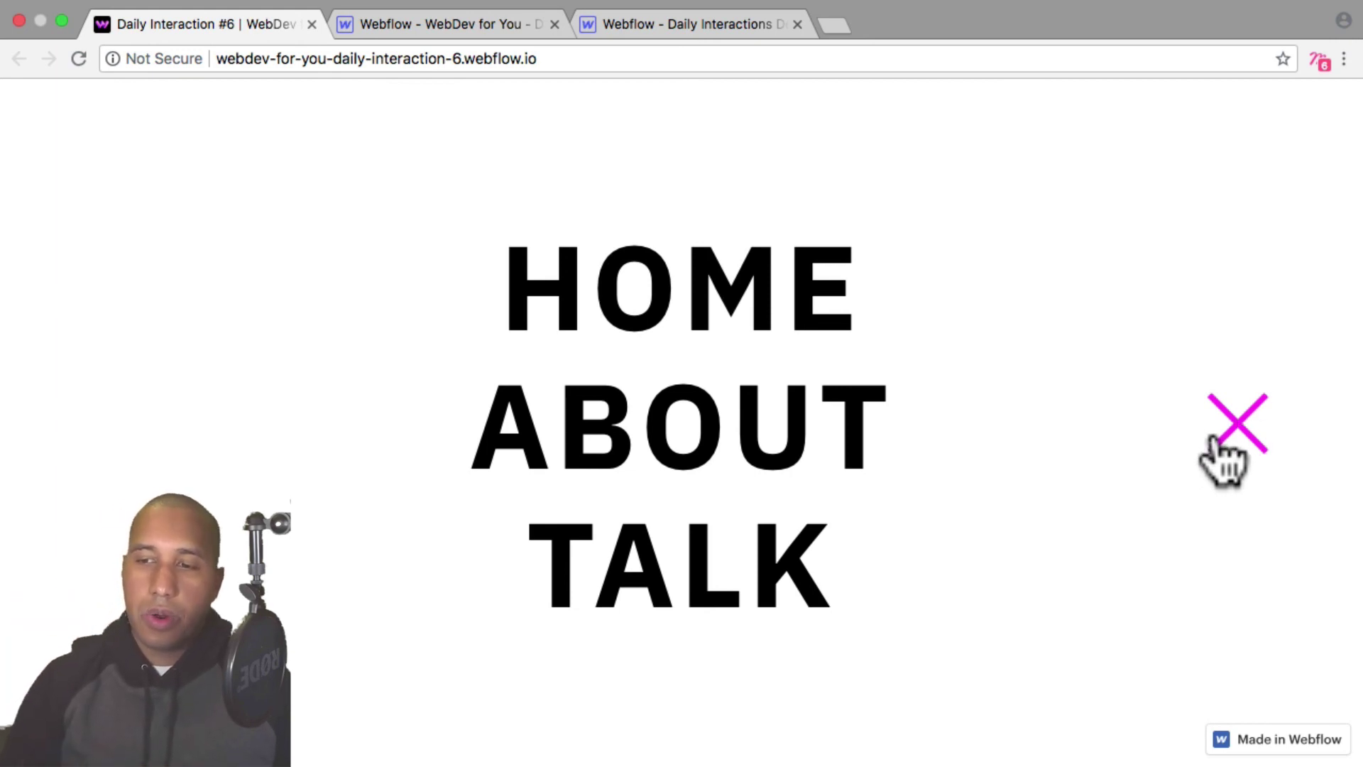
left_click(1224, 444)
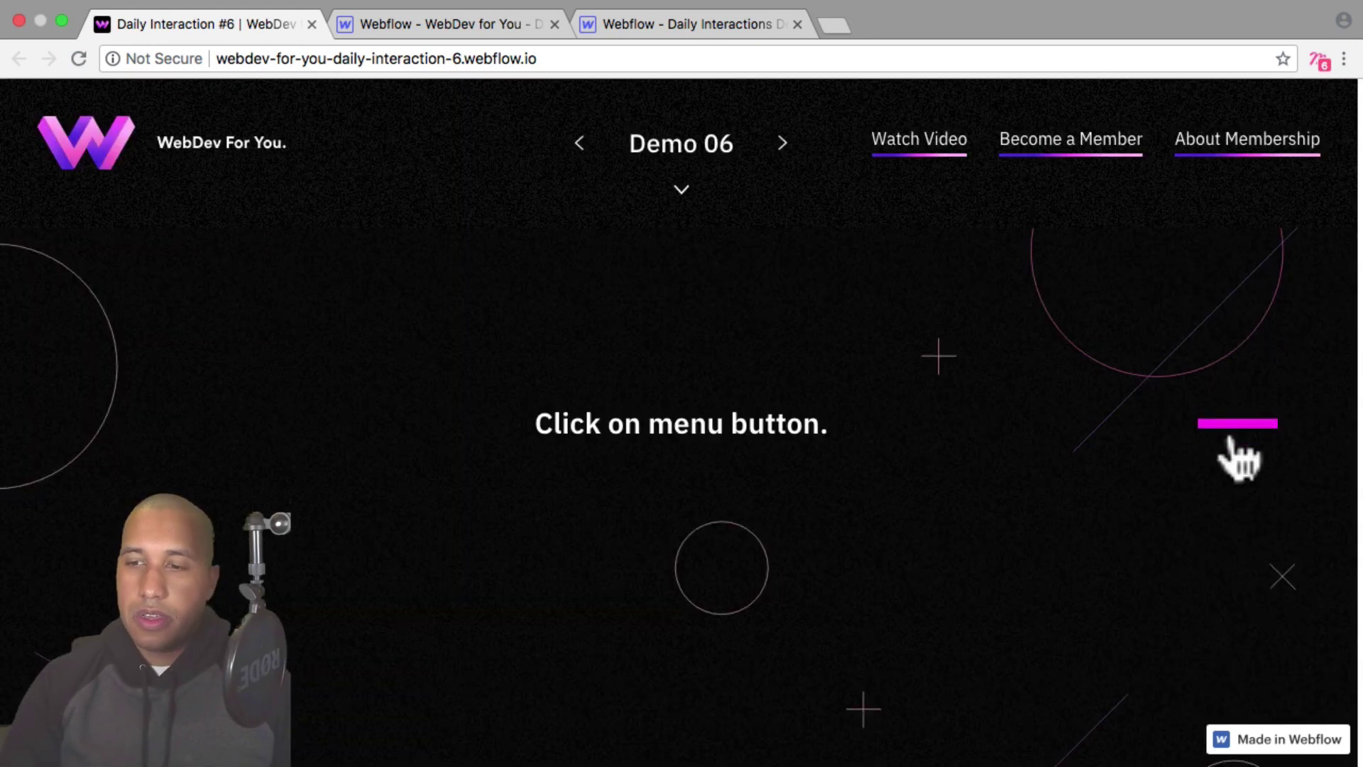
left_click(1239, 449)
left_click(1237, 430)
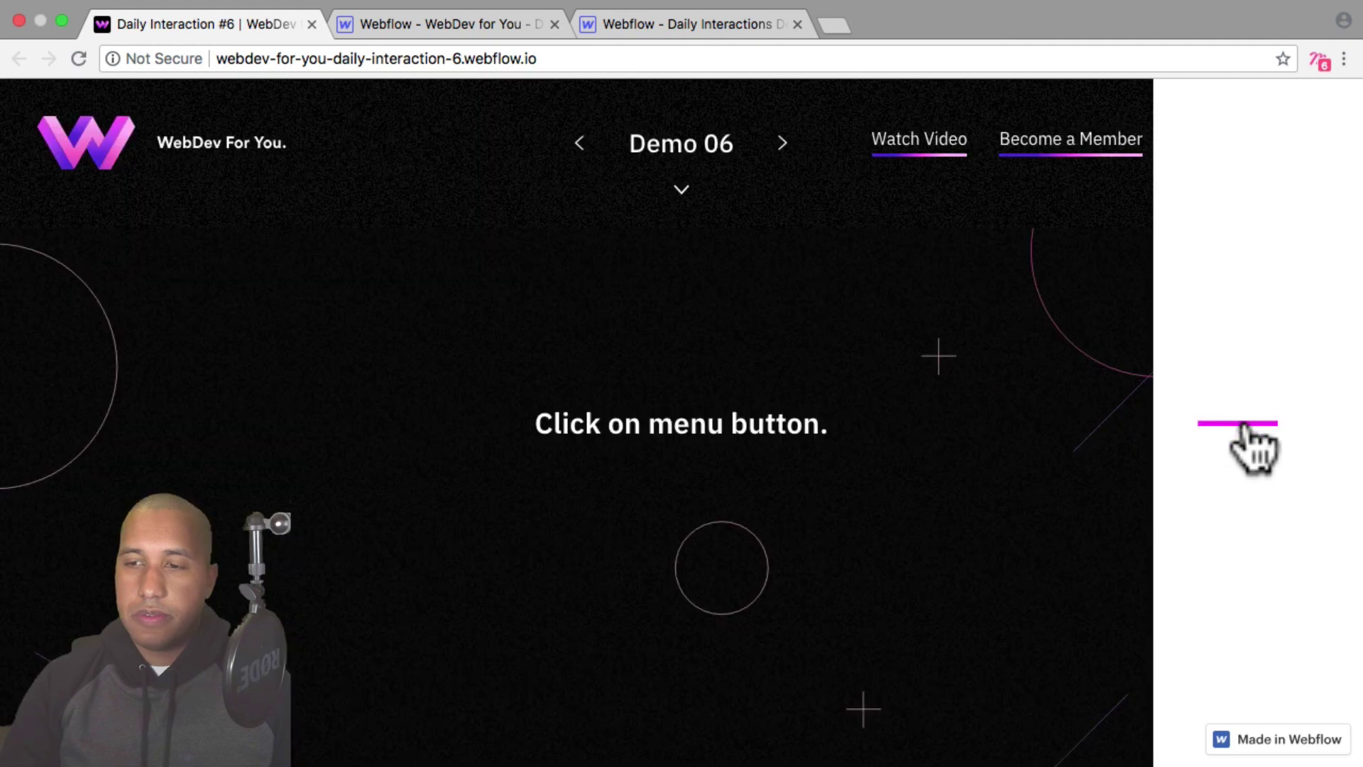
left_click(1239, 434)
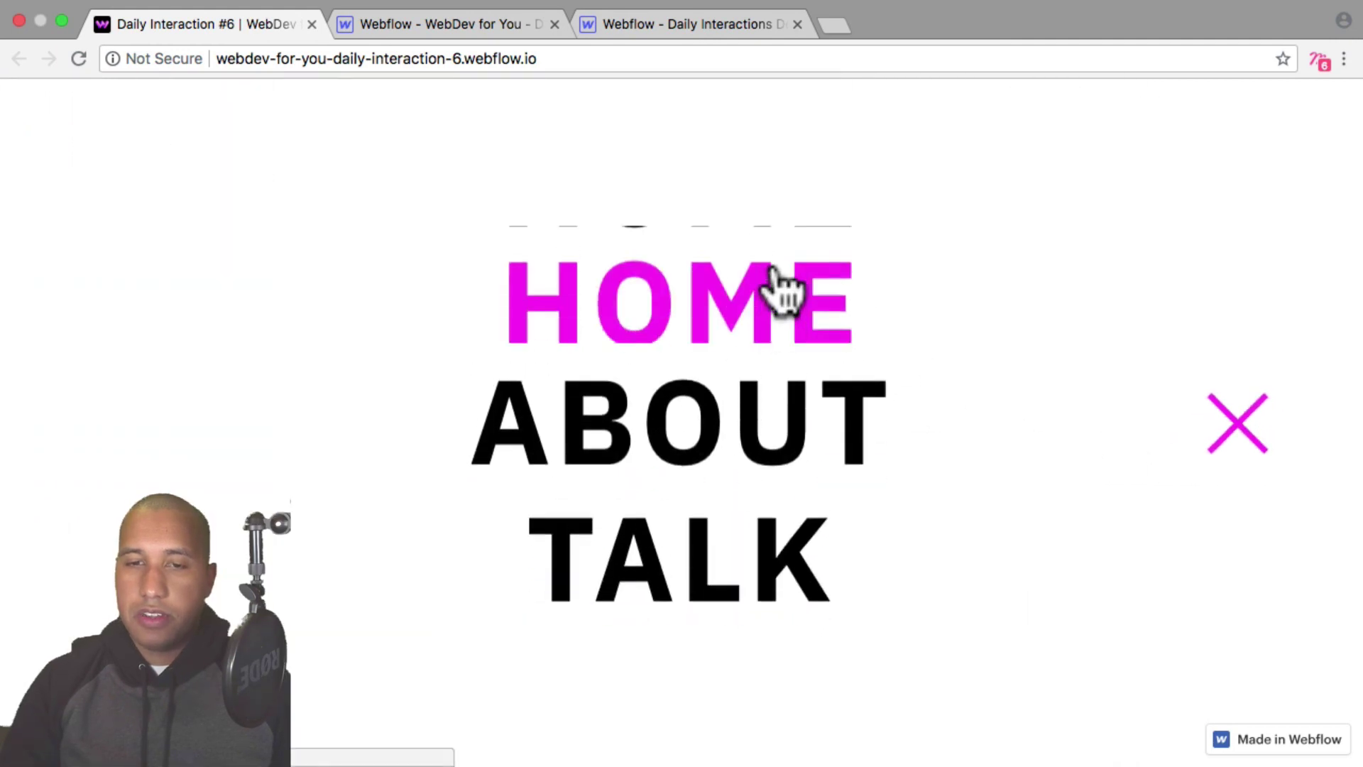
left_click(1239, 434)
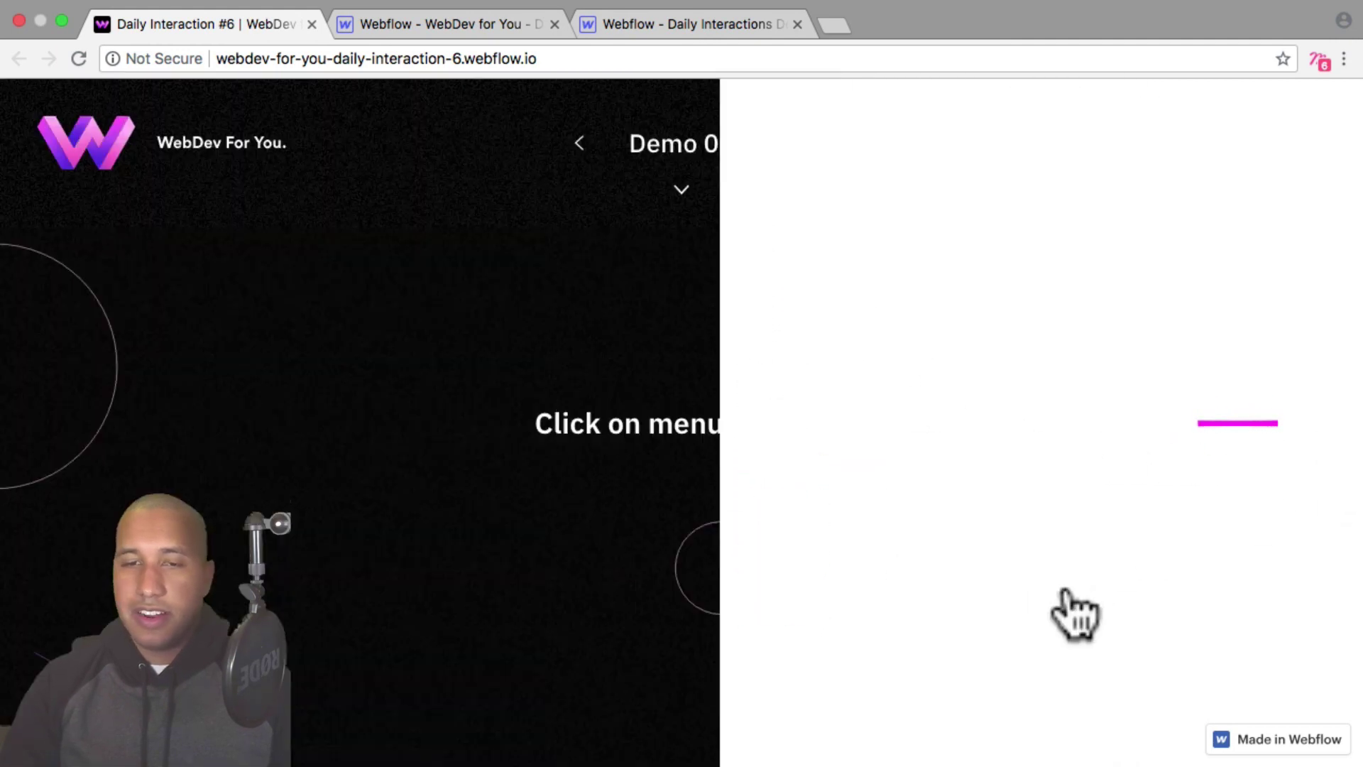